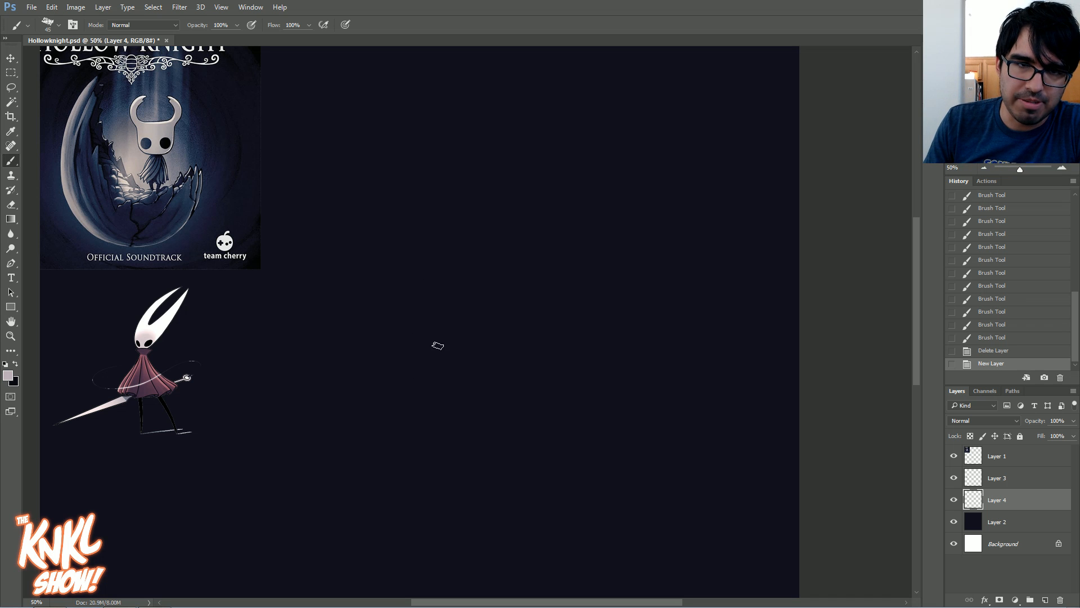
Paint a curved pale stroke on Layer 4 for the head's left side, sweeping up toward the right
key([)
drag(442, 348, 451, 280)
drag(438, 352, 486, 229)
mouse_move(449, 281)
mouse_down()
mouse_move(524, 221)
mouse_move(460, 258)
mouse_move(508, 206)
mouse_up()
drag(480, 243, 509, 204)
key(])
drag(491, 225, 520, 181)
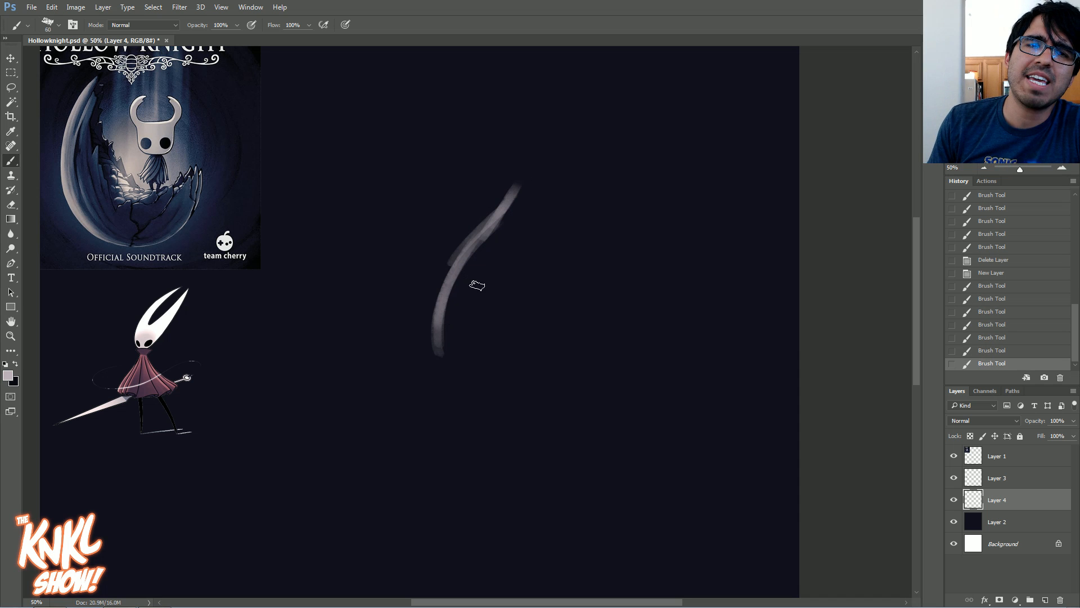
Close the rounded outline of the character's head with thicker pale brush strokes
key(])
key(])
drag(492, 248, 445, 343)
mouse_move(450, 304)
mouse_down()
mouse_move(512, 397)
mouse_move(457, 364)
mouse_move(523, 400)
mouse_up()
mouse_move(450, 363)
mouse_down()
mouse_move(527, 394)
mouse_move(521, 408)
mouse_move(497, 396)
mouse_move(542, 407)
mouse_move(525, 402)
mouse_move(618, 308)
mouse_up()
key(])
mouse_move(581, 380)
mouse_down()
mouse_move(609, 303)
mouse_move(532, 262)
mouse_up()
drag(621, 318, 475, 262)
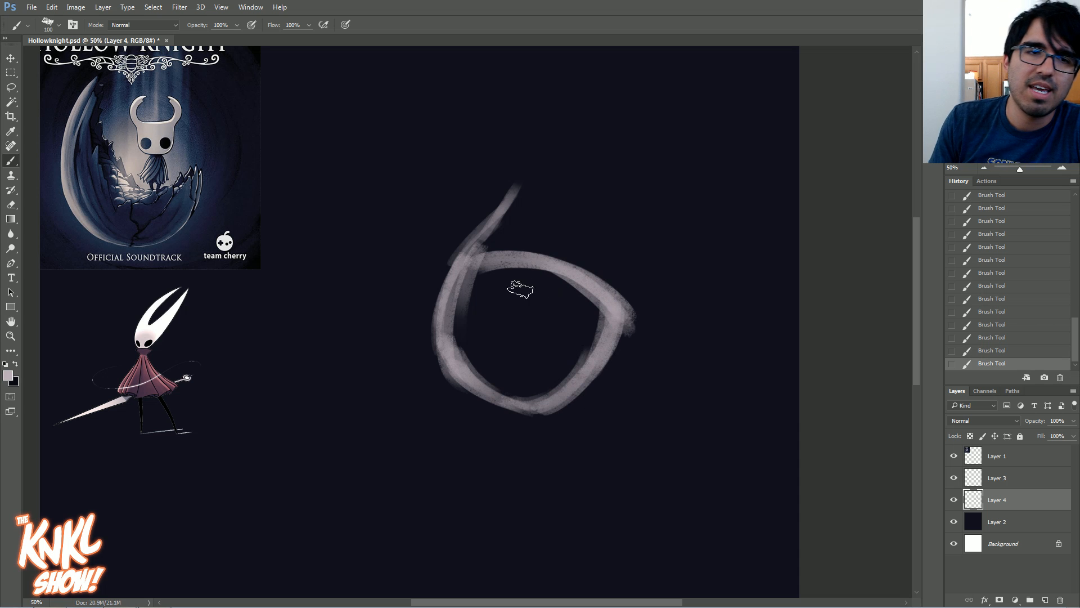
Fill the inside of the head outline with the pale colour using a brush of about 150 px
click(10, 204)
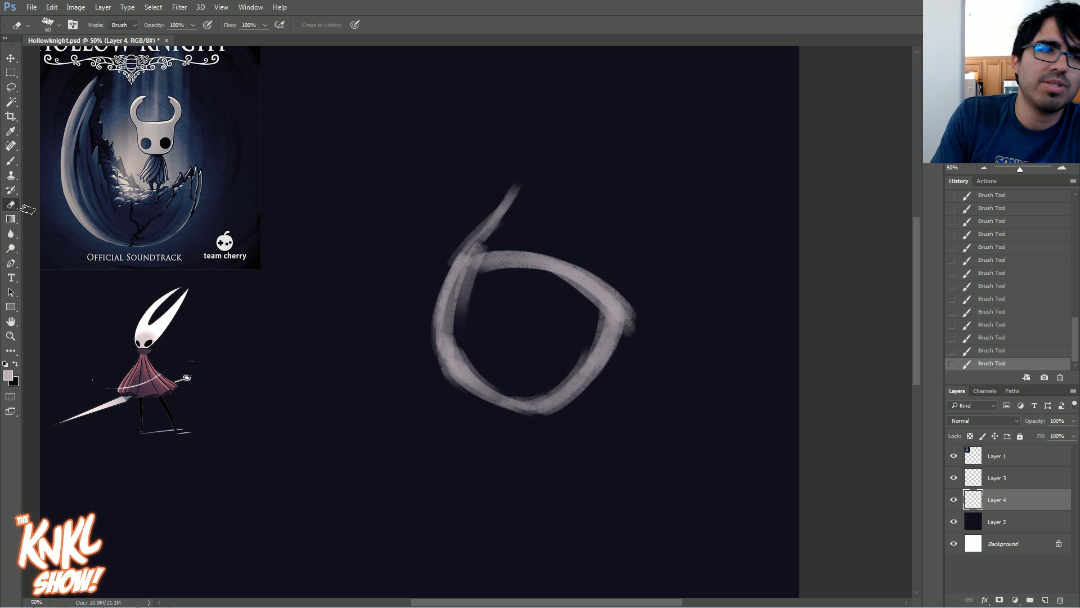
right_click(516, 310)
click(11, 162)
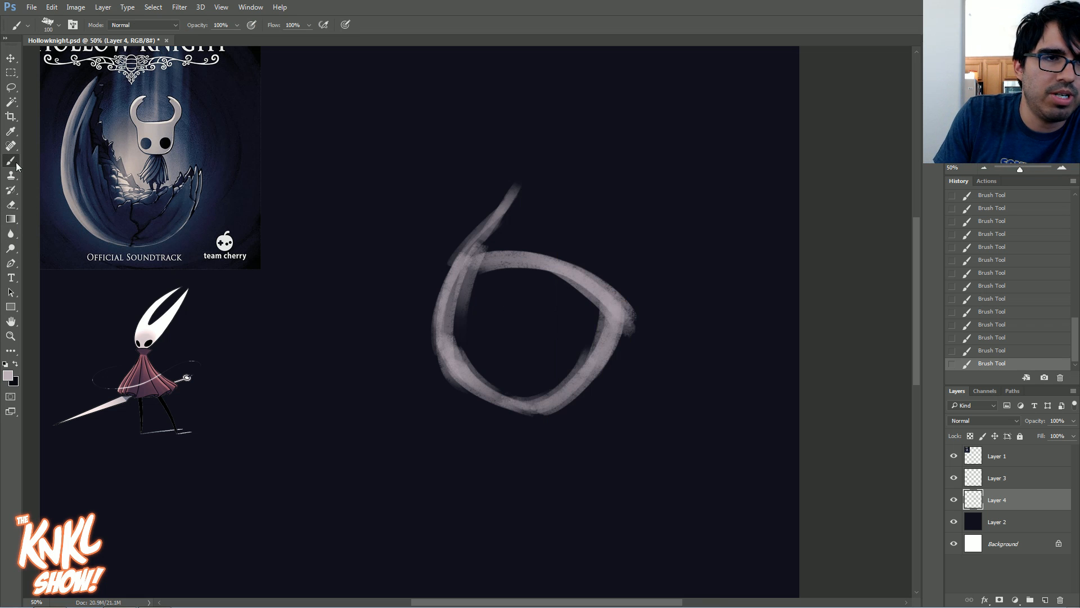
key(])
key(])
drag(451, 320, 472, 261)
drag(469, 281, 455, 356)
mouse_move(504, 325)
mouse_down()
mouse_move(493, 288)
mouse_move(533, 374)
mouse_move(588, 322)
mouse_move(559, 281)
mouse_move(530, 265)
mouse_move(531, 321)
mouse_up()
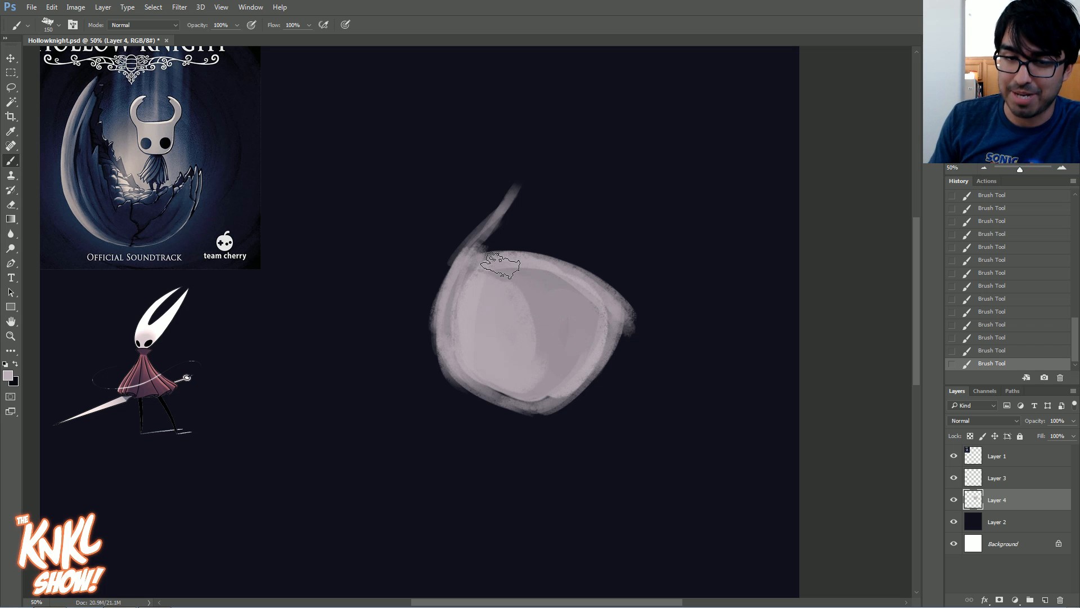
Paint the left horn as a thick pale curve rising from the head, with tapered tips bending right
key(bracketleft)
key(bracketleft)
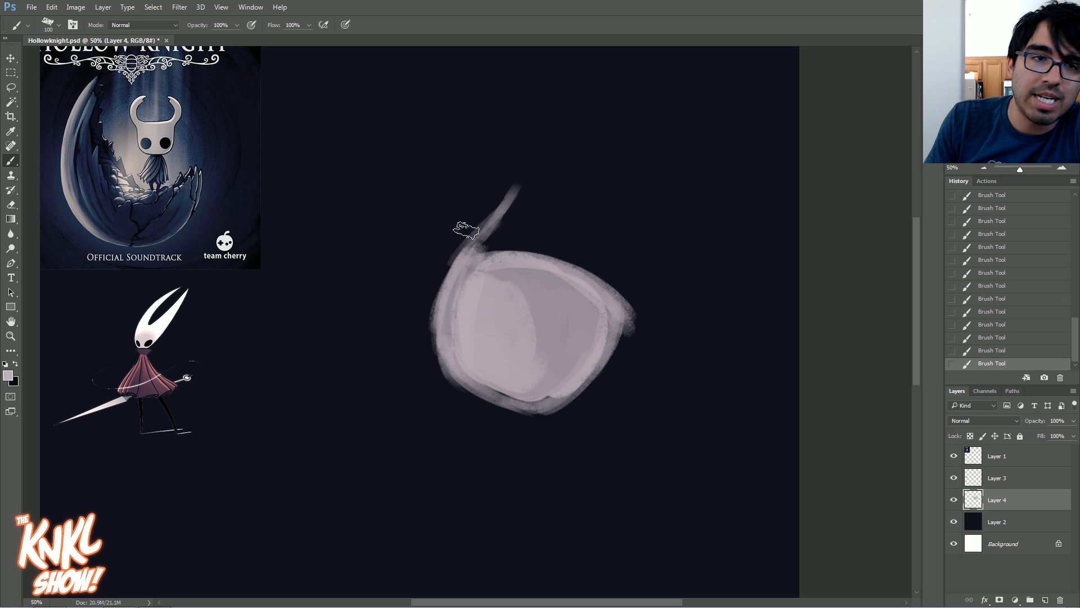
mouse_move(470, 248)
mouse_down()
mouse_move(450, 195)
mouse_move(511, 148)
mouse_up()
drag(461, 205, 518, 148)
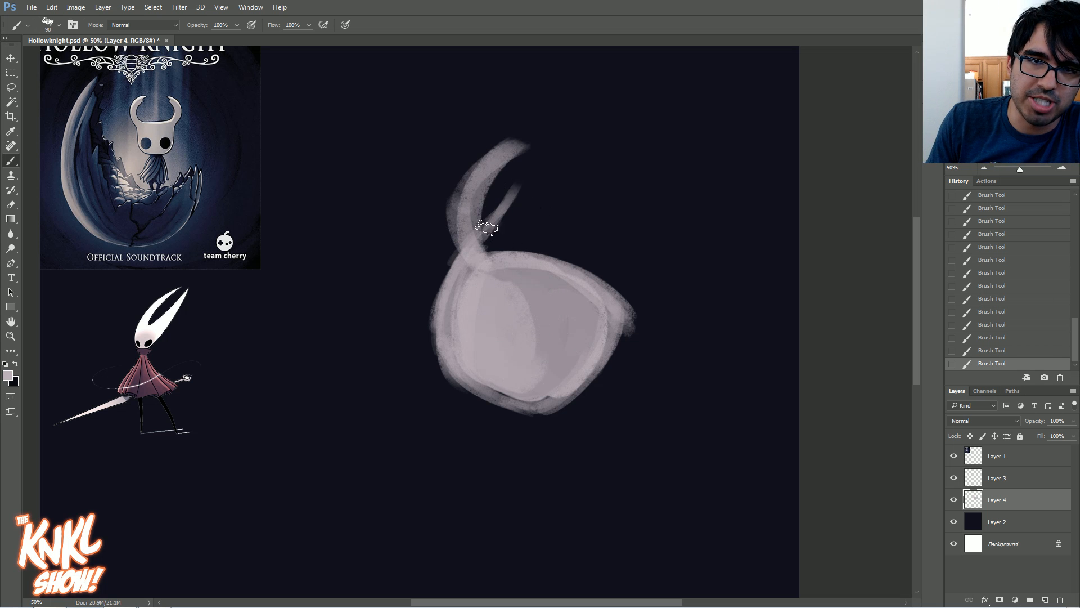
drag(475, 247, 468, 133)
drag(458, 217, 502, 131)
key(bracketright)
mouse_move(459, 186)
mouse_down()
mouse_move(520, 135)
mouse_move(513, 129)
mouse_move(464, 209)
mouse_up()
key(bracketleft)
key(bracketleft)
drag(505, 174, 488, 194)
Paint the right horn as a thick pale curve growing from the head's right side and bending upward
drag(604, 279, 615, 285)
mouse_move(606, 281)
mouse_down()
mouse_move(617, 289)
mouse_move(640, 277)
mouse_up()
key(bracketright)
mouse_move(612, 297)
mouse_down()
mouse_move(655, 273)
mouse_move(654, 215)
mouse_up()
mouse_move(649, 257)
mouse_down()
mouse_move(638, 180)
mouse_move(646, 198)
mouse_move(677, 209)
mouse_up()
key(bracketleft)
key(bracketleft)
key(bracketleft)
mouse_move(649, 169)
mouse_down()
mouse_move(685, 245)
mouse_move(589, 333)
mouse_move(659, 192)
mouse_move(630, 296)
mouse_move(661, 235)
mouse_move(642, 213)
mouse_up()
mouse_move(663, 248)
mouse_down()
mouse_move(654, 174)
mouse_move(677, 245)
mouse_up()
Reinforce the head's top edge and round out its lower edge with pale strokes
mouse_move(509, 272)
mouse_down()
mouse_move(509, 149)
mouse_move(526, 135)
mouse_move(478, 121)
mouse_move(500, 264)
mouse_up()
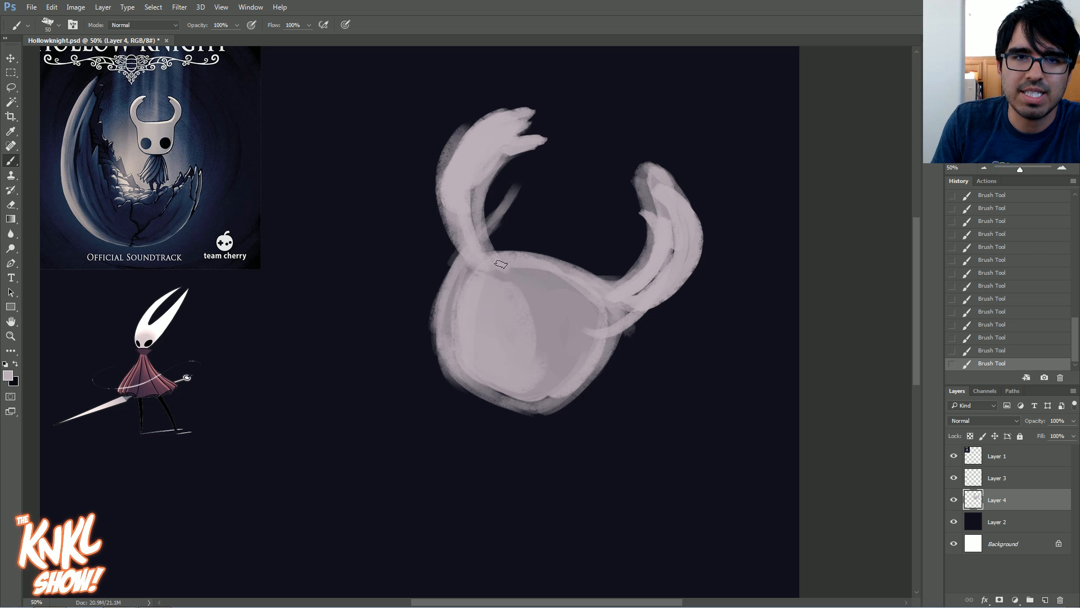
key(])
key(])
mouse_move(527, 395)
mouse_down()
mouse_move(596, 339)
mouse_move(610, 349)
mouse_move(497, 384)
mouse_up()
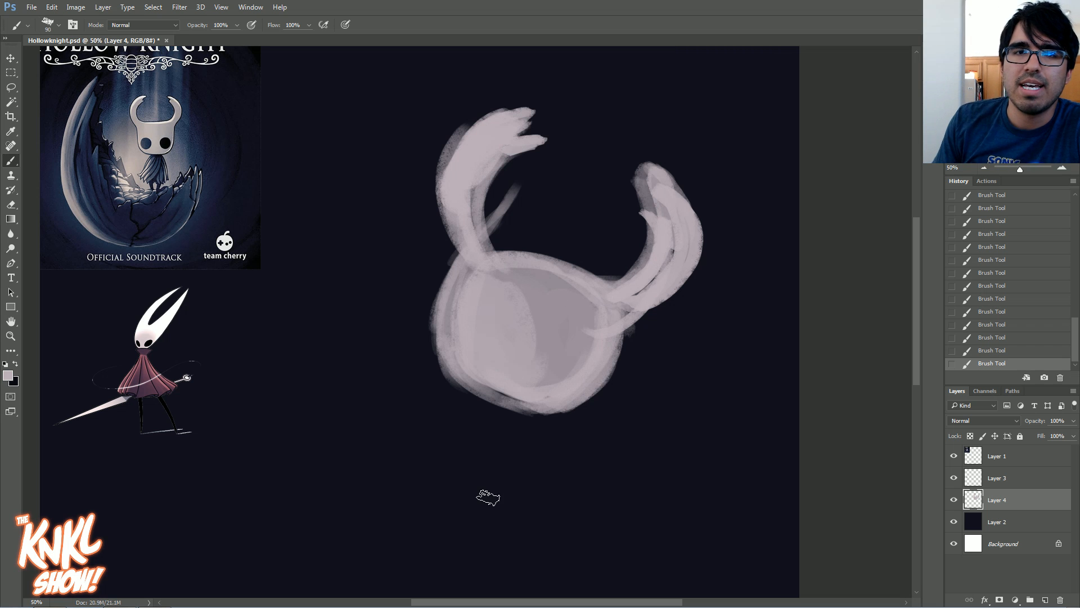
Sketch a tilted lamp with short light rays beside the soundtrack cover, aimed at the character
key(bracketleft)
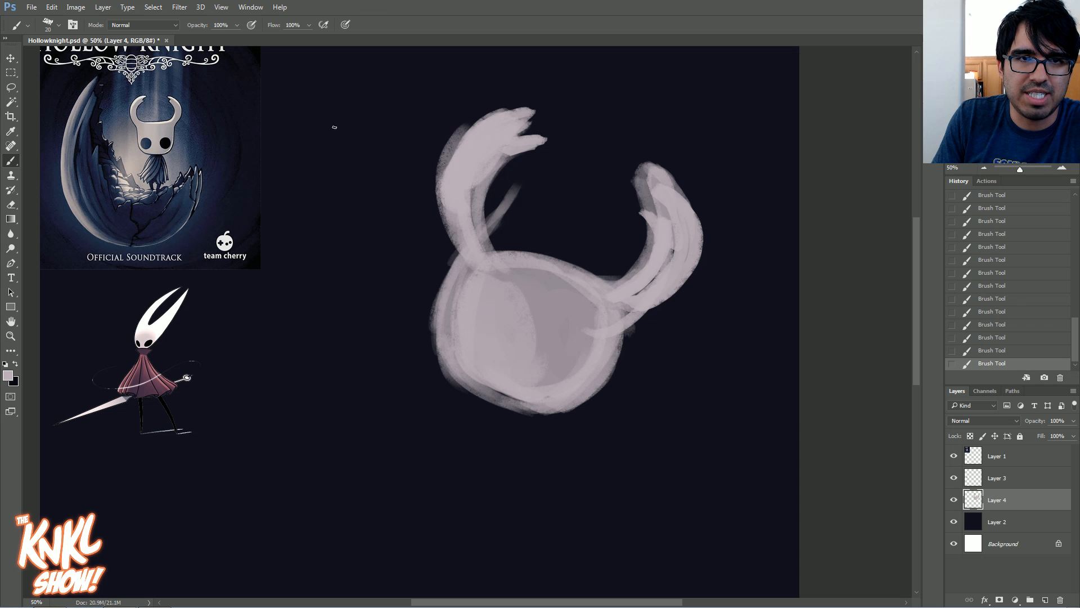
mouse_move(377, 72)
mouse_down()
mouse_move(377, 109)
mouse_move(354, 123)
mouse_up()
key(bracketright)
drag(319, 161, 286, 82)
mouse_move(398, 75)
mouse_down()
mouse_move(299, 84)
mouse_move(358, 64)
mouse_move(348, 55)
mouse_move(311, 57)
mouse_up()
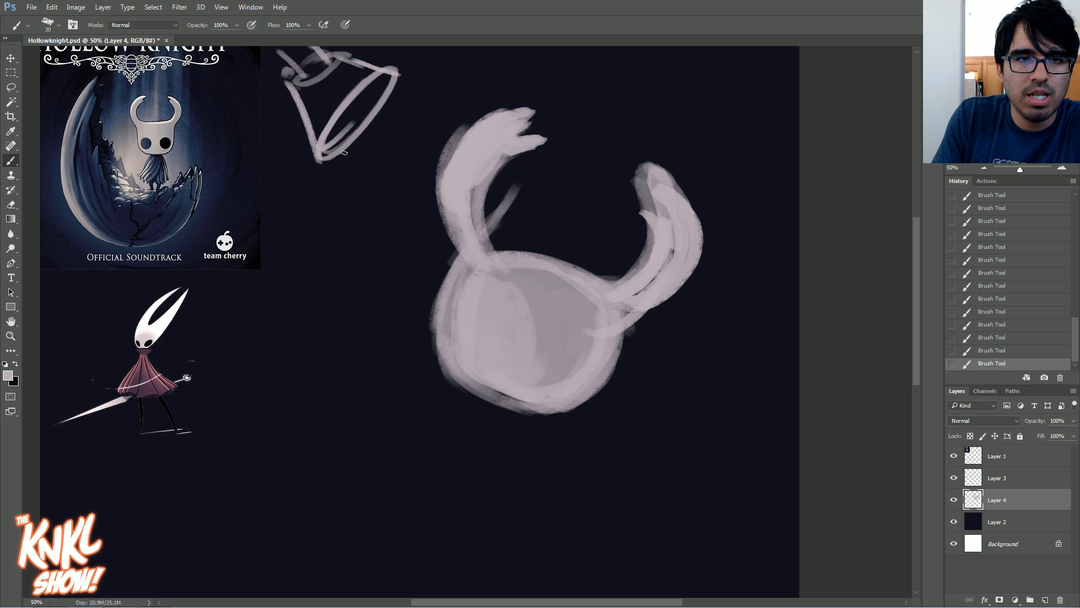
drag(344, 172, 353, 201)
drag(367, 142, 382, 157)
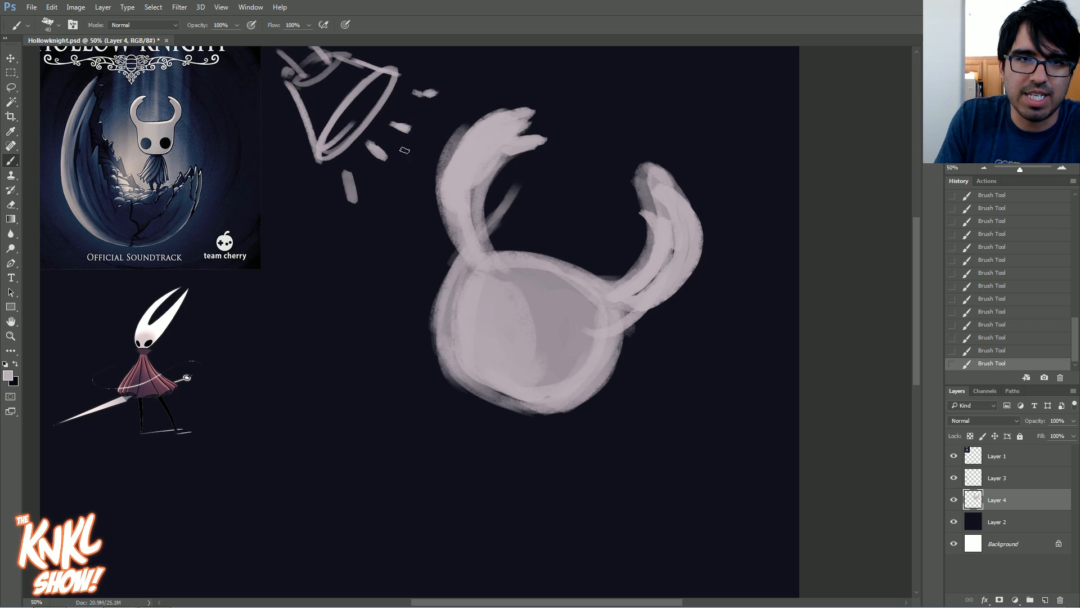
drag(321, 178, 332, 242)
drag(423, 74, 495, 111)
click(989, 337)
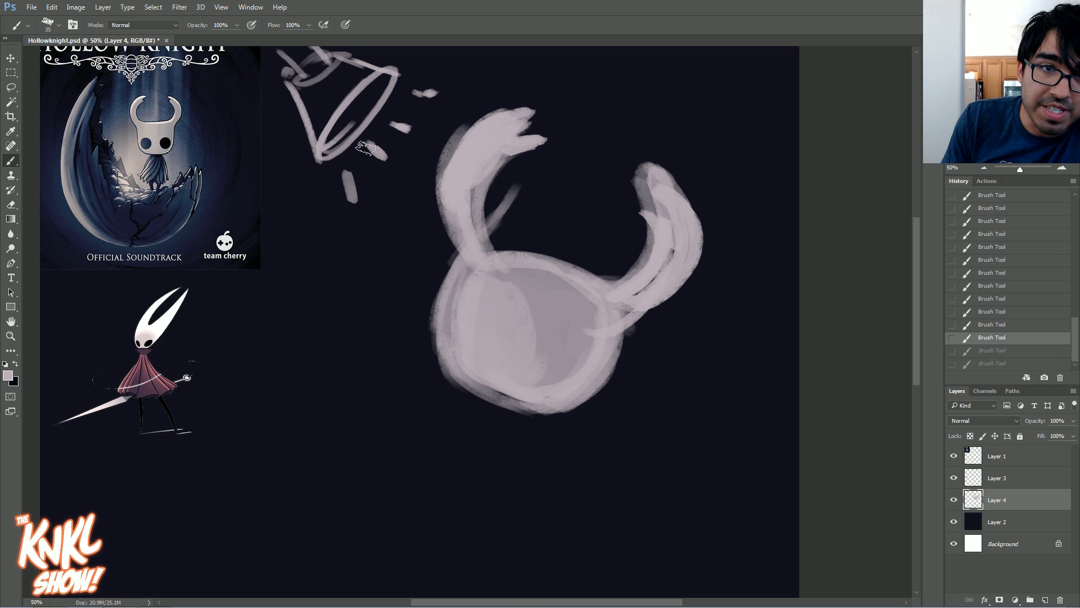
Shade the inside of the lamp with translucent tones and enlarge the brush to 175 px
mouse_move(323, 139)
mouse_down()
mouse_move(378, 76)
mouse_move(330, 144)
mouse_move(355, 96)
mouse_move(316, 84)
mouse_move(346, 98)
mouse_move(354, 120)
mouse_move(360, 103)
mouse_move(320, 118)
mouse_move(324, 135)
mouse_move(397, 90)
mouse_up()
key(bracketright)
key(bracketright)
key(bracketright)
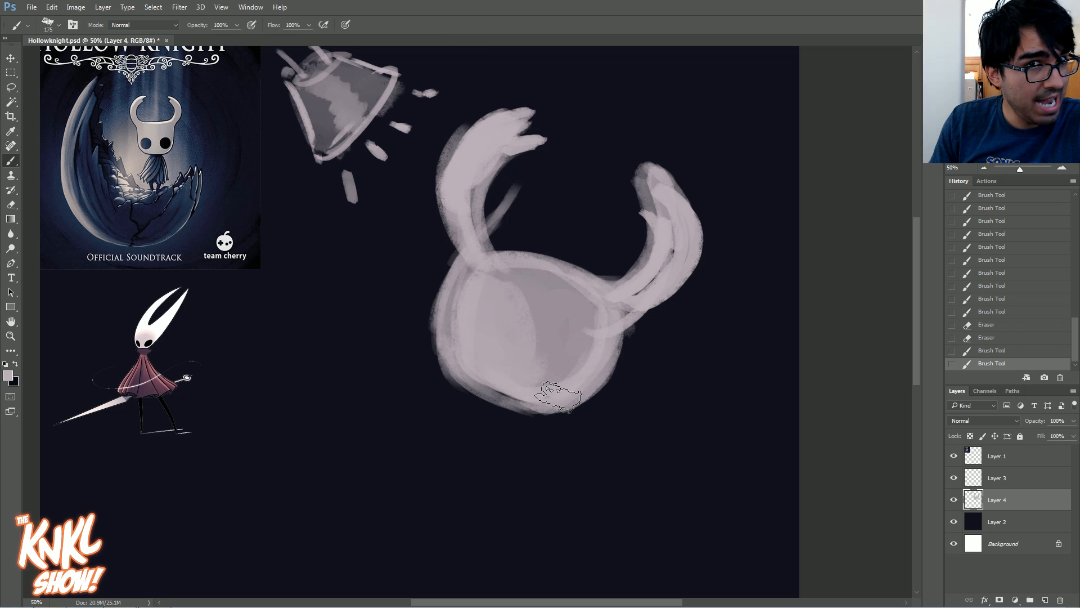
Partly erase the shadow areas on both horns and the lower-right part of the head
mouse_move(438, 175)
mouse_down()
mouse_move(448, 223)
mouse_move(498, 171)
mouse_move(466, 236)
mouse_move(473, 253)
mouse_move(478, 205)
mouse_move(509, 185)
mouse_move(458, 217)
mouse_move(506, 169)
mouse_move(457, 211)
mouse_move(464, 231)
mouse_move(538, 145)
mouse_up()
click(985, 355)
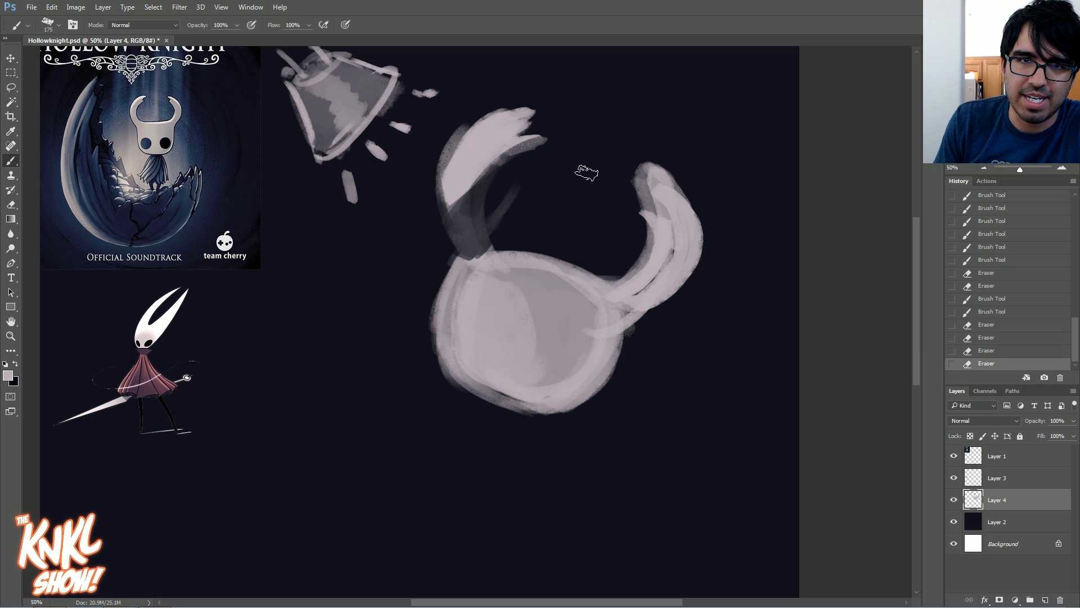
mouse_move(682, 201)
mouse_down()
mouse_move(695, 252)
mouse_move(673, 180)
mouse_move(669, 278)
mouse_move(651, 307)
mouse_move(666, 284)
mouse_move(638, 302)
mouse_move(650, 320)
mouse_move(692, 212)
mouse_up()
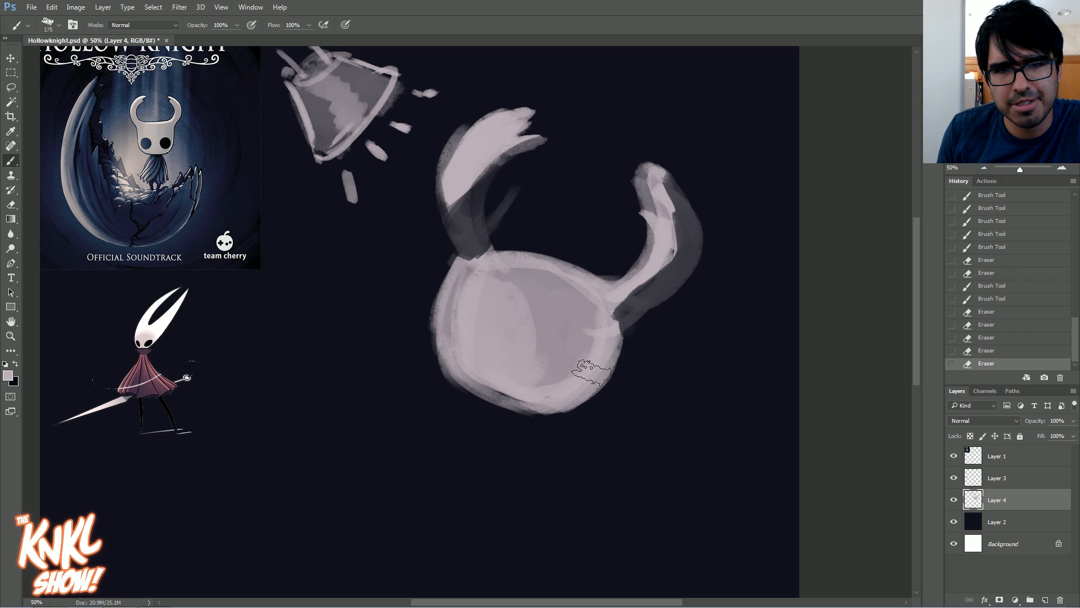
mouse_move(626, 328)
mouse_down()
mouse_move(526, 404)
mouse_move(617, 345)
mouse_move(576, 402)
mouse_up()
mouse_move(633, 319)
mouse_down()
mouse_move(498, 413)
mouse_move(606, 351)
mouse_move(554, 399)
mouse_up()
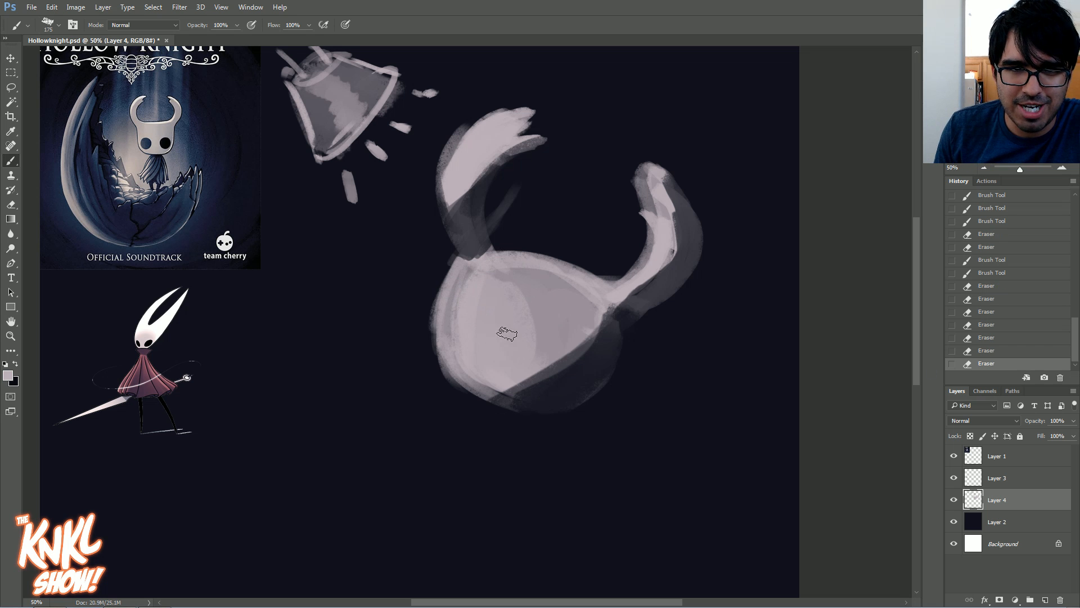
Erase the eye sockets into the face and darken the top edge of the head
mouse_move(496, 372)
mouse_down()
mouse_move(478, 349)
mouse_move(485, 315)
mouse_move(476, 327)
mouse_move(482, 318)
mouse_move(496, 364)
mouse_move(501, 347)
mouse_move(490, 348)
mouse_move(479, 320)
mouse_move(495, 363)
mouse_up()
mouse_move(598, 364)
mouse_down()
mouse_move(566, 386)
mouse_move(576, 363)
mouse_up()
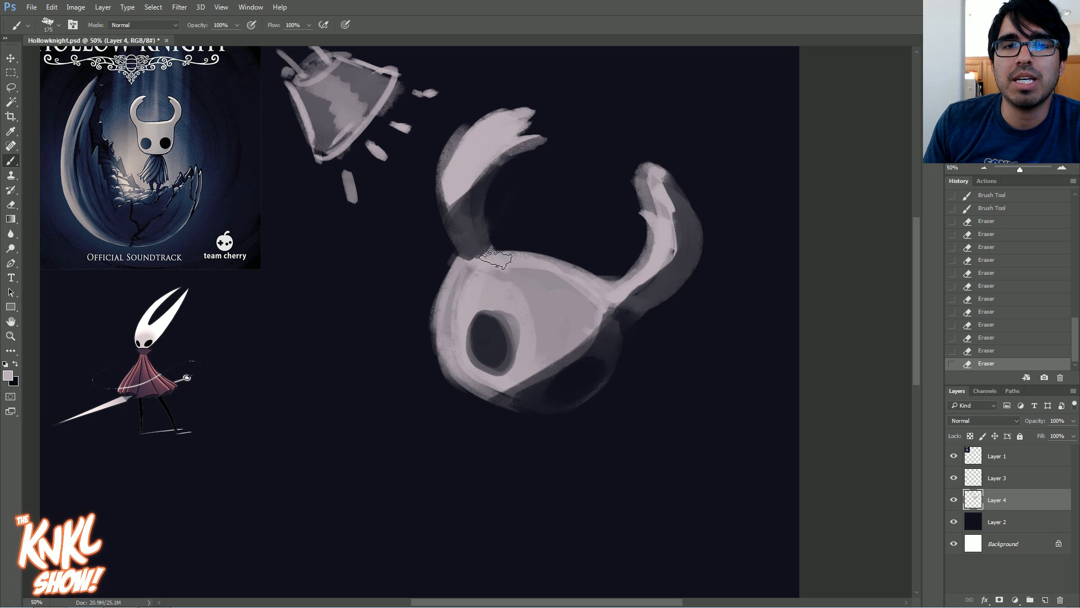
drag(483, 260, 557, 256)
drag(490, 257, 585, 264)
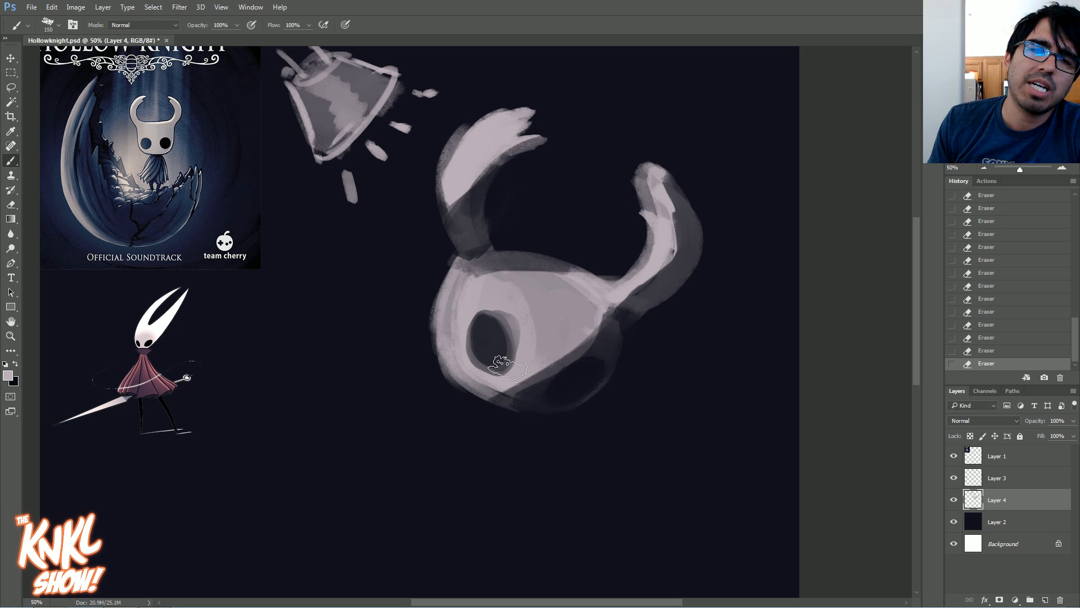
Try a darker erasing pass inside the left eye socket, undo it, and erase the socket wider
key(bracketleft)
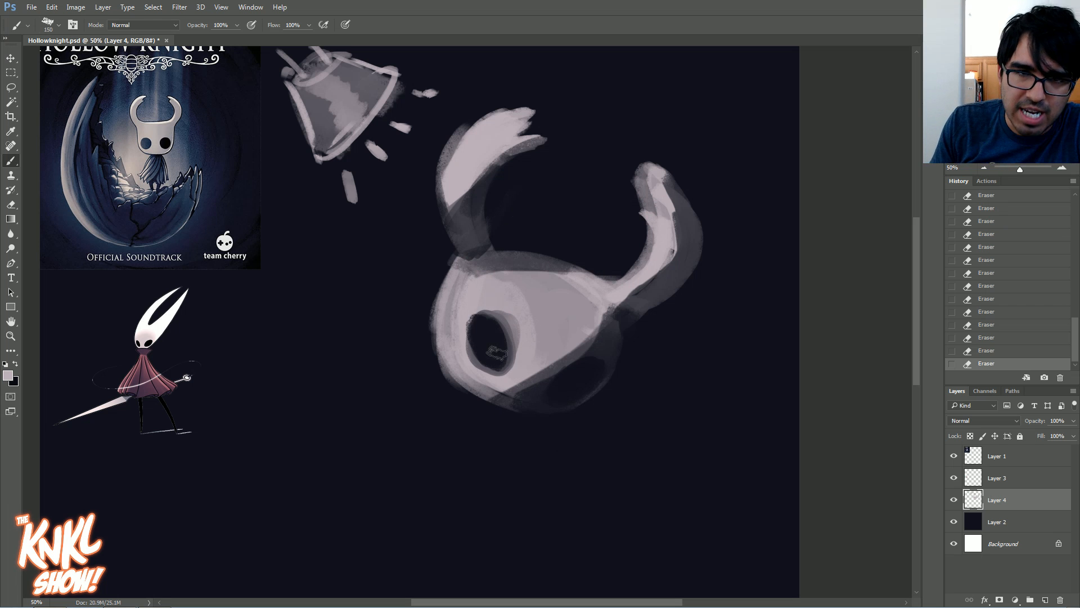
drag(493, 322, 475, 349)
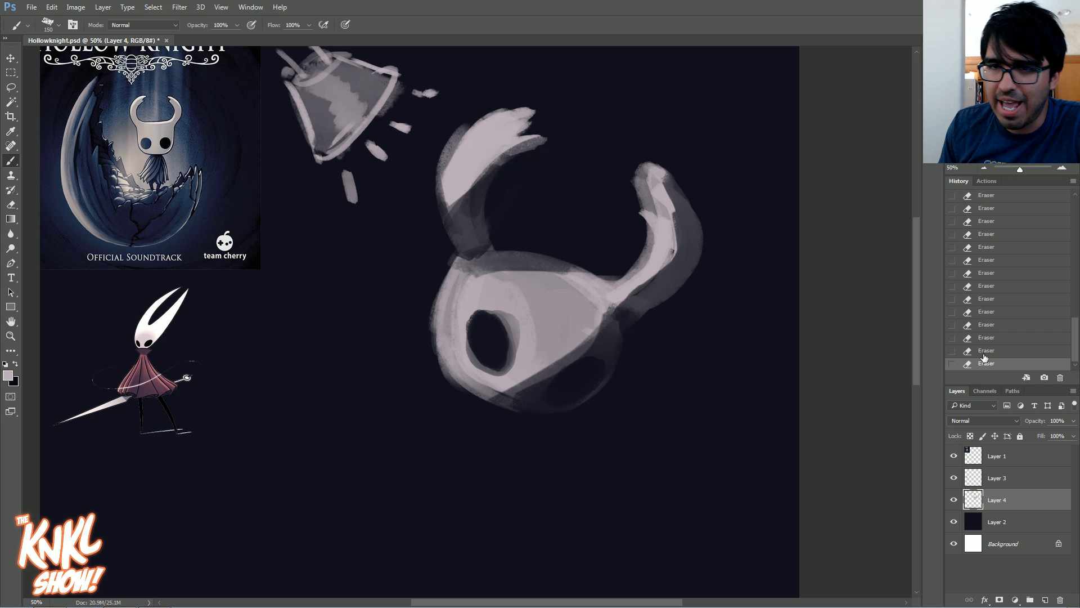
key(ctrl+z)
drag(503, 360, 478, 337)
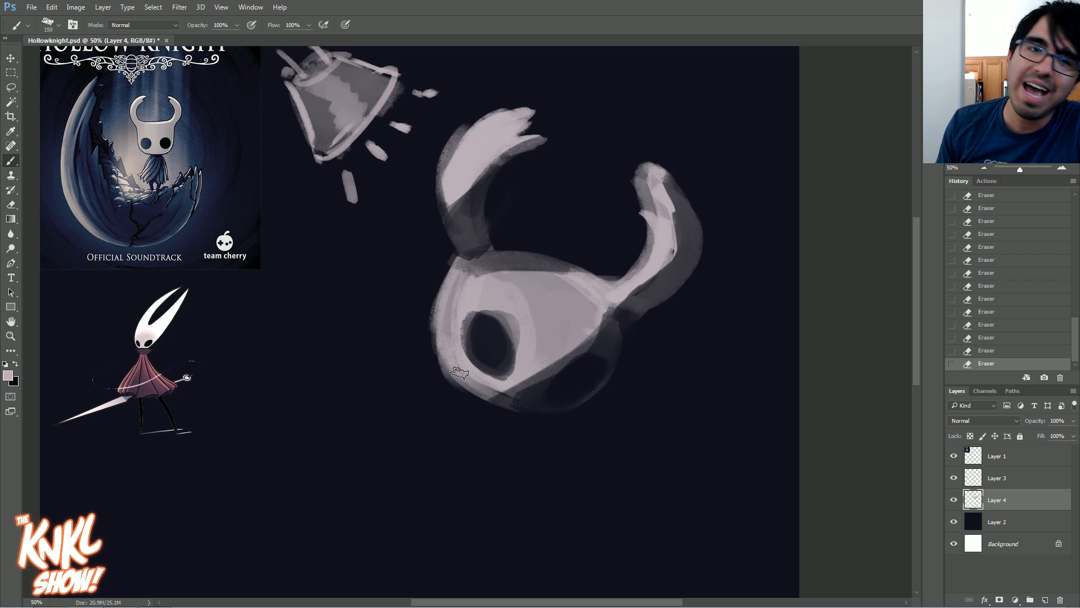
Set the foreground colour to a muted dark blue with a hue of about 216° and return to the Brush tool
key(bracketleft)
key(bracketleft)
key(bracketleft)
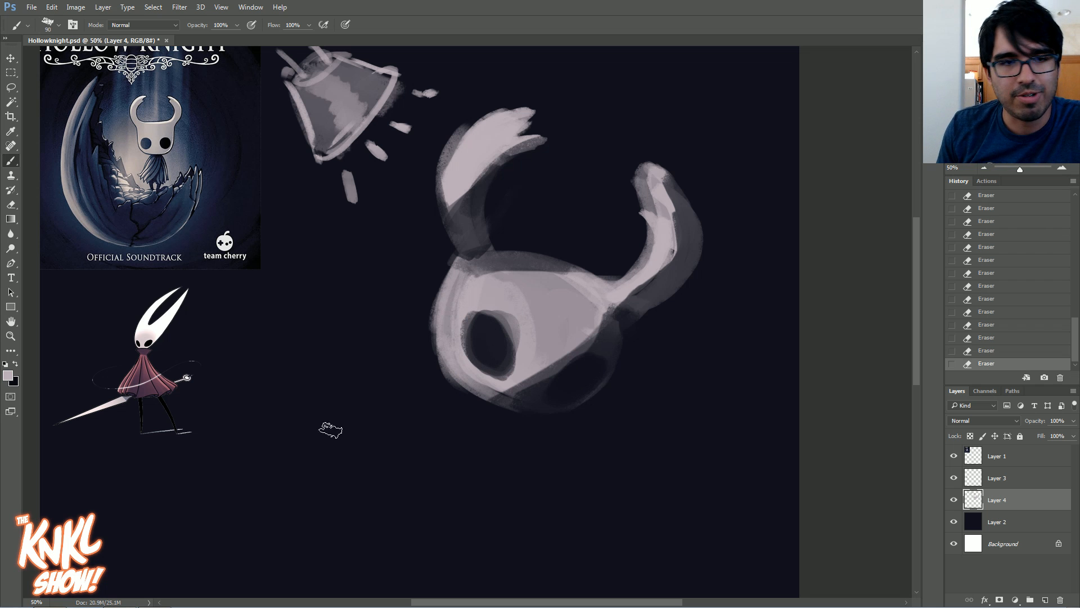
click(8, 375)
click(891, 222)
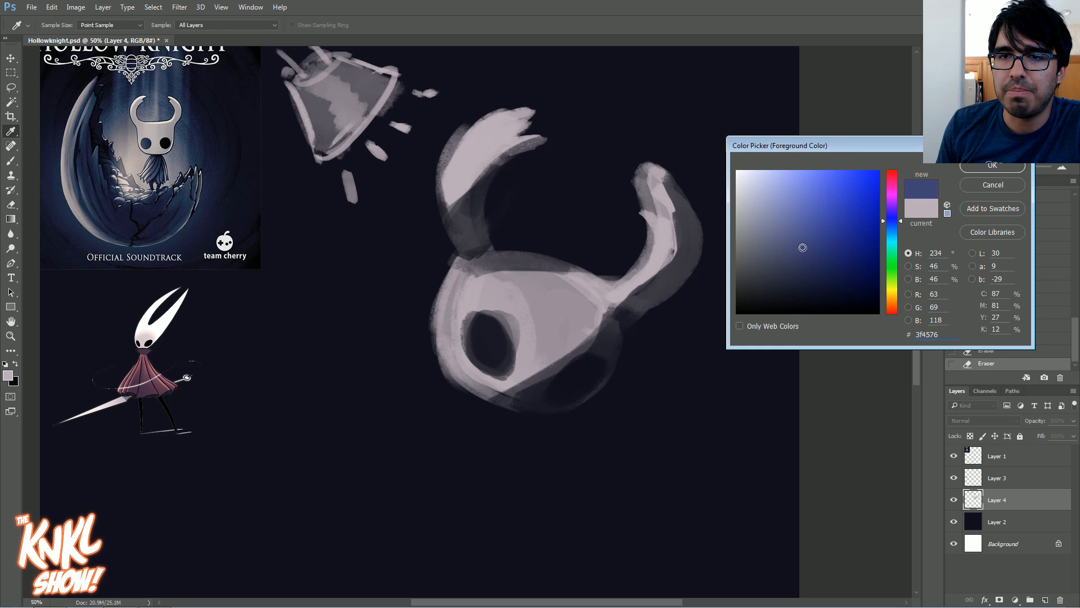
click(891, 225)
click(795, 237)
click(809, 248)
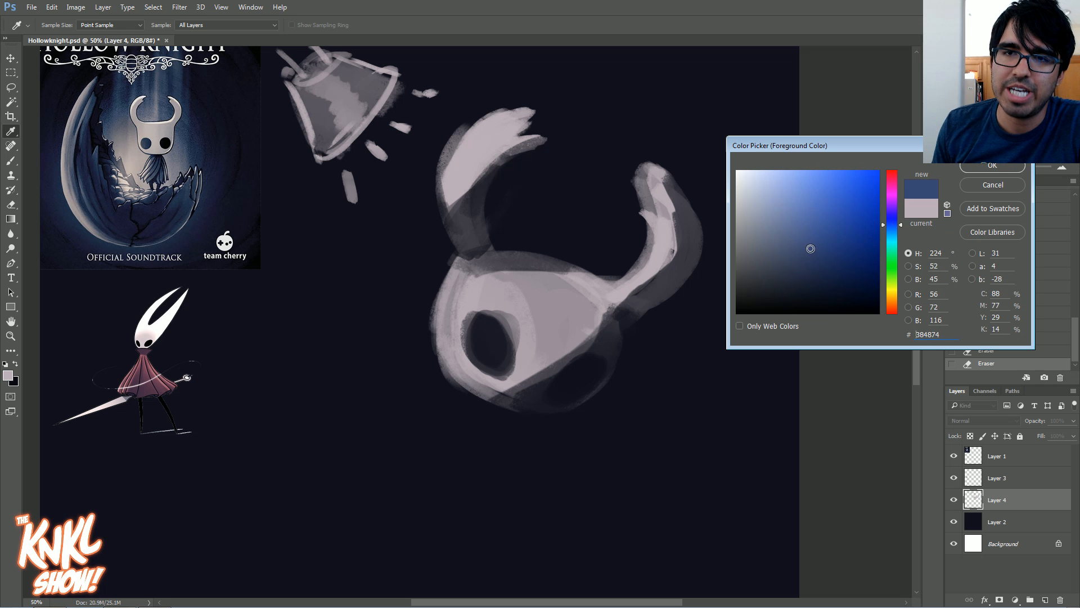
click(897, 228)
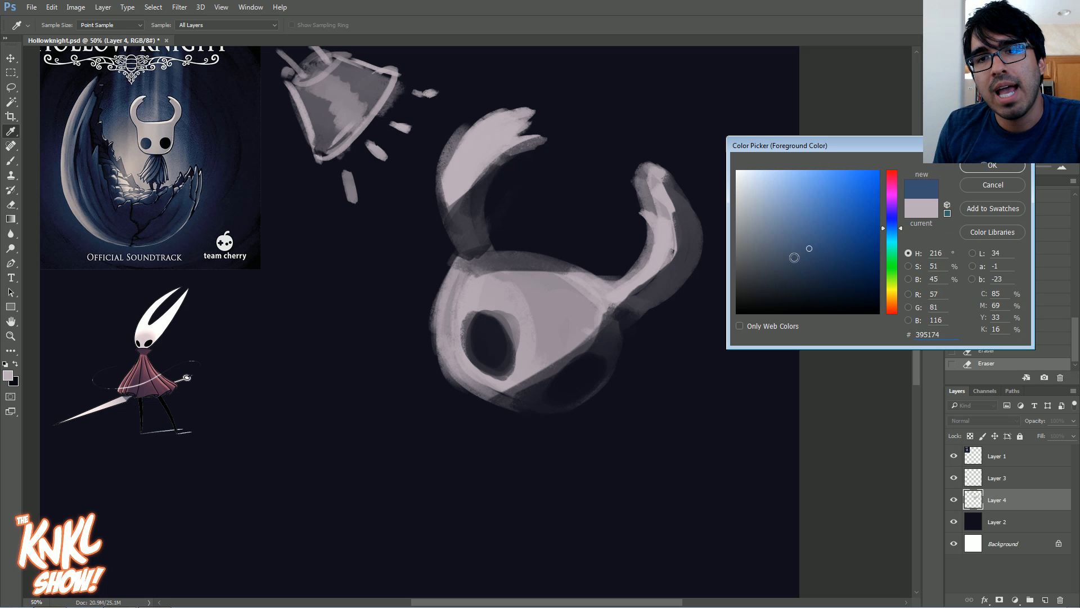
click(984, 166)
key(b)
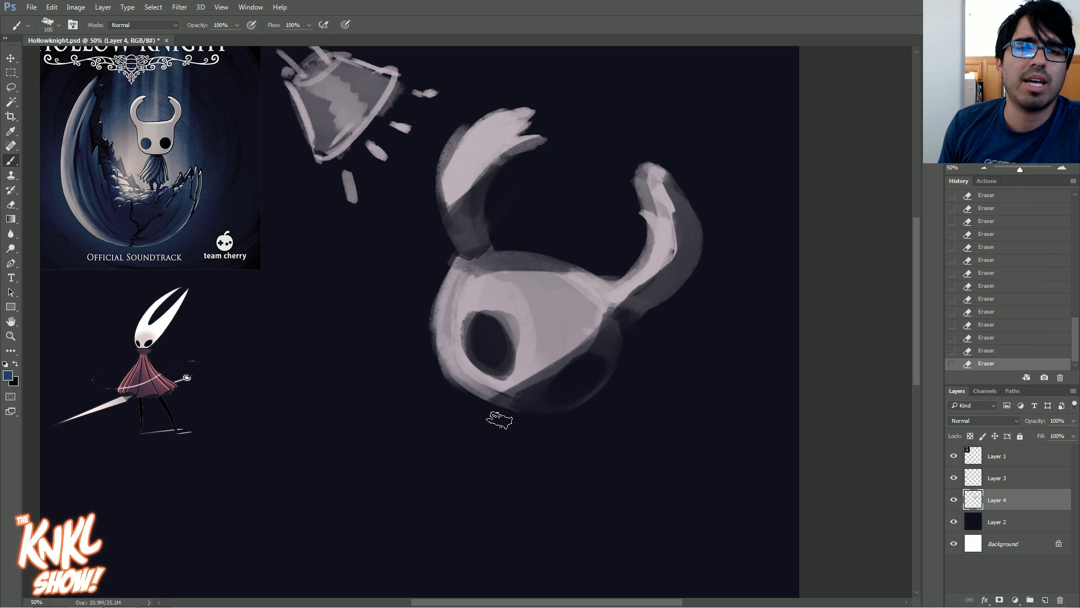
Paint the main mass of the blue cloak flowing from beneath the head toward the lower left
drag(471, 432, 391, 450)
mouse_move(477, 412)
mouse_down()
mouse_move(391, 452)
mouse_move(423, 435)
mouse_up()
key(bracketright)
drag(500, 415, 398, 471)
drag(458, 442, 356, 470)
drag(446, 445, 351, 469)
Extend the blue cloak with narrower folds and a long pointed tip trailing left
key(bracketleft)
key(bracketleft)
drag(501, 429, 444, 482)
drag(451, 396, 407, 418)
key(bracketleft)
key(bracketleft)
drag(421, 460, 306, 470)
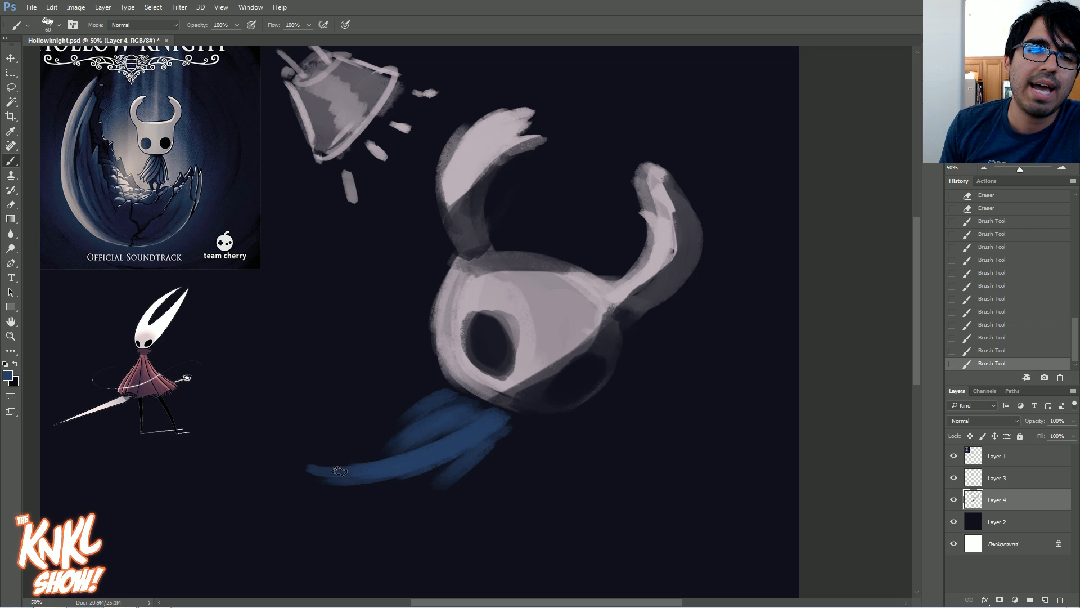
key(bracketright)
drag(413, 428, 369, 457)
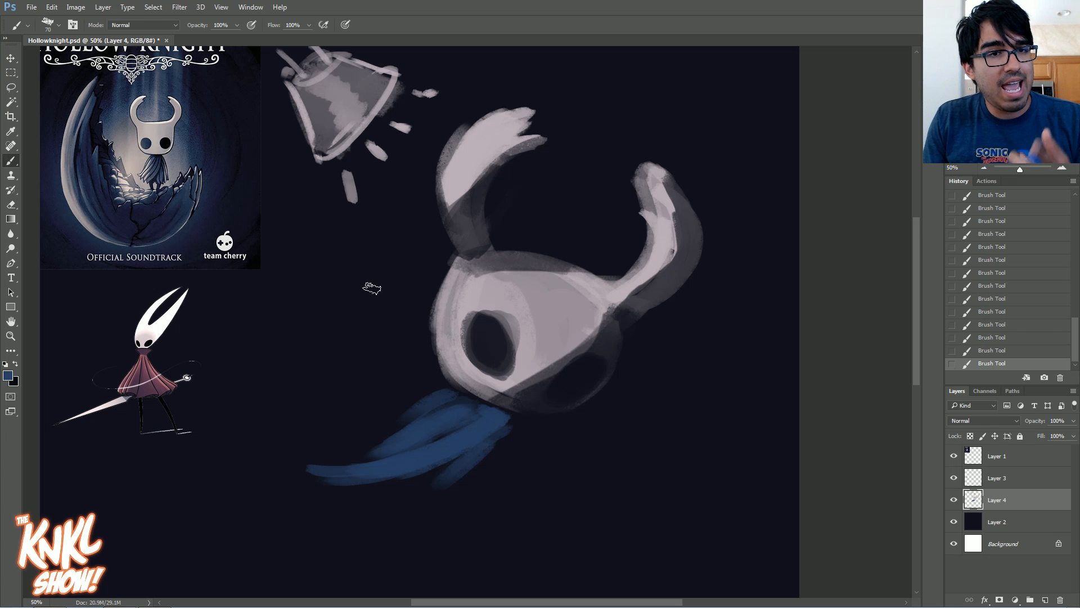
drag(116, 180, 113, 100)
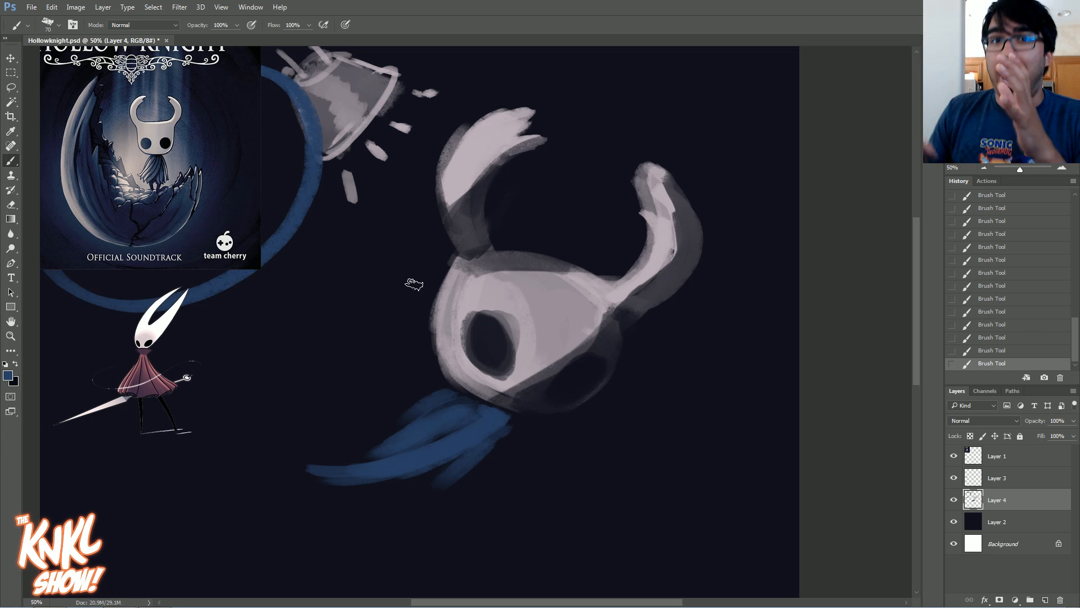
click(981, 351)
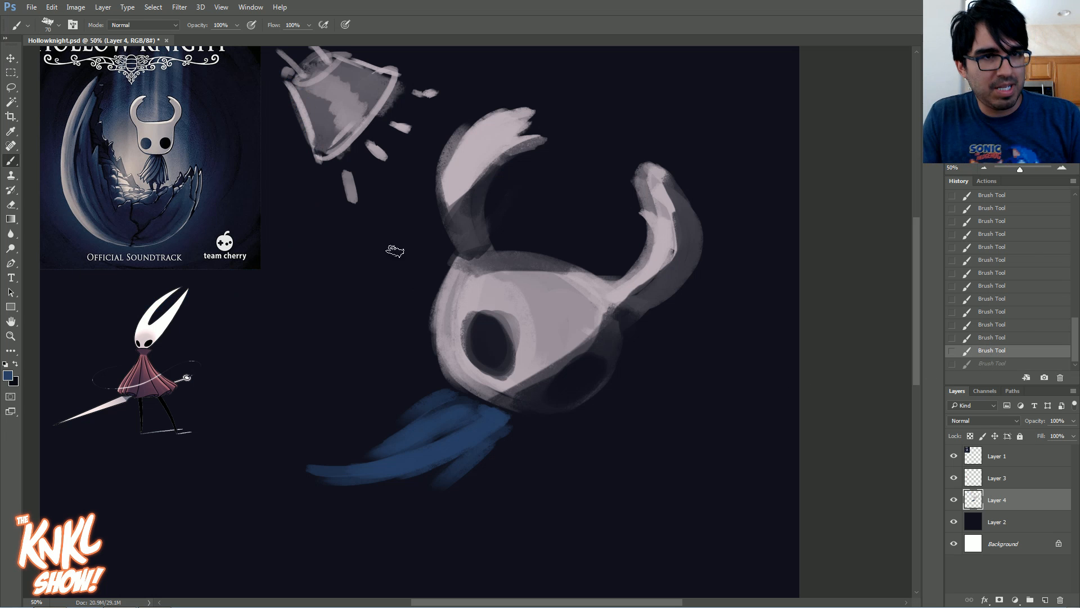
drag(303, 327, 276, 266)
drag(303, 281, 261, 305)
drag(246, 415, 210, 367)
drag(249, 378, 208, 416)
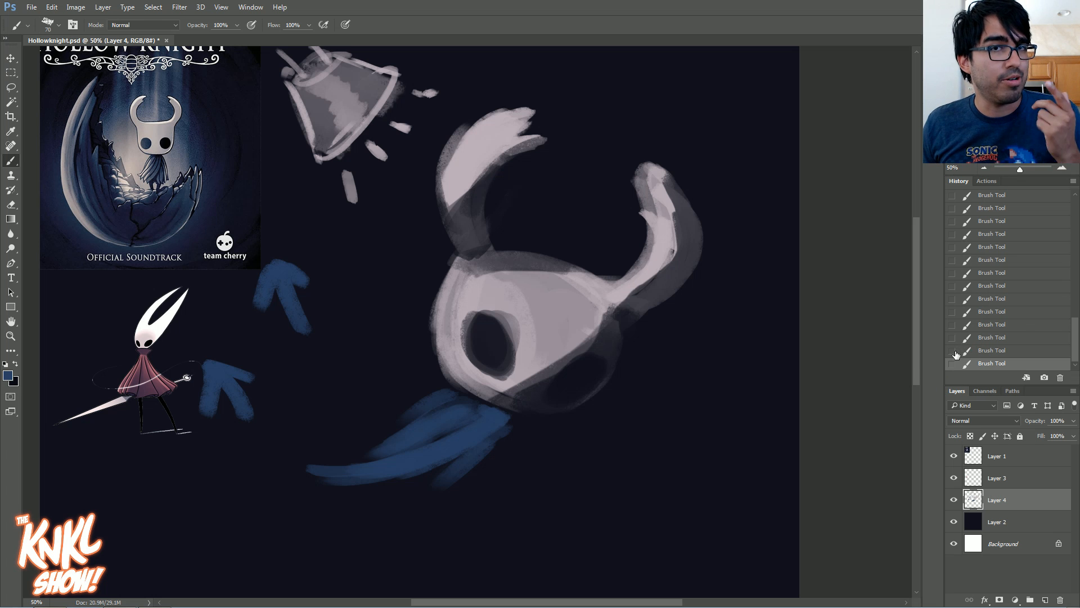
click(992, 326)
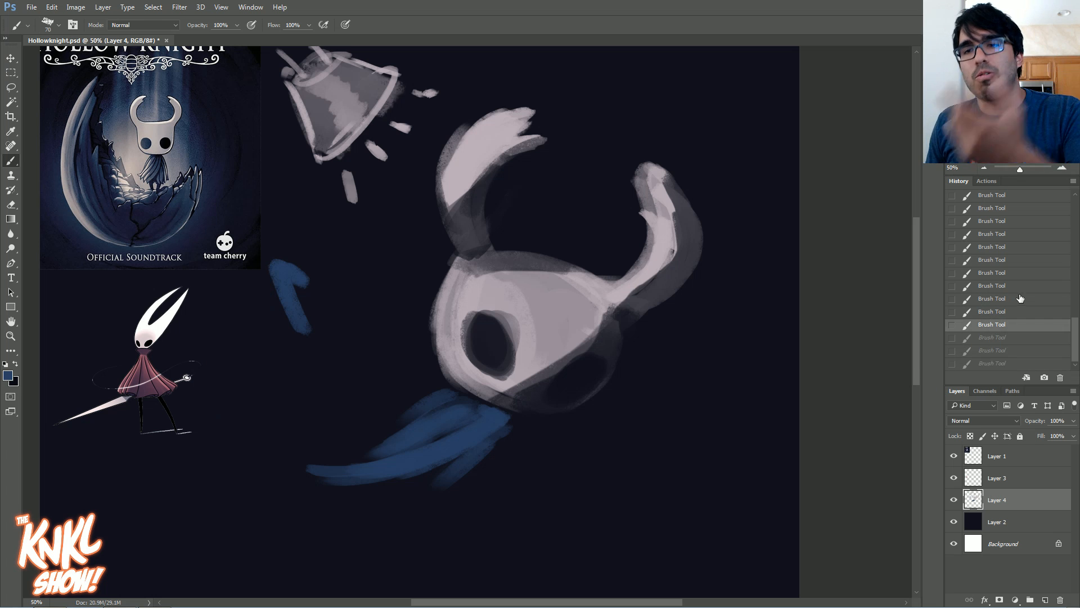
click(1020, 298)
Paint two narrow blue cloak folds hanging from below the head toward the lower right
mouse_move(489, 414)
mouse_down()
mouse_move(474, 402)
mouse_move(479, 412)
mouse_up()
key(bracketright)
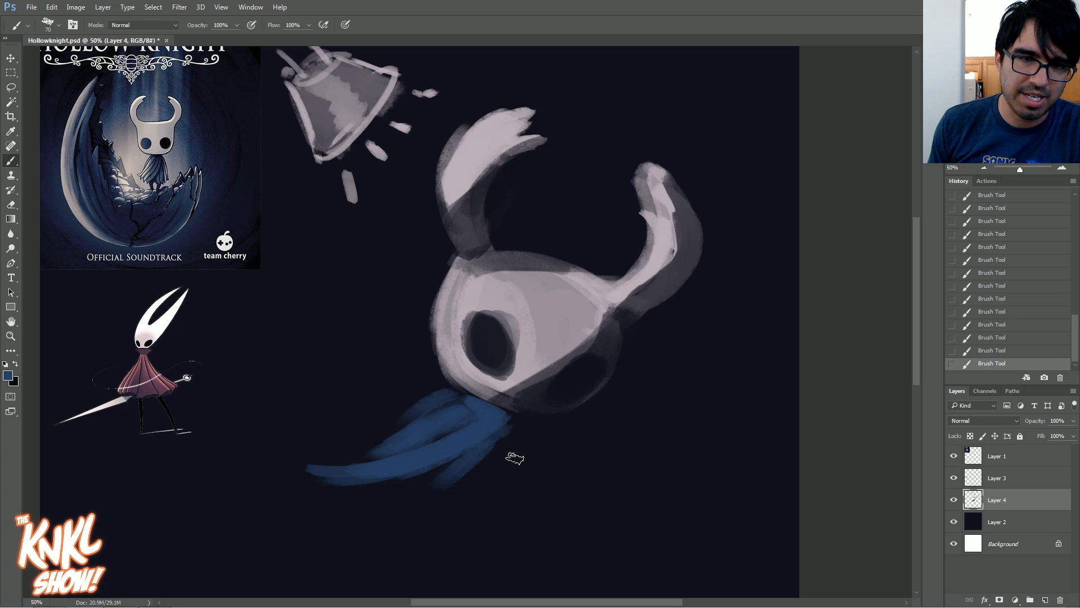
drag(512, 421, 531, 487)
key(bracketright)
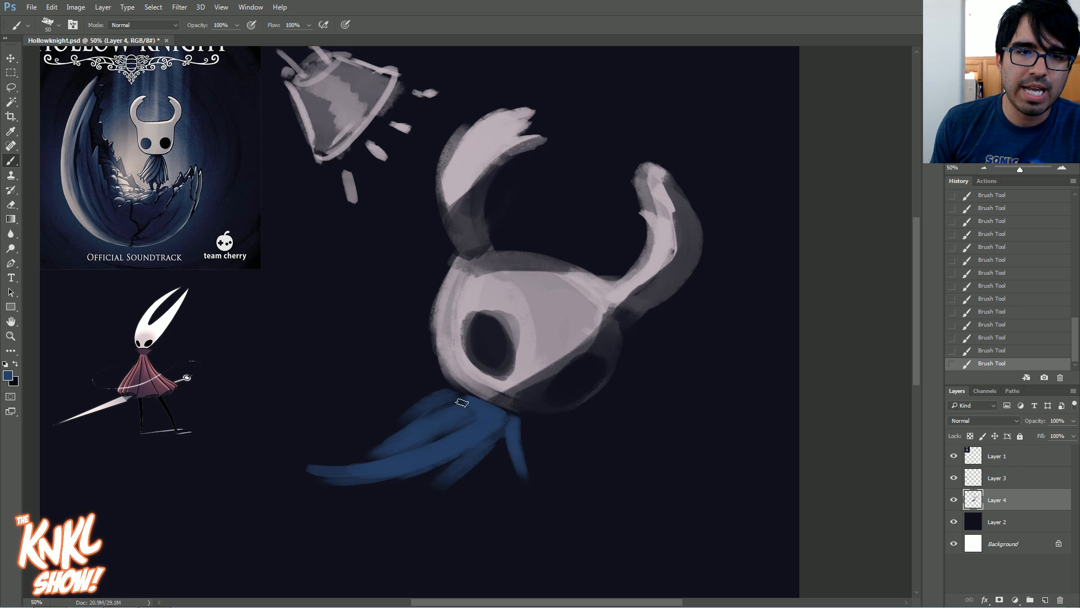
key(bracketright)
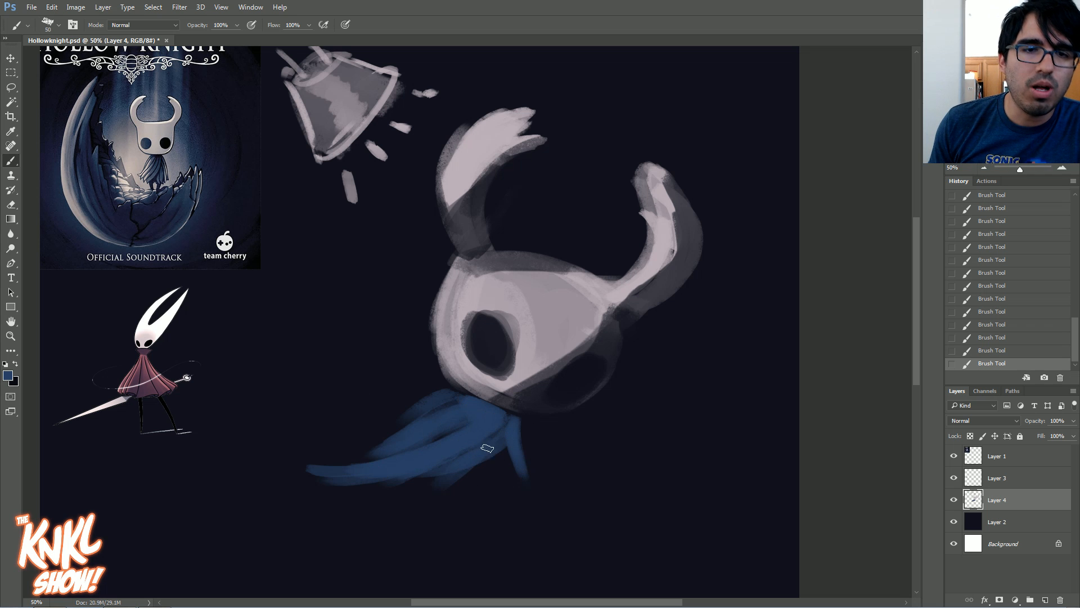
drag(522, 429, 563, 507)
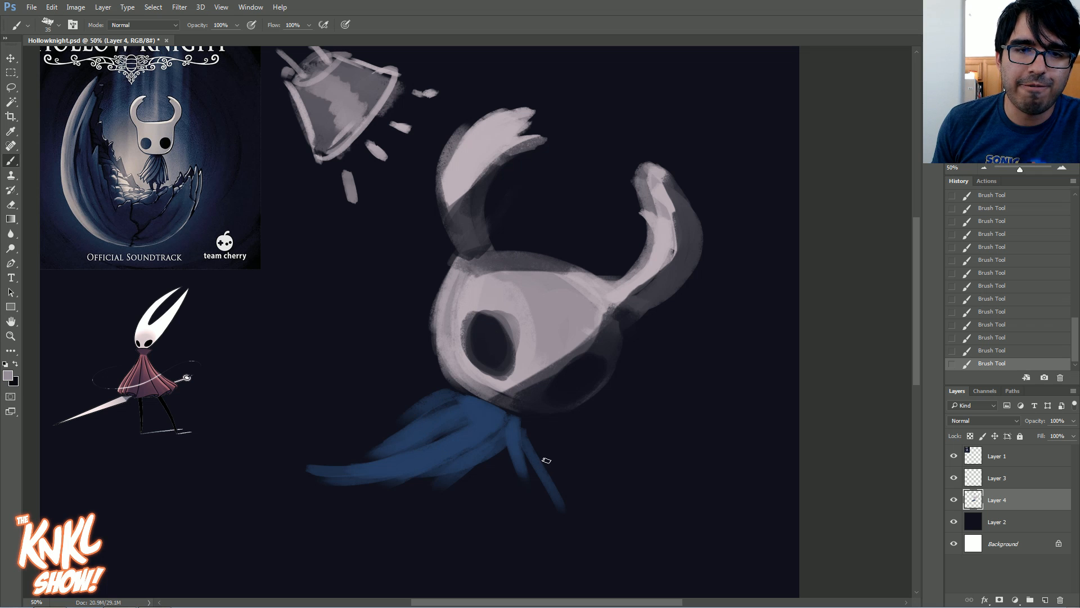
Block in a pale grey pointed sword to the lower right of the cloak
key(bracketright)
key(bracketright)
key(bracketright)
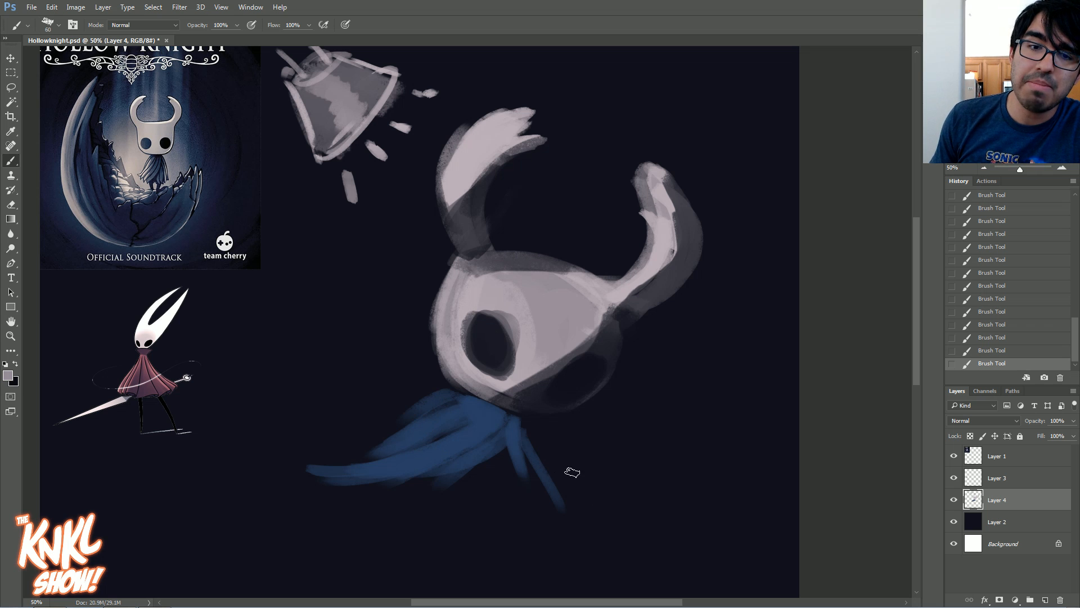
key(bracketleft)
mouse_move(558, 458)
mouse_down()
mouse_move(734, 559)
mouse_move(633, 509)
mouse_move(686, 539)
mouse_move(633, 518)
mouse_move(746, 565)
mouse_move(643, 516)
mouse_move(650, 527)
mouse_move(669, 526)
mouse_move(642, 509)
mouse_move(693, 537)
mouse_move(661, 530)
mouse_move(648, 548)
mouse_move(621, 465)
mouse_move(627, 530)
mouse_move(644, 475)
mouse_move(617, 497)
mouse_up()
drag(616, 492, 606, 503)
mouse_move(579, 457)
mouse_down()
mouse_move(591, 501)
mouse_move(597, 463)
mouse_move(645, 490)
mouse_move(595, 505)
mouse_move(615, 488)
mouse_up()
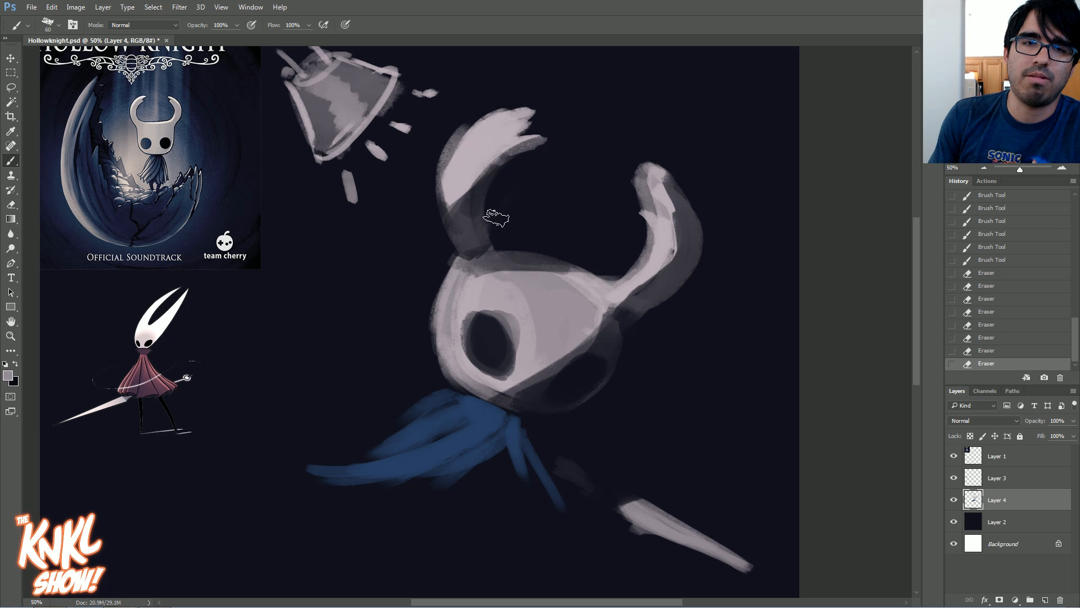
Erase the rough inner edges of both horns to clean up their silhouettes
drag(506, 229, 508, 190)
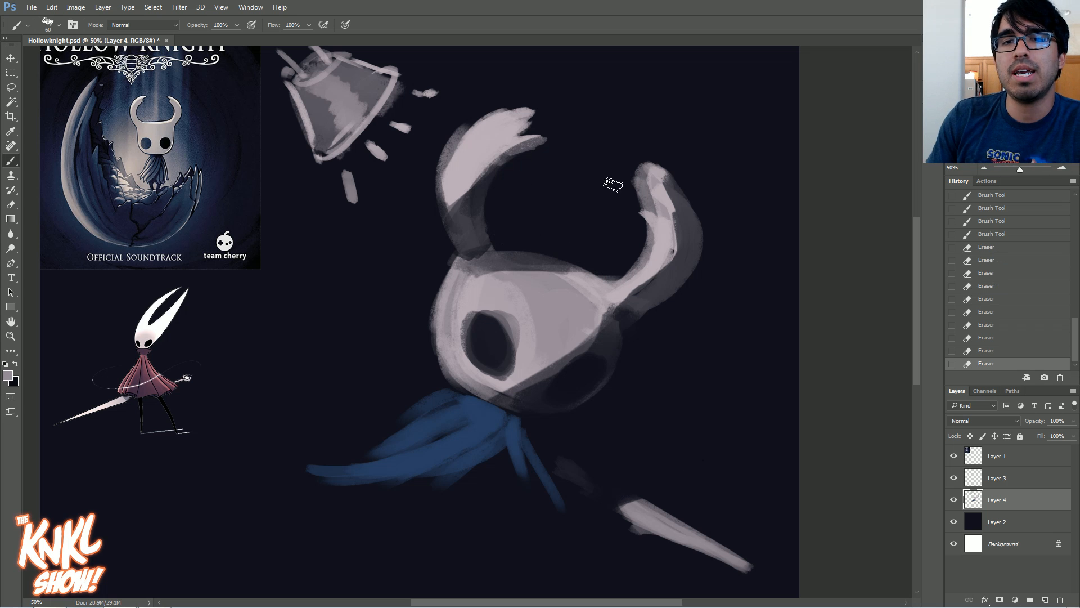
mouse_move(632, 191)
mouse_down()
mouse_move(642, 196)
mouse_move(639, 167)
mouse_move(649, 162)
mouse_up()
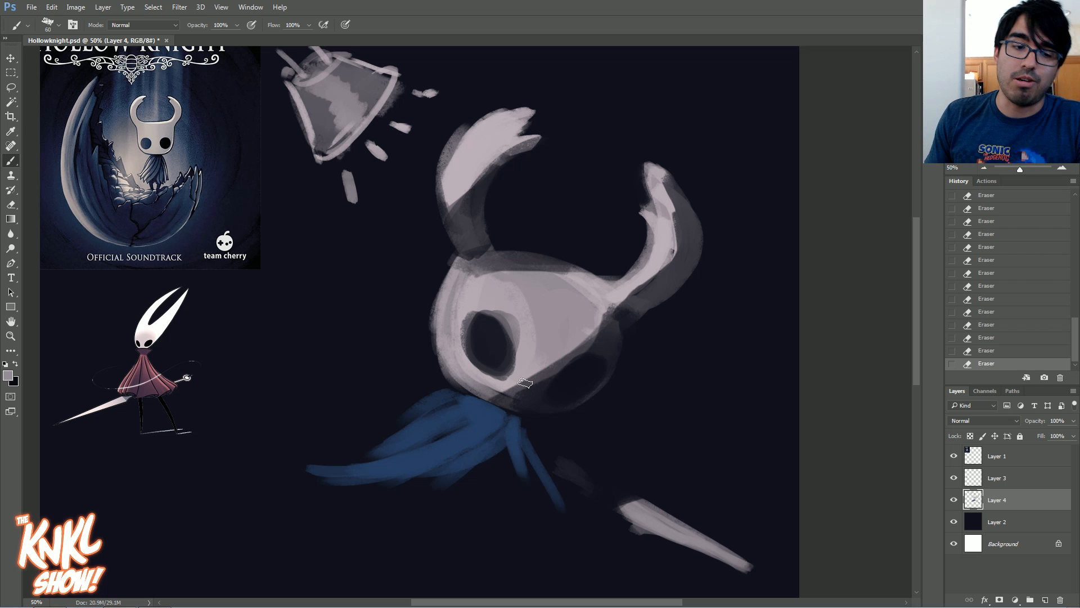
Sample the light face tone and paint it broadly across the forehead above the left eye socket with a larger brush
alt+click(501, 419)
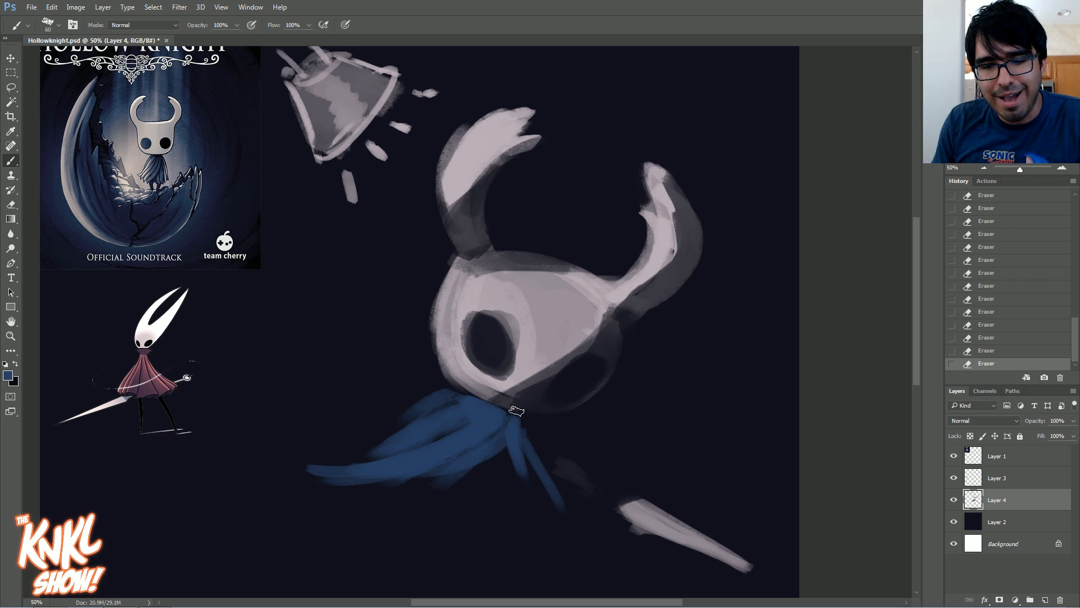
alt+click(596, 326)
alt+click(518, 317)
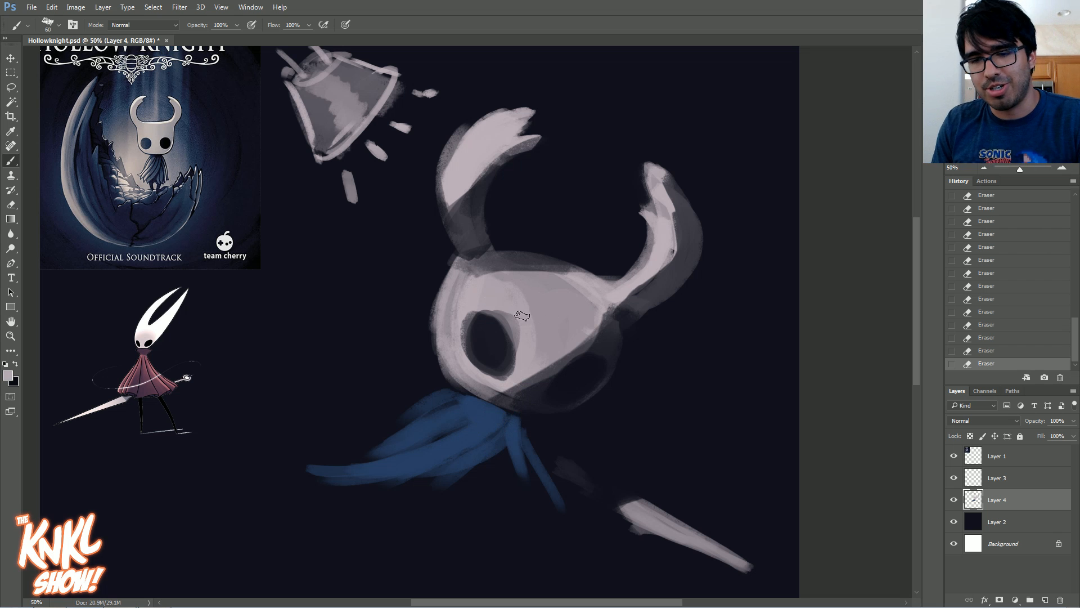
key(bracketright)
key(bracketright)
key(bracketright)
drag(470, 291, 466, 283)
drag(474, 283, 550, 283)
drag(534, 282, 555, 284)
key(bracketright)
key(bracketright)
mouse_move(483, 283)
mouse_down()
mouse_move(449, 332)
mouse_move(476, 299)
mouse_move(560, 274)
mouse_move(544, 271)
mouse_up()
Refine the light tone around the left eye socket with a smaller brush, sampling tones from the face
key(bracketleft)
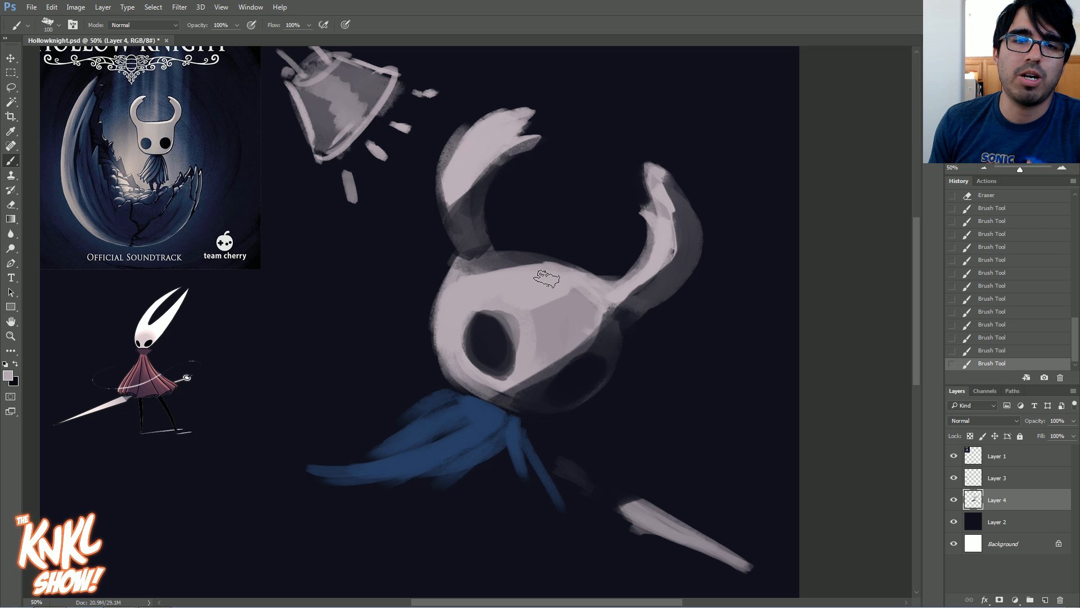
key(bracketleft)
key(bracketleft)
key(bracketleft)
key(bracketleft)
key(bracketleft)
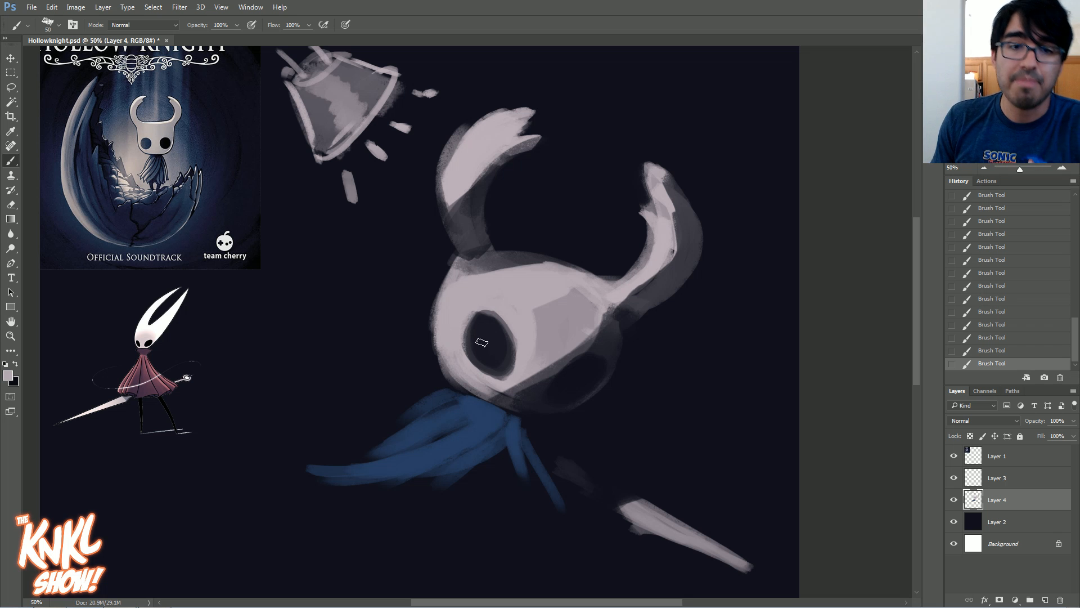
alt+click(517, 392)
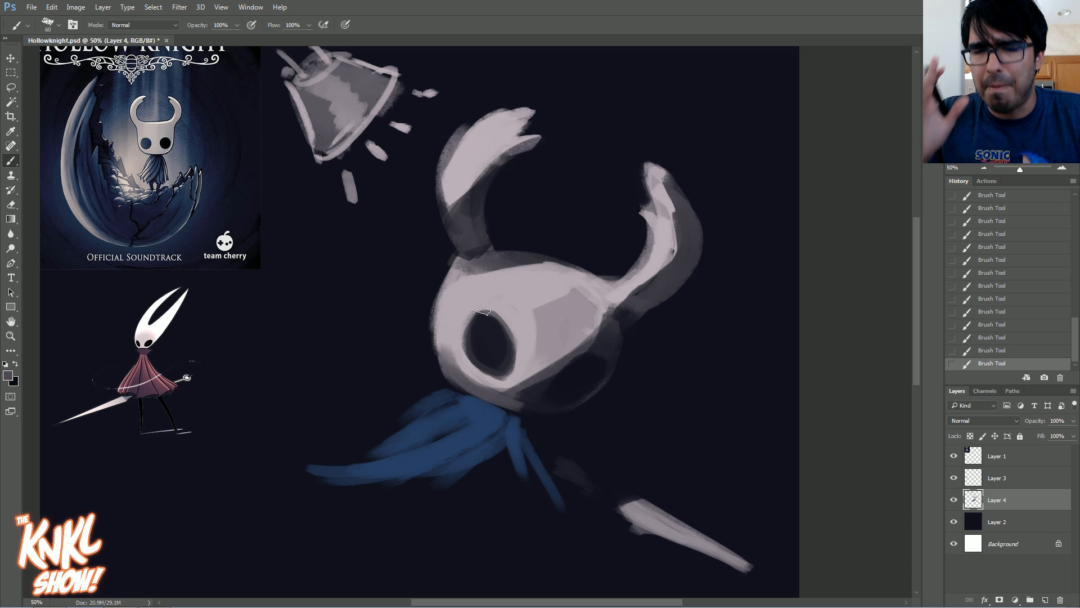
alt+click(478, 378)
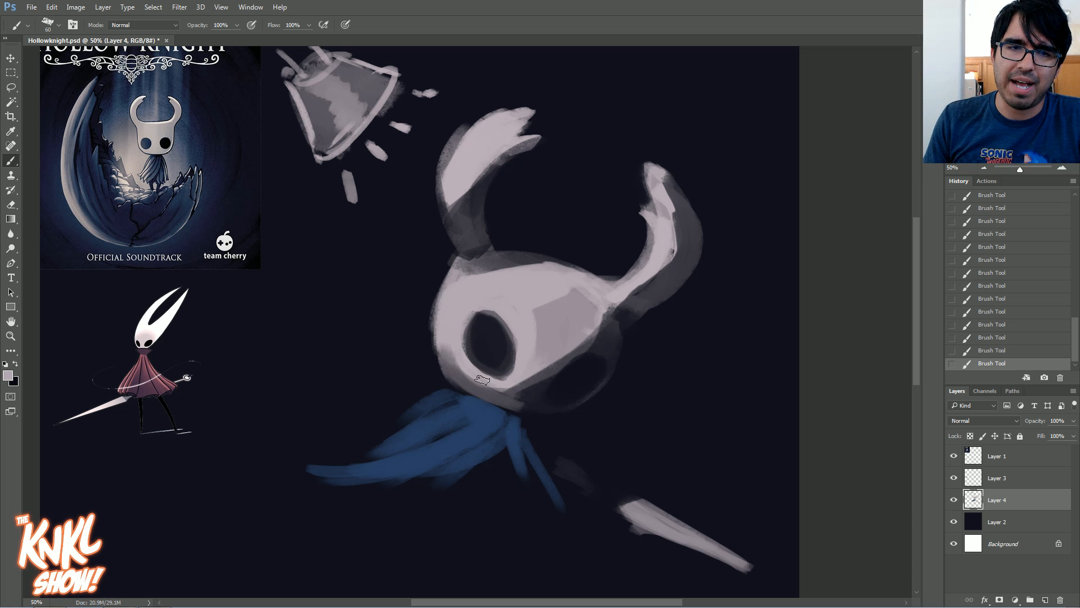
Sample the dark background colour and trim the outer left contour of the face with it
alt+click(432, 368)
mouse_move(448, 382)
mouse_down()
mouse_move(421, 343)
mouse_move(424, 321)
mouse_up()
drag(434, 362, 430, 318)
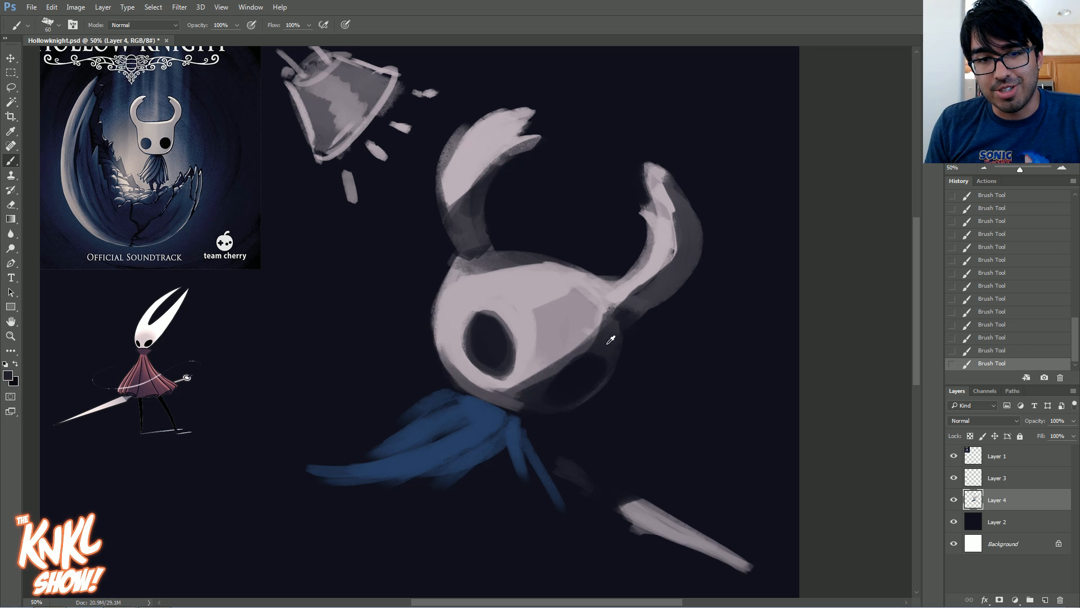
alt+click(487, 418)
key(bracketleft)
key(bracketleft)
alt+click(544, 421)
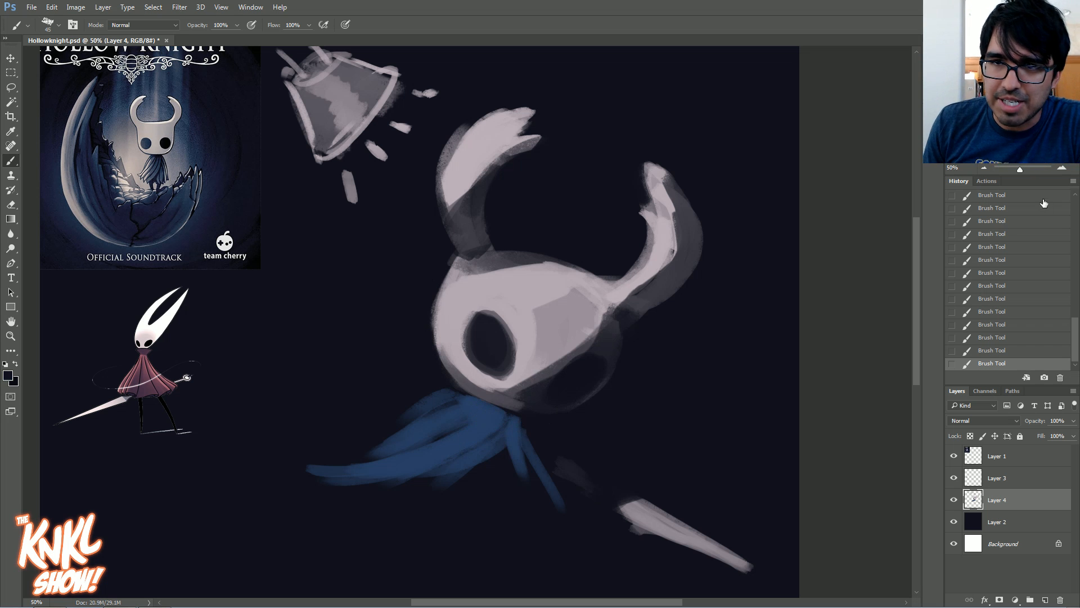
Set the foreground colour to a bright crimson red with a hue of about 343°
key(ctrl+plus)
key(bracketleft)
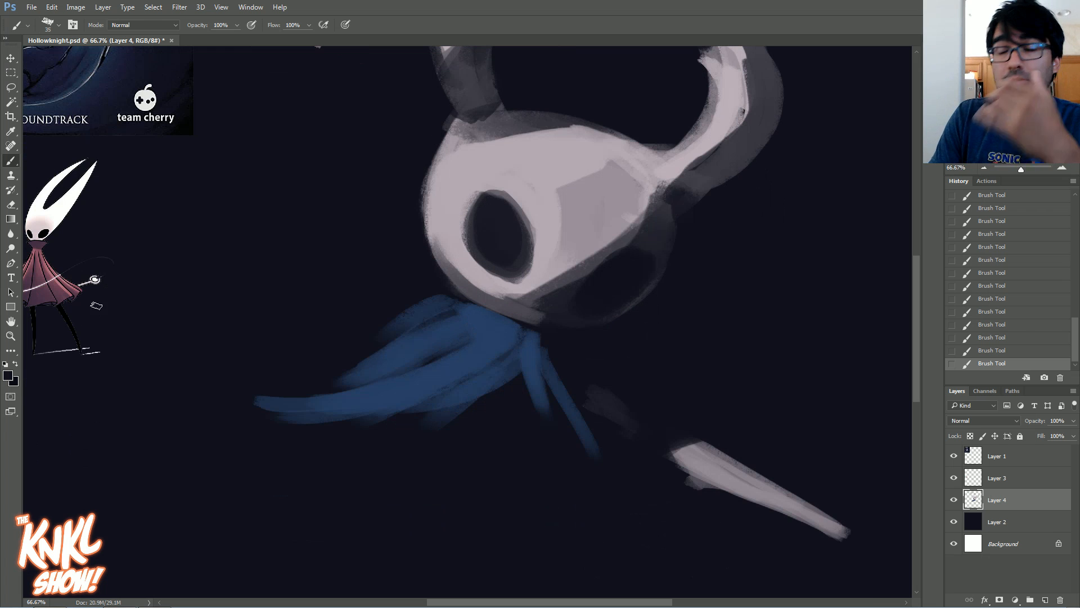
click(8, 375)
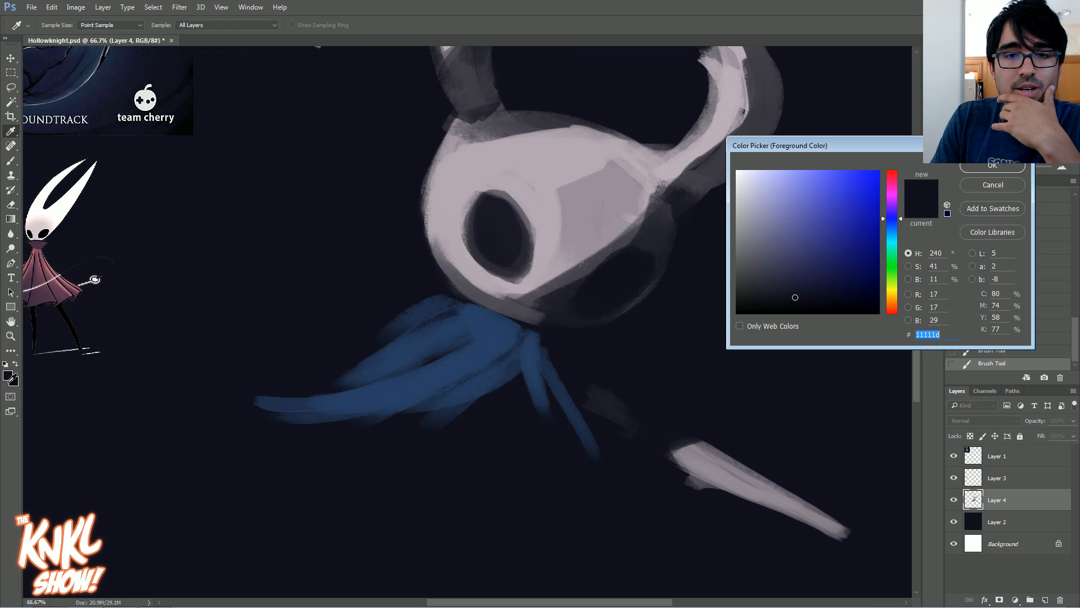
click(891, 177)
click(869, 199)
click(868, 195)
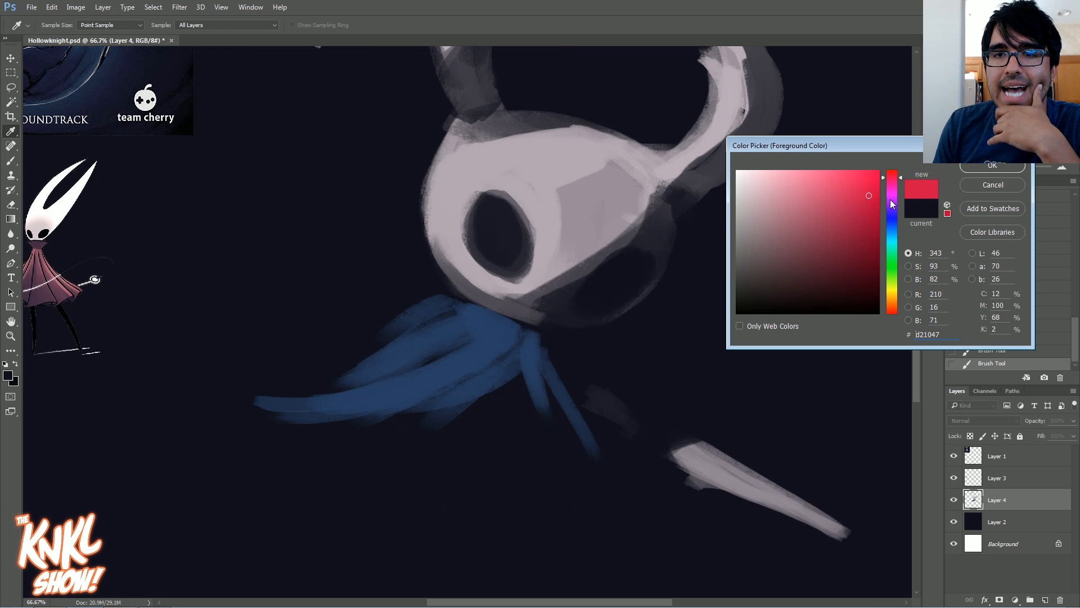
click(991, 166)
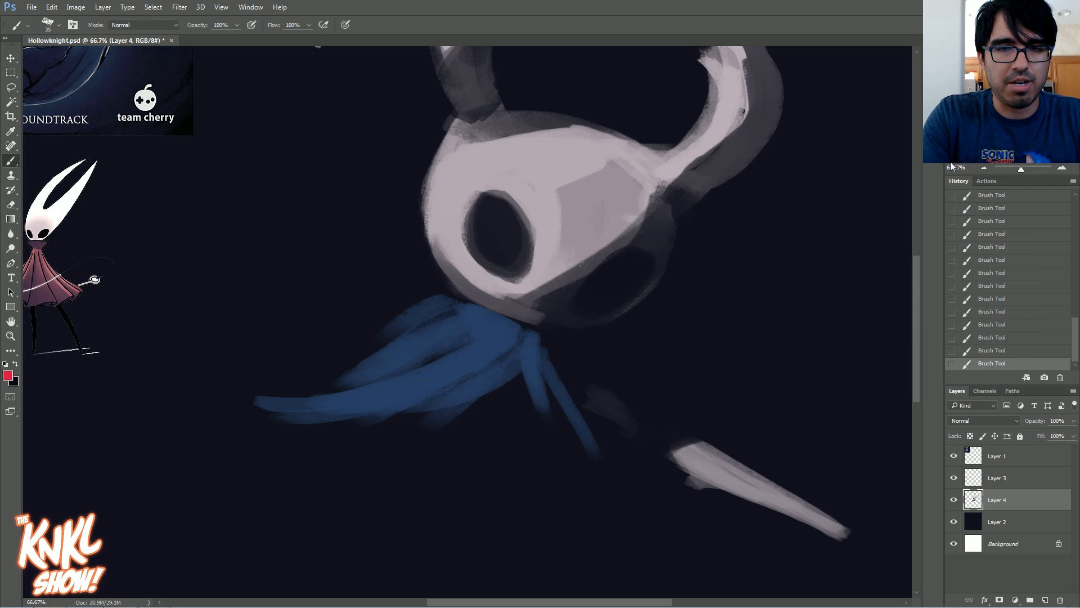
Add a new layer and draw red guide lines showing light rays spreading from the lamp past the left horn
key(ctrl+shift+alt+n)
drag(917, 276, 917, 227)
key([)
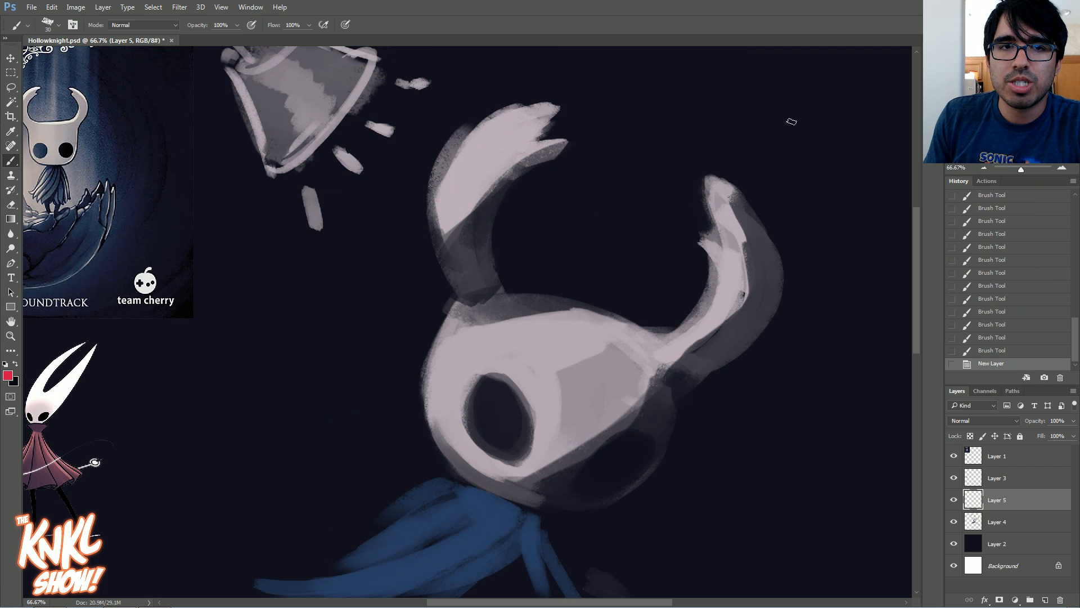
drag(384, 57, 644, 163)
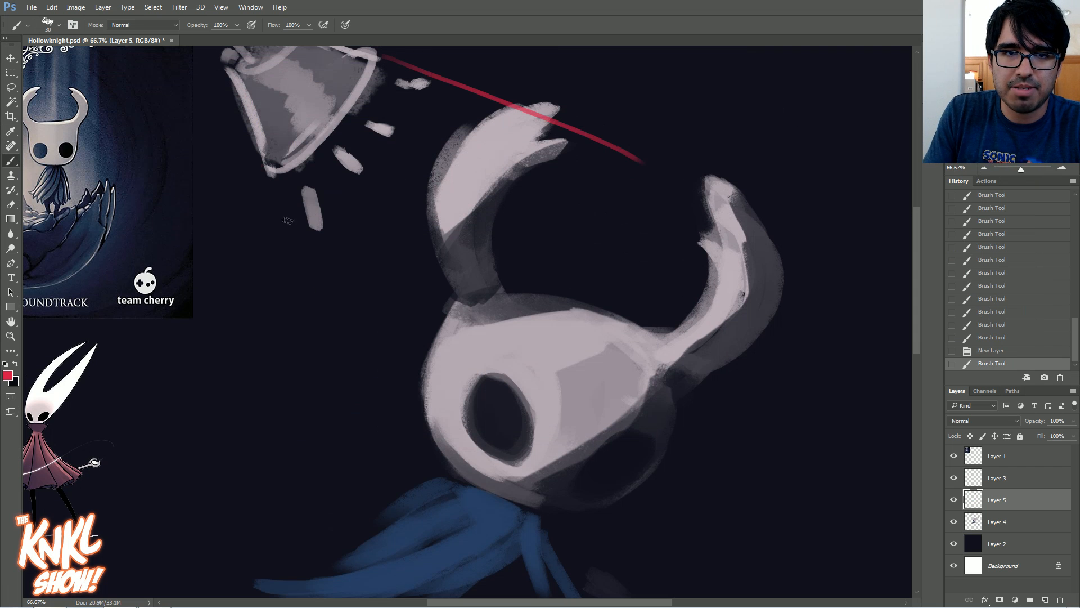
drag(262, 167, 397, 475)
drag(551, 108, 678, 170)
drag(273, 179, 270, 458)
drag(525, 107, 872, 163)
mouse_move(1020, 96)
mouse_down()
mouse_move(1019, 117)
mouse_move(1020, 98)
mouse_up()
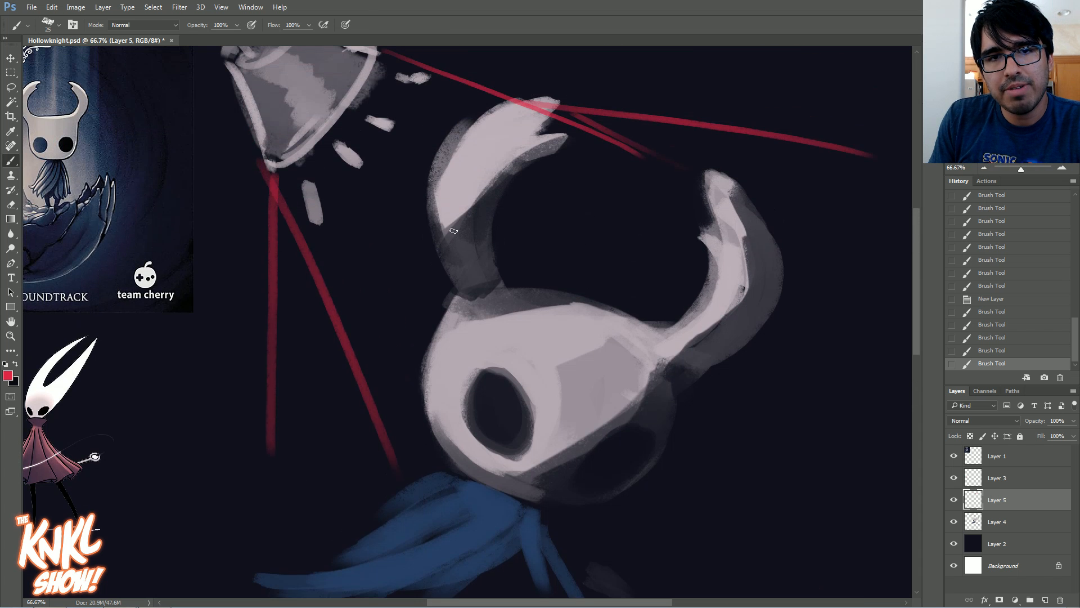
Outline the shadow areas in red on the left horn's lower part and along the top of the head
mouse_move(442, 233)
mouse_down()
mouse_move(547, 145)
mouse_move(498, 210)
mouse_move(483, 281)
mouse_move(459, 285)
mouse_move(444, 239)
mouse_up()
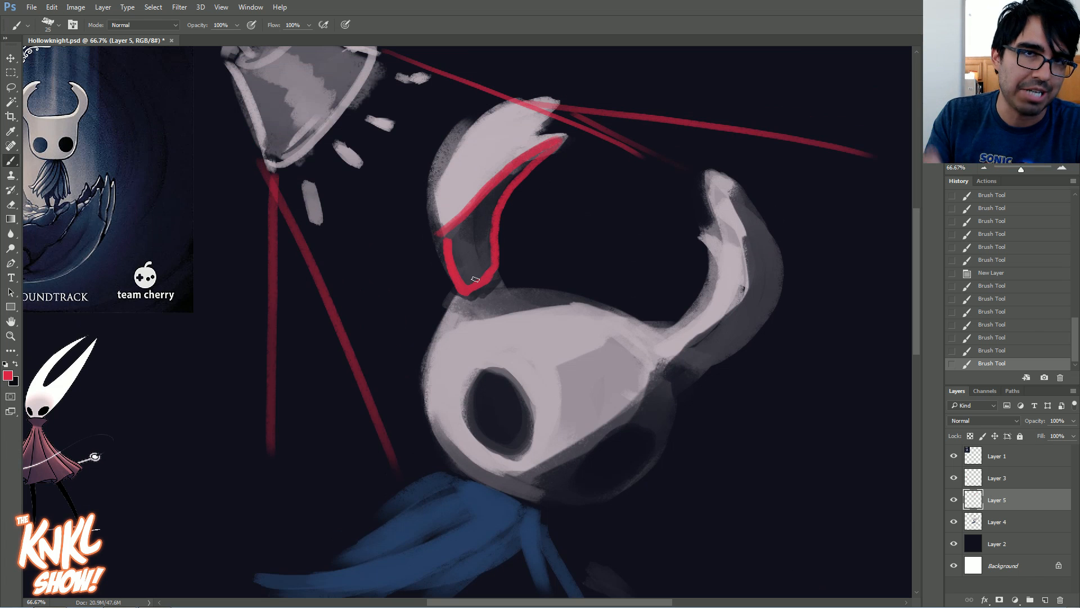
mouse_move(459, 289)
mouse_down()
mouse_move(460, 318)
mouse_move(546, 309)
mouse_move(641, 320)
mouse_move(492, 276)
mouse_move(513, 305)
mouse_move(562, 293)
mouse_up()
key(bracketright)
drag(584, 301, 564, 302)
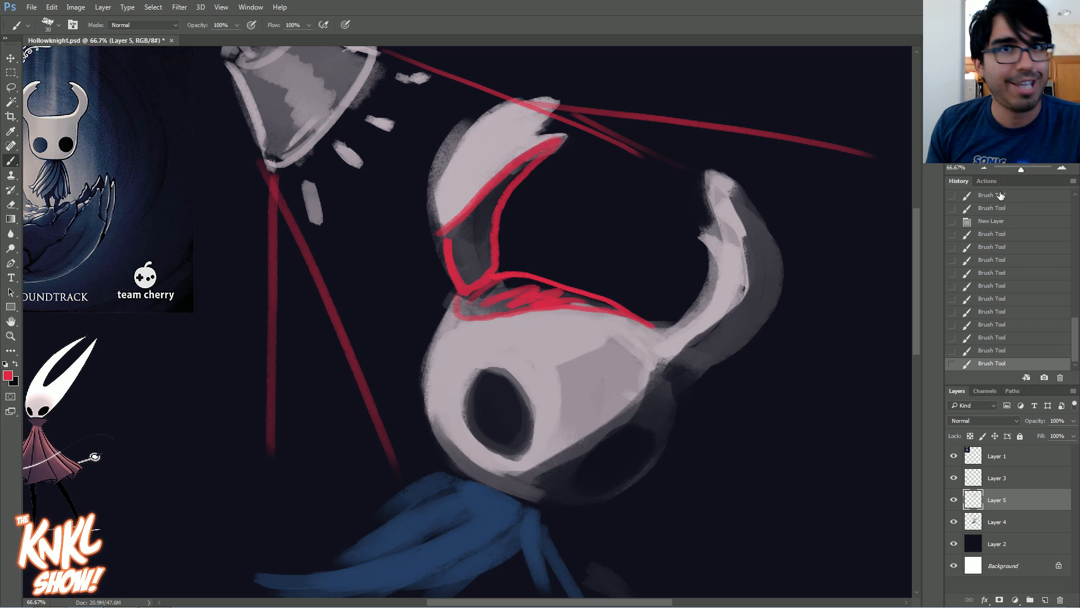
Outline and hatch in red the shadow the head casts on the upper cloak
scroll(623, 262, down, 2)
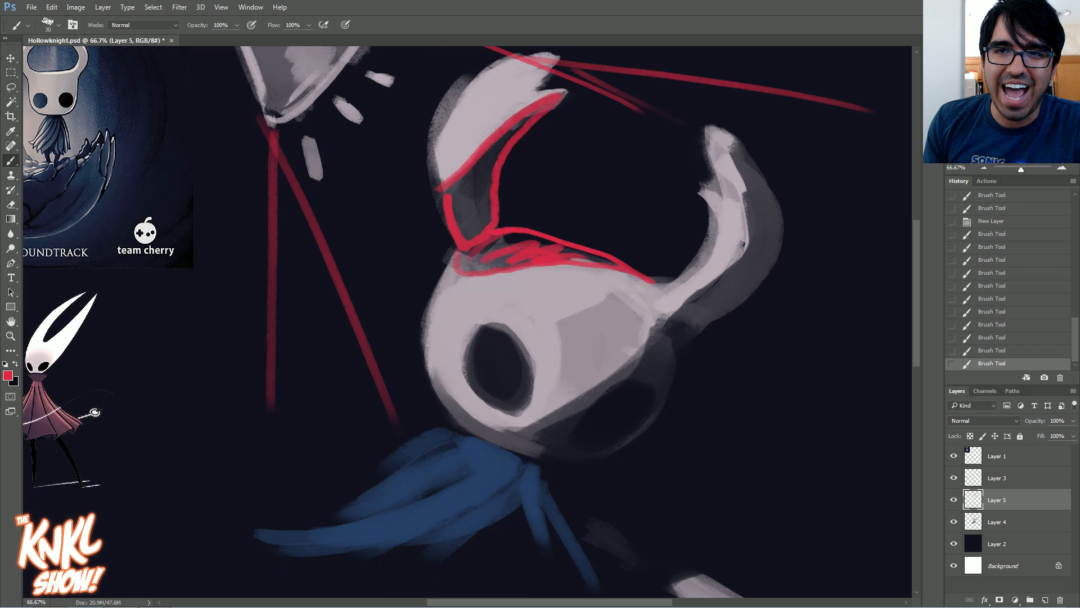
scroll(842, 236, down, 5)
drag(551, 342, 455, 295)
drag(497, 324, 573, 341)
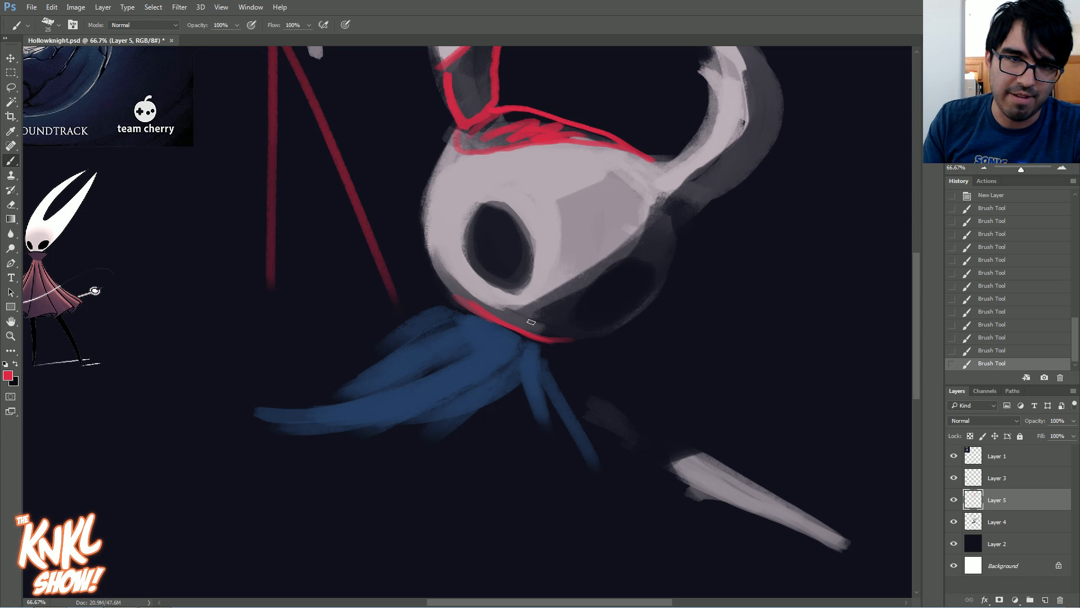
mouse_move(460, 297)
mouse_down()
mouse_move(556, 381)
mouse_move(567, 366)
mouse_move(555, 350)
mouse_move(559, 382)
mouse_up()
mouse_move(493, 346)
mouse_down()
mouse_move(523, 360)
mouse_move(524, 343)
mouse_up()
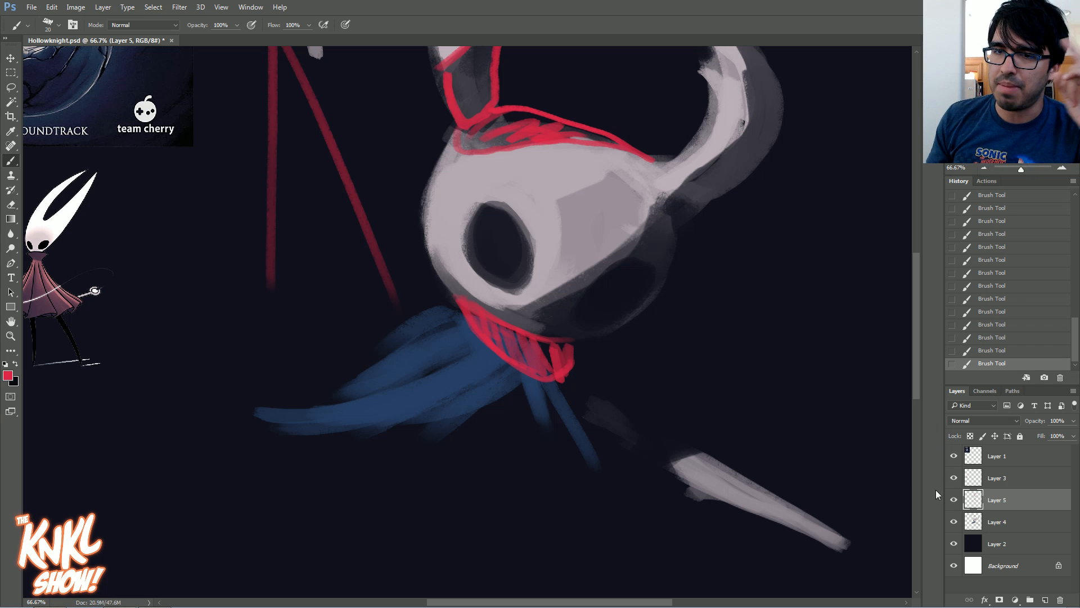
Hide the red annotation layer, select Layer 4, and sample the dark background colour for a larger brush
click(953, 500)
click(995, 526)
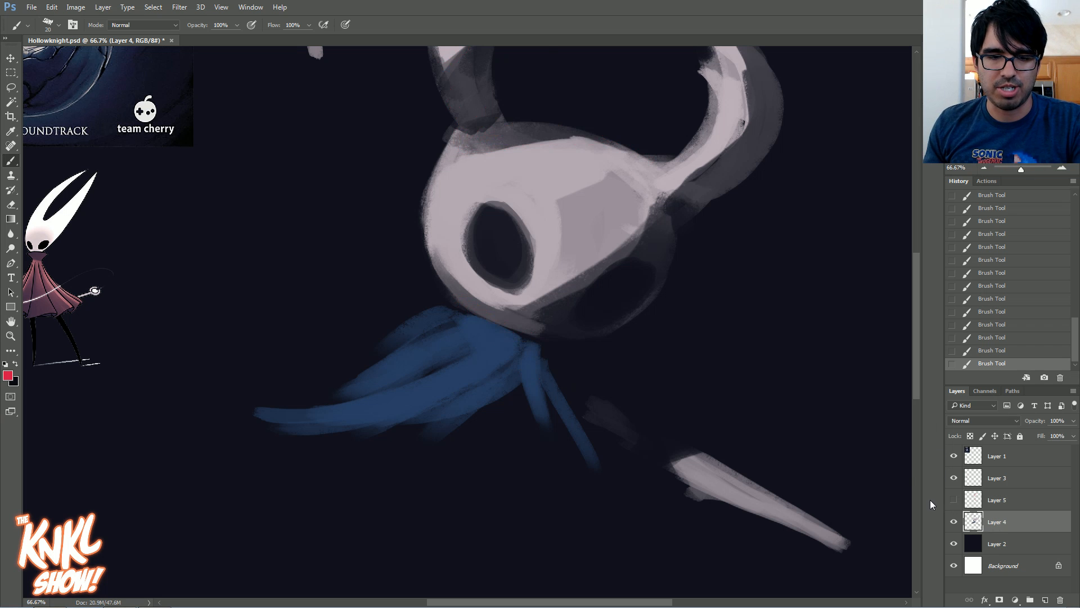
alt+click(586, 359)
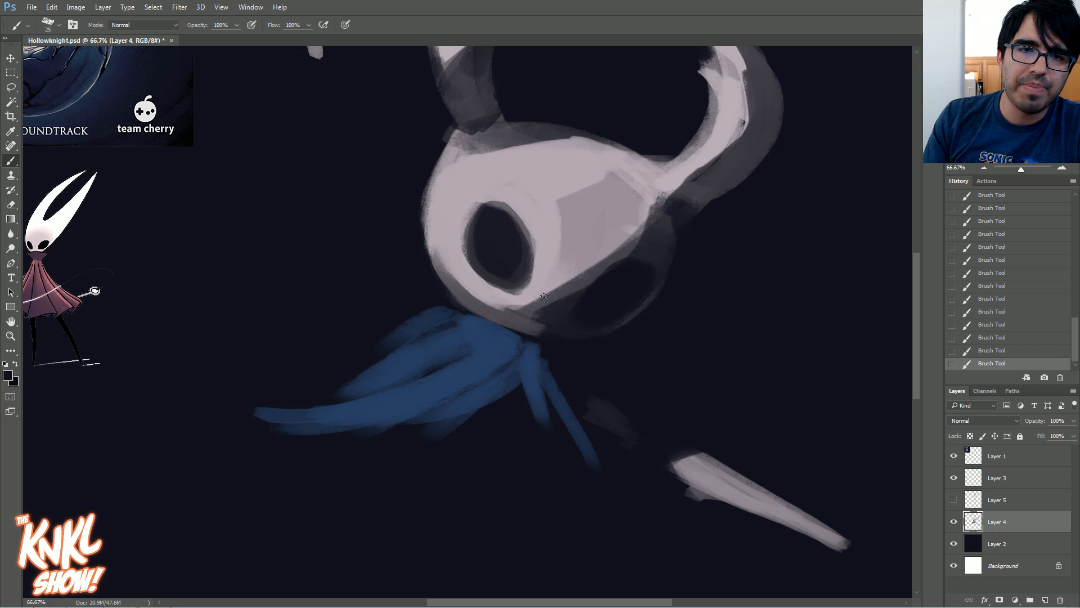
key(])
key(])
key(])
key(])
key(])
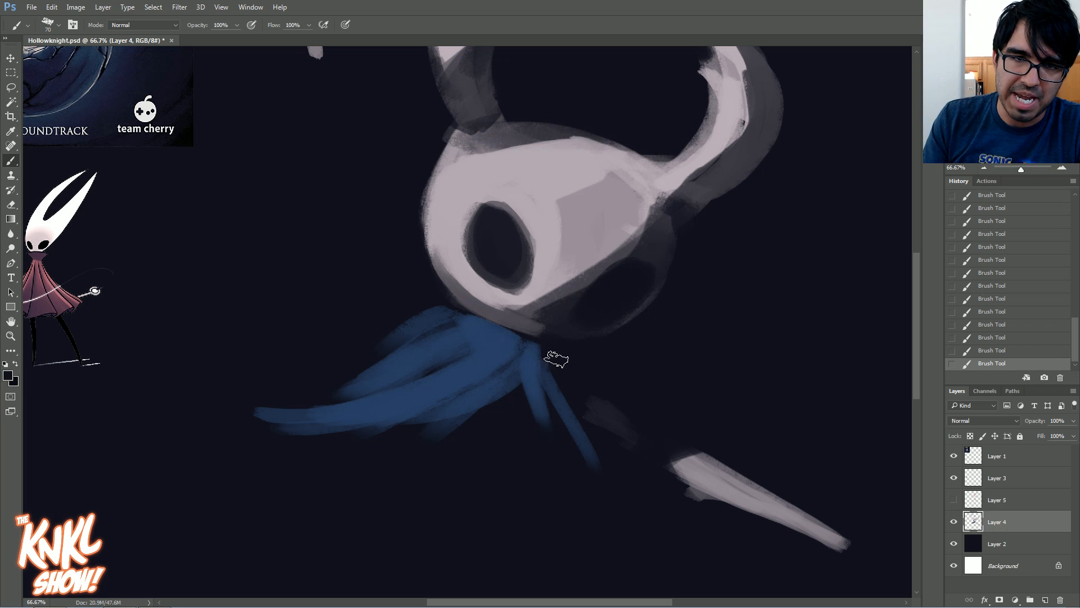
Clear the top of the blue cloak to a dark shadow band directly beneath the head, redoing the first stroke
drag(546, 365, 480, 324)
key(ctrl+z)
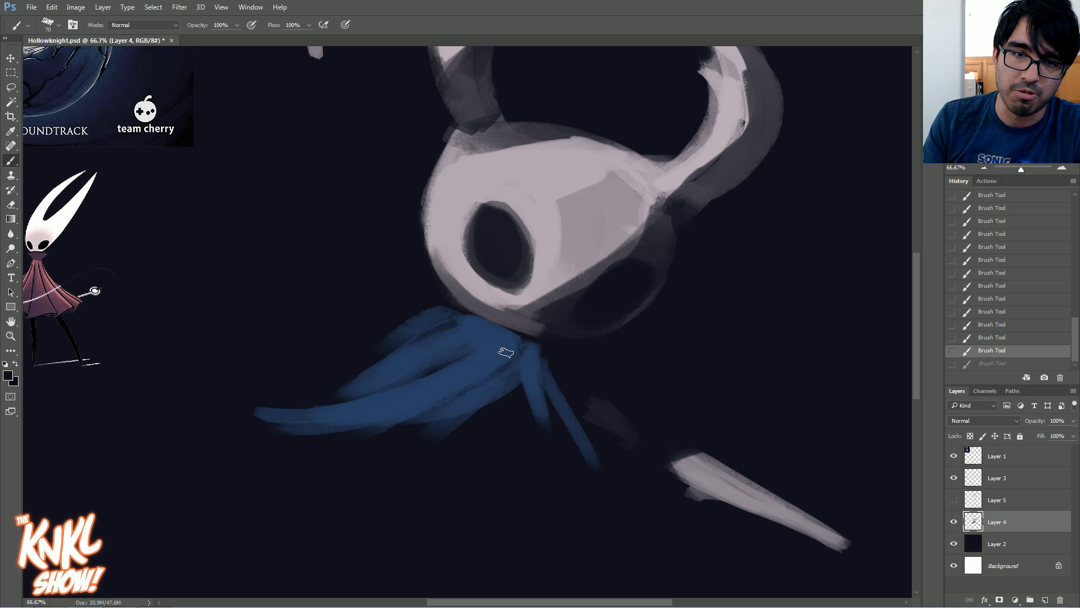
mouse_move(553, 368)
mouse_down()
mouse_move(512, 348)
mouse_move(519, 359)
mouse_move(544, 366)
mouse_move(487, 338)
mouse_up()
mouse_move(543, 368)
mouse_down()
mouse_move(490, 327)
mouse_move(555, 376)
mouse_move(486, 331)
mouse_move(511, 361)
mouse_move(551, 360)
mouse_up()
mouse_move(479, 331)
mouse_down()
mouse_move(559, 366)
mouse_move(487, 326)
mouse_move(529, 350)
mouse_move(519, 357)
mouse_move(542, 366)
mouse_move(480, 327)
mouse_up()
drag(479, 328, 578, 356)
key([)
key([)
key([)
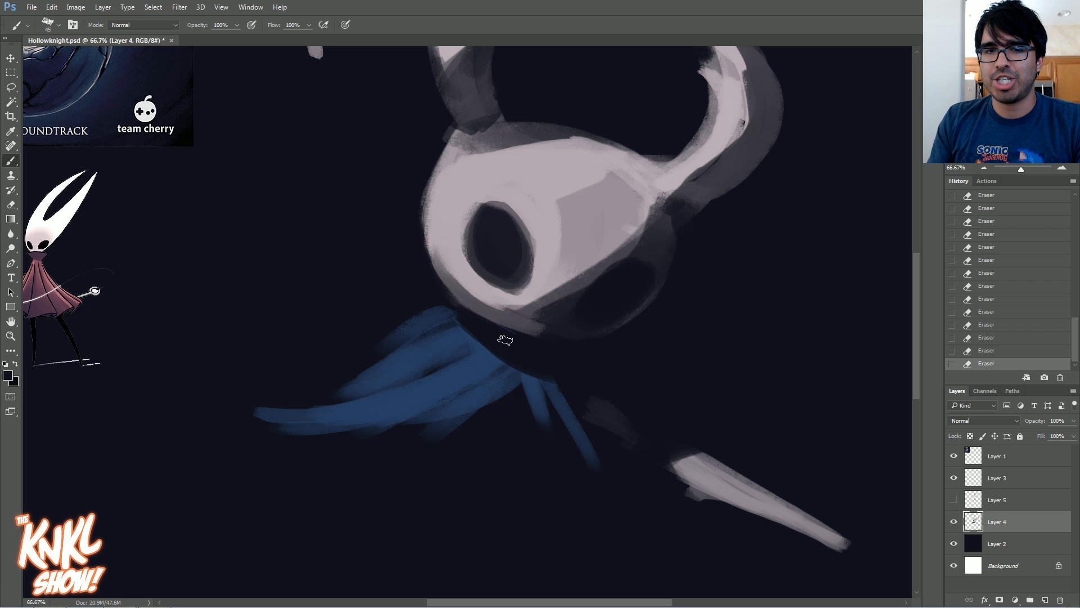
Sample the cloak's blue and repaint the cloak's upper edge along the shadow band with a smaller brush
alt+click(487, 355)
key([)
key([)
drag(506, 366, 474, 333)
mouse_move(477, 334)
mouse_down()
mouse_move(499, 362)
mouse_move(443, 324)
mouse_up()
drag(480, 340, 479, 336)
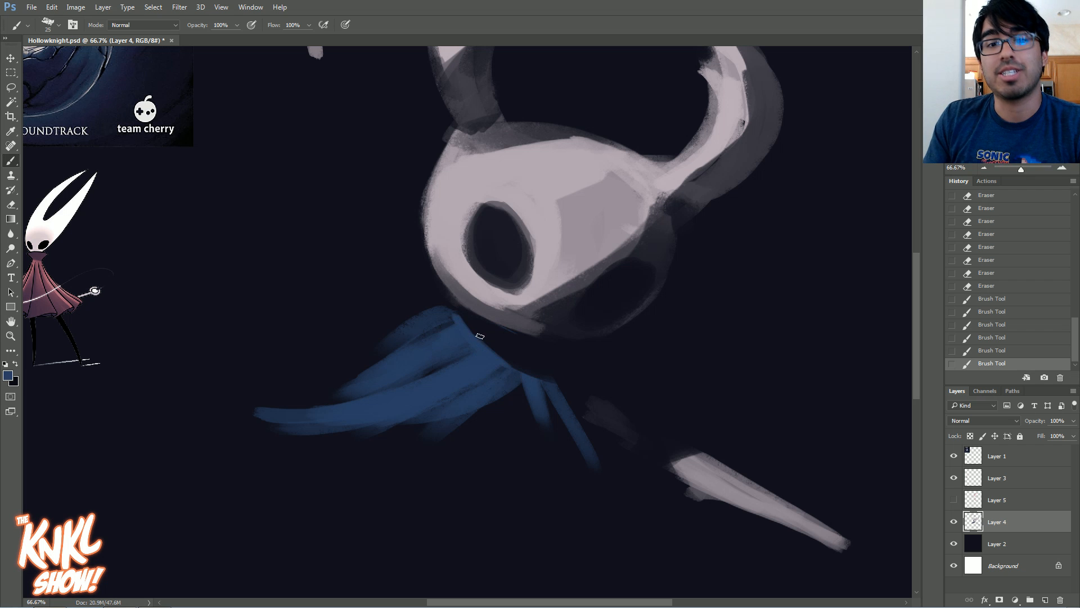
Sample the head's pale colour and try sketching the legs and feet beneath the cloak on Layer 4
click(983, 168)
drag(889, 180, 919, 189)
alt+click(601, 269)
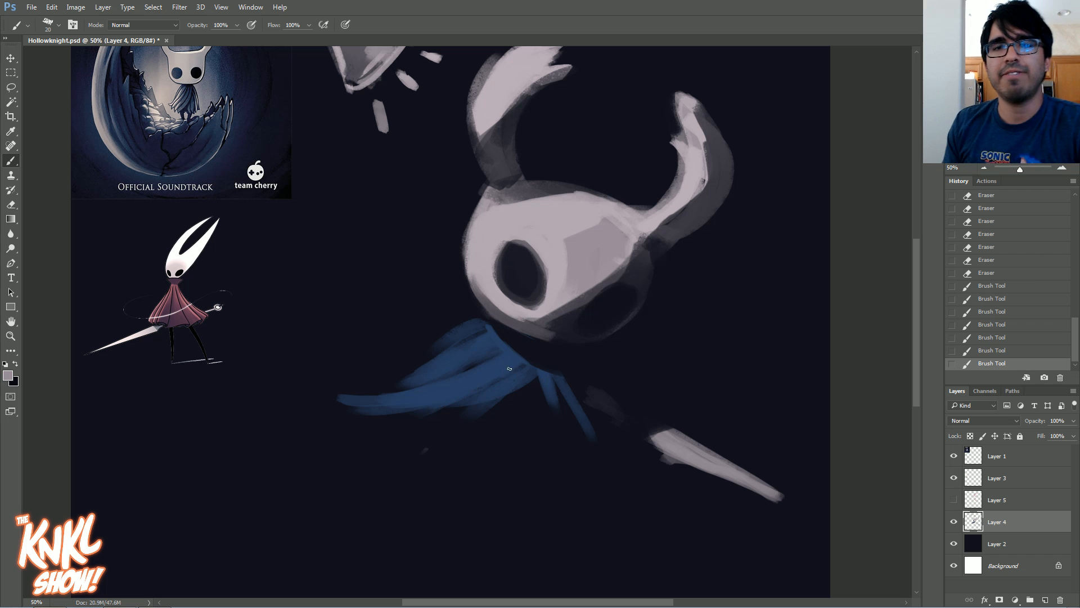
click(1002, 329)
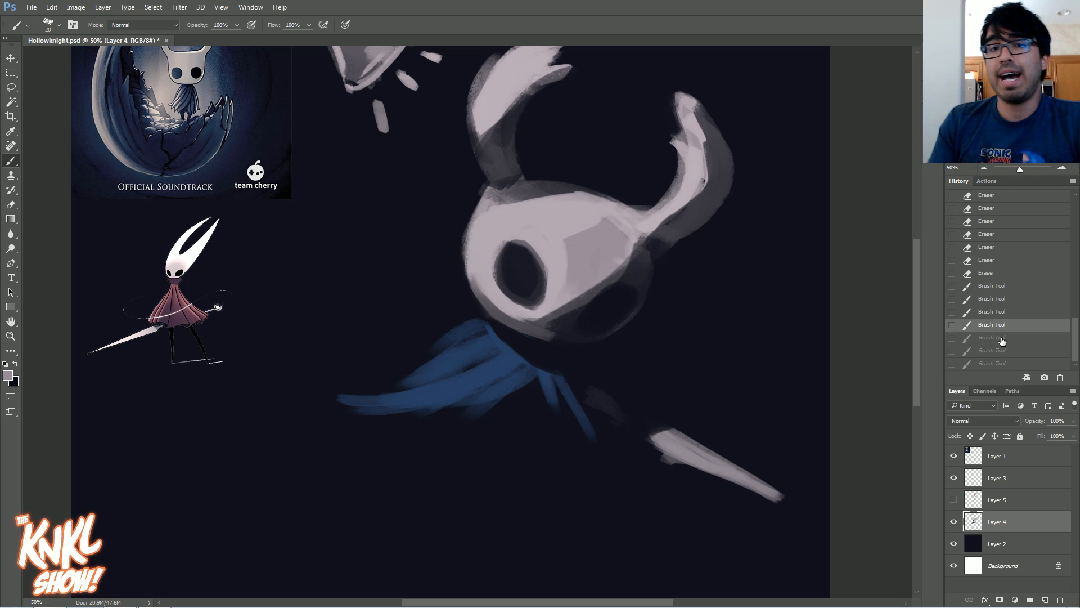
drag(506, 270, 494, 233)
drag(436, 377, 374, 432)
drag(374, 432, 413, 418)
drag(491, 419, 509, 433)
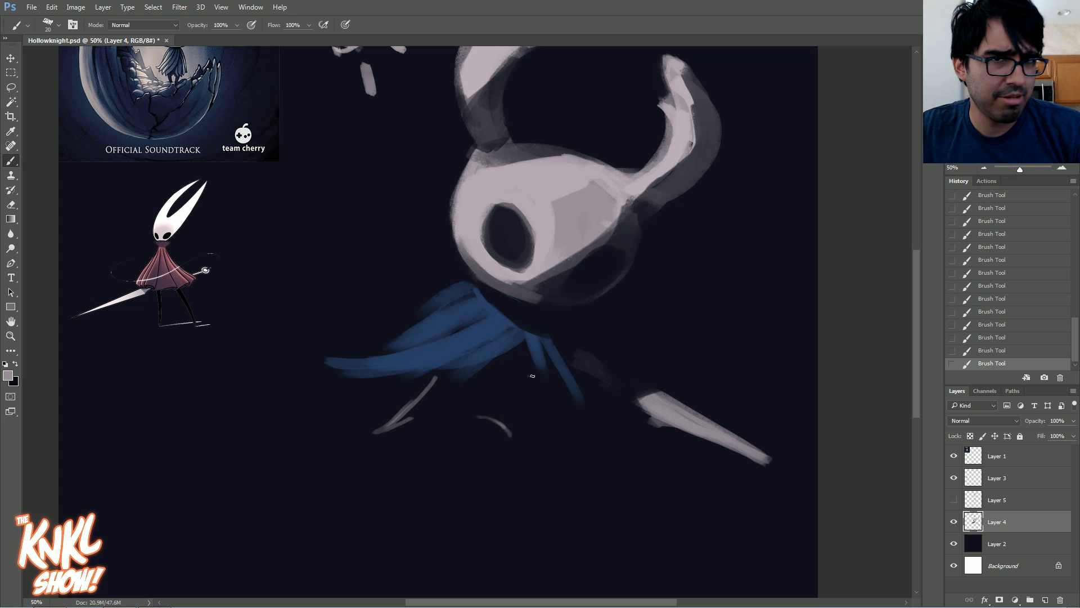
Step back through the history to remove the pale trial leg strokes
click(1005, 292)
click(1005, 248)
scroll(1007, 270, up, 1)
click(1003, 260)
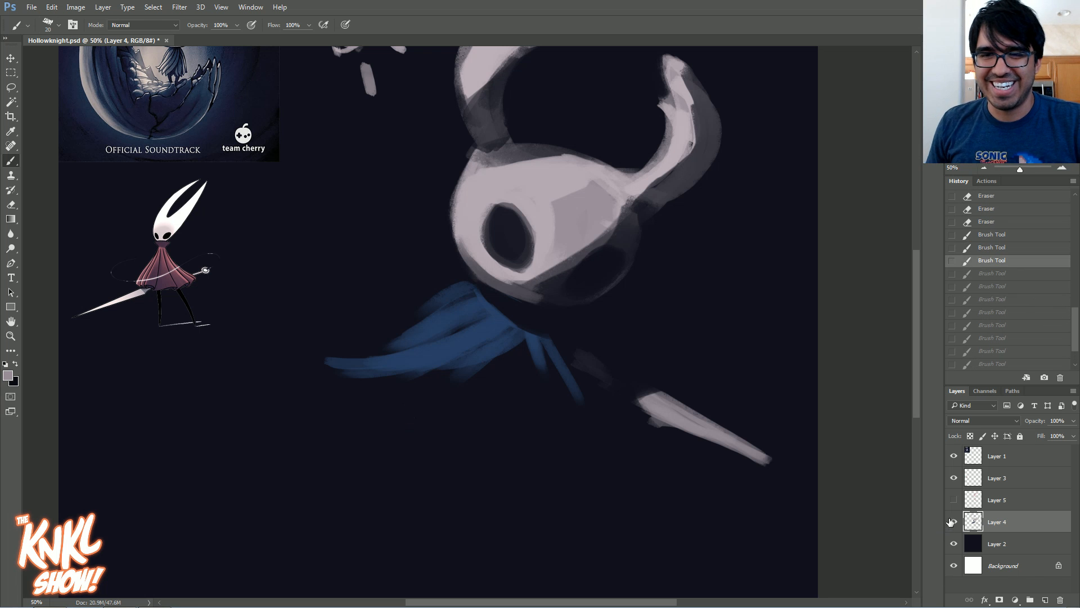
Create a new layer above Layer 4 and choose a dark green as the foreground colour for the brush
key(ctrl+shift+n)
key(Return)
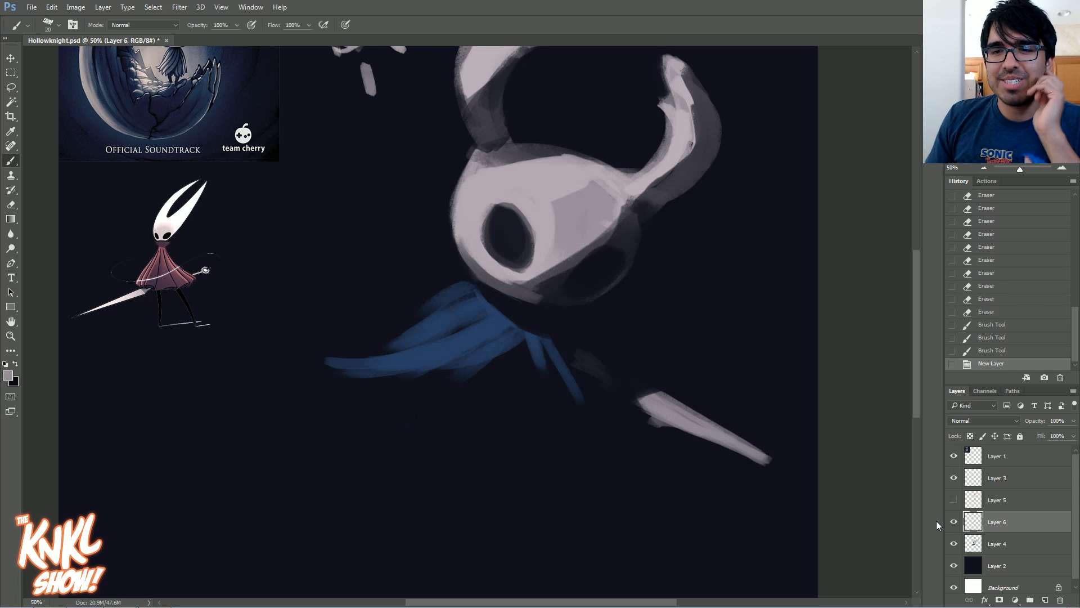
click(10, 375)
drag(889, 236, 892, 257)
mouse_move(793, 248)
mouse_down()
mouse_move(804, 253)
mouse_move(796, 264)
mouse_up()
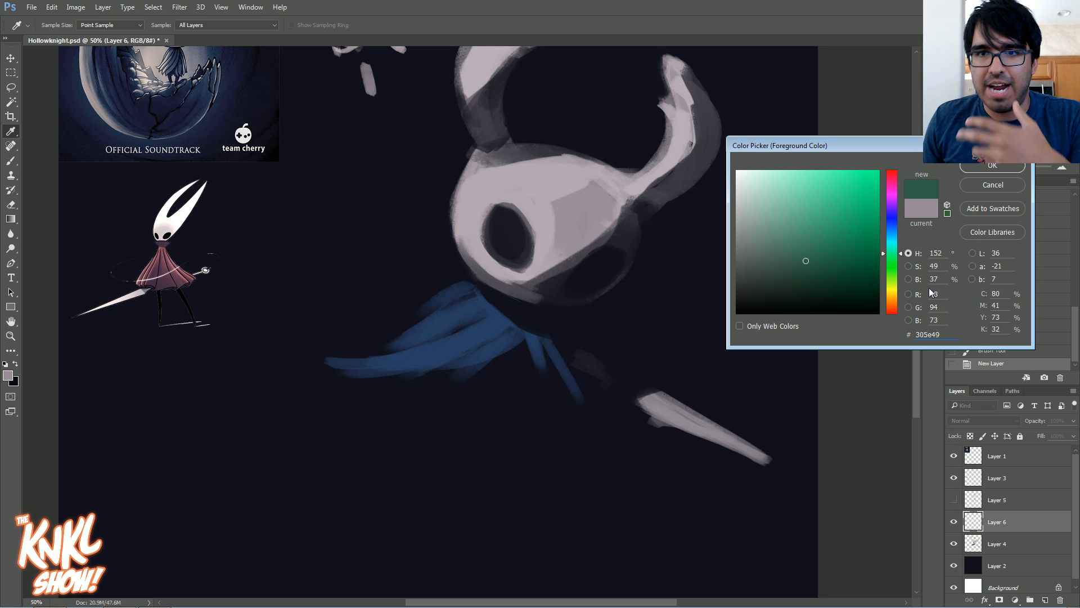
drag(896, 253, 894, 239)
click(816, 270)
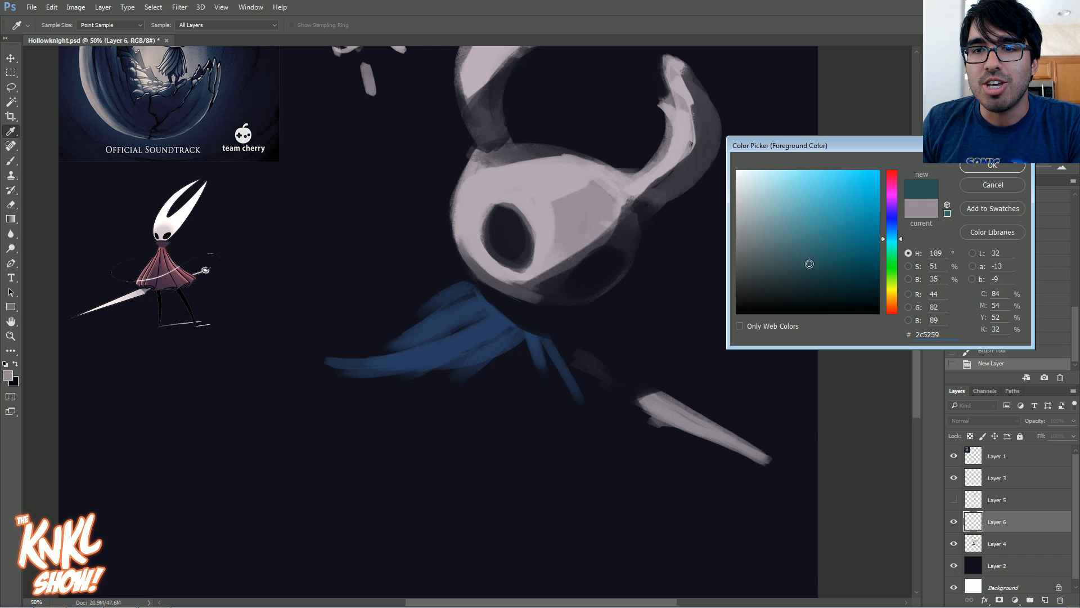
click(895, 243)
drag(821, 270, 823, 275)
drag(897, 243, 895, 253)
mouse_move(825, 274)
mouse_down()
mouse_move(827, 253)
mouse_move(837, 259)
mouse_up()
click(978, 167)
key(b)
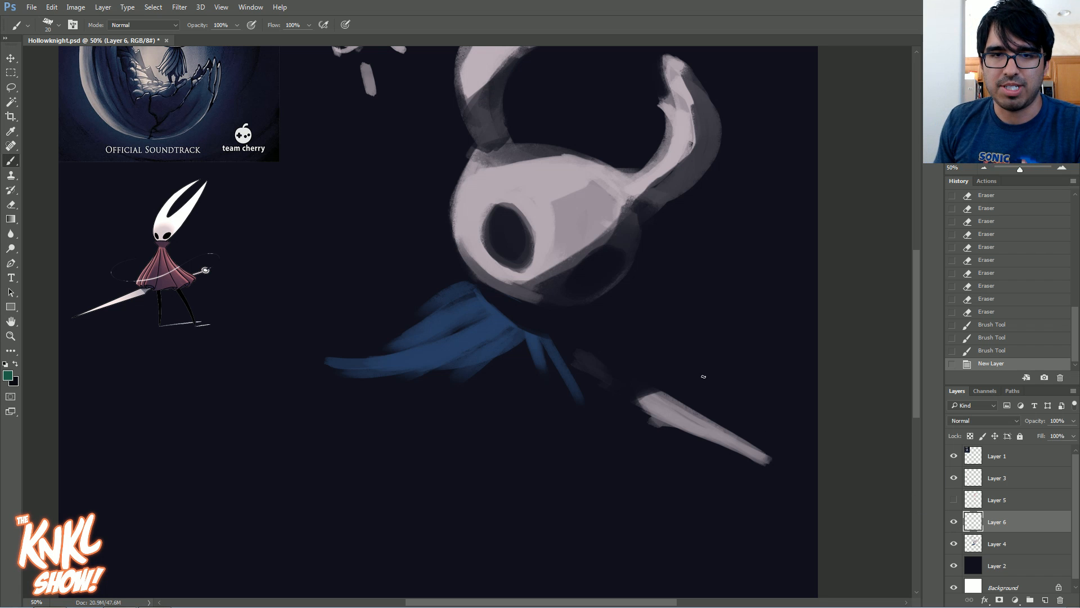
Enlarge the brush and paint a wide, flat green ellipse as the ground beneath the character and sword
drag(704, 375, 668, 313)
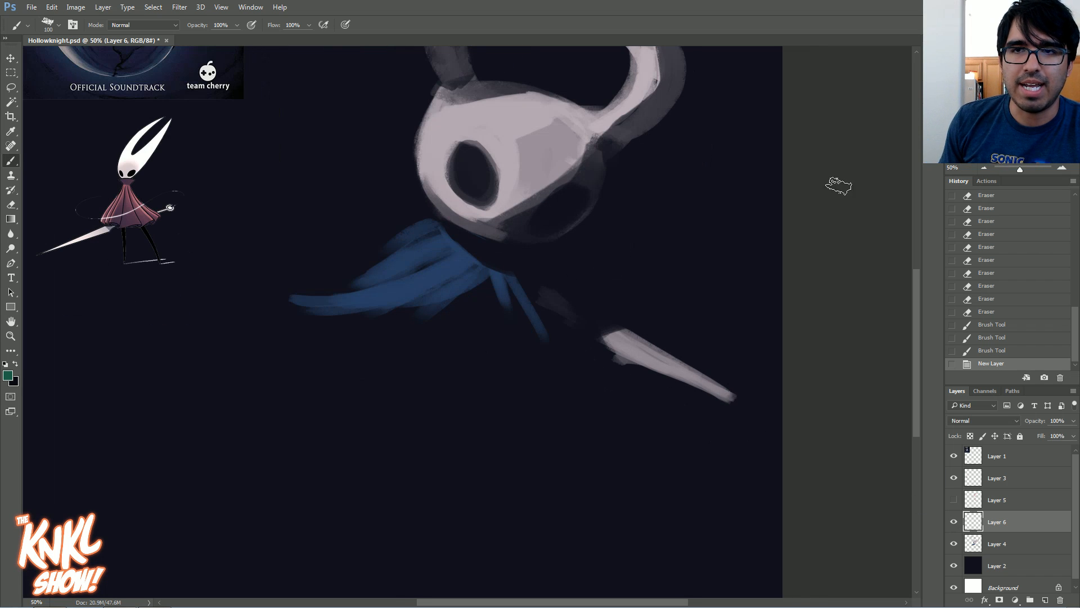
scroll(675, 181, up, 3)
scroll(362, 417, down, 1)
key(bracketright)
key(bracketright)
key(bracketright)
key(bracketright)
key(bracketright)
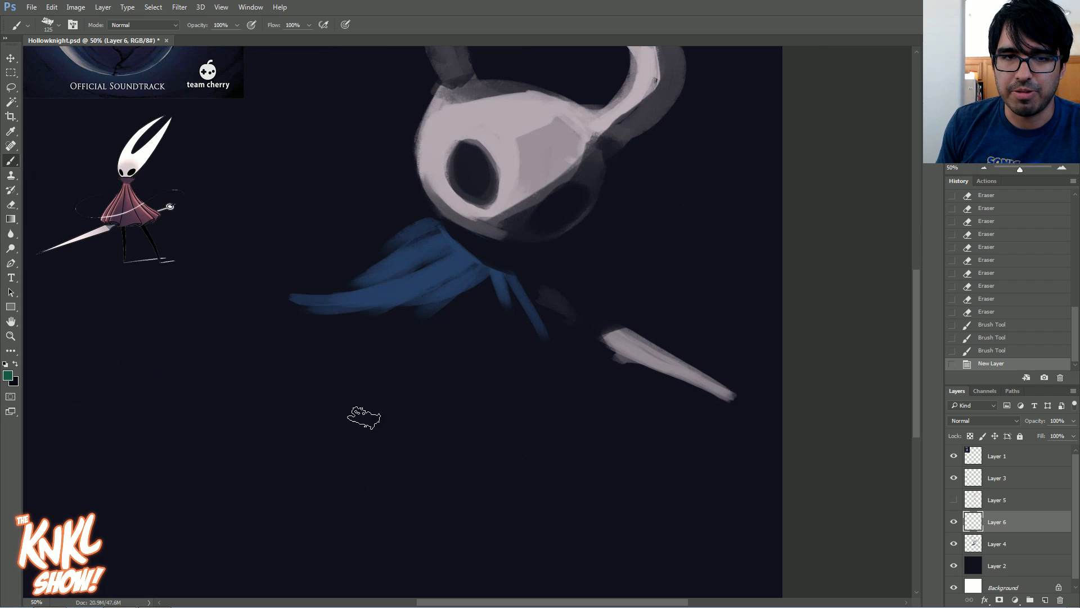
mouse_move(259, 404)
mouse_down()
mouse_move(498, 436)
mouse_move(535, 406)
mouse_move(501, 432)
mouse_move(722, 383)
mouse_move(255, 432)
mouse_move(742, 416)
mouse_move(216, 432)
mouse_move(732, 419)
mouse_move(194, 453)
mouse_move(622, 429)
mouse_move(277, 441)
mouse_move(371, 412)
mouse_move(634, 404)
mouse_move(722, 447)
mouse_move(344, 458)
mouse_move(363, 432)
mouse_move(745, 452)
mouse_up()
key(bracketright)
drag(670, 422, 650, 416)
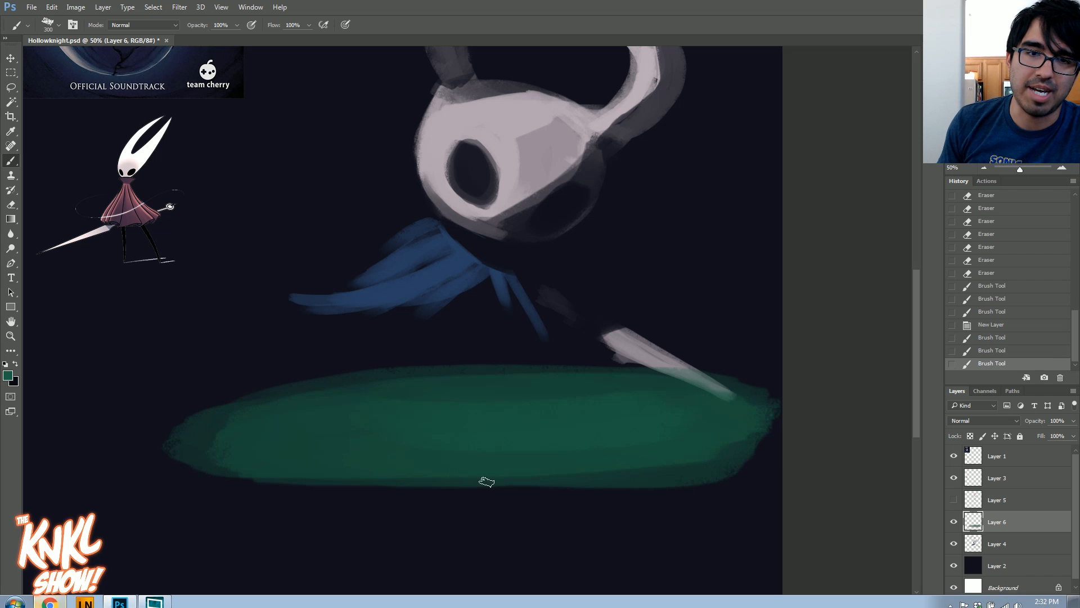
Erase softly around the green ground's upper and lower edges, leaving a brighter core and uncovering the sword tip
drag(492, 491, 760, 467)
drag(554, 483, 763, 462)
drag(419, 490, 217, 470)
mouse_move(503, 492)
mouse_down()
mouse_move(222, 481)
mouse_move(205, 462)
mouse_up()
mouse_move(740, 459)
mouse_down()
mouse_move(789, 426)
mouse_move(594, 349)
mouse_up()
mouse_move(739, 387)
mouse_down()
mouse_move(484, 358)
mouse_move(632, 382)
mouse_move(197, 419)
mouse_up()
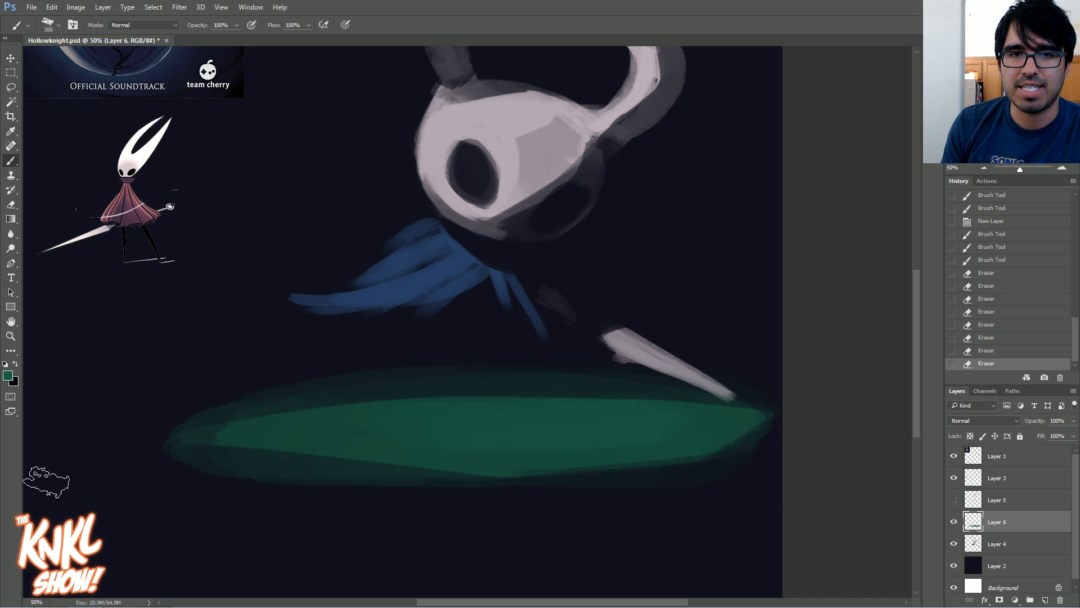
mouse_move(450, 492)
mouse_down()
mouse_move(799, 422)
mouse_move(243, 516)
mouse_up()
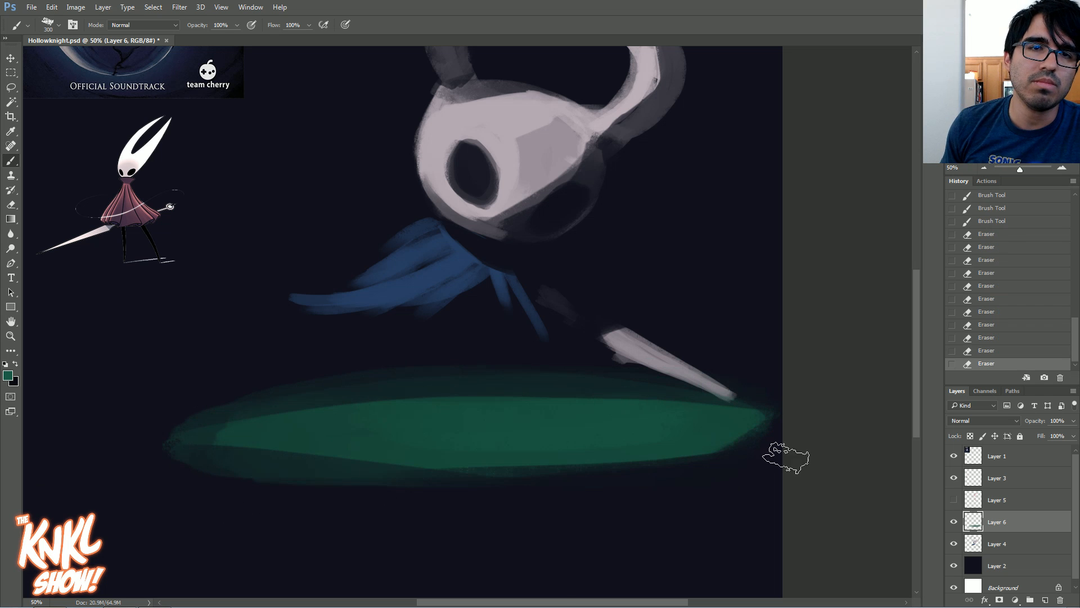
Add a faint green band along the ground's upper edge, reverting the first oversized stroke and using a smaller brush
key(bracketright)
key(bracketright)
mouse_move(248, 420)
mouse_down()
mouse_move(515, 395)
mouse_move(788, 422)
mouse_up()
click(984, 351)
key(bracketleft)
drag(338, 394, 702, 394)
key(bracketleft)
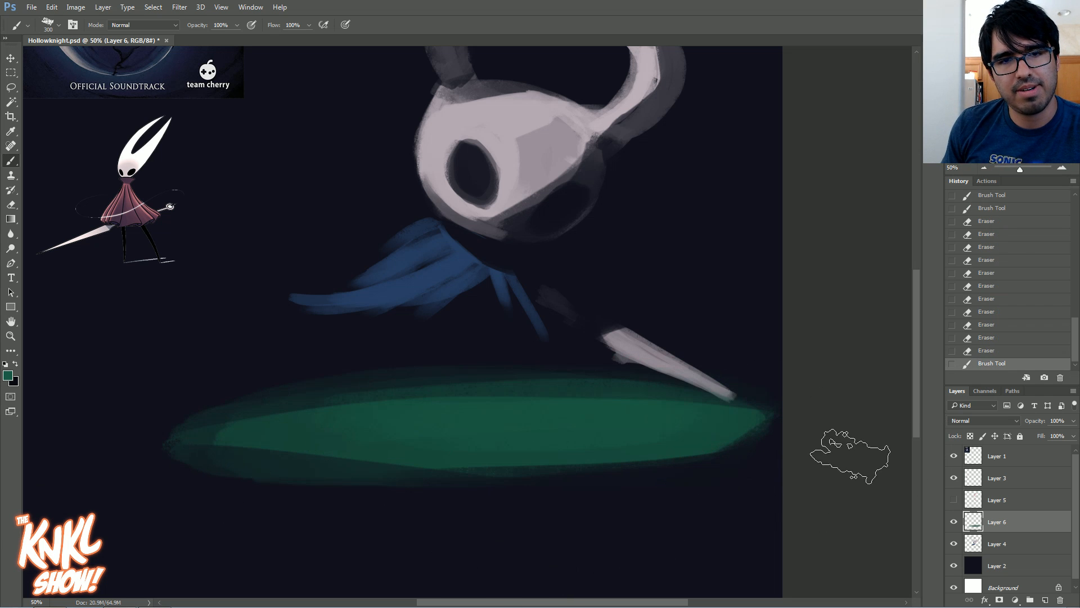
On a new layer above the ground, paint two spread legs in the dark background colour with a much smaller brush
key(ctrl+shift+n)
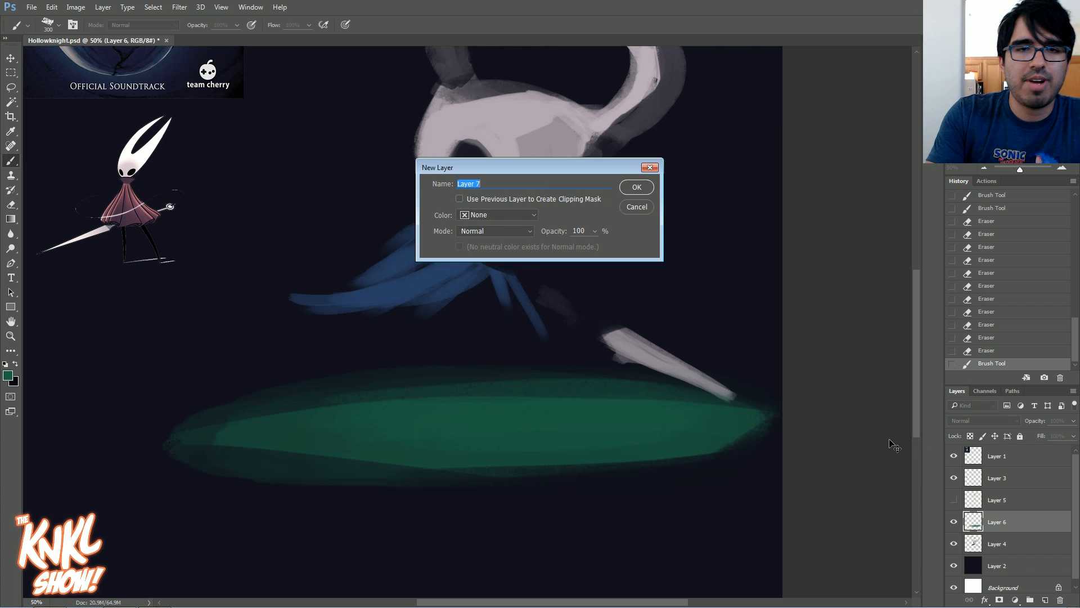
key(Return)
key(bracketleft)
key(bracketleft)
key(bracketleft)
key(bracketleft)
key(bracketleft)
key(bracketleft)
key(bracketleft)
key(bracketleft)
key(bracketleft)
key(bracketleft)
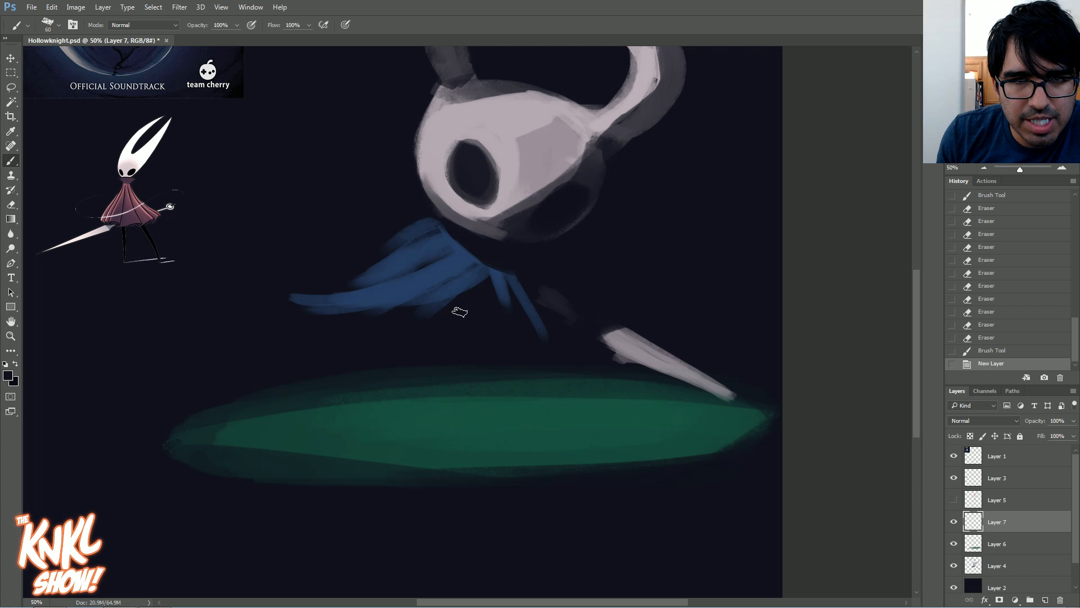
mouse_move(394, 364)
mouse_down()
mouse_move(368, 408)
mouse_move(393, 382)
mouse_move(383, 396)
mouse_up()
mouse_move(393, 387)
mouse_down()
mouse_move(438, 367)
mouse_move(522, 408)
mouse_up()
drag(485, 365, 528, 408)
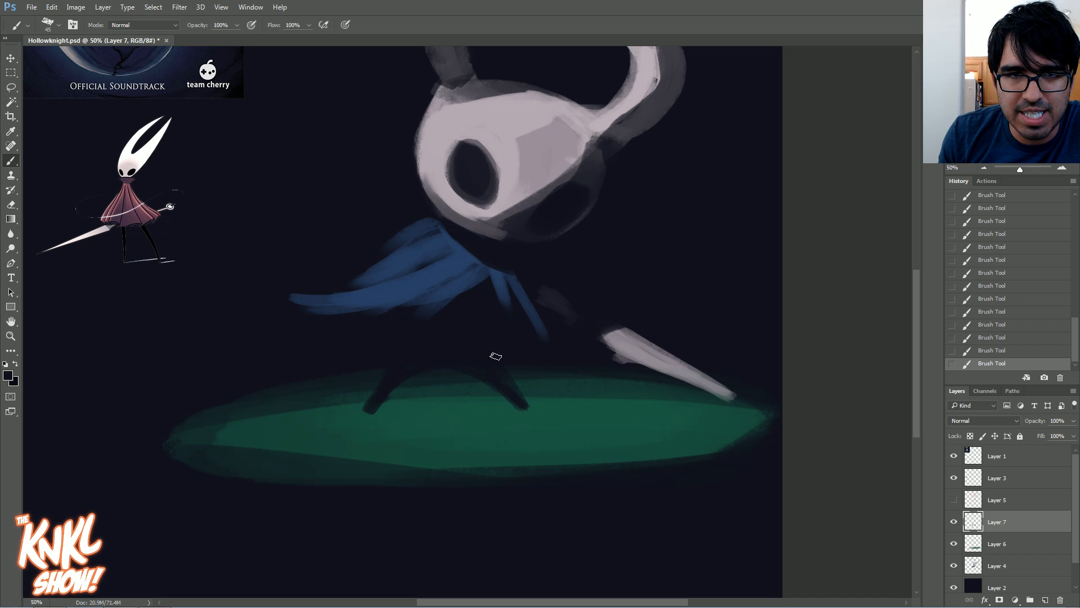
Step back in the history and repaint the leg nearer the sword as a dark stroke angled outward to its foot
click(970, 302)
key(bracketright)
key(bracketleft)
mouse_move(495, 363)
mouse_down()
mouse_move(537, 408)
mouse_move(507, 350)
mouse_move(538, 410)
mouse_up()
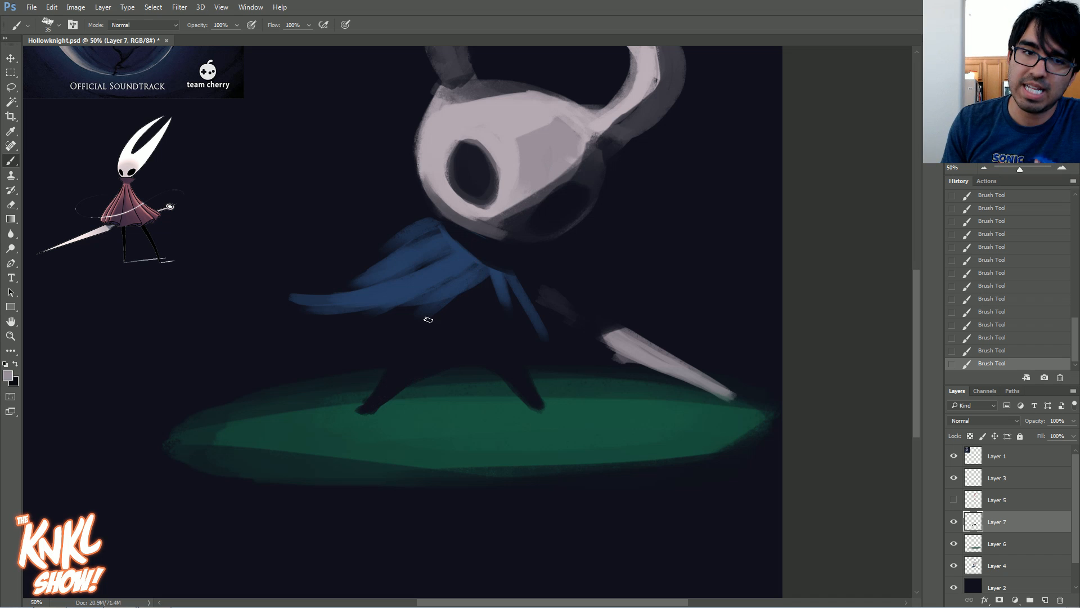
Paint a pale highlight along the lamp-side edge of the rear leg, redoing the stroke until it stays on the lower leg
drag(384, 378, 407, 345)
key(ctrl+z)
drag(360, 403, 423, 320)
key(ctrl+z)
drag(363, 403, 405, 350)
key(ctrl+z)
drag(371, 396, 394, 370)
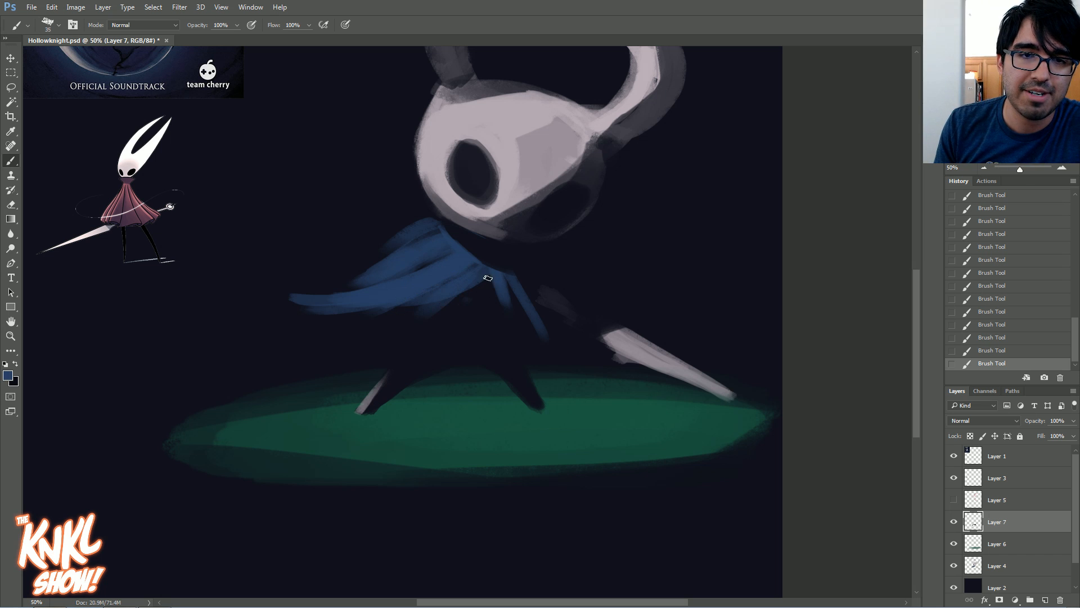
Fill out the cloak's lower edge in its sampled blue, redoing the first stroke with a larger brush
drag(488, 278, 317, 348)
key(ctrl+z)
key(])
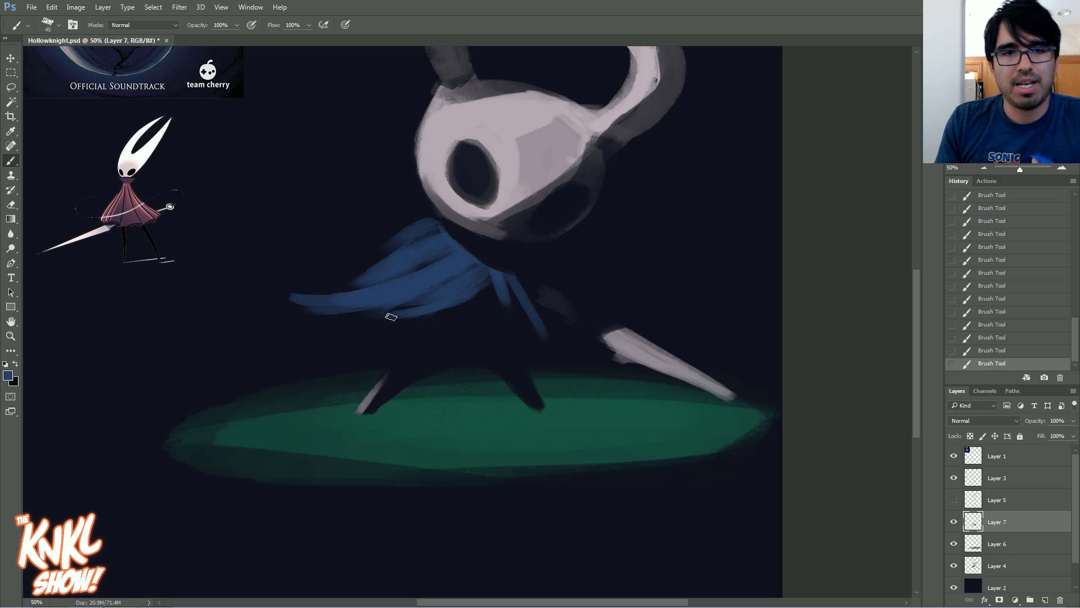
scroll(566, 242, up, 1)
key(])
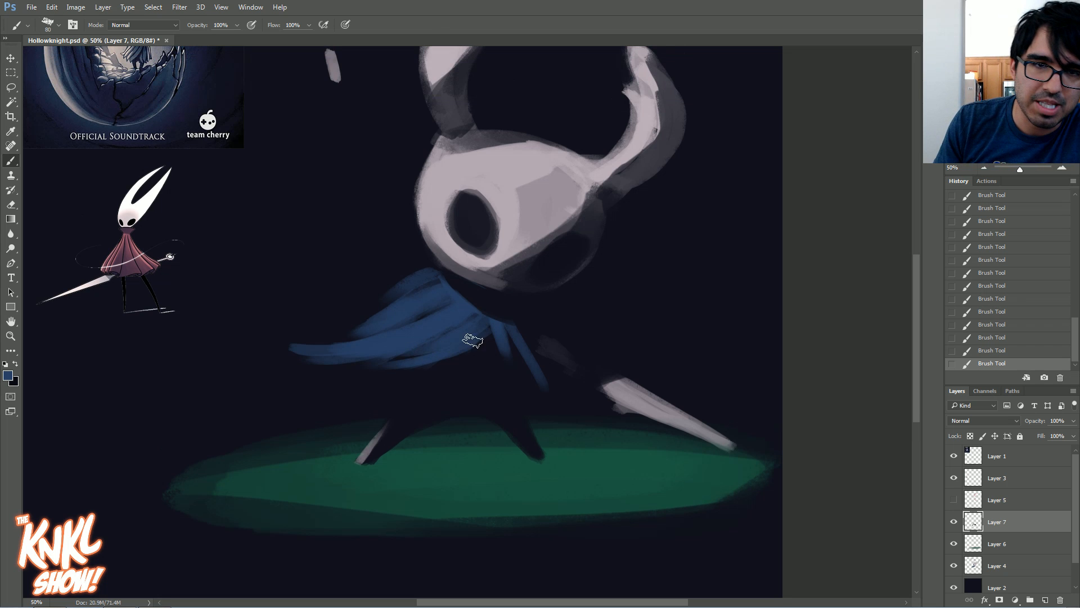
Extend the blue cloak behind the character into a long tail that curls upward toward the head
mouse_move(426, 368)
mouse_down()
mouse_move(243, 320)
mouse_move(259, 290)
mouse_move(311, 275)
mouse_up()
key([)
key([)
drag(285, 335, 315, 263)
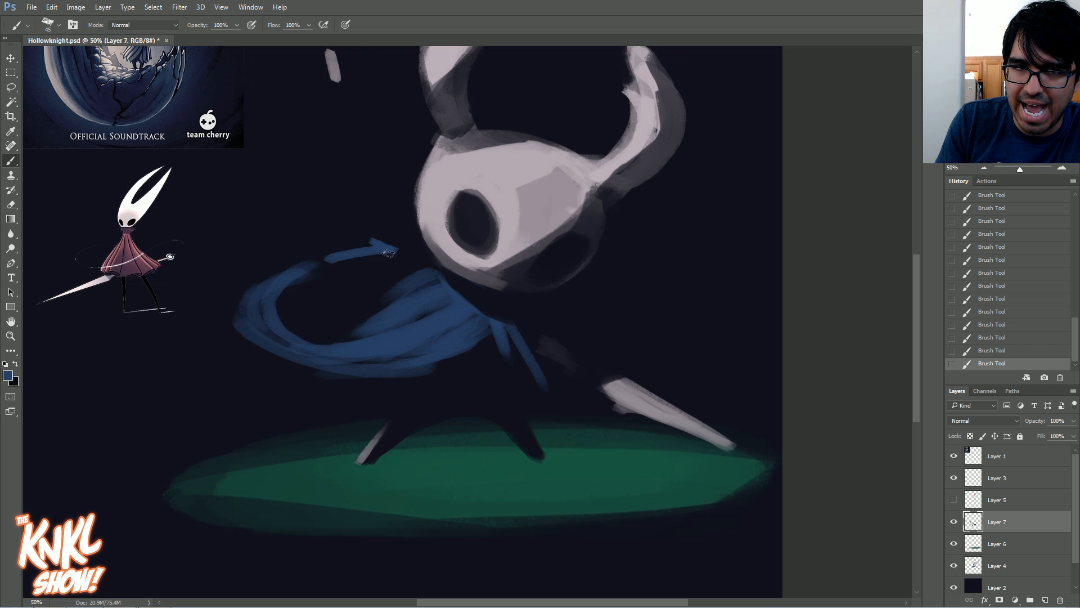
Undo the last strokes at the cloak tail's tip and carve the inside of the curl with the dark background colour
key(ctrl+alt+z)
key(ctrl+alt+z)
key(ctrl+alt+z)
key(ctrl+alt+z)
key(ctrl+alt+z)
key(])
key(])
mouse_move(279, 306)
mouse_down()
mouse_move(339, 345)
mouse_move(322, 343)
mouse_move(375, 344)
mouse_up()
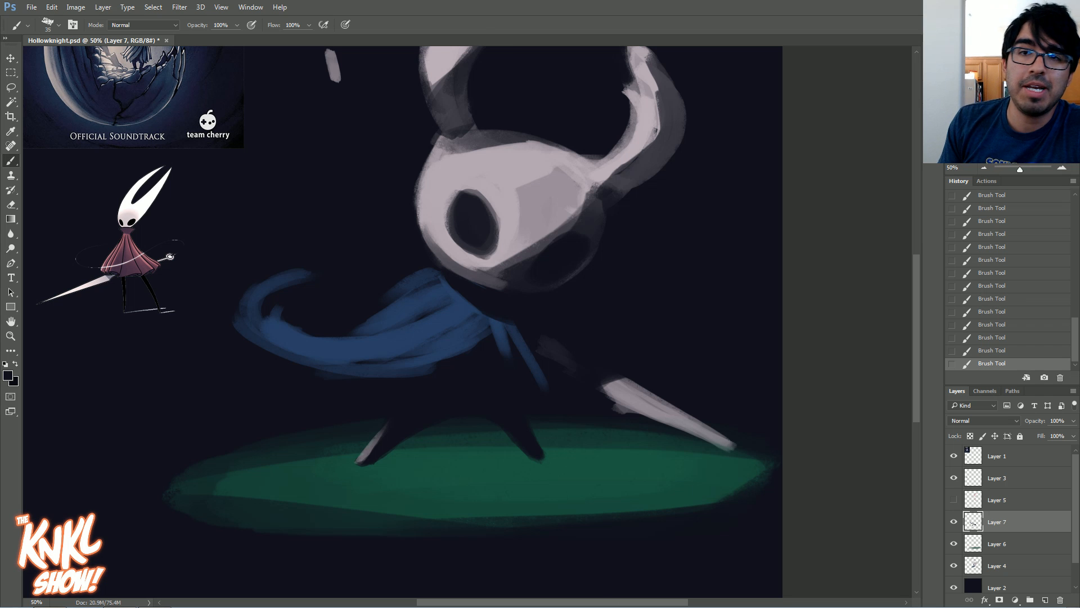
On a new layer above the legs, paint dark horizontal cast shadows on the green ground extending from both feet
scroll(472, 305, up, 2)
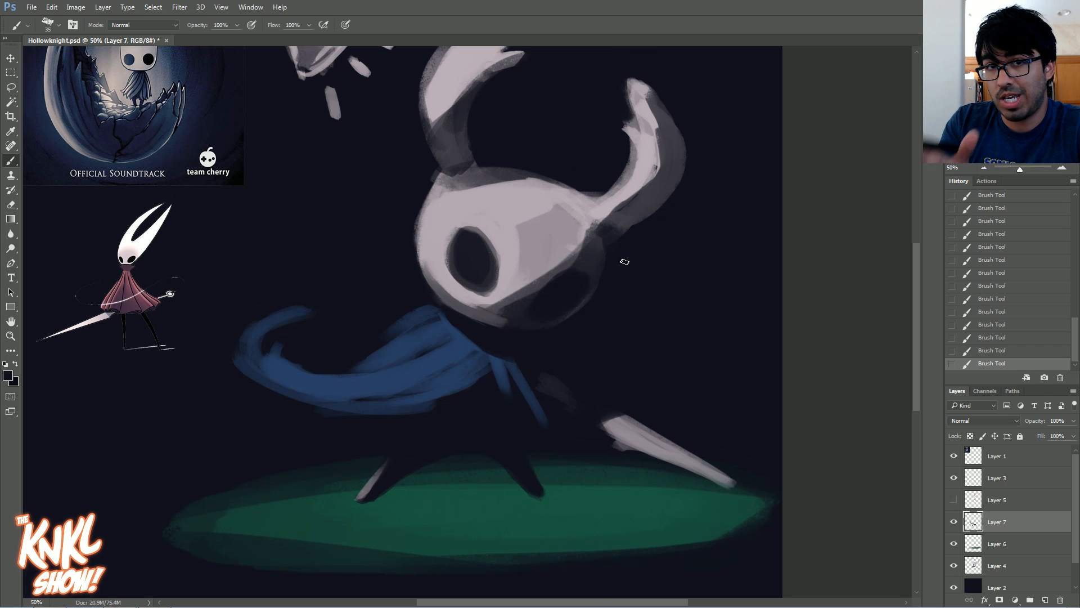
key(ctrl+shift+n)
key(Return)
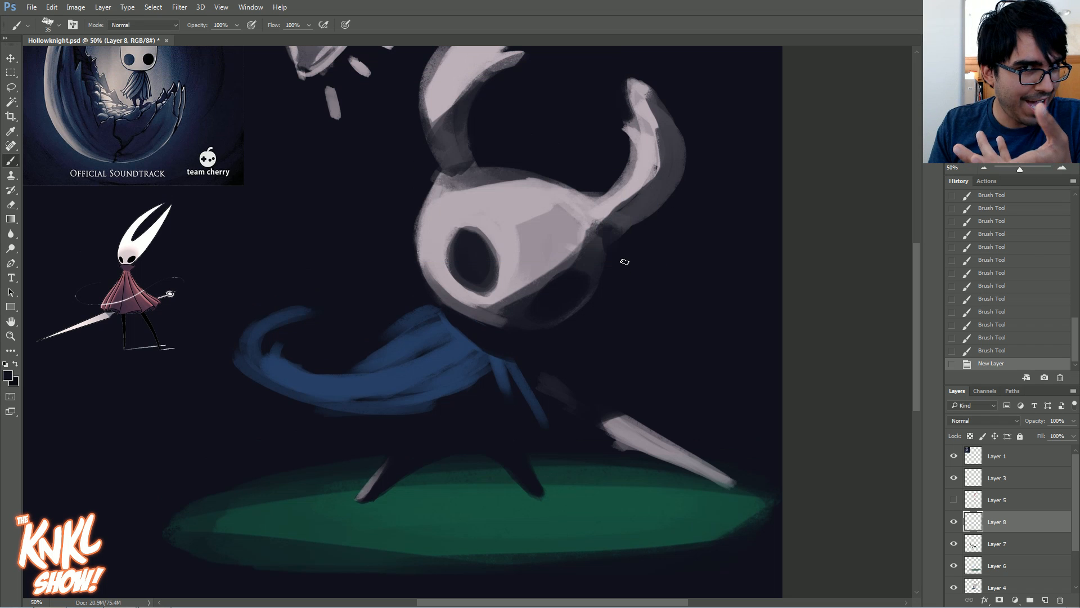
key(bracketright)
scroll(448, 398, down, 2)
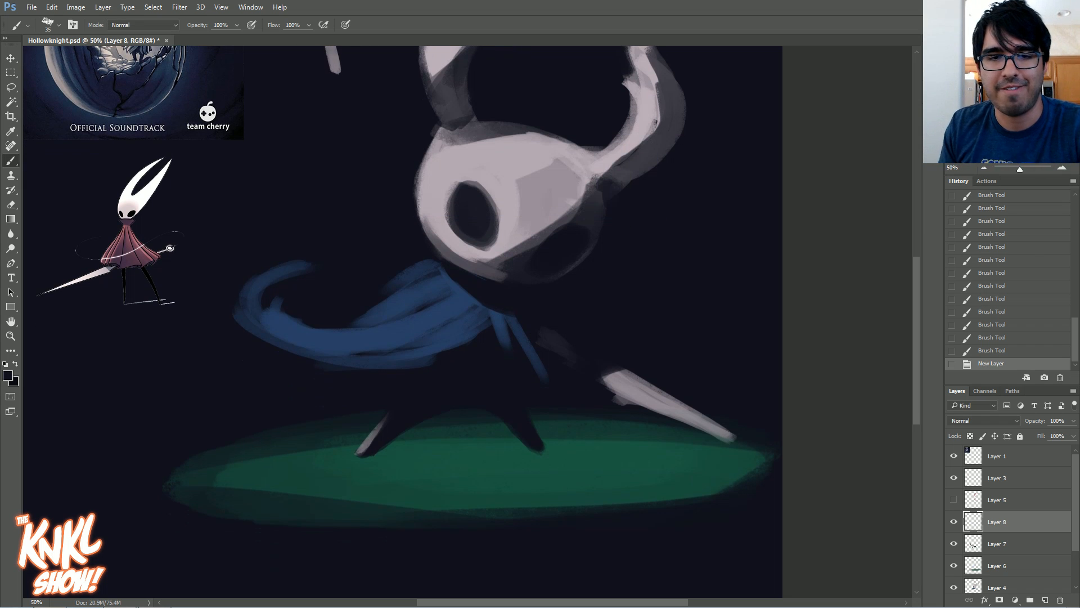
key(bracketright)
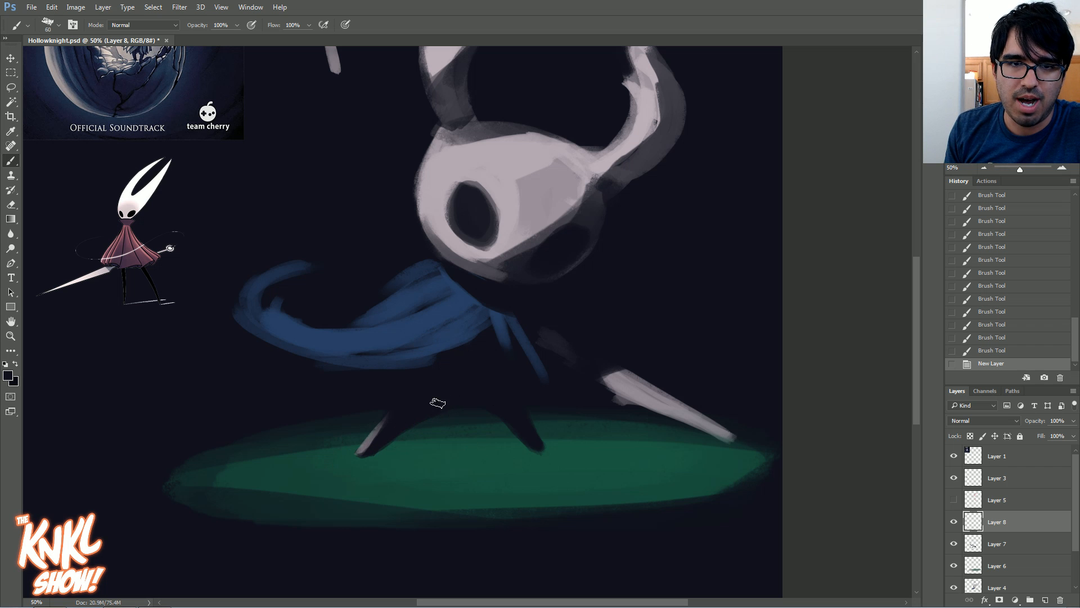
key(bracketright)
key(bracketright)
mouse_move(374, 448)
mouse_down()
mouse_move(409, 450)
mouse_move(367, 456)
mouse_move(420, 457)
mouse_move(383, 456)
mouse_up()
drag(383, 455, 471, 451)
key(bracketright)
mouse_move(557, 455)
mouse_down()
mouse_move(523, 452)
mouse_move(616, 450)
mouse_up()
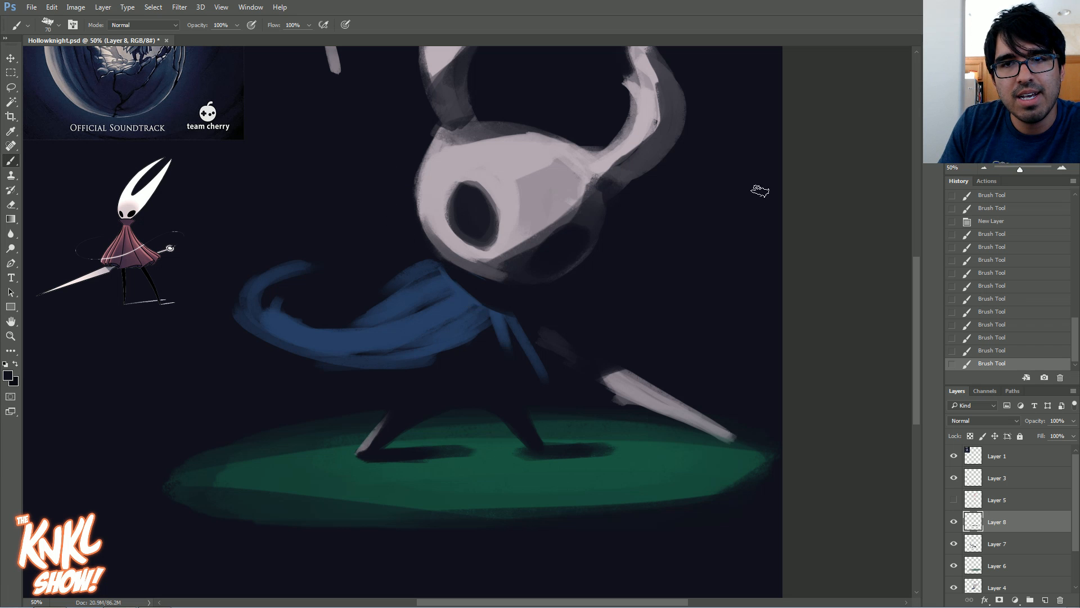
Choose a bright green foreground colour and create a new layer for light-direction guides
key(bracketleft)
click(8, 376)
click(892, 182)
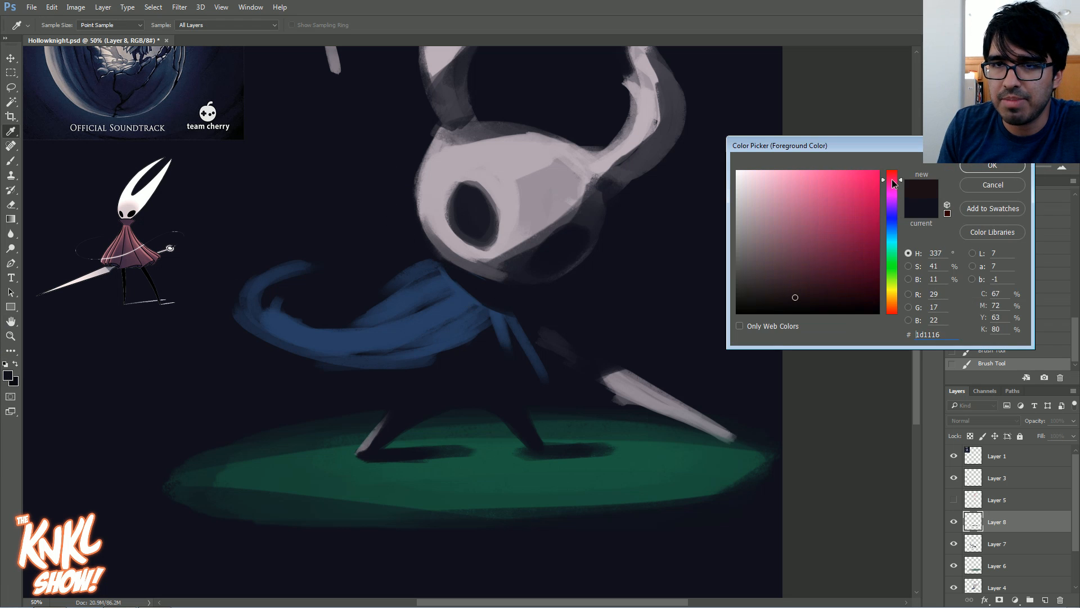
click(891, 250)
click(861, 208)
click(990, 166)
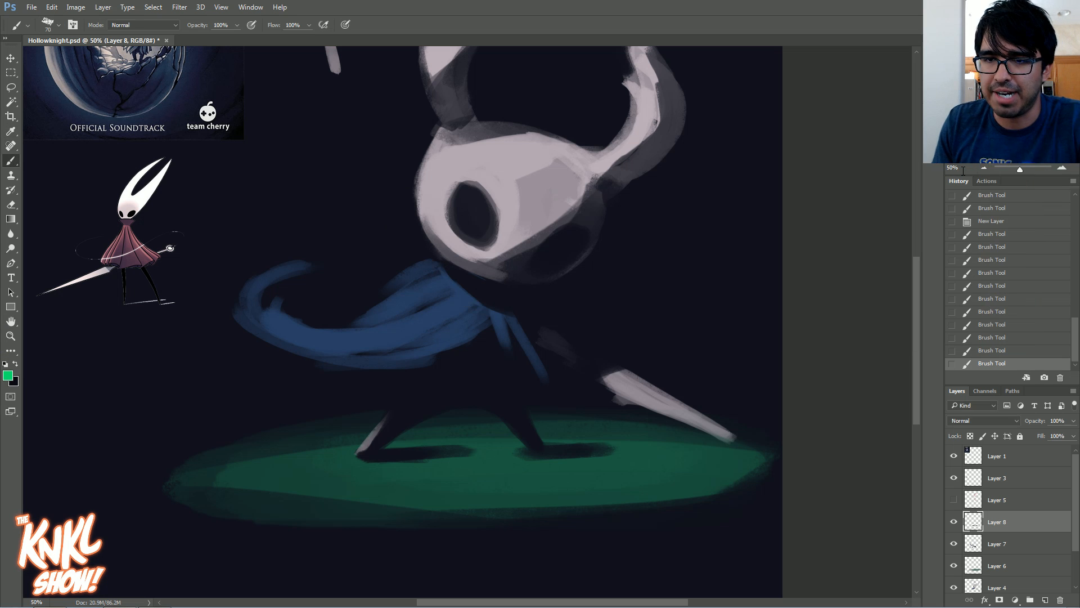
key(ctrl+shift+n)
key(Return)
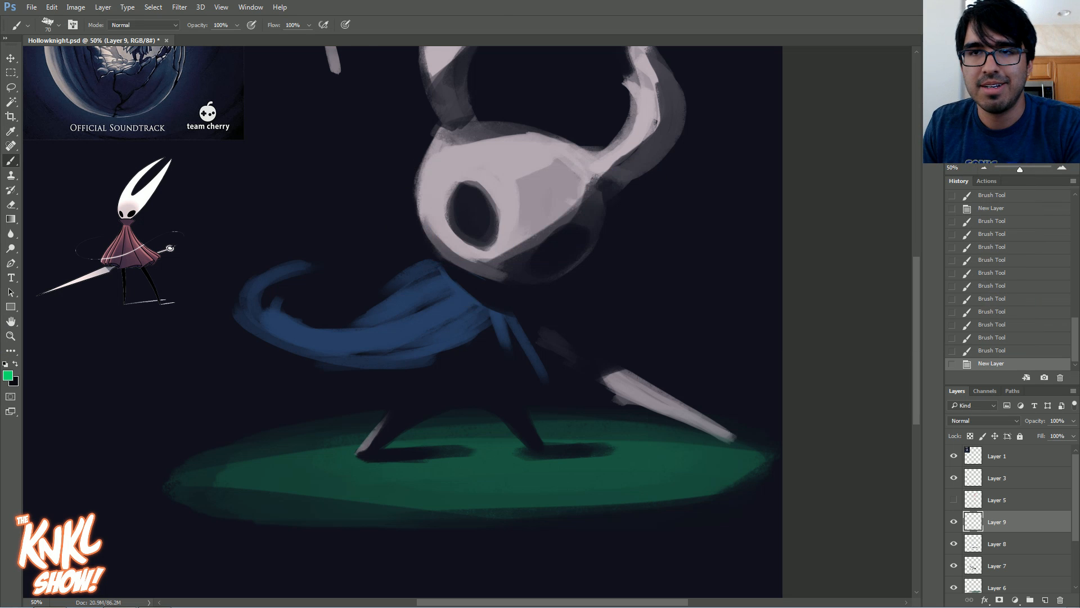
Draw straight green guide rays from the lamp past the horn tips, along the back of the head, and to the cloak
scroll(467, 322, up, 3)
drag(496, 225, 504, 188)
key(bracketleft)
key(bracketleft)
key(bracketleft)
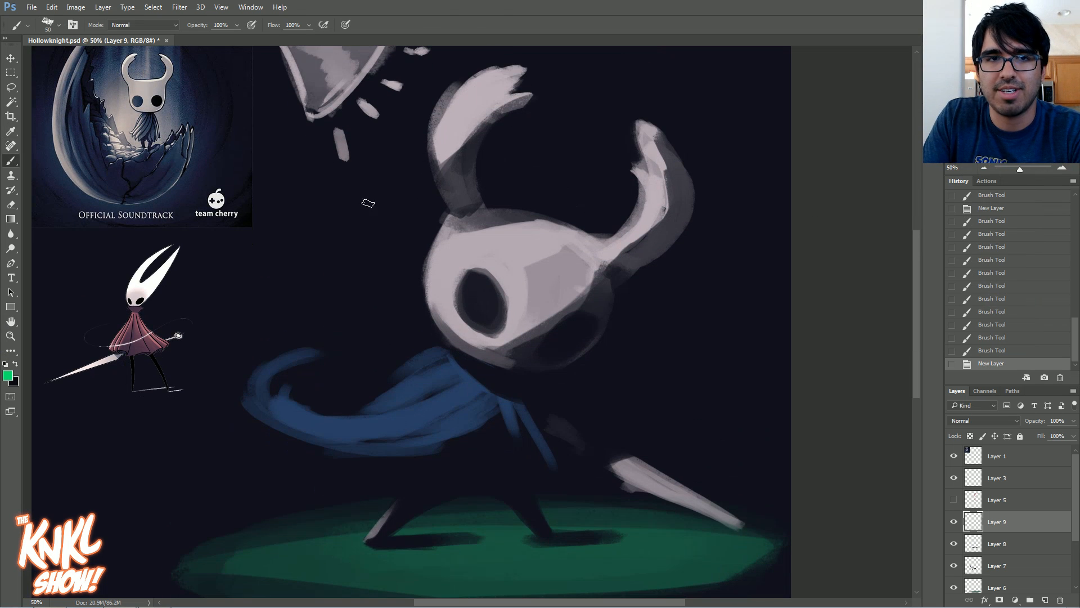
drag(327, 146, 506, 466)
mouse_move(428, 52)
mouse_down()
mouse_move(420, 111)
mouse_move(786, 270)
mouse_up()
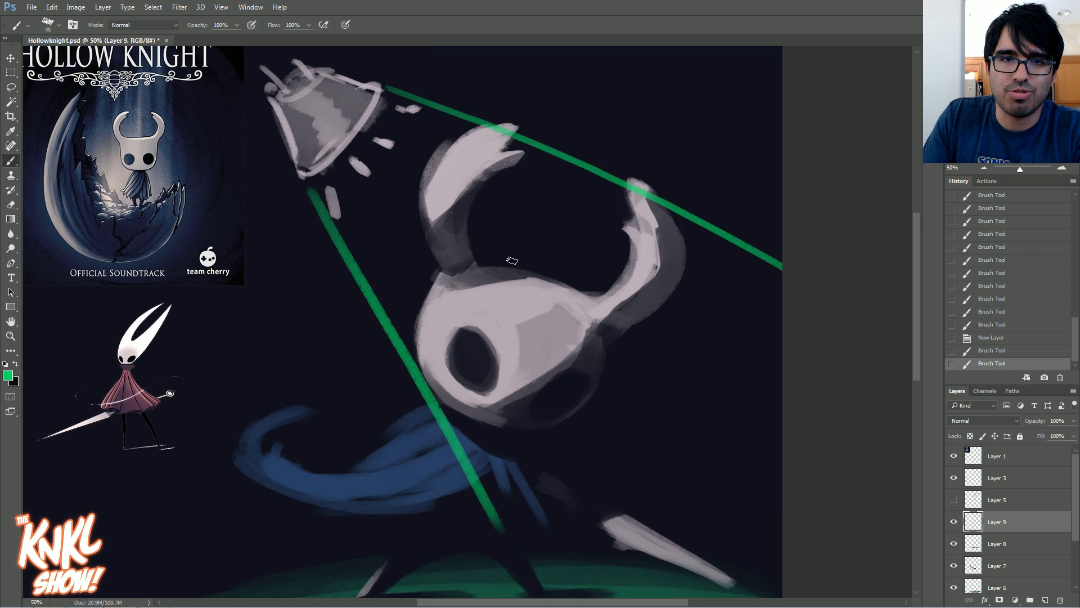
drag(299, 190, 376, 487)
Circle the head in green with a slightly larger brush to mark the form blocking the lamp's light
key(bracketright)
key(bracketright)
click(406, 339)
drag(479, 409, 434, 281)
Project green guide lines from both sides of the head to the ground and outline the head's shadow as an ellipse there
scroll(510, 357, down, 5)
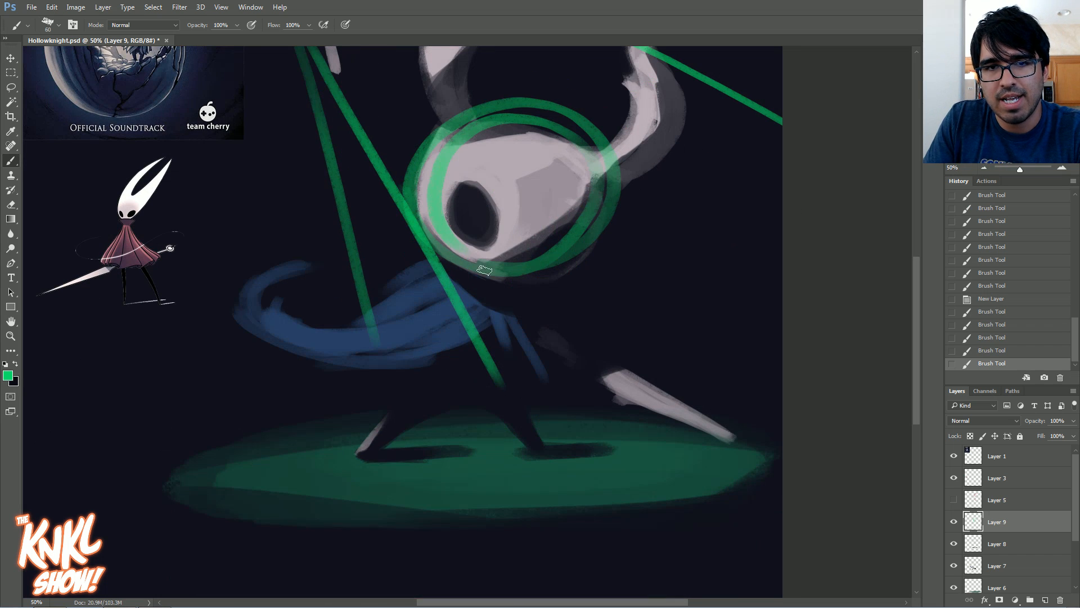
drag(510, 357, 542, 397)
drag(586, 135, 789, 401)
mouse_move(493, 424)
mouse_down()
mouse_move(549, 451)
mouse_move(784, 444)
mouse_up()
mouse_move(776, 420)
mouse_down()
mouse_move(769, 457)
mouse_move(783, 447)
mouse_up()
drag(409, 207, 532, 434)
key(bracketleft)
key(bracketleft)
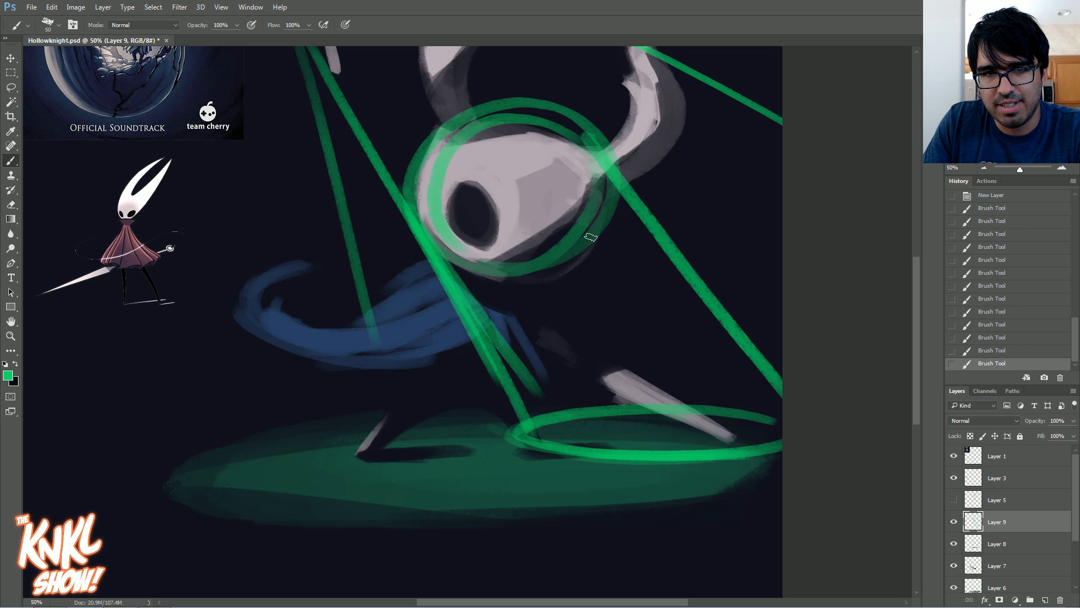
Draw more green guide rays from the head down to the ground and remove the repeated outline strokes around the shadow ellipse
drag(597, 179, 675, 282)
drag(552, 221, 689, 405)
drag(473, 181, 610, 432)
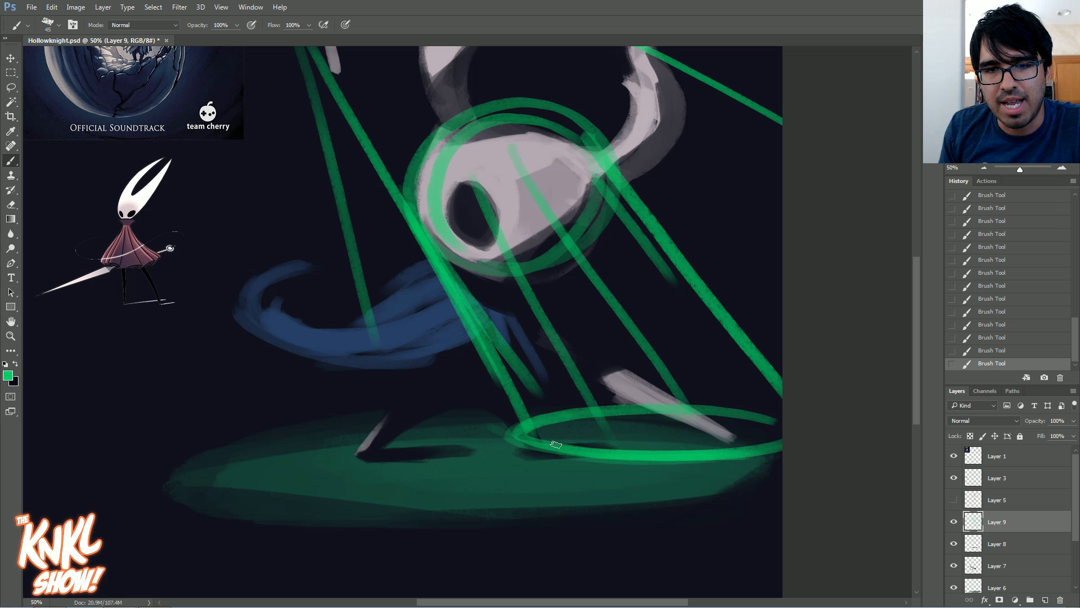
mouse_move(582, 457)
mouse_down()
mouse_move(556, 442)
mouse_move(749, 444)
mouse_move(506, 447)
mouse_move(779, 444)
mouse_move(528, 432)
mouse_move(748, 447)
mouse_move(497, 445)
mouse_move(759, 448)
mouse_move(511, 446)
mouse_move(769, 433)
mouse_move(574, 470)
mouse_up()
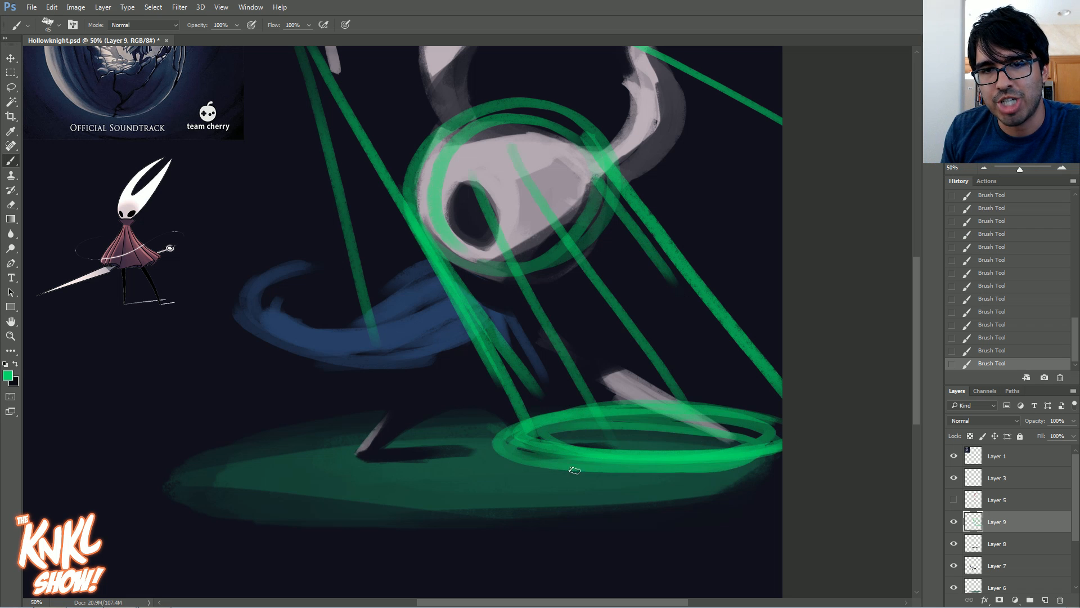
click(979, 340)
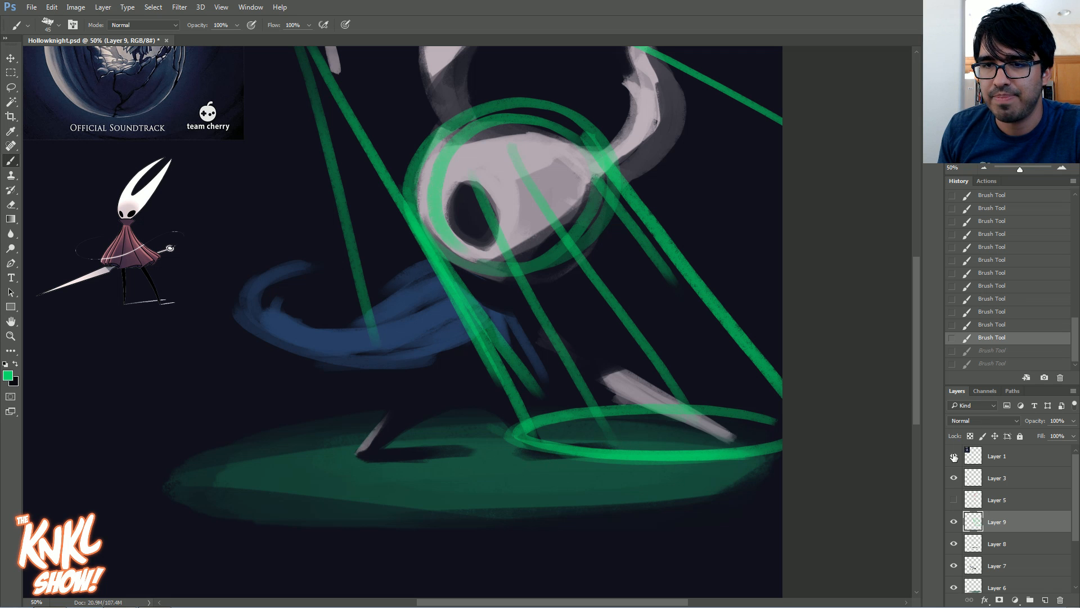
With the light guides hidden, paint the head's dark elliptical cast shadow on the green ground on a new layer above Layer 8
click(954, 522)
click(961, 543)
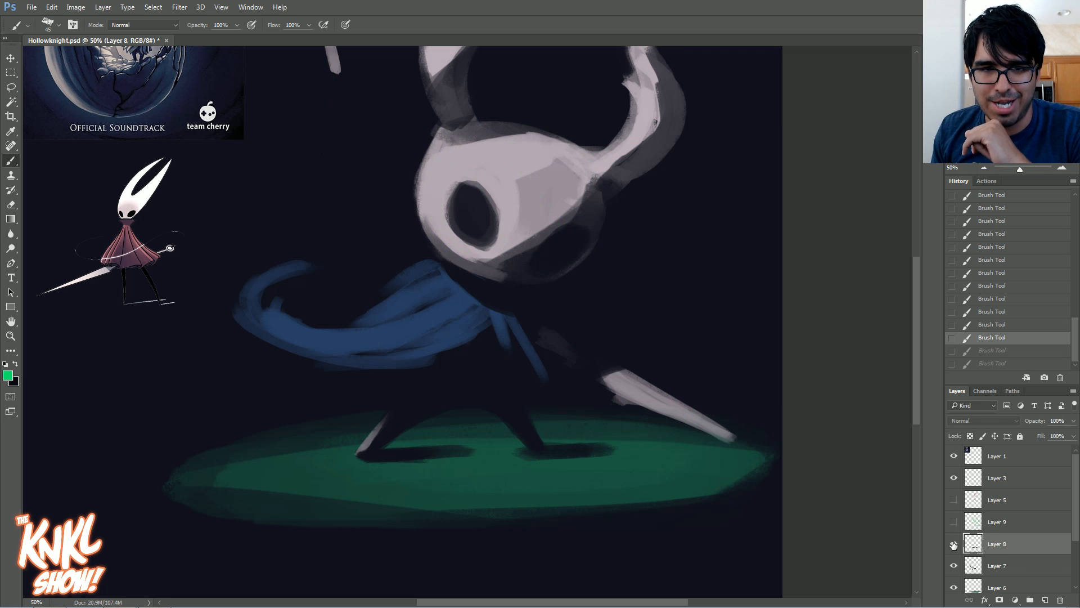
key(ctrl+shift+alt+n)
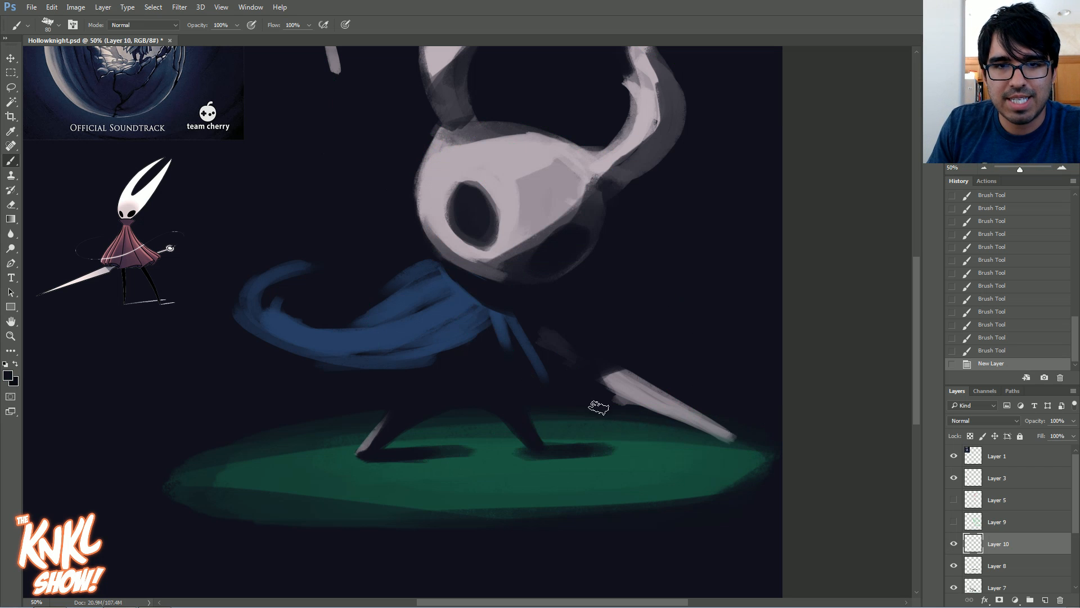
key(bracketright)
mouse_move(677, 464)
mouse_down()
mouse_move(715, 453)
mouse_move(540, 444)
mouse_move(701, 446)
mouse_move(610, 431)
mouse_move(549, 446)
mouse_move(675, 448)
mouse_move(654, 439)
mouse_up()
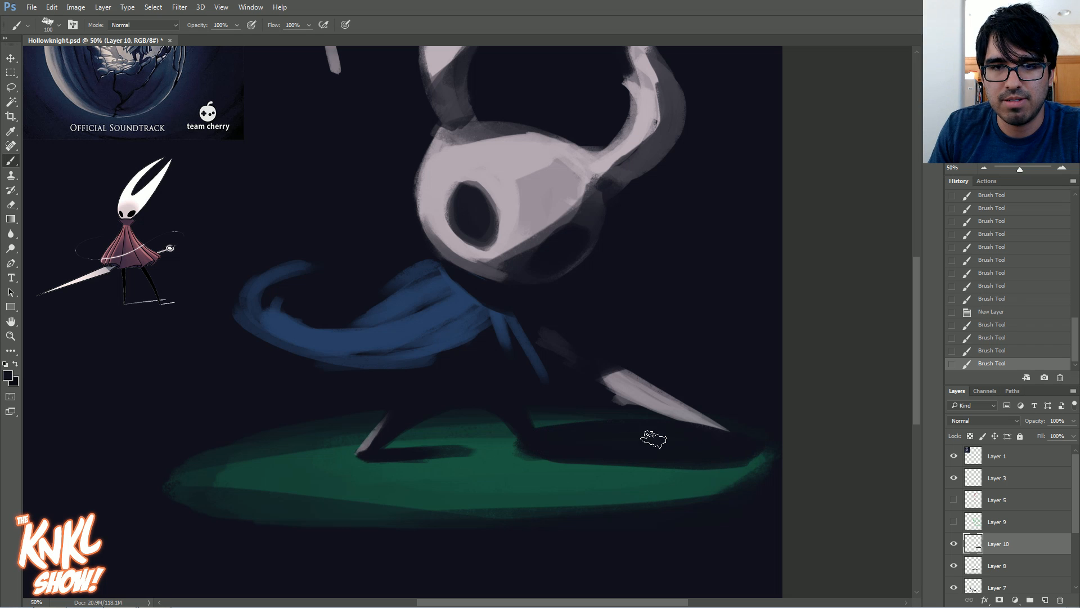
Reorder the layers so the cast shadow on Layer 10 sits beneath the sword on Layer 4
scroll(1077, 503, down, 2)
drag(1006, 498, 1021, 541)
drag(995, 578, 998, 540)
click(954, 538)
click(954, 538)
Erase the rough edges around the sword blade on Layer 4
drag(722, 448, 736, 448)
drag(663, 422, 746, 449)
drag(628, 410, 756, 443)
drag(699, 399, 666, 377)
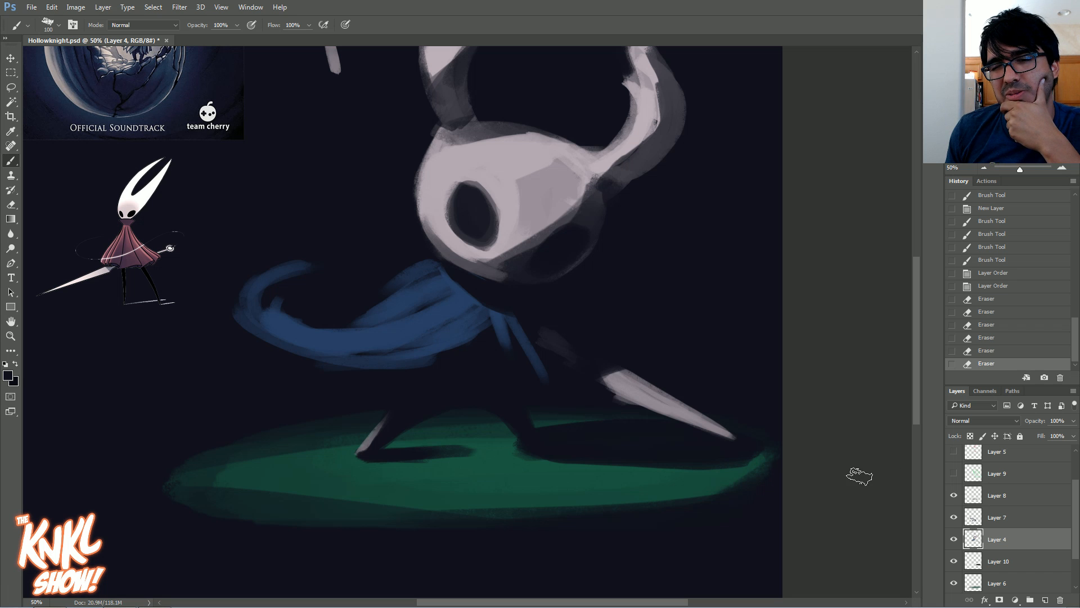
click(954, 540)
click(954, 540)
Lasso the sword blade and rotate it to a steeper angle, with its tip lower on the green ground
key(l)
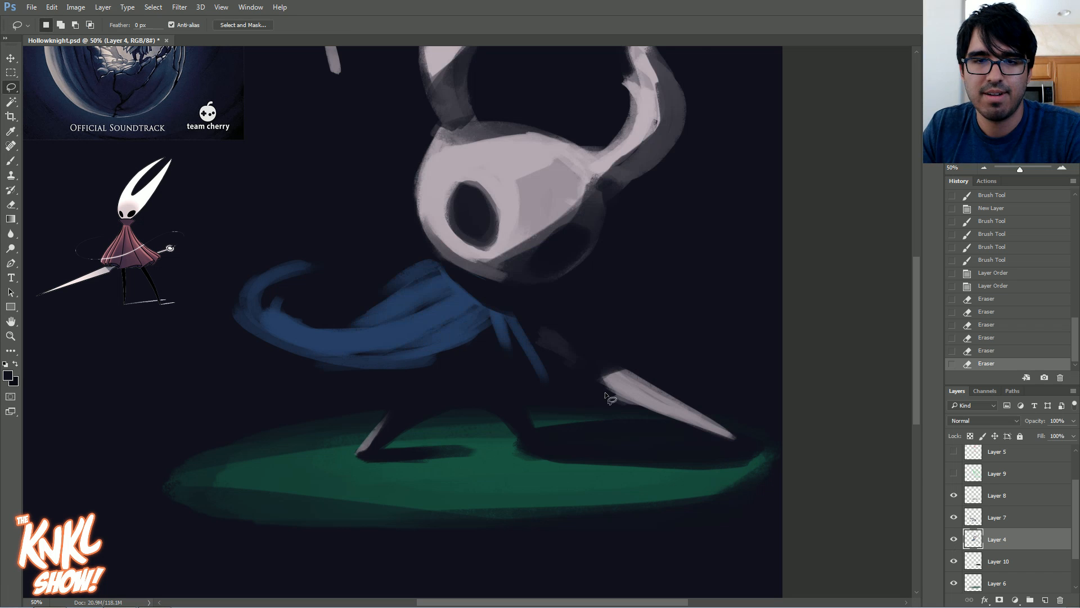
drag(596, 411, 591, 415)
key(ctrl+t)
drag(716, 282, 733, 291)
drag(678, 370, 668, 401)
key(Return)
key(ctrl+d)
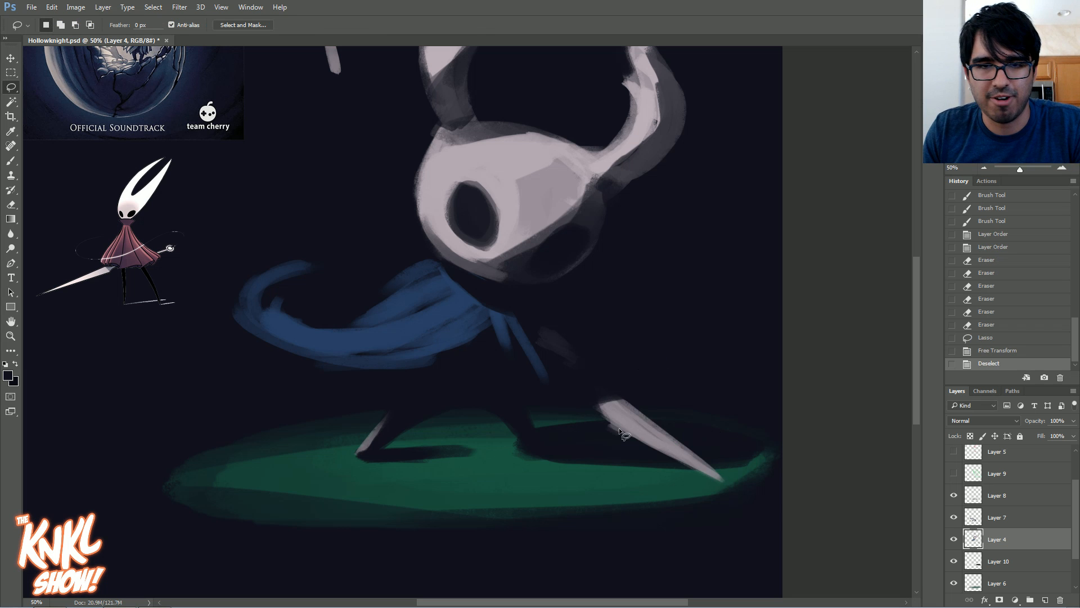
Reshape the upper end of the blade with dark strokes and paint a dark grey hilt joining it to the arm
key(b)
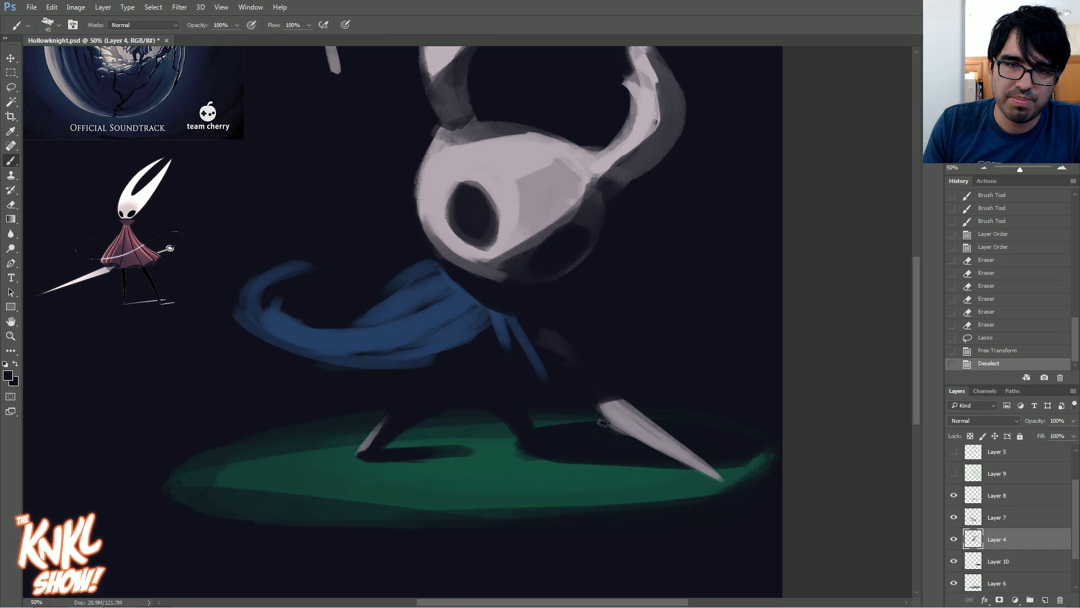
drag(591, 404, 617, 429)
alt+click(618, 412)
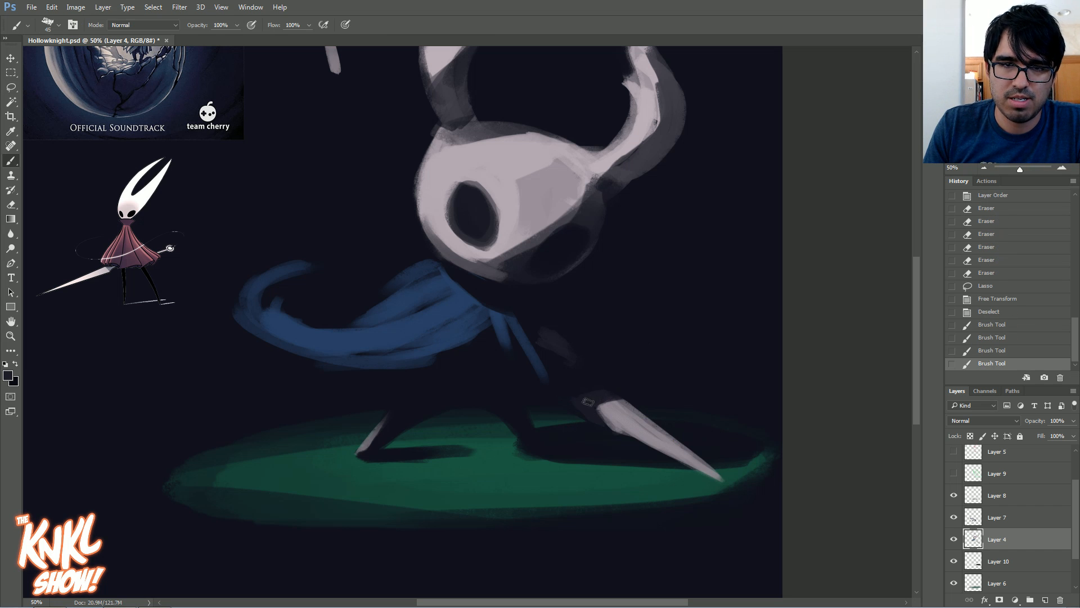
click(593, 389)
mouse_move(593, 426)
mouse_down()
mouse_move(622, 437)
mouse_move(601, 425)
mouse_up()
alt+click(589, 411)
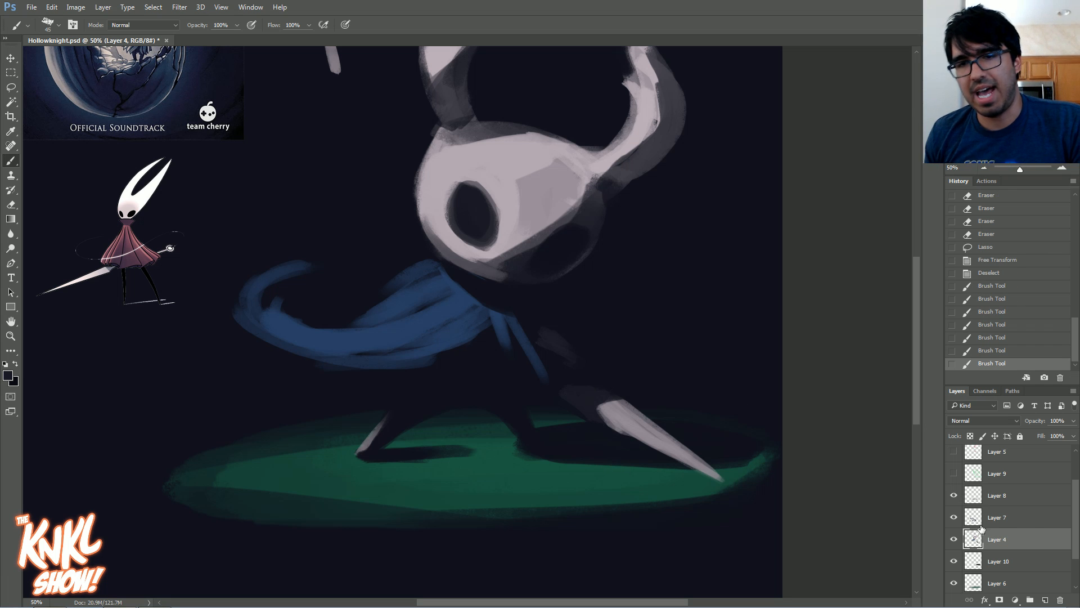
Extend the head's cast shadow on Layer 10 around the sword tip with dark strokes
click(980, 498)
click(954, 517)
click(954, 517)
click(996, 559)
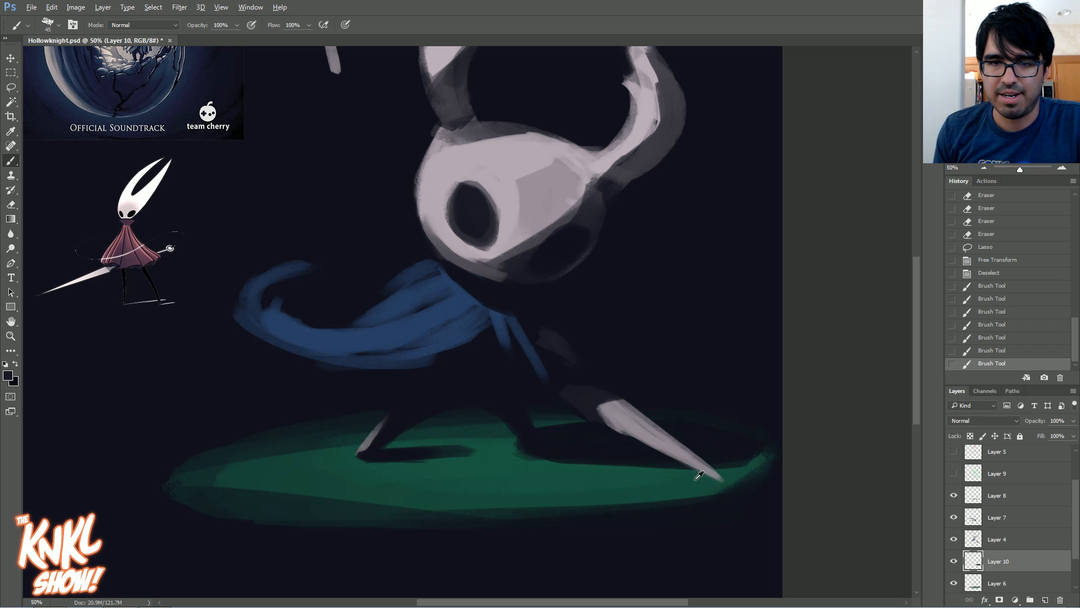
drag(702, 470, 747, 459)
mouse_move(704, 469)
mouse_down()
mouse_move(756, 458)
mouse_move(713, 466)
mouse_move(667, 438)
mouse_up()
drag(993, 163, 993, 159)
Widen the dark cast shadow beneath the body with a larger brush so it joins the shadows of both legs
key(bracketright)
key(bracketright)
mouse_move(556, 440)
mouse_down()
mouse_move(505, 465)
mouse_move(493, 453)
mouse_move(553, 448)
mouse_move(466, 456)
mouse_up()
mouse_move(533, 454)
mouse_down()
mouse_move(434, 460)
mouse_move(558, 452)
mouse_move(521, 453)
mouse_up()
key(bracketleft)
key(bracketleft)
key(bracketleft)
key(bracketleft)
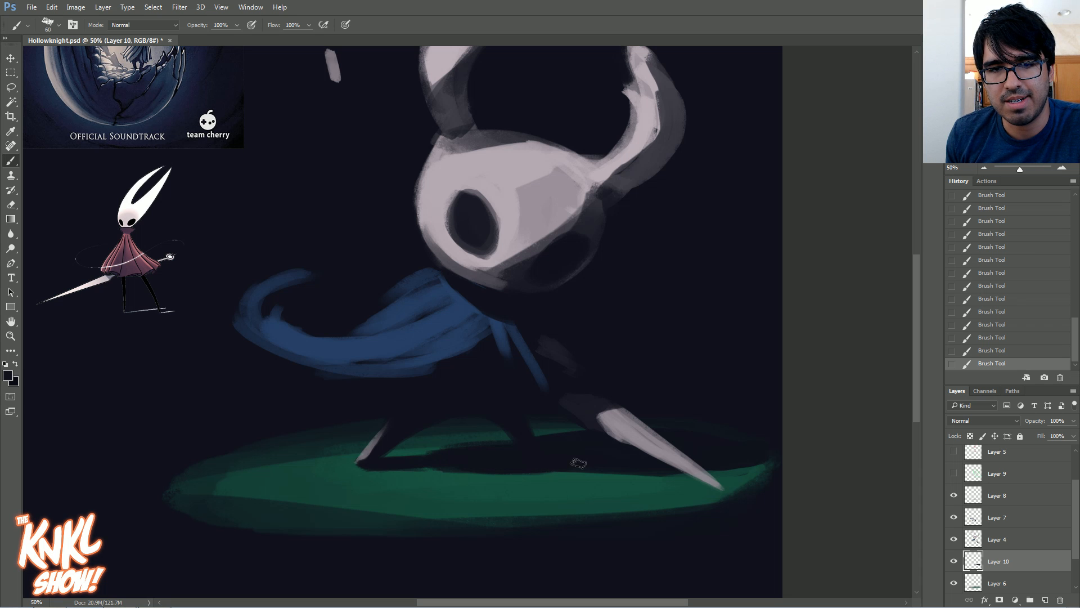
key(bracketright)
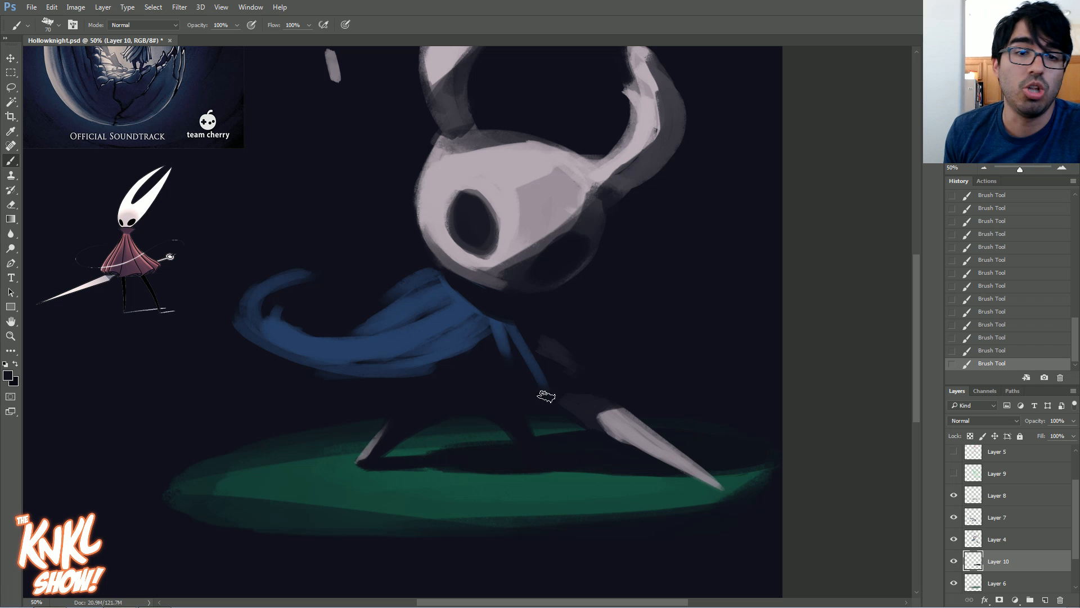
Refine the cast shadow's edge between the legs using green sampled from the ground
alt+click(425, 471)
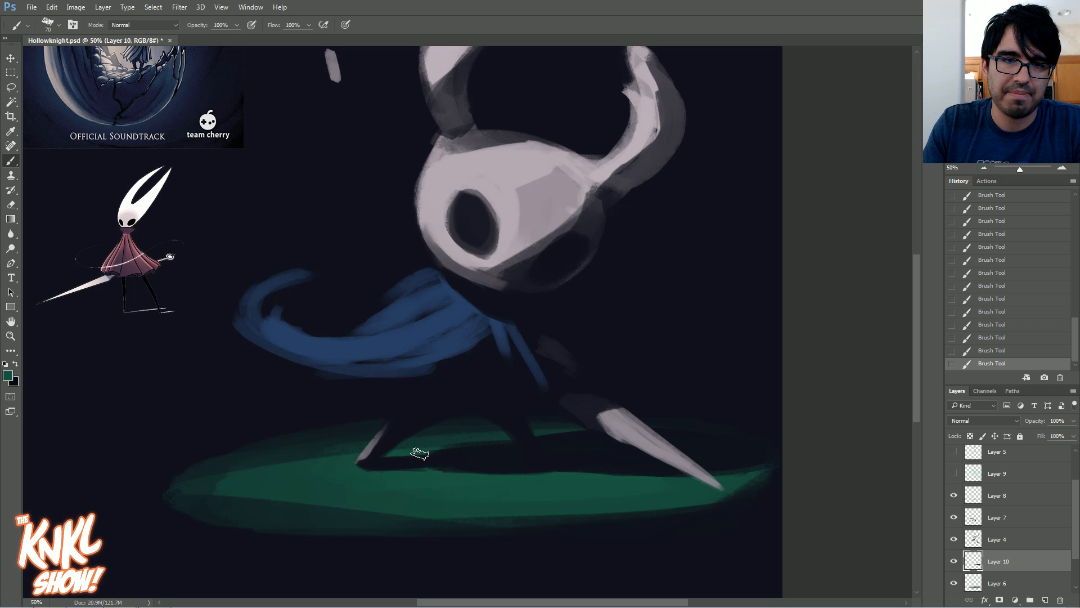
mouse_move(424, 451)
mouse_down()
mouse_move(483, 444)
mouse_move(467, 437)
mouse_up()
alt+click(462, 457)
alt+click(444, 445)
mouse_move(652, 488)
mouse_down()
mouse_move(612, 540)
mouse_move(661, 462)
mouse_move(673, 412)
mouse_up()
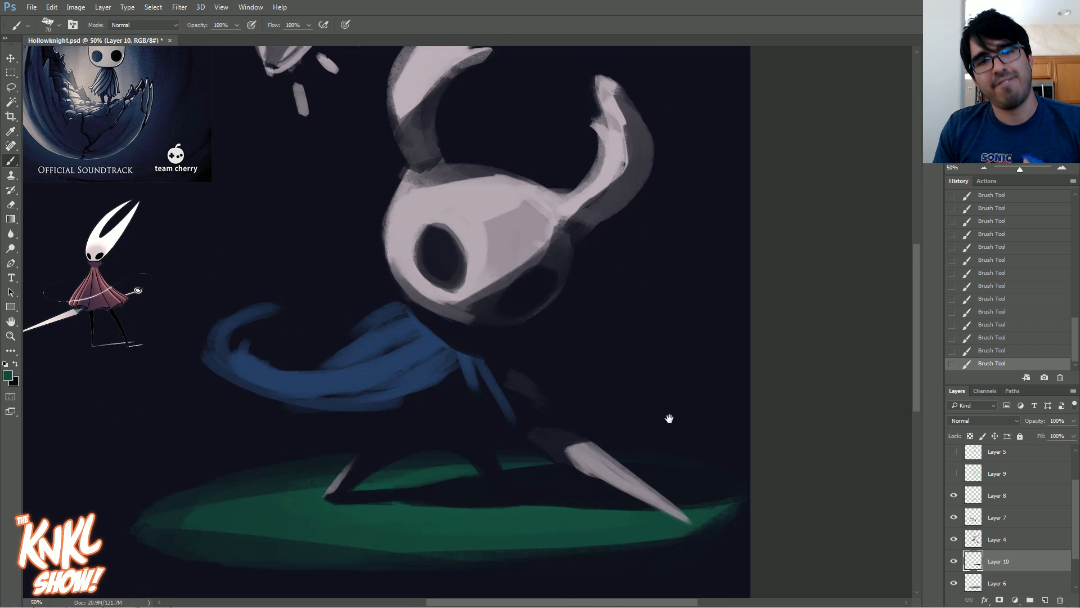
mouse_move(660, 366)
mouse_down()
mouse_move(651, 410)
mouse_move(633, 383)
mouse_up()
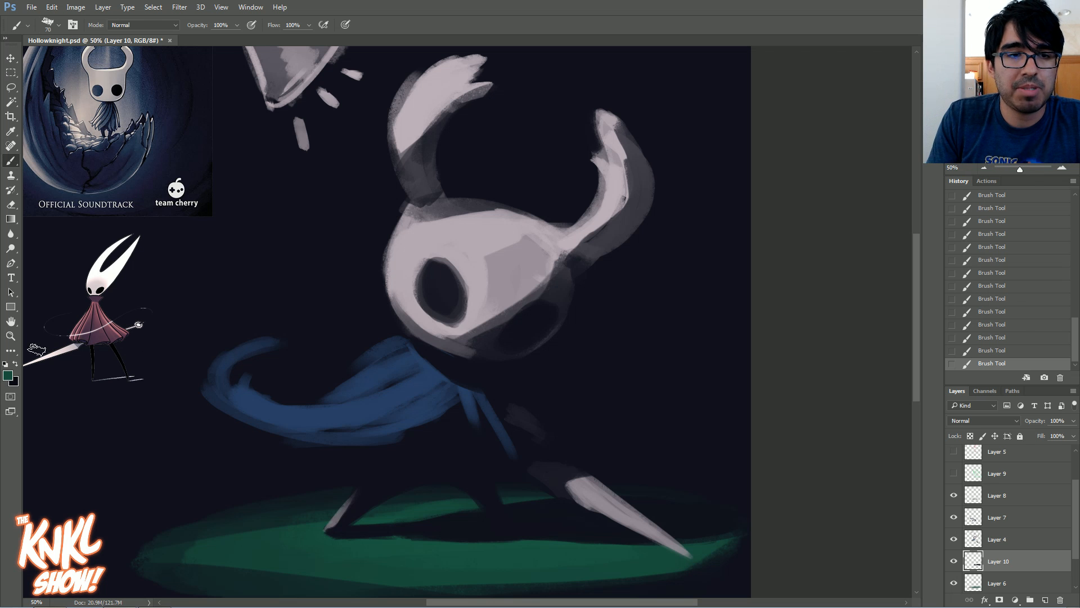
Sample the cloak's blue and shift it to a brighter, more cyan blue as the foreground colour
click(8, 375)
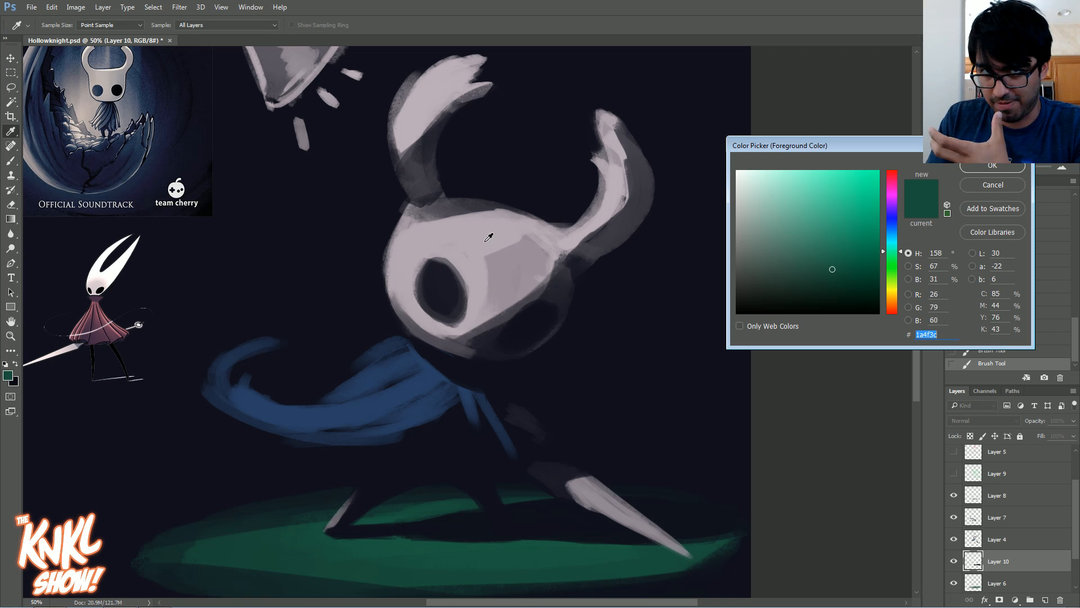
click(383, 546)
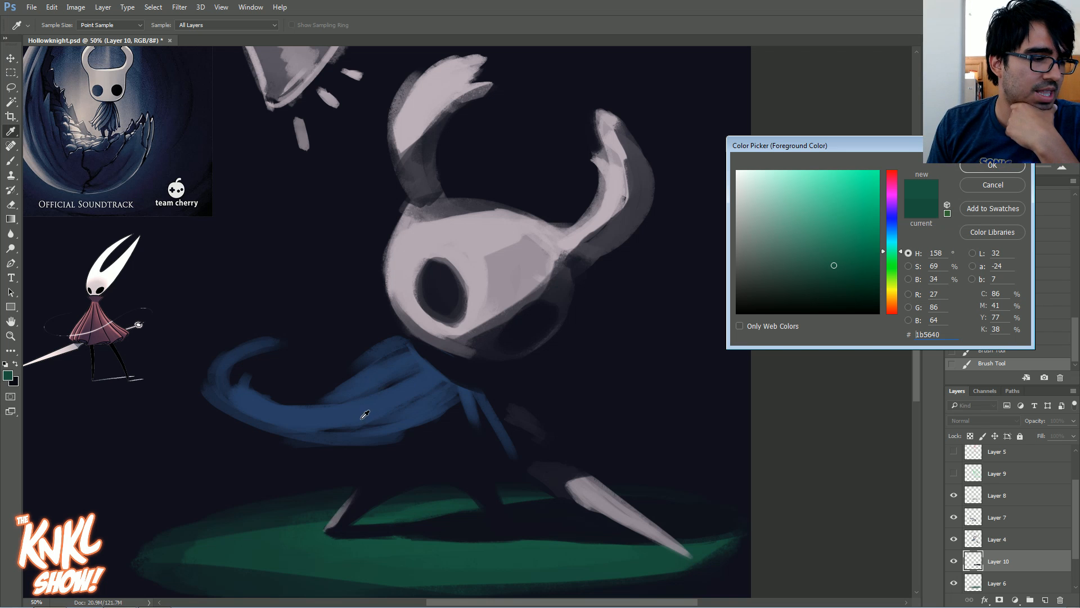
click(376, 410)
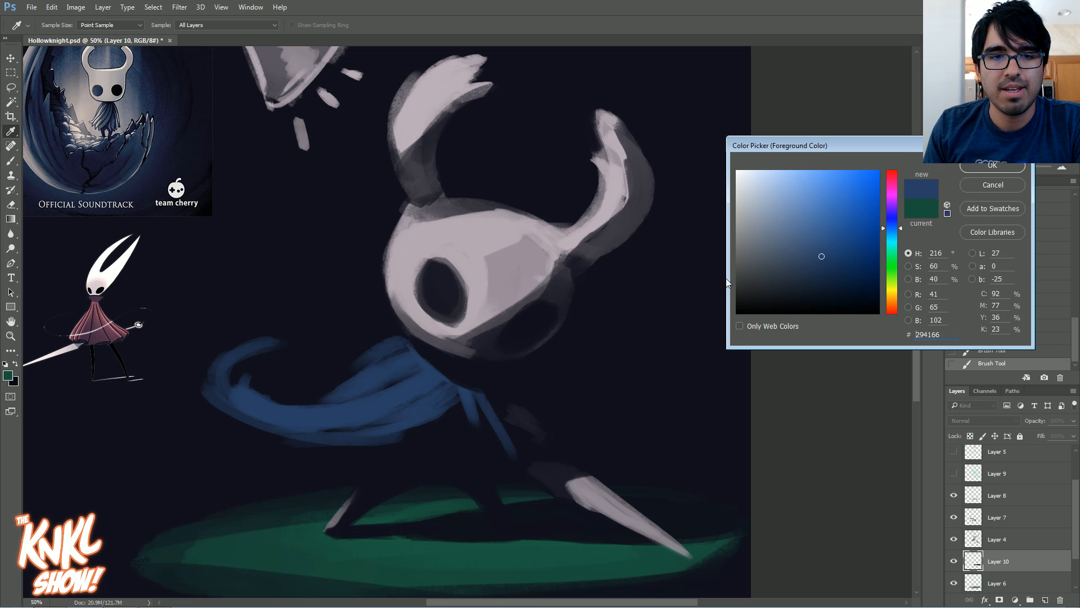
click(892, 229)
drag(914, 144, 819, 227)
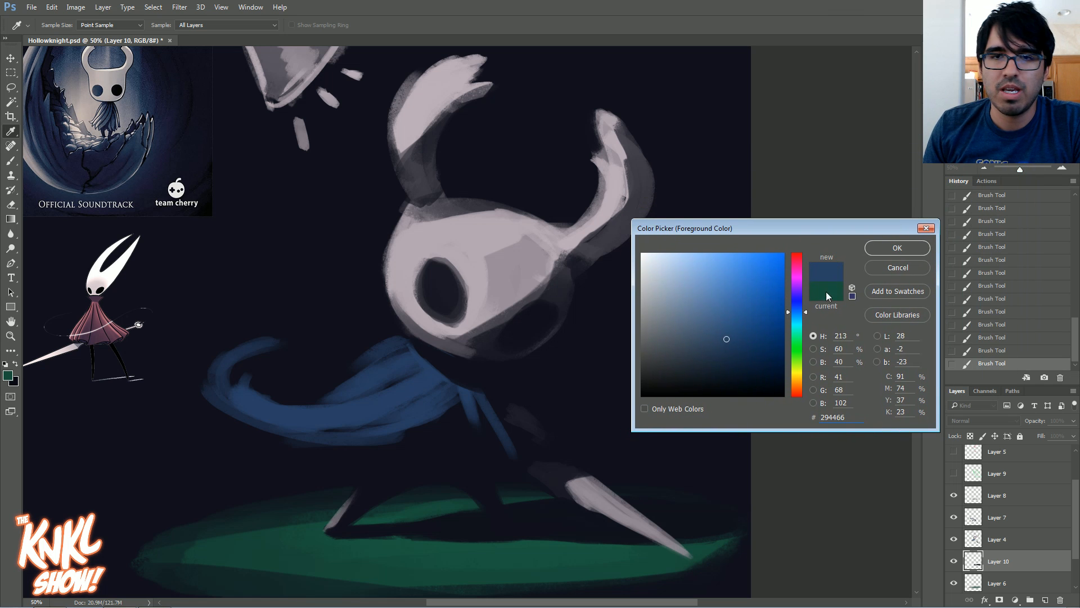
click(805, 322)
mouse_move(805, 323)
mouse_down()
mouse_move(809, 295)
mouse_move(808, 320)
mouse_up()
mouse_move(767, 330)
mouse_down()
mouse_move(738, 337)
mouse_move(748, 319)
mouse_up()
click(896, 246)
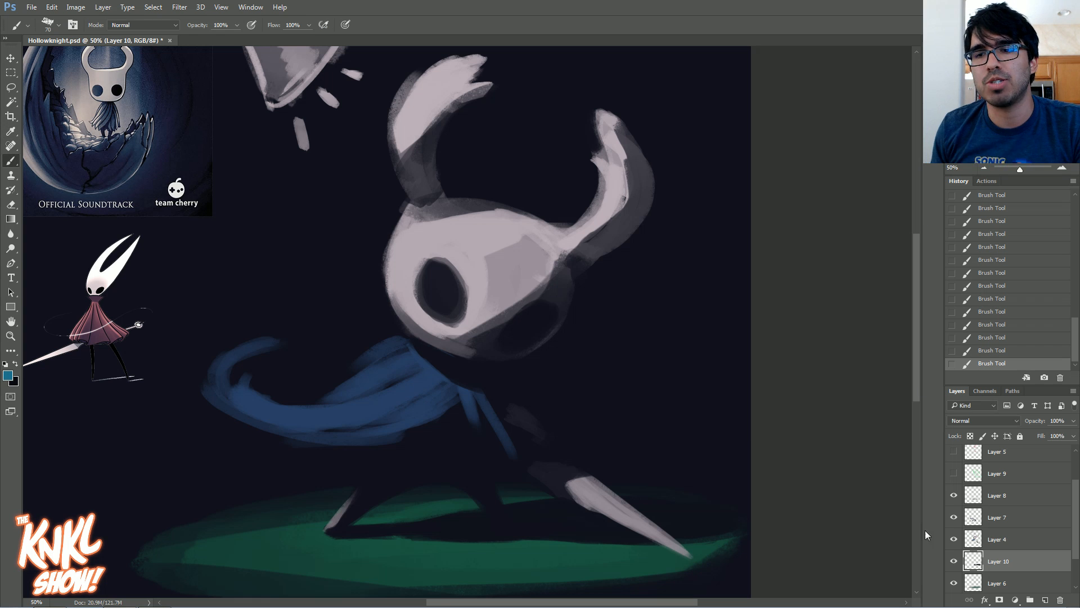
Create a new layer above Layer 8 and paint the first brighter blue strokes on the cloak's shoulder
click(990, 515)
click(985, 497)
key(ctrl+shift+n)
key(Return)
drag(385, 372, 405, 361)
key(bracketright)
key(bracketright)
key(bracketright)
key(bracketleft)
key(bracketleft)
key(bracketleft)
key(bracketleft)
key(bracketleft)
key(bracketleft)
mouse_move(412, 363)
mouse_down()
mouse_move(375, 378)
mouse_move(432, 378)
mouse_move(421, 366)
mouse_up()
mouse_move(406, 350)
mouse_down()
mouse_move(394, 356)
mouse_move(406, 388)
mouse_up()
Extend the brighter blue light down the cloak's upper folds with varied brush sizes
key(bracketright)
key(bracketright)
key(bracketright)
mouse_move(403, 390)
mouse_down()
mouse_move(428, 379)
mouse_move(386, 361)
mouse_move(388, 346)
mouse_up()
key(bracketleft)
key(bracketleft)
key(bracketleft)
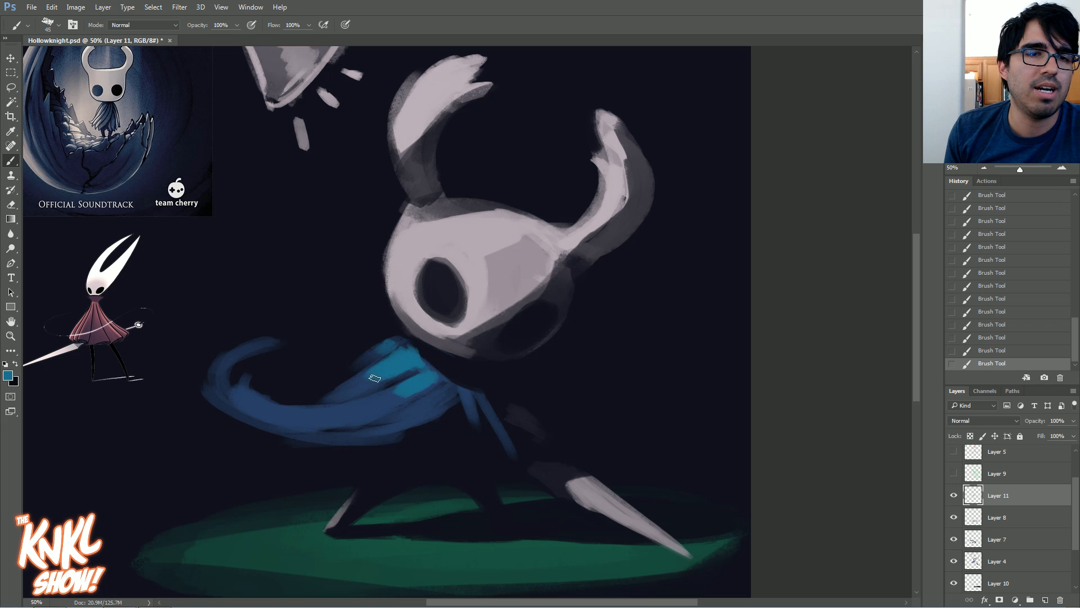
key(bracketright)
key(bracketright)
key(bracketright)
key(bracketright)
key(bracketright)
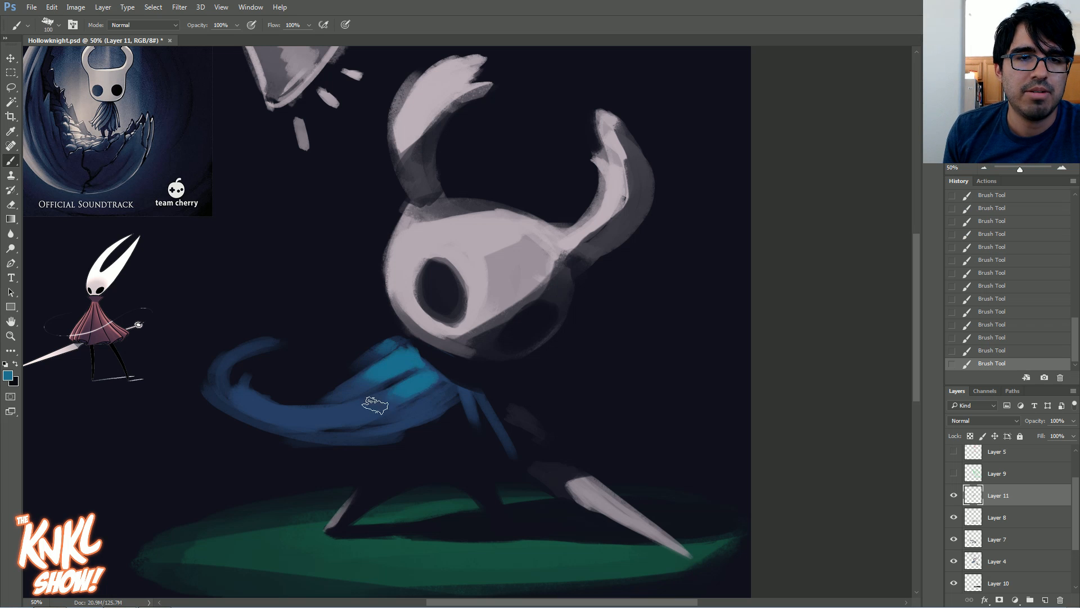
key(bracketleft)
key(bracketleft)
key(bracketleft)
key(bracketleft)
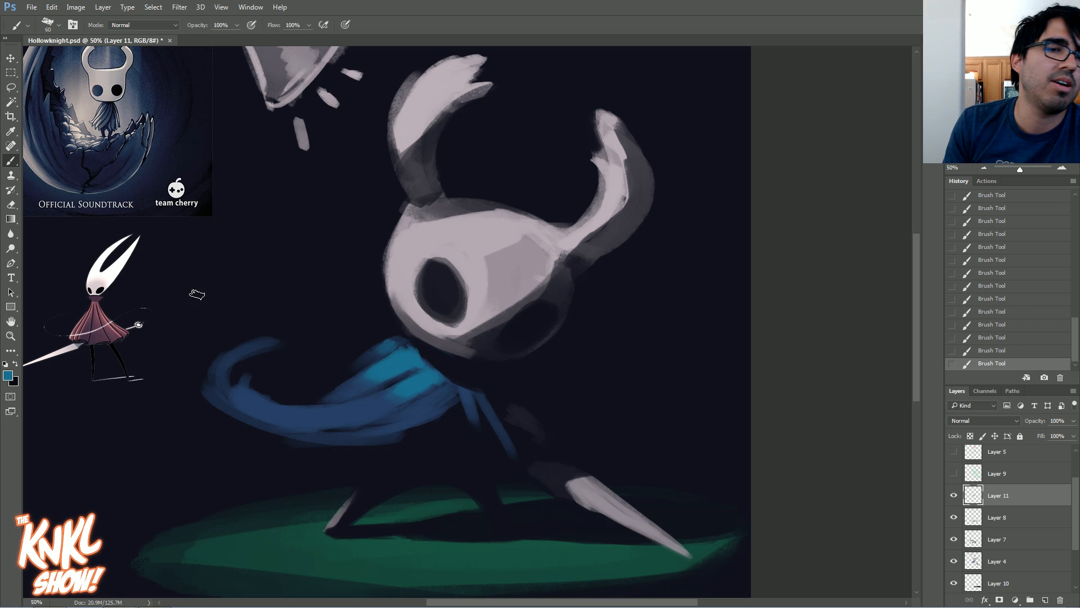
Choose a brighter turquoise foreground colour and dab small highlight spots on the cloak's shoulder
click(7, 375)
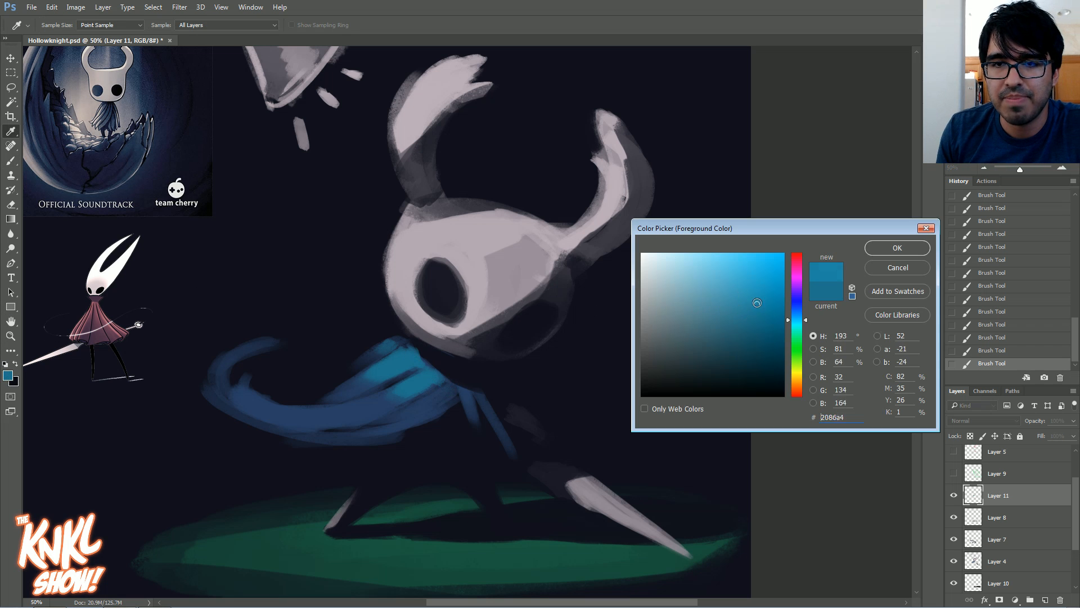
click(757, 295)
click(750, 288)
drag(806, 327, 807, 330)
click(749, 289)
click(749, 288)
click(896, 248)
drag(400, 353, 409, 365)
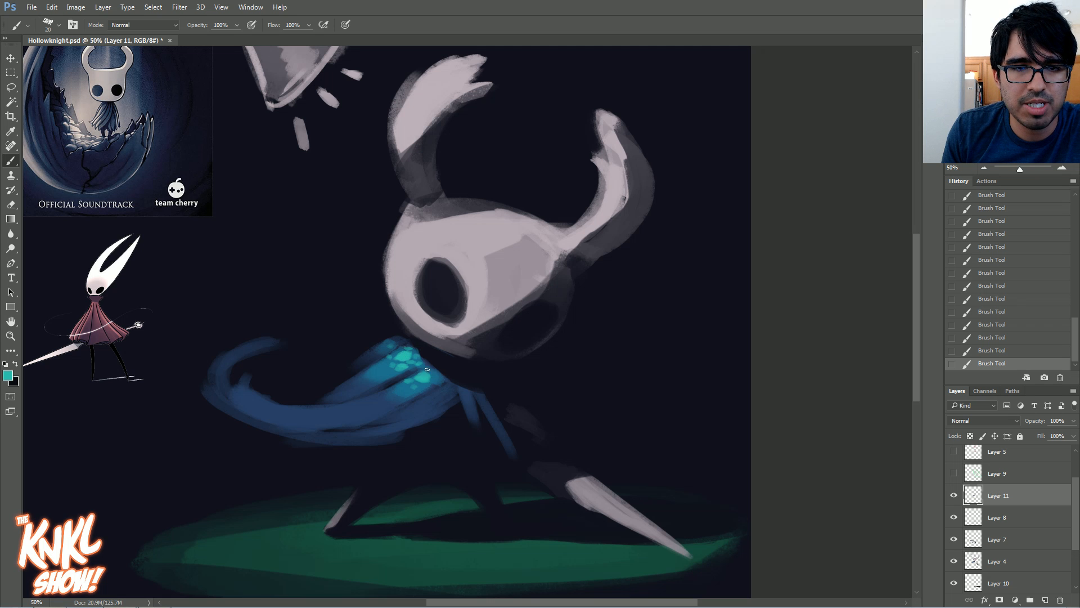
key(bracketright)
key(bracketright)
key(bracketright)
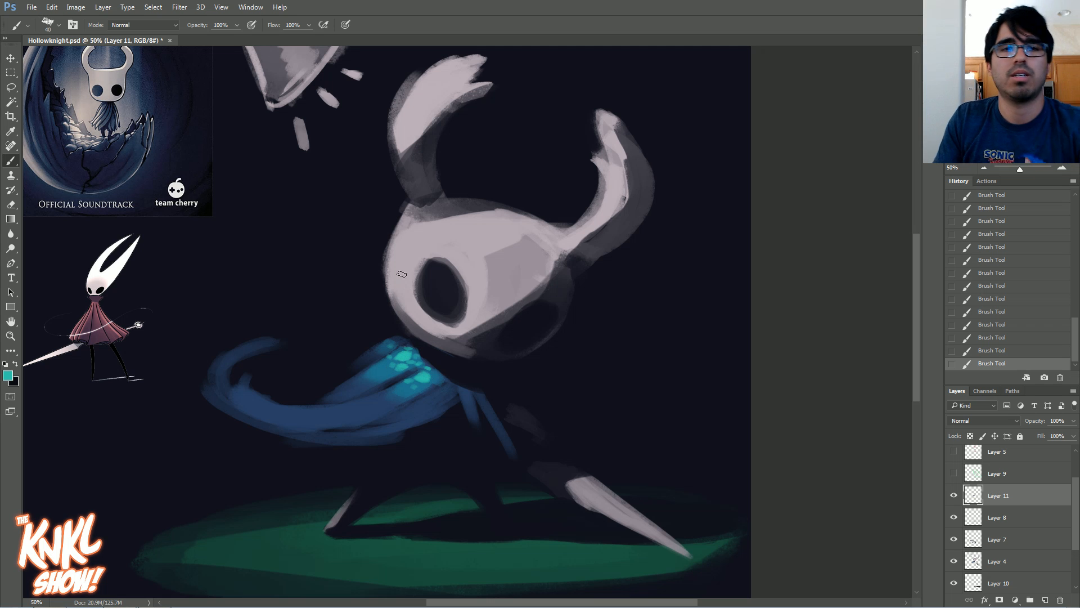
Sample the cloak's midtone and adjust it to a deep, more saturated blue foreground colour
alt+click(396, 371)
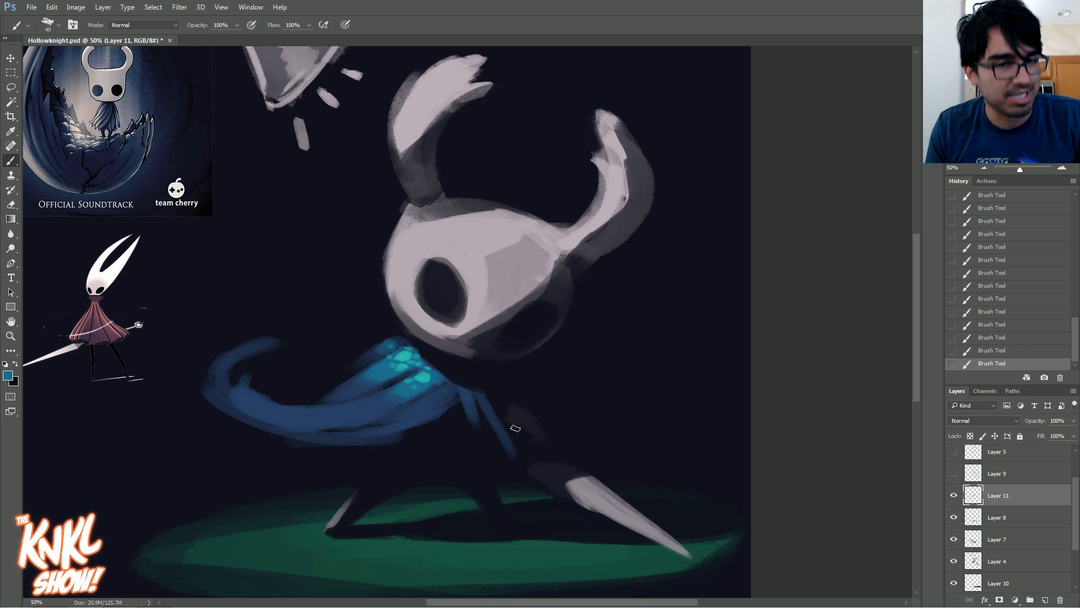
click(8, 375)
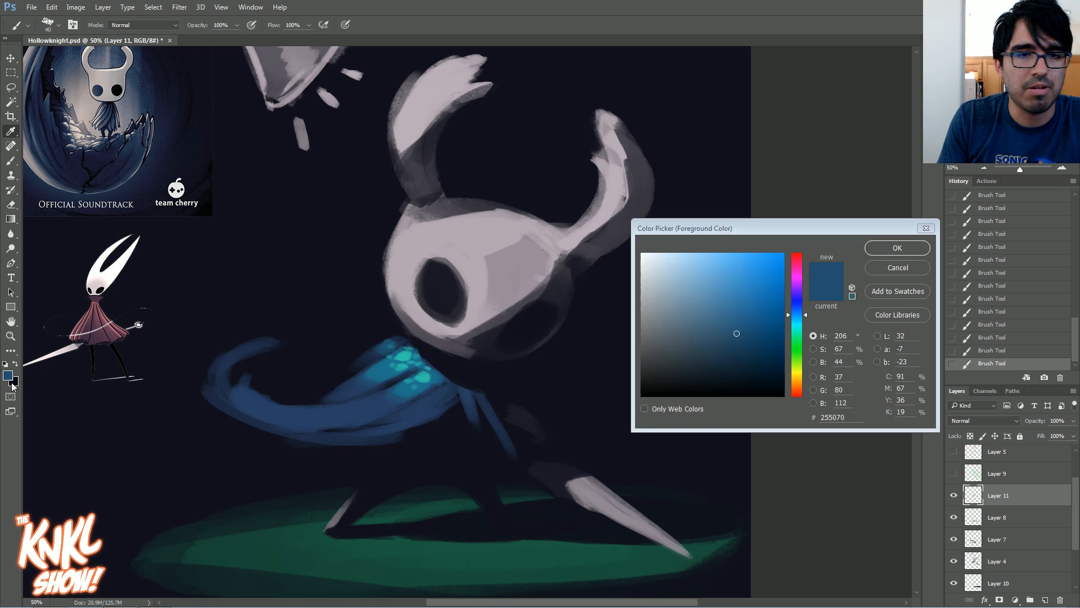
click(378, 373)
click(761, 332)
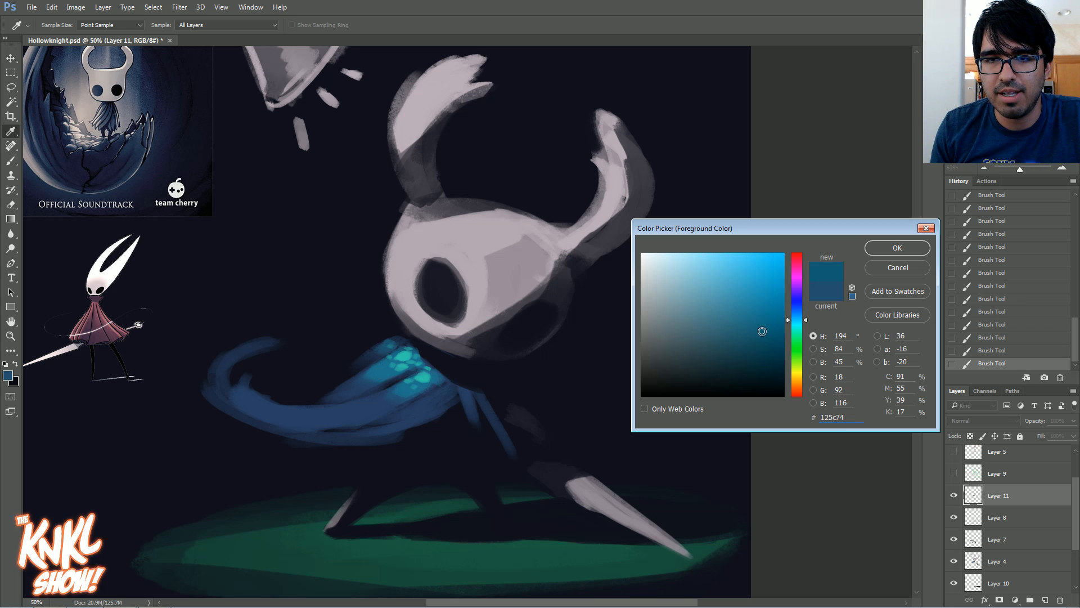
drag(805, 319, 806, 315)
click(887, 252)
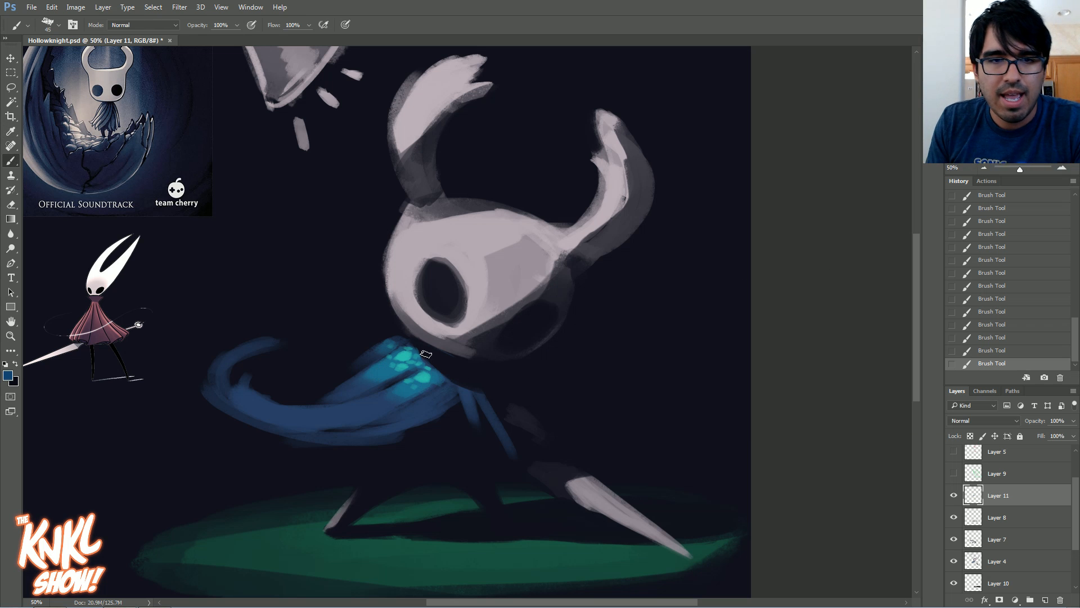
Blend the deep blue over the cloak's upper folds beside the turquoise highlights with a large brush
key(bracketright)
key(bracketright)
key(bracketright)
key(bracketright)
key(bracketright)
key(bracketright)
key(bracketright)
drag(382, 375, 356, 386)
key(bracketleft)
key(bracketleft)
key(bracketleft)
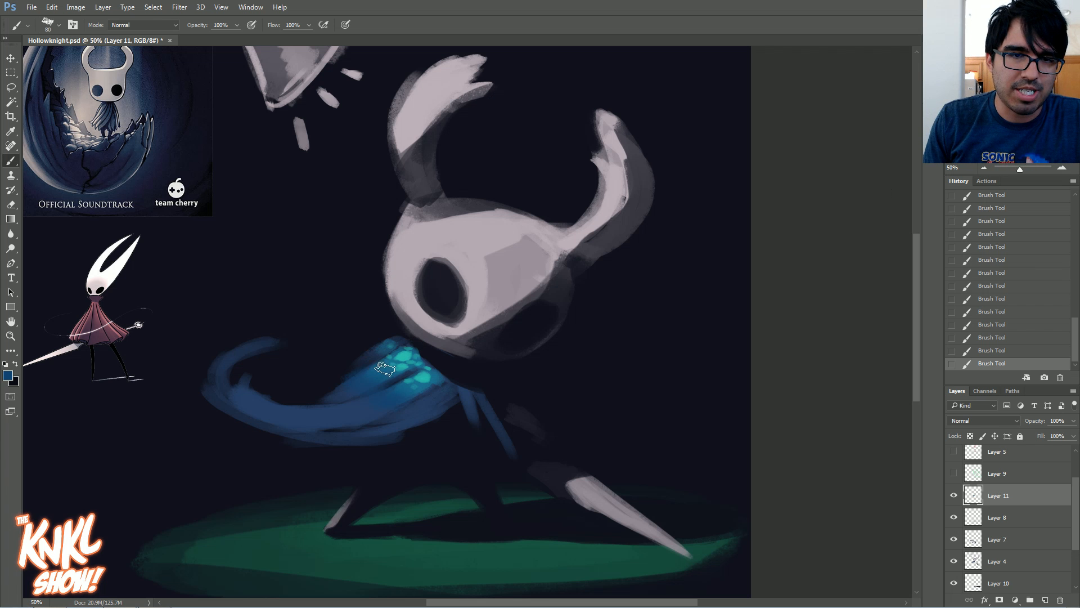
Sample a mid blue from the shoulder and dab small spots along the cloak's front edge with a small brush
alt+click(434, 376)
key(bracketleft)
key(bracketleft)
key(bracketleft)
key(bracketleft)
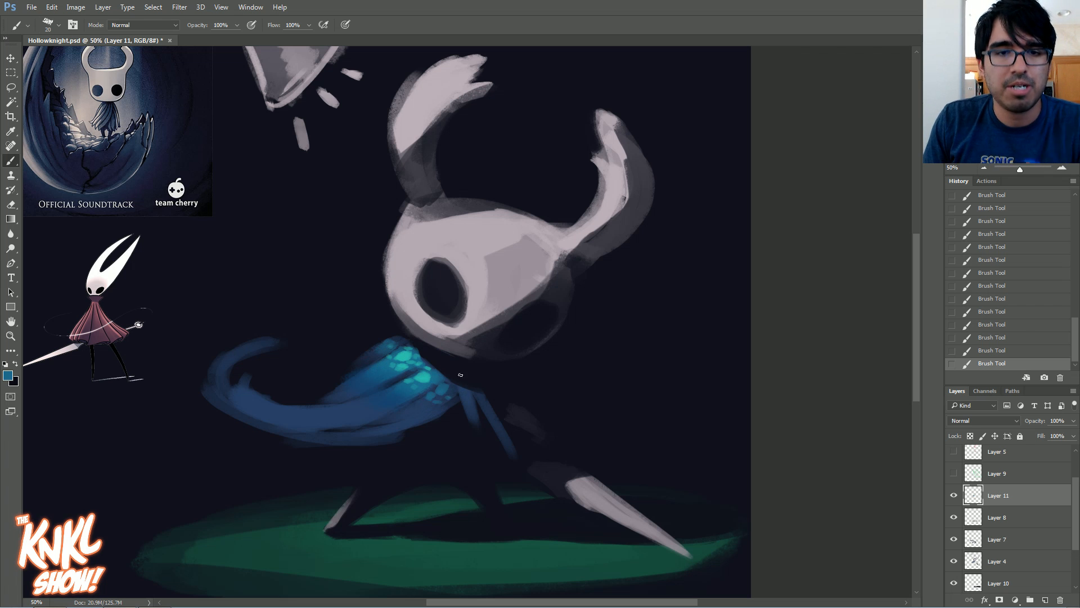
Sample blue and turquoise tones from the cloak and dab a small bright spot near the shoulder's front edge
alt+click(455, 386)
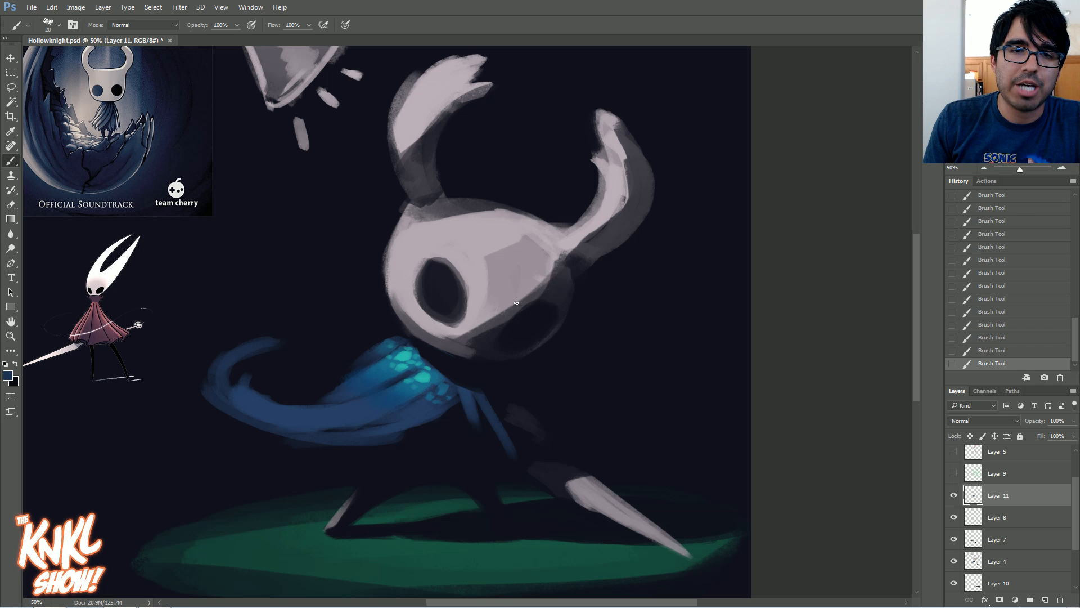
click(1061, 168)
alt+click(417, 295)
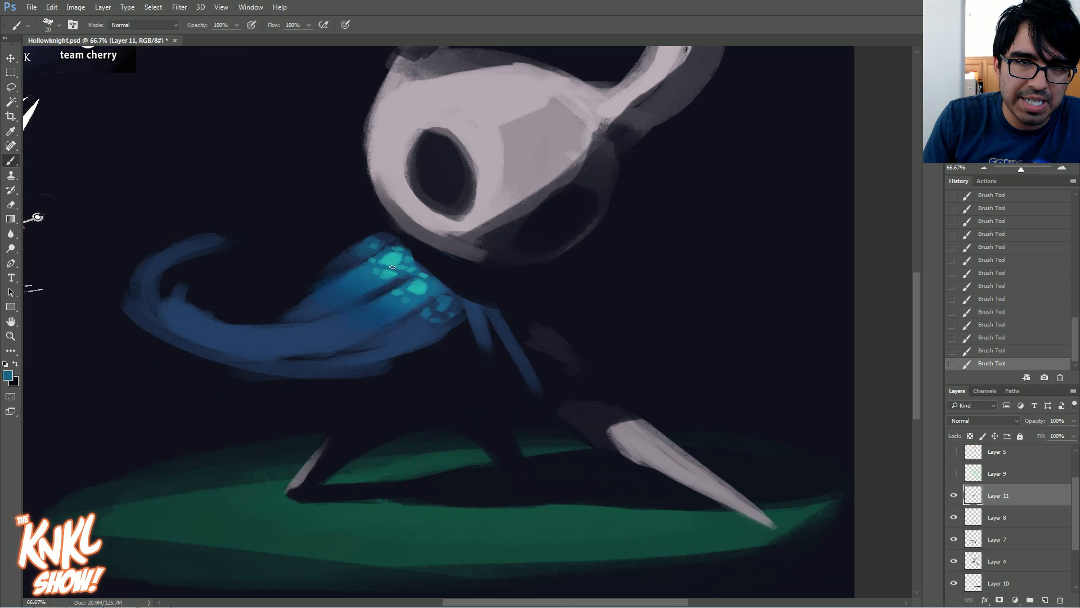
alt+click(419, 285)
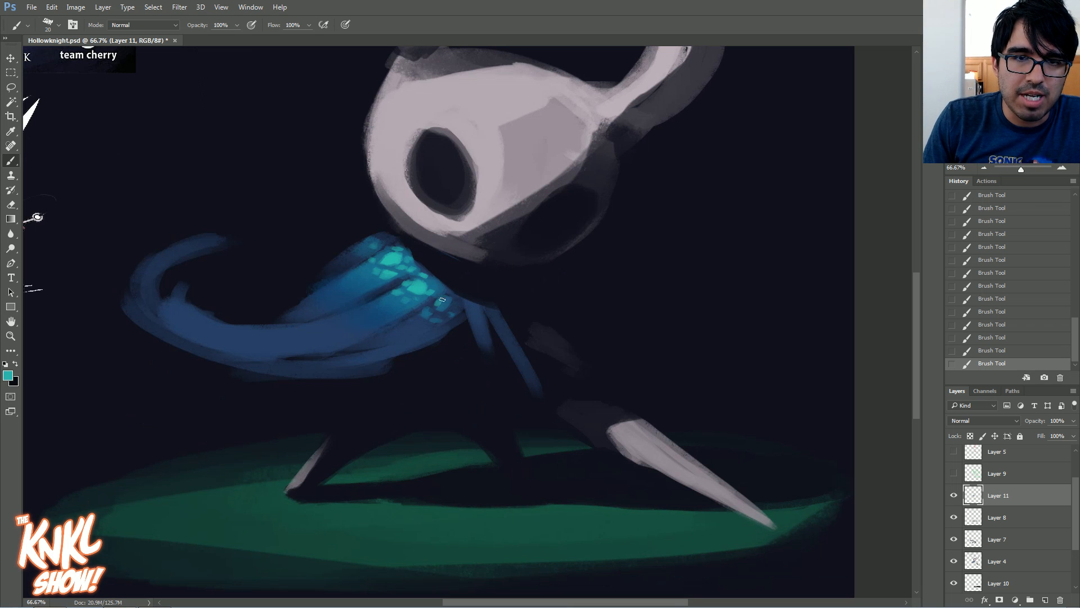
alt+click(432, 302)
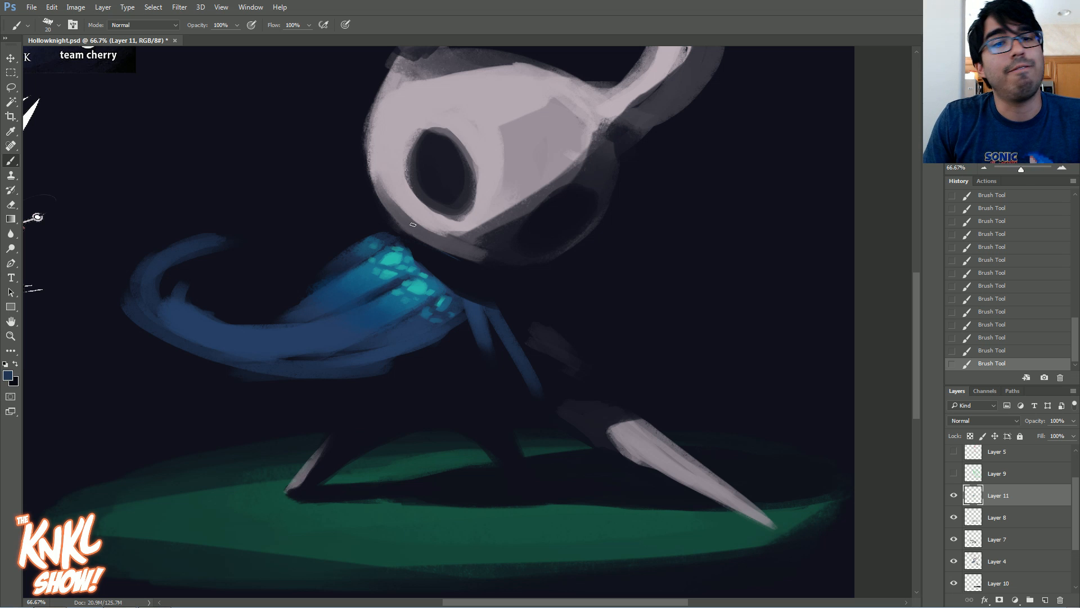
Refine the shapes and gaps of the shoulder's highlight spots with sampled turquoise, mid-blue and dark navy tones
alt+click(431, 289)
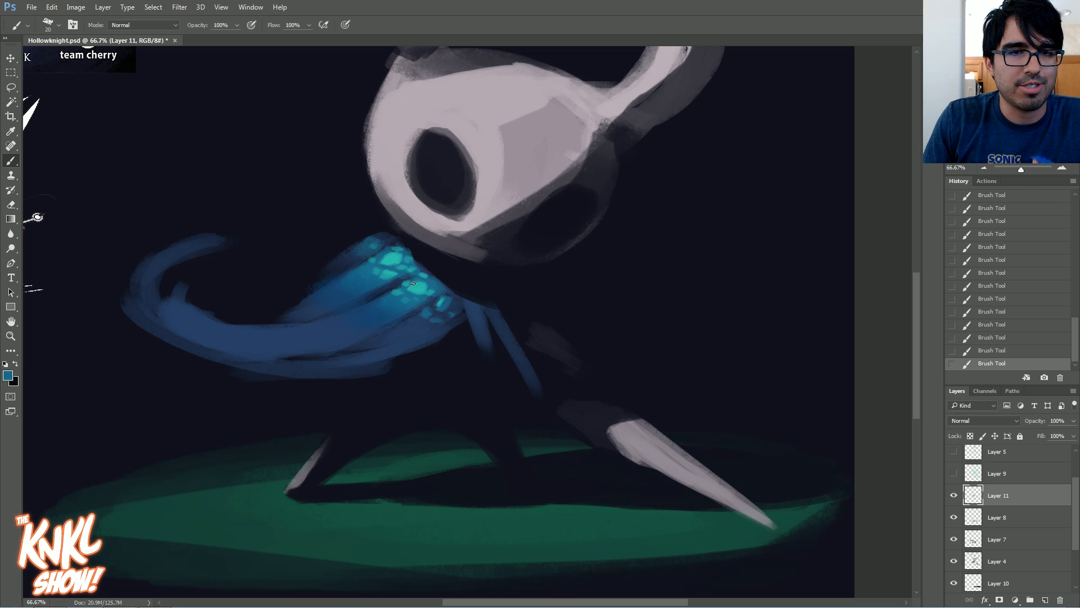
alt+click(419, 290)
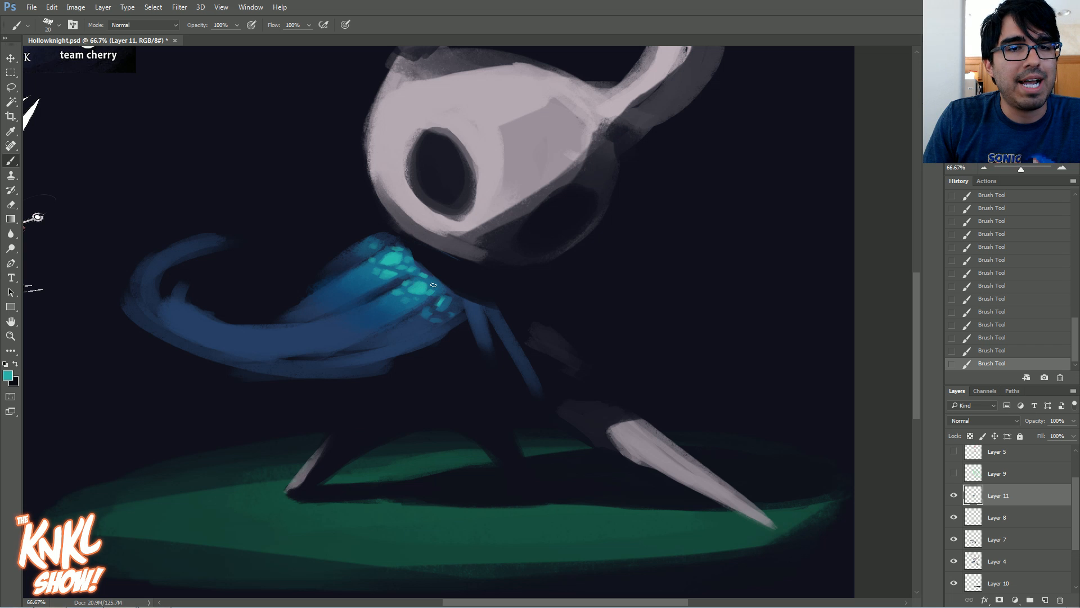
alt+click(436, 288)
alt+click(417, 287)
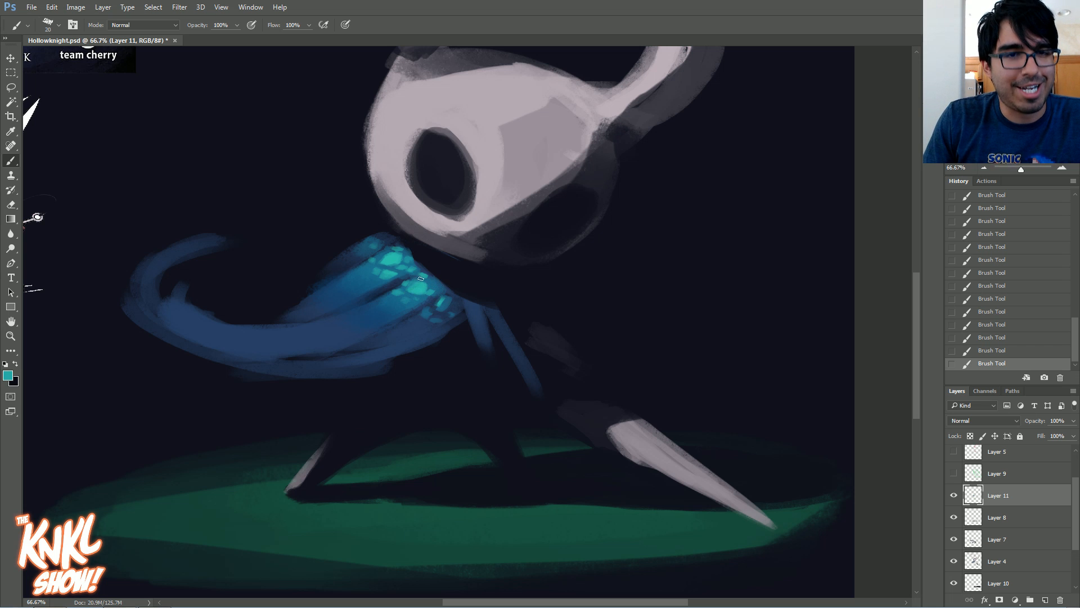
alt+click(423, 265)
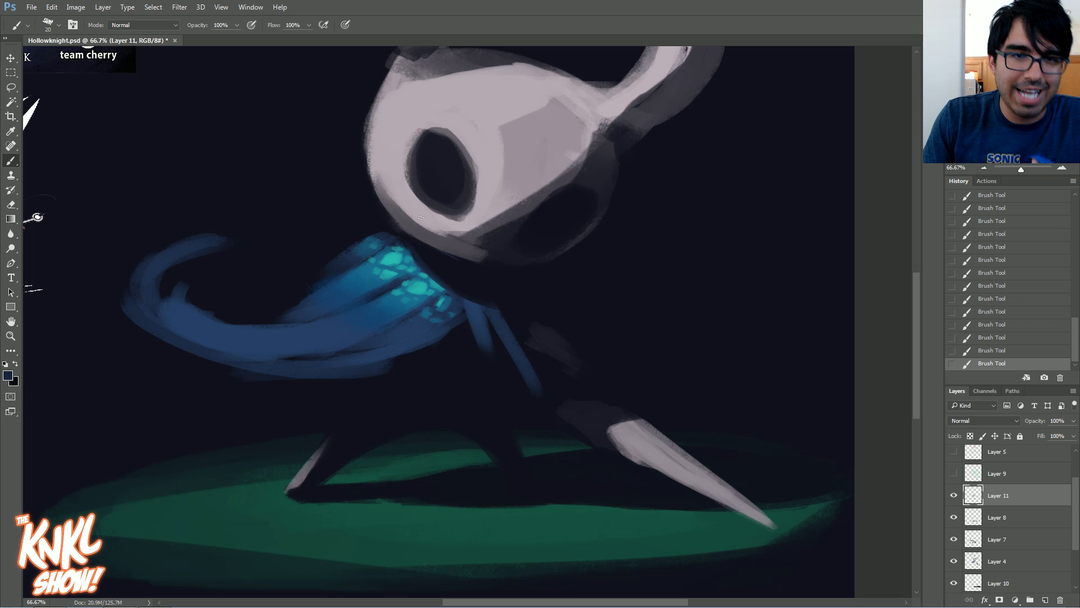
alt+click(371, 248)
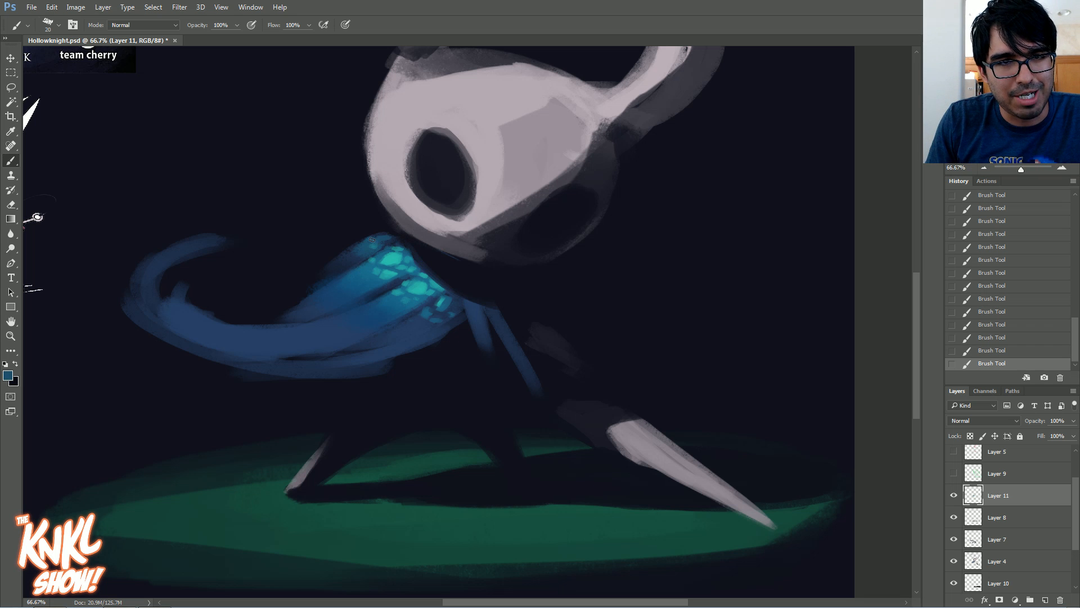
Sample dark blue from the cloak's upper edge and paint shadow folds across its upper and lower sweep
alt+click(325, 258)
alt+click(341, 266)
drag(256, 316, 348, 307)
key(bracketleft)
key(bracketright)
drag(227, 345, 346, 348)
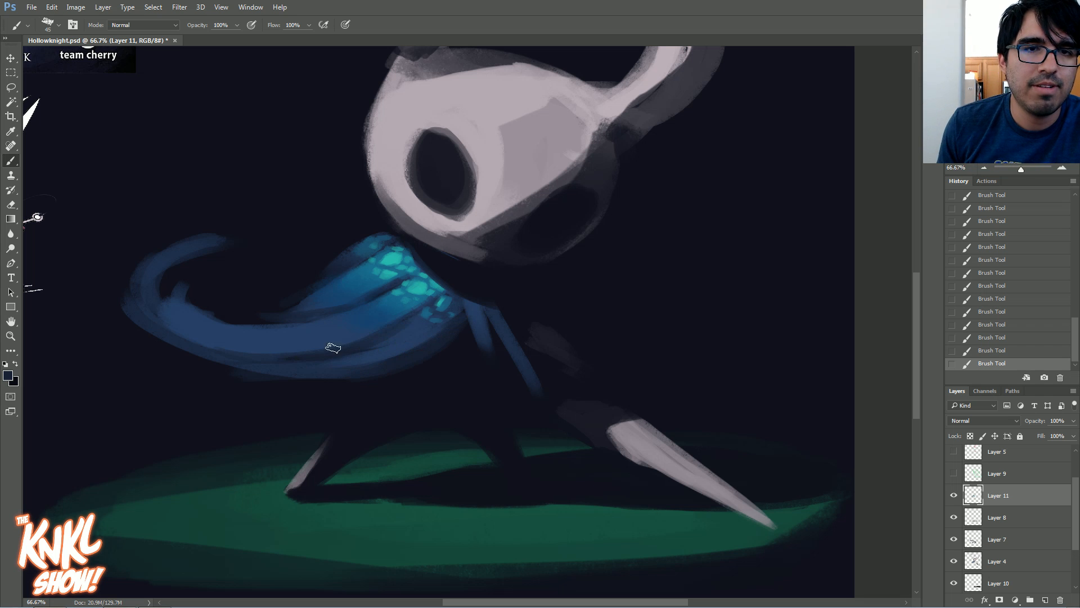
Paint larger, dimmer teal-blue spots down the cloak's middle and lower folds using sampled turquoise and blue
drag(482, 192, 539, 264)
alt+click(446, 345)
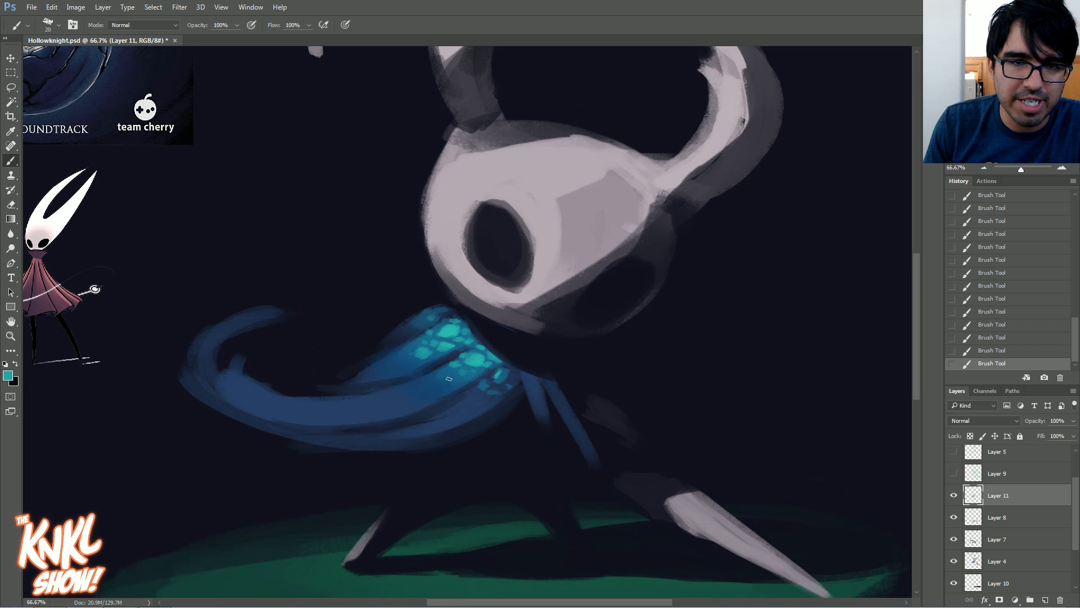
drag(444, 373, 431, 388)
alt+click(437, 380)
alt+click(424, 389)
alt+click(446, 383)
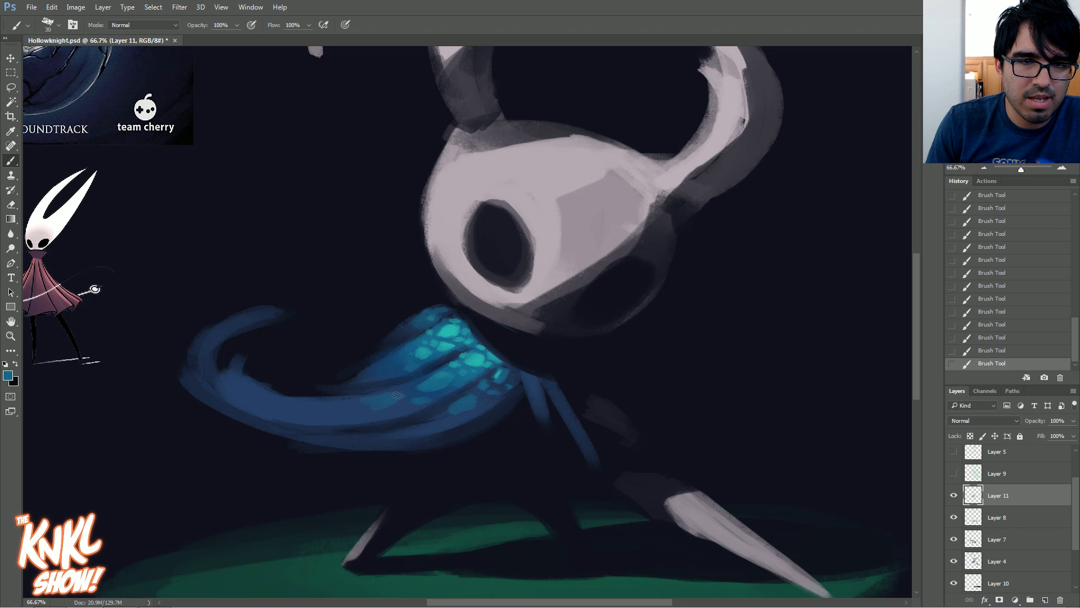
Touch up the cloak's inner fold and edge with sampled blue and dark navy, and resample the highlight turquoise
alt+click(361, 408)
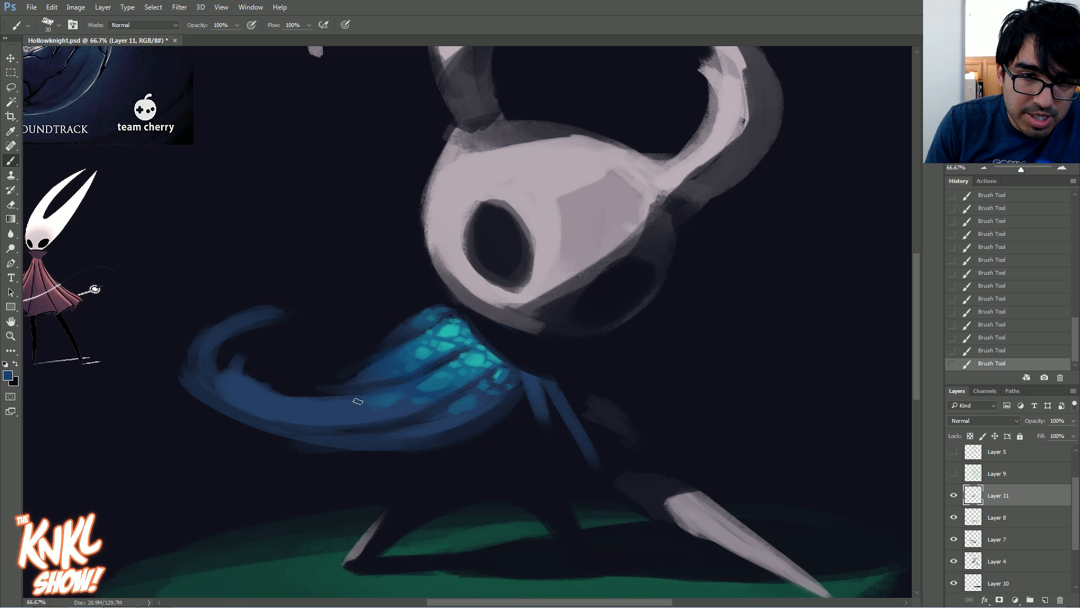
alt+click(338, 390)
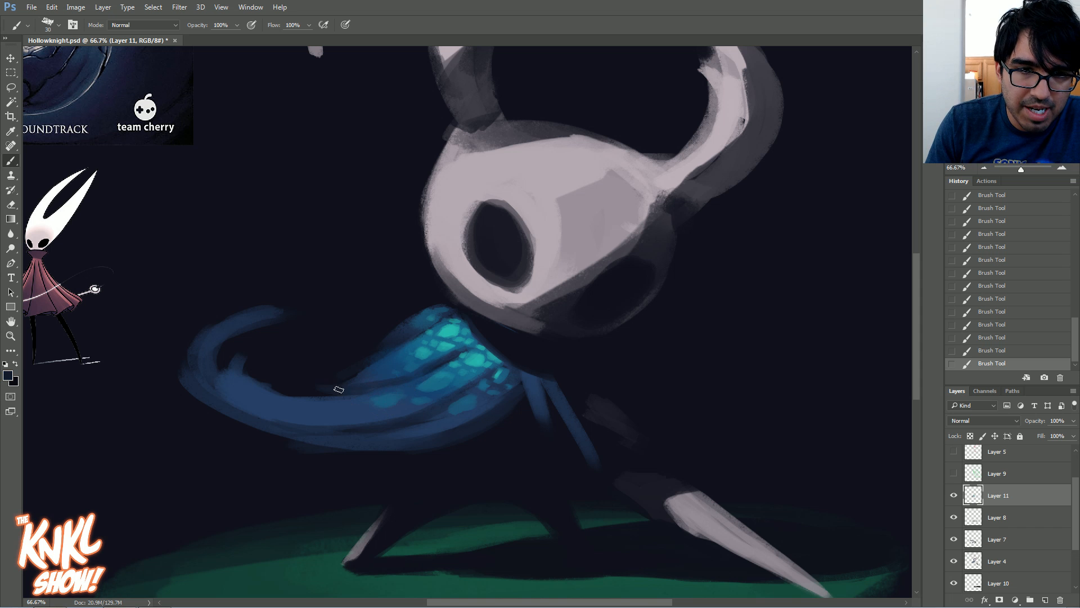
alt+click(474, 362)
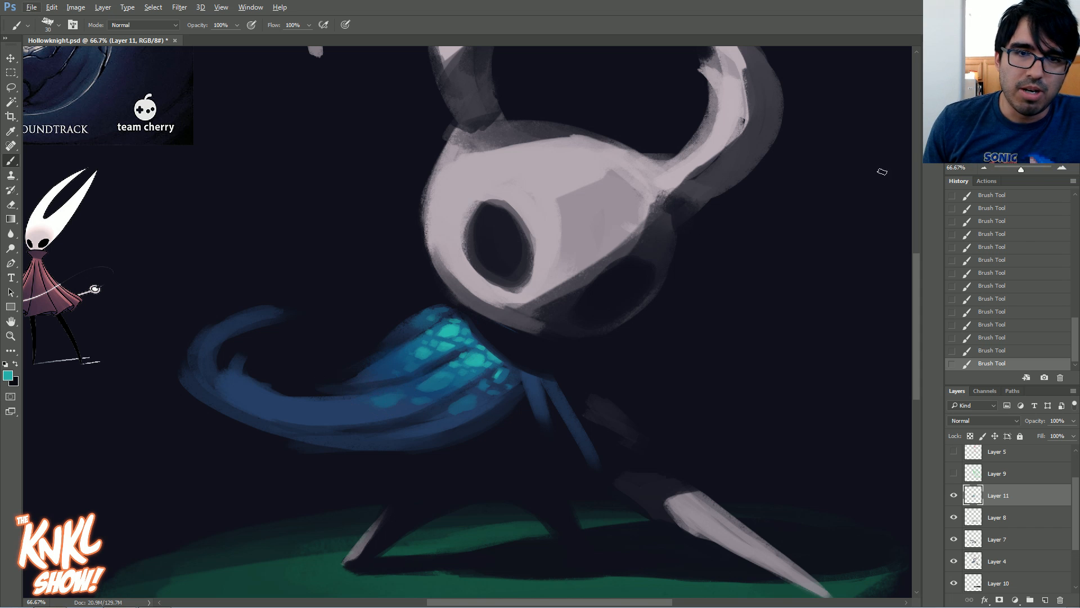
Set a bright red foreground colour and add a new layer above Layer 11 for annotation with a smaller brush
click(1062, 168)
drag(665, 347, 626, 288)
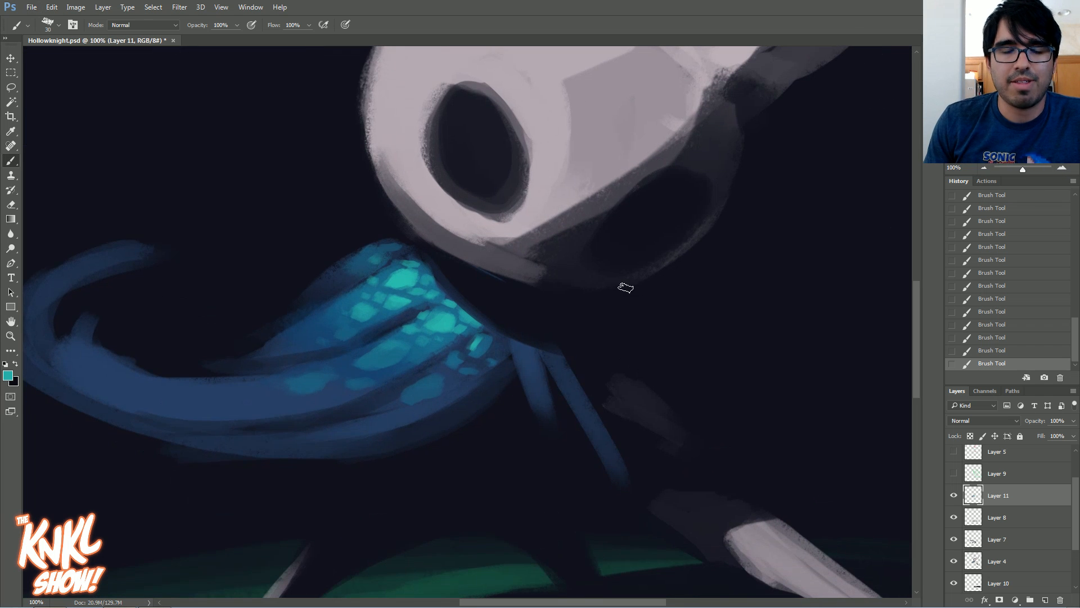
click(10, 375)
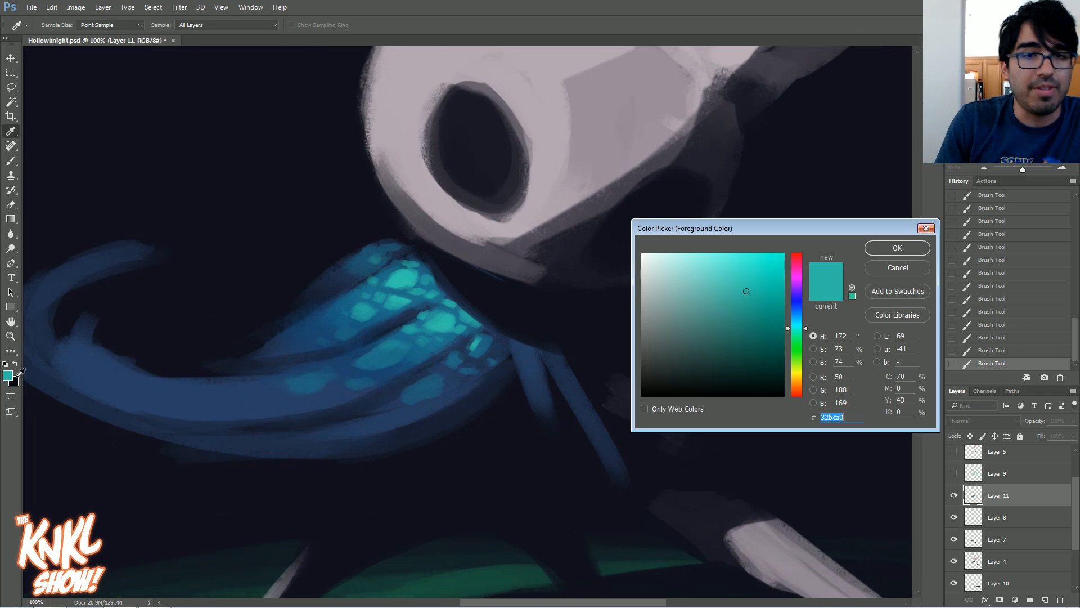
drag(799, 288, 801, 260)
click(776, 261)
click(897, 249)
key(b)
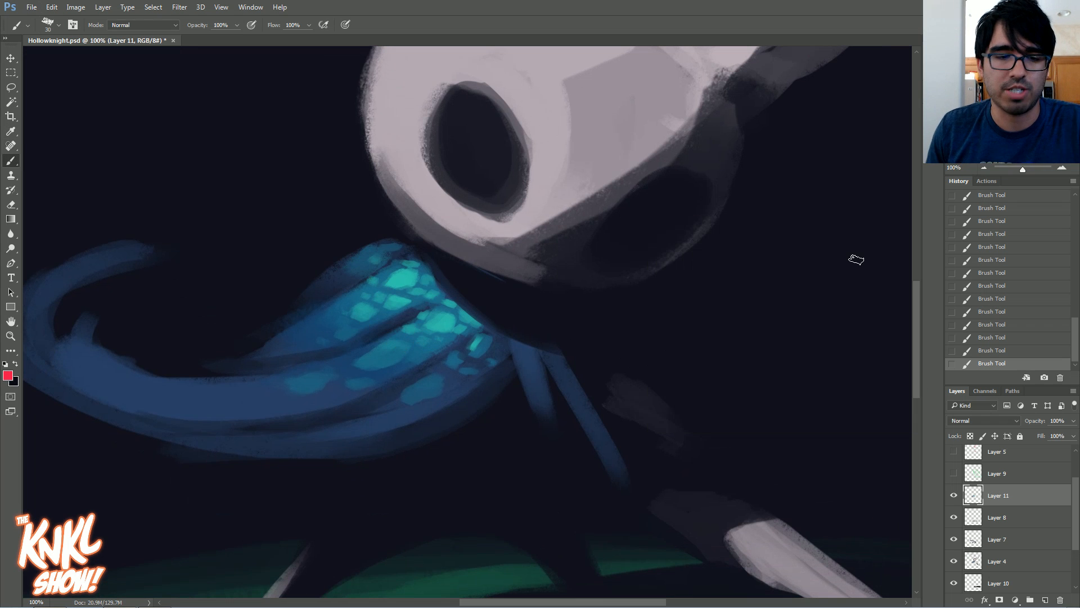
key(ctrl+shift+n)
key(Return)
key(bracketleft)
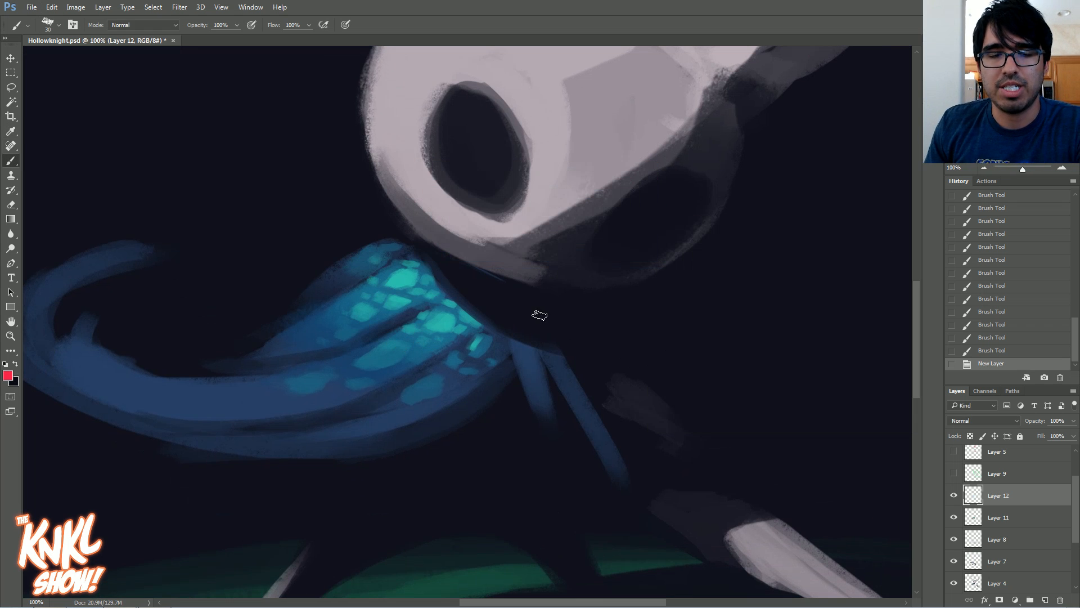
Circle the two brightest spot clusters on the cloak's shoulder and outline their central spots in red
mouse_move(391, 311)
mouse_down()
mouse_move(430, 260)
mouse_move(373, 313)
mouse_up()
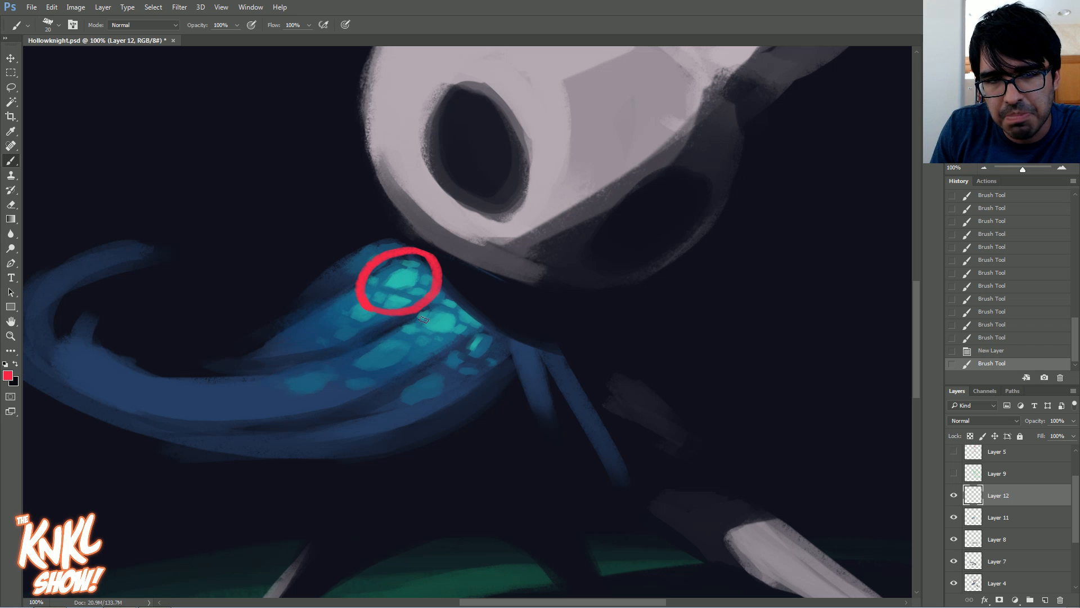
mouse_move(411, 309)
mouse_down()
mouse_move(436, 372)
mouse_move(486, 331)
mouse_move(408, 324)
mouse_up()
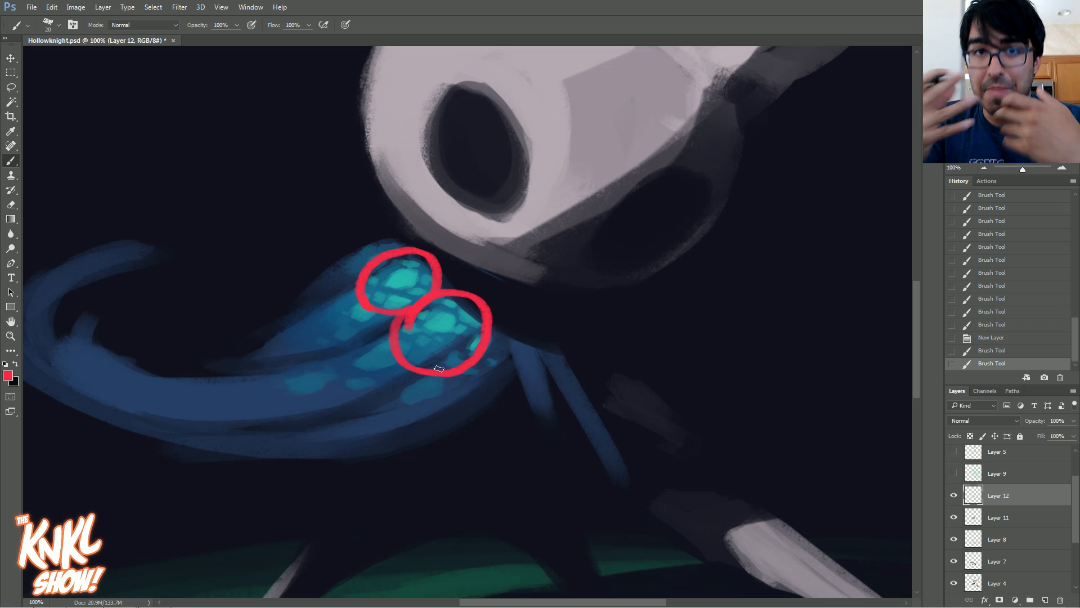
mouse_move(404, 287)
mouse_down()
mouse_move(433, 329)
mouse_move(422, 316)
mouse_up()
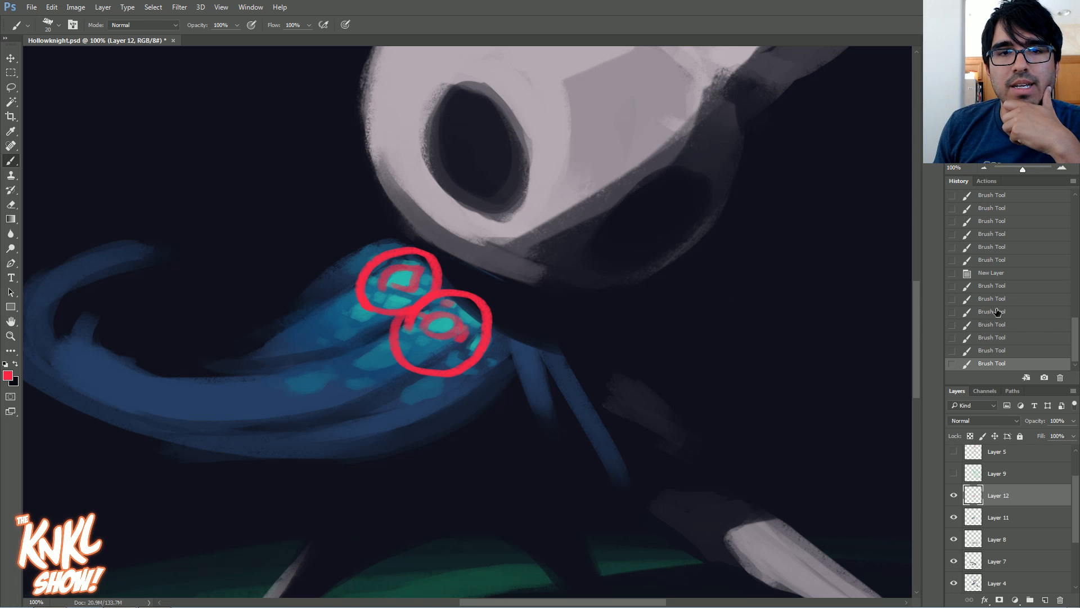
click(998, 311)
click(981, 274)
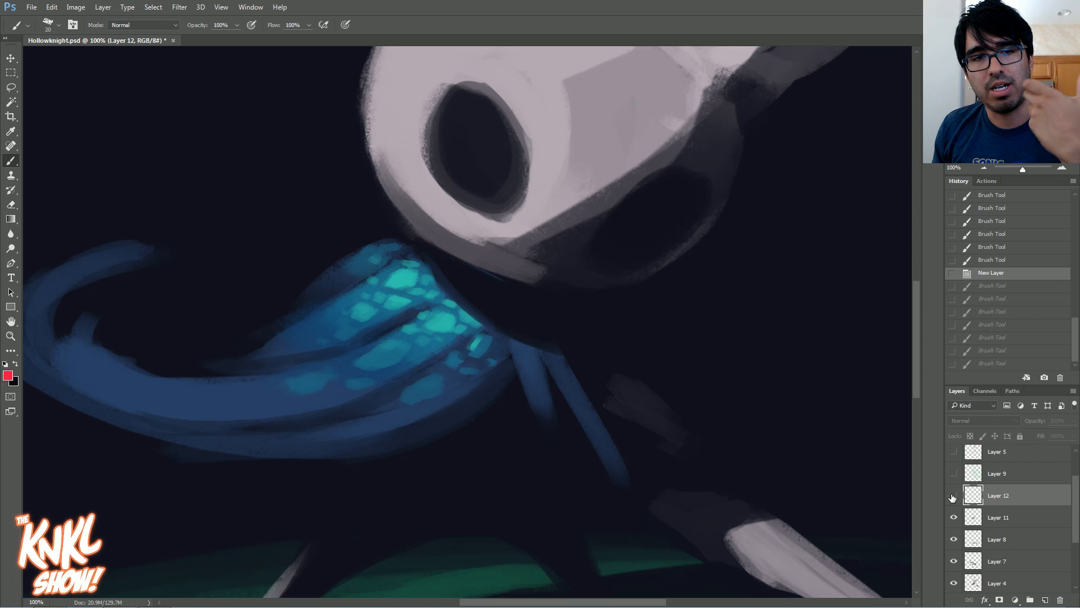
Return to Layer 11 and paint larger turquoise spots in the middle of the lower highlight cluster with a small brush
click(954, 517)
click(954, 517)
click(984, 525)
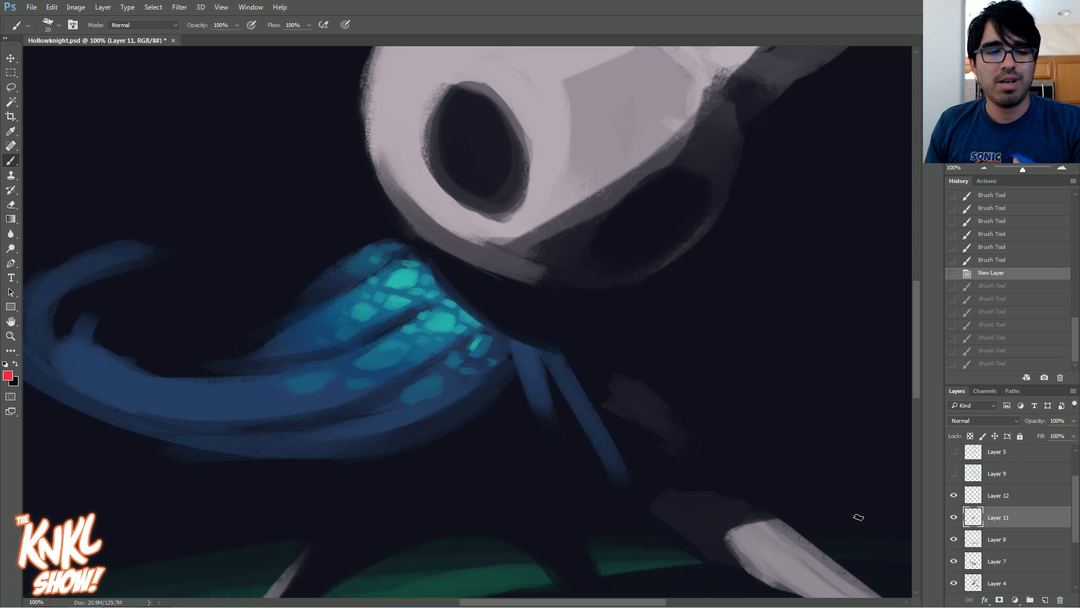
alt+click(444, 315)
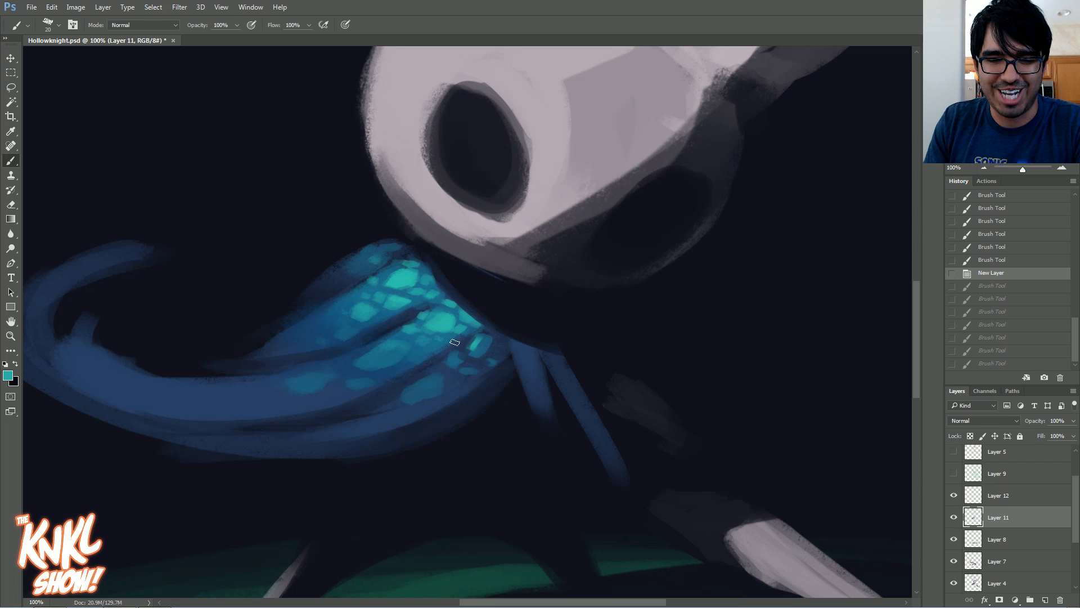
mouse_move(452, 325)
mouse_down()
mouse_move(439, 322)
mouse_move(452, 312)
mouse_move(434, 313)
mouse_up()
mouse_move(430, 318)
mouse_down()
mouse_move(426, 327)
mouse_move(445, 329)
mouse_move(430, 332)
mouse_up()
key(bracketleft)
mouse_move(423, 330)
mouse_down()
mouse_move(444, 333)
mouse_move(428, 333)
mouse_up()
mouse_move(413, 326)
mouse_down()
mouse_move(442, 343)
mouse_move(418, 352)
mouse_up()
drag(423, 347, 414, 353)
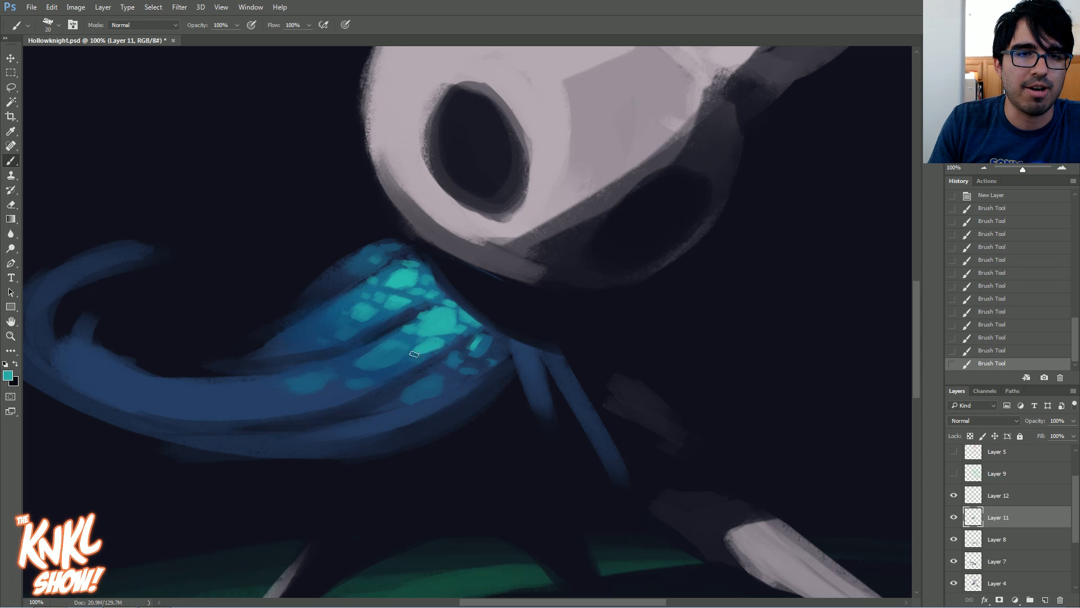
Trim the enlarged spots with sampled blue and add a small turquoise spot beside them
alt+click(405, 357)
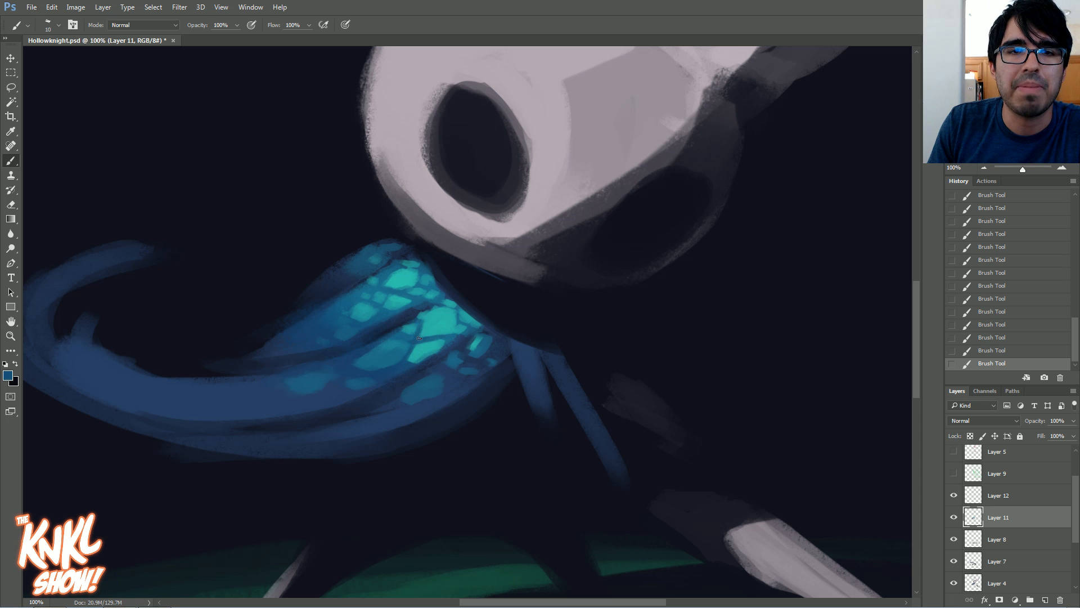
alt+click(435, 326)
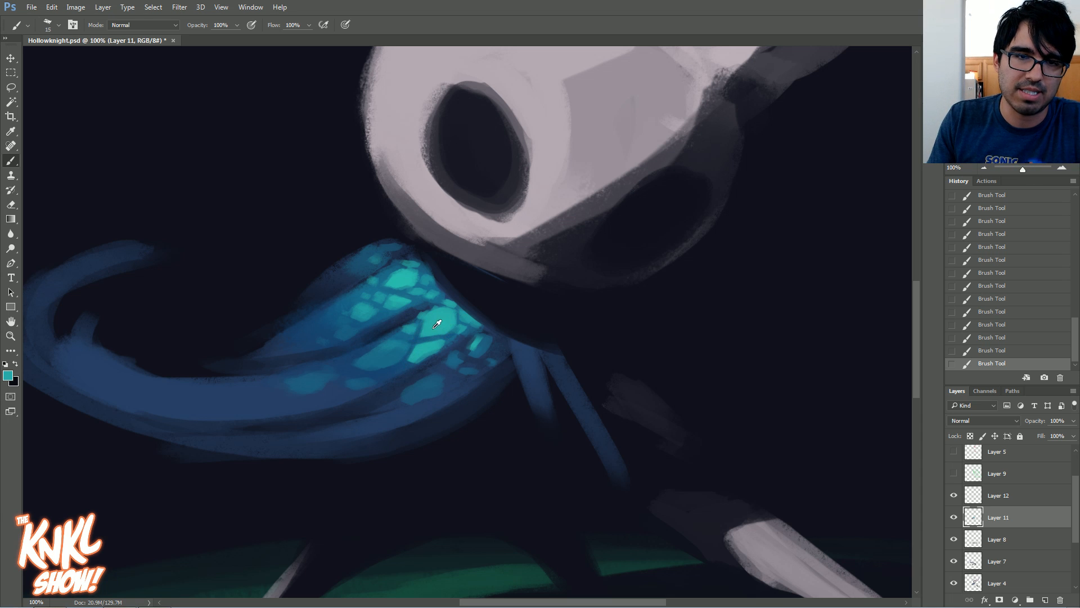
drag(412, 336, 409, 335)
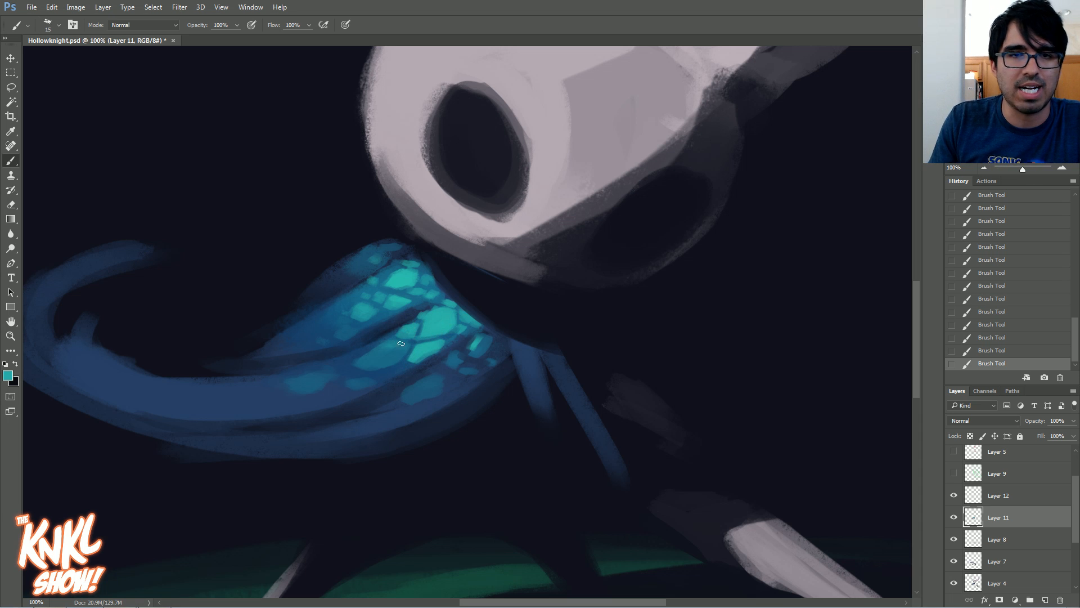
Refine the edges and dividing gaps around the largest turquoise spot with blues and turquoise sampled nearby
alt+click(457, 332)
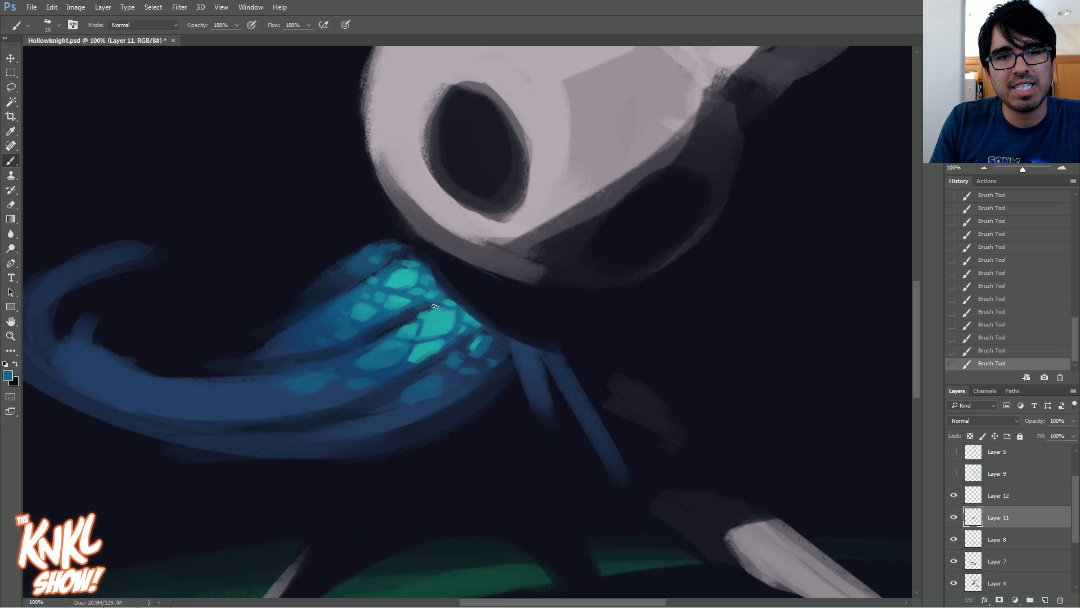
alt+click(414, 314)
alt+click(428, 306)
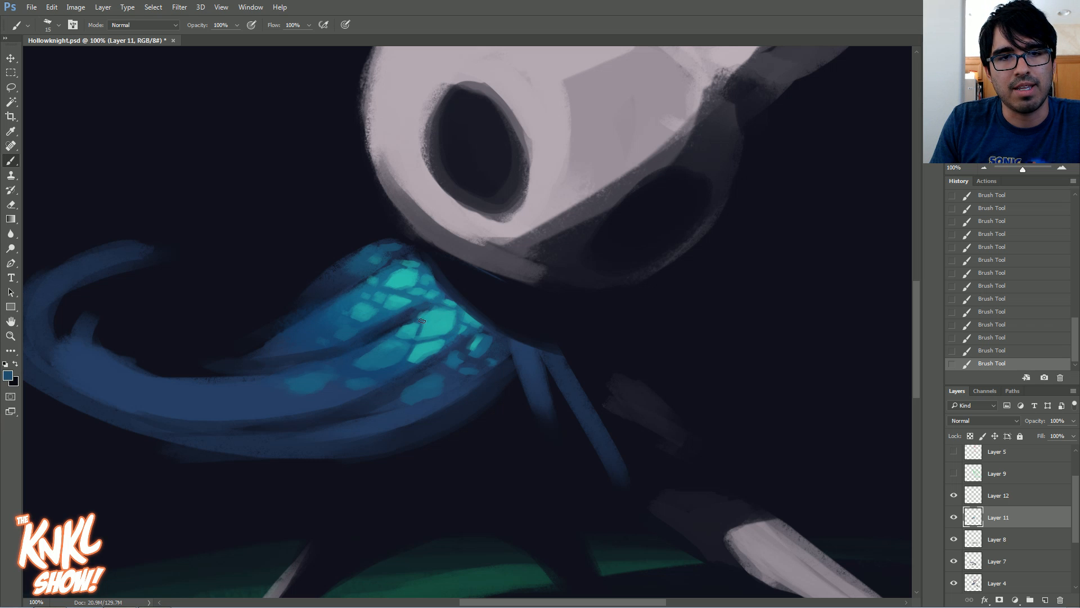
alt+click(438, 304)
alt+click(448, 304)
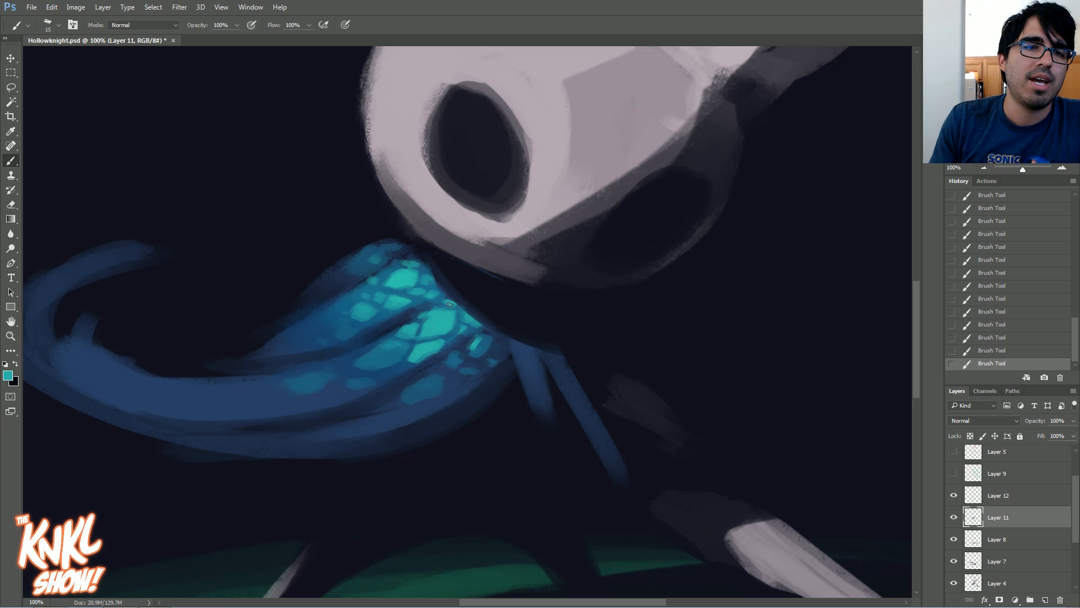
Brighten the dim spot on the cloak's middle fold with sampled teal and redefine its edge in blue
alt+click(402, 347)
drag(396, 365, 379, 366)
alt+click(405, 363)
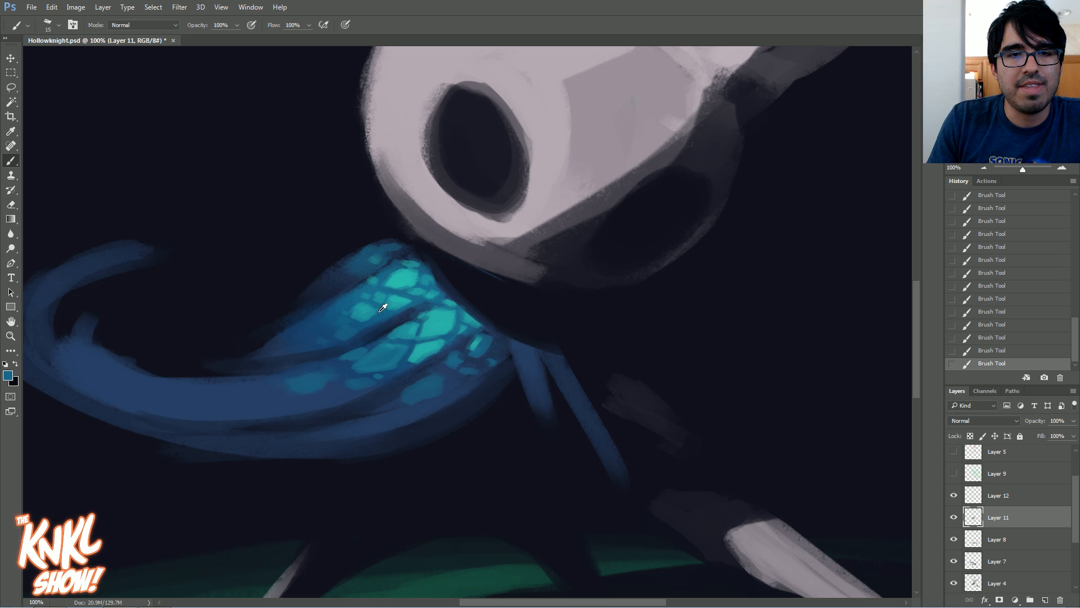
Sample turquoise and blue in the upper cluster and divide its largest highlight spot with thin blue gaps
alt+click(398, 303)
alt+click(409, 281)
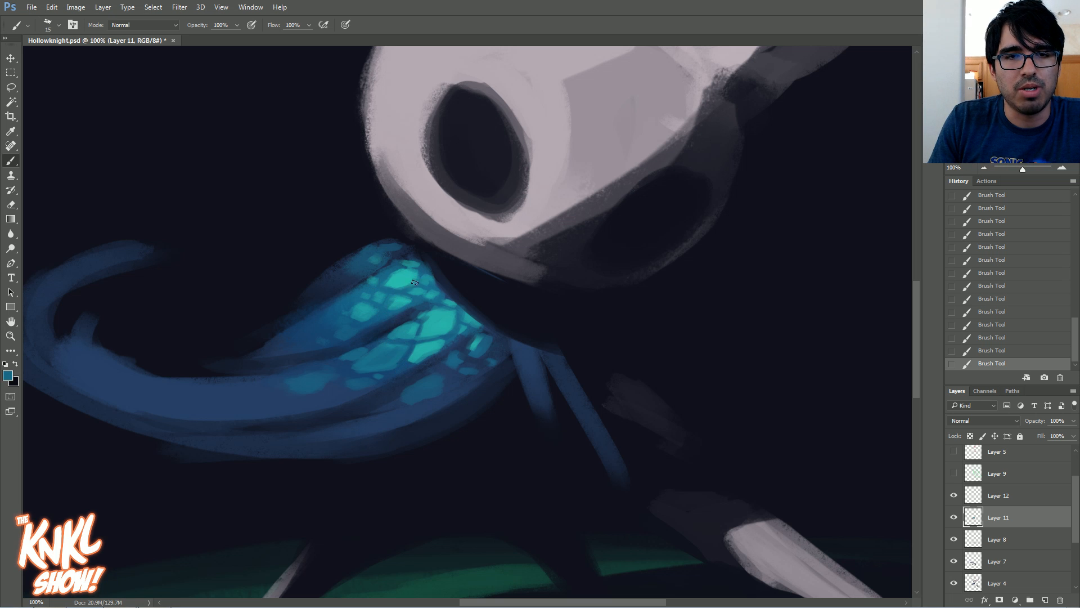
alt+click(407, 280)
alt+click(405, 282)
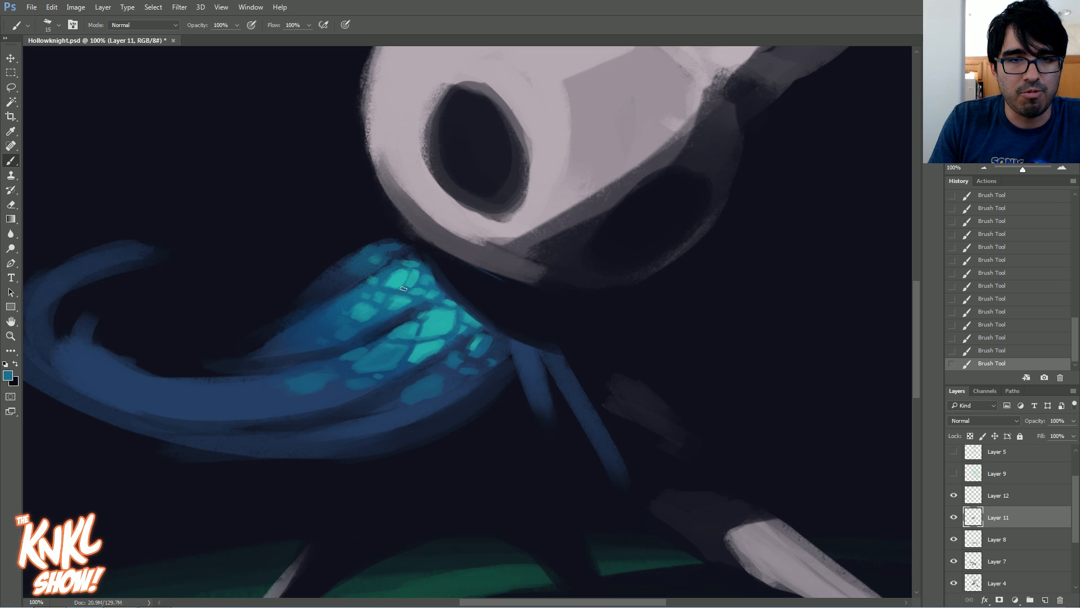
Refine the gaps around the cloak's upper turquoise spots with sampled teal and dark blue
alt+click(430, 332)
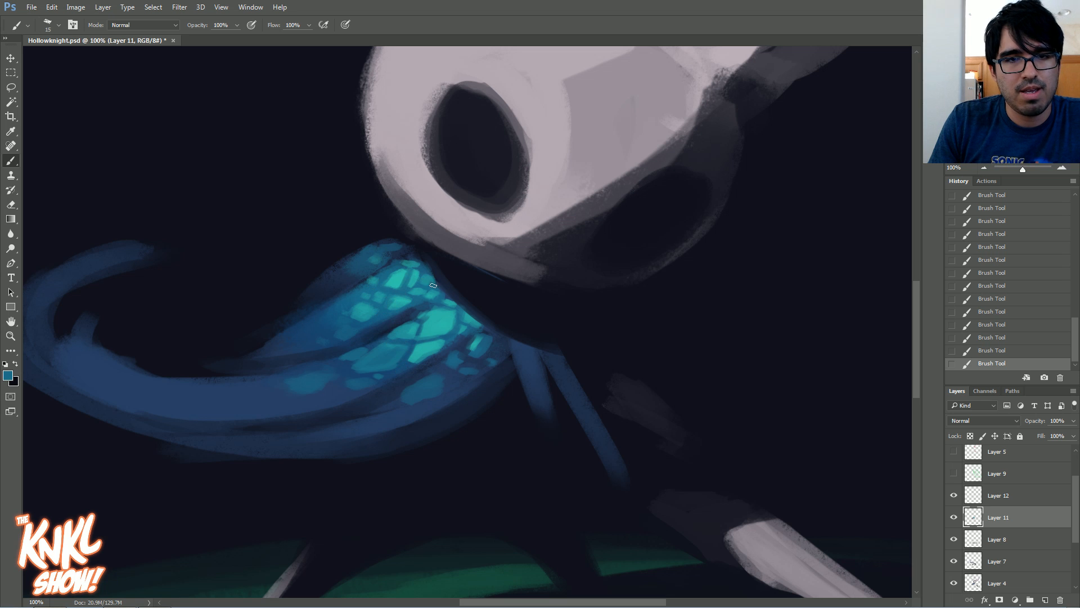
alt+click(423, 334)
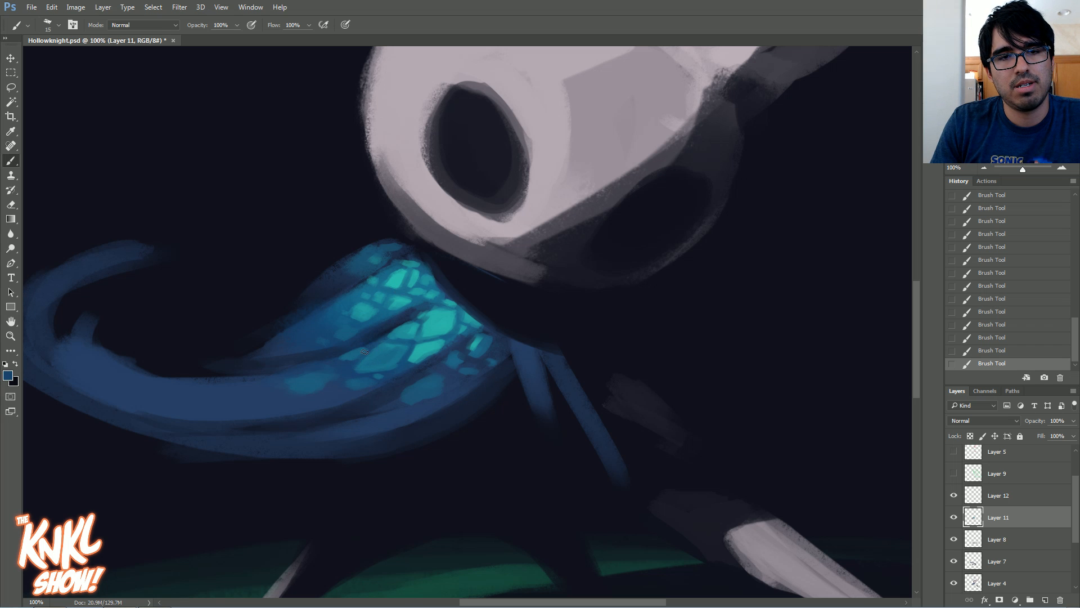
key(ctrl+minus)
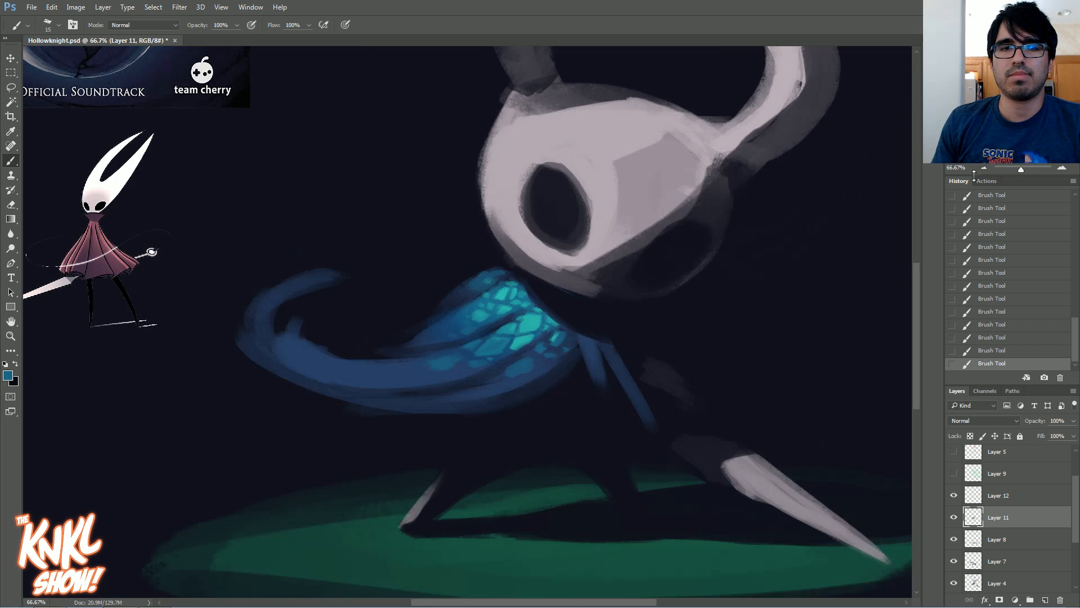
drag(521, 410, 446, 436)
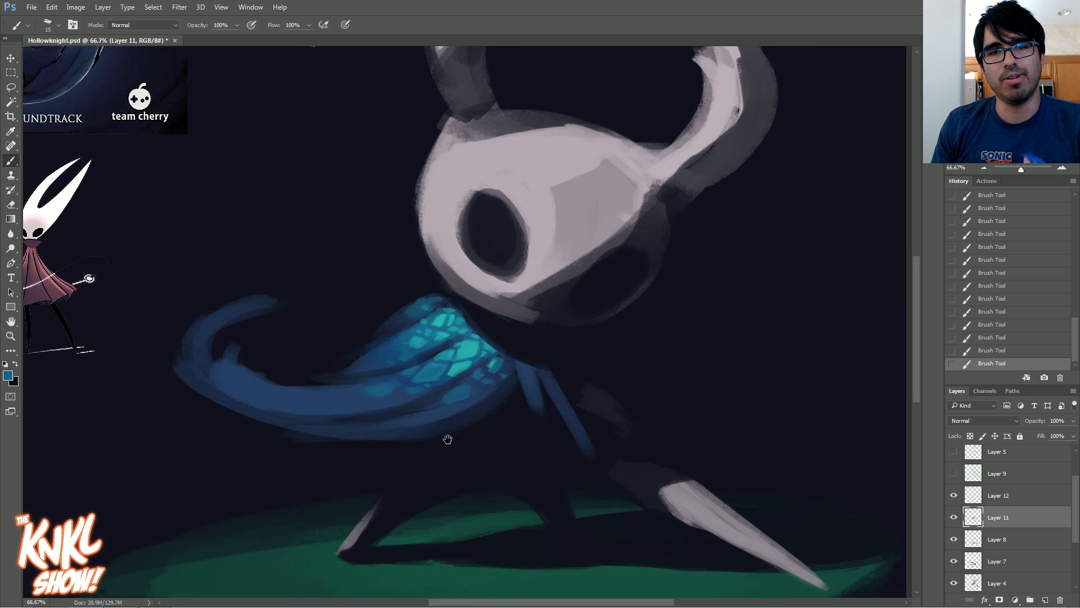
Darken the blue sampled from the cloak's tail and shade the tail's inner curve with a much larger brush
alt+click(186, 329)
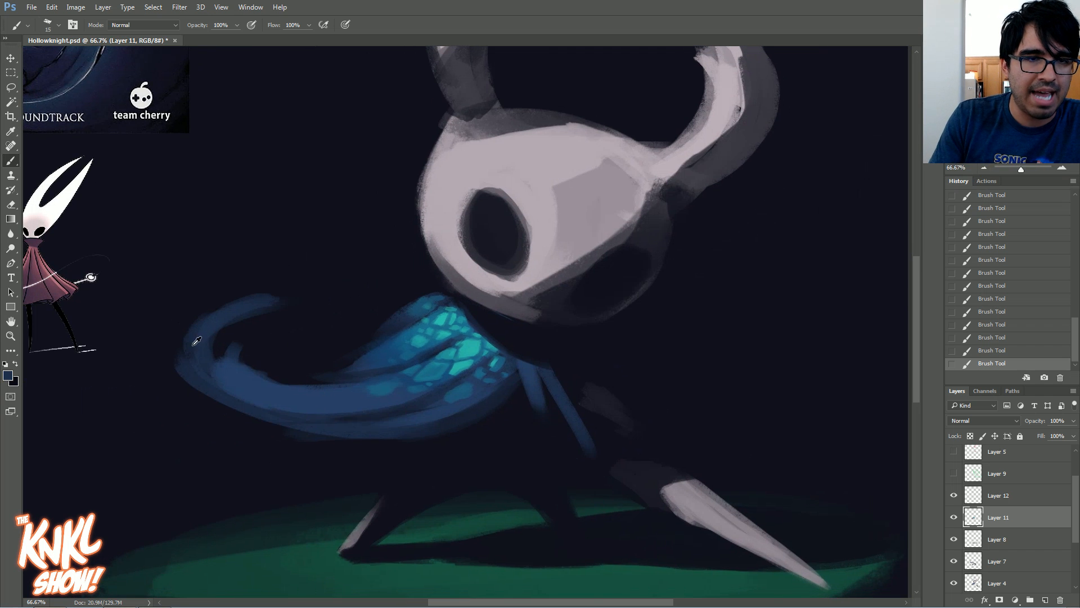
click(7, 375)
click(796, 306)
click(711, 366)
click(882, 250)
key(bracketright)
key(bracketright)
key(bracketright)
key(bracketright)
key(bracketright)
key(bracketright)
key(bracketright)
key(bracketright)
key(bracketright)
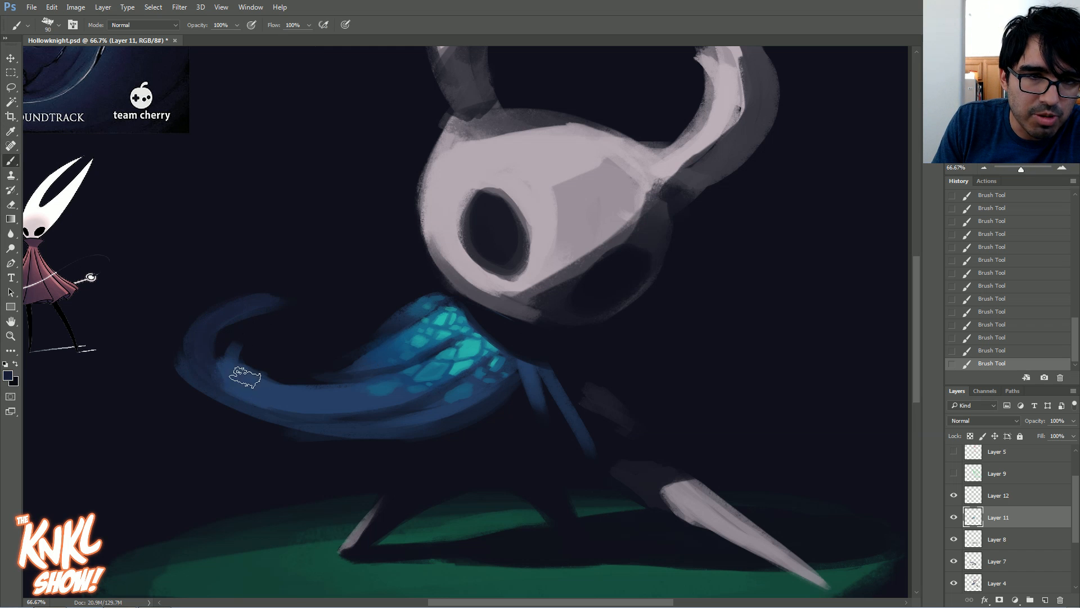
key(bracketright)
key(bracketright)
key(bracketright)
Trim the inner edge of the cloak's curled tail with the sampled dark background colour and a smaller brush
key(bracketleft)
key(bracketleft)
key(bracketleft)
key(bracketleft)
key(bracketleft)
key(bracketleft)
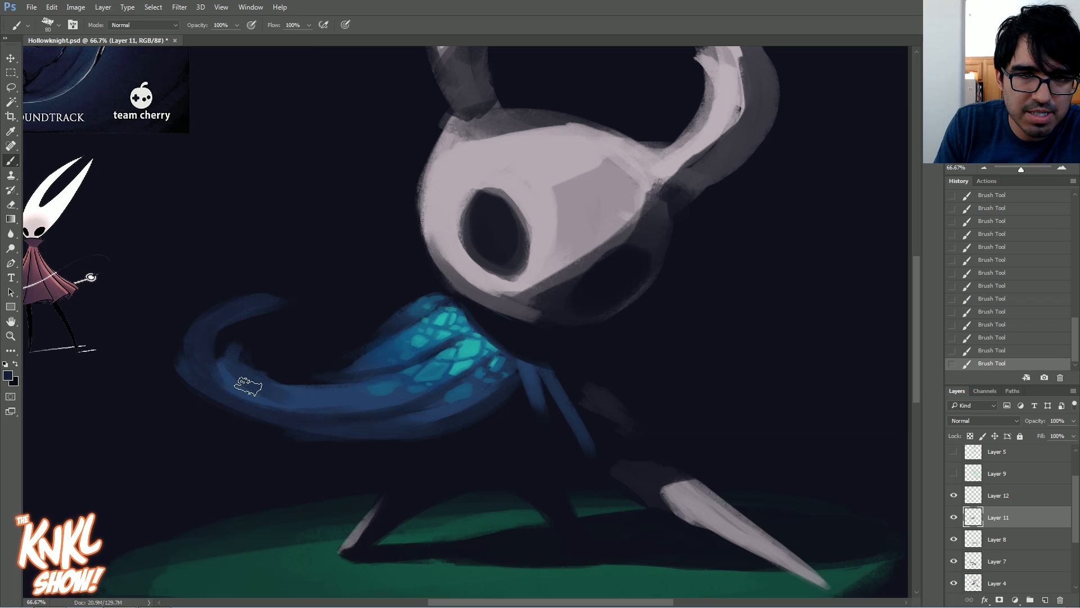
alt+click(273, 360)
mouse_move(259, 355)
mouse_down()
mouse_move(246, 326)
mouse_move(269, 311)
mouse_up()
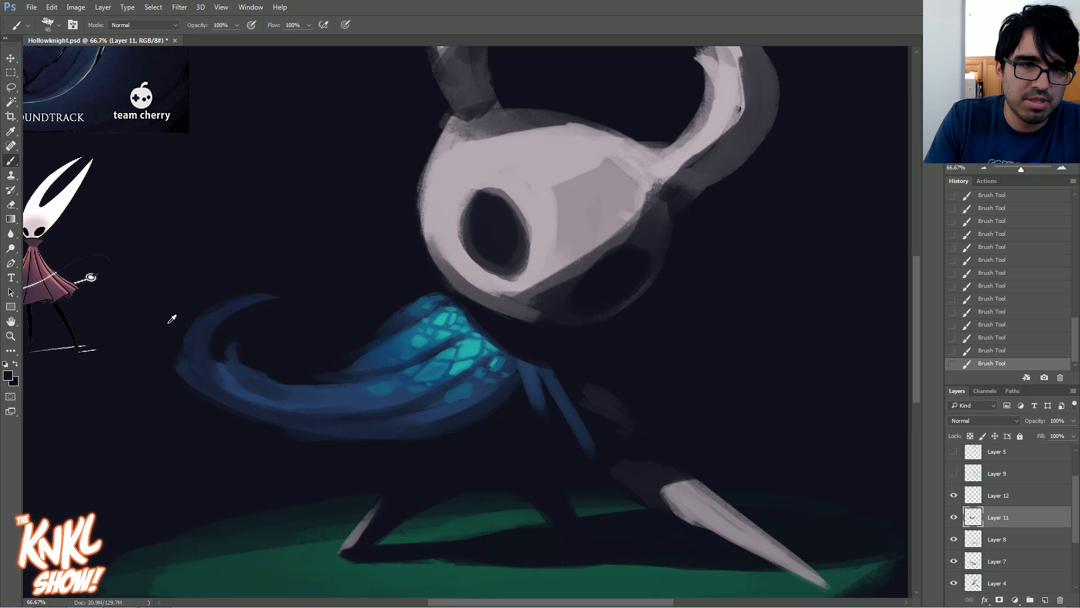
Soften the glowing spots on the cloak's middle and lower folds with sampled blues and an enlarged brush
alt+click(414, 383)
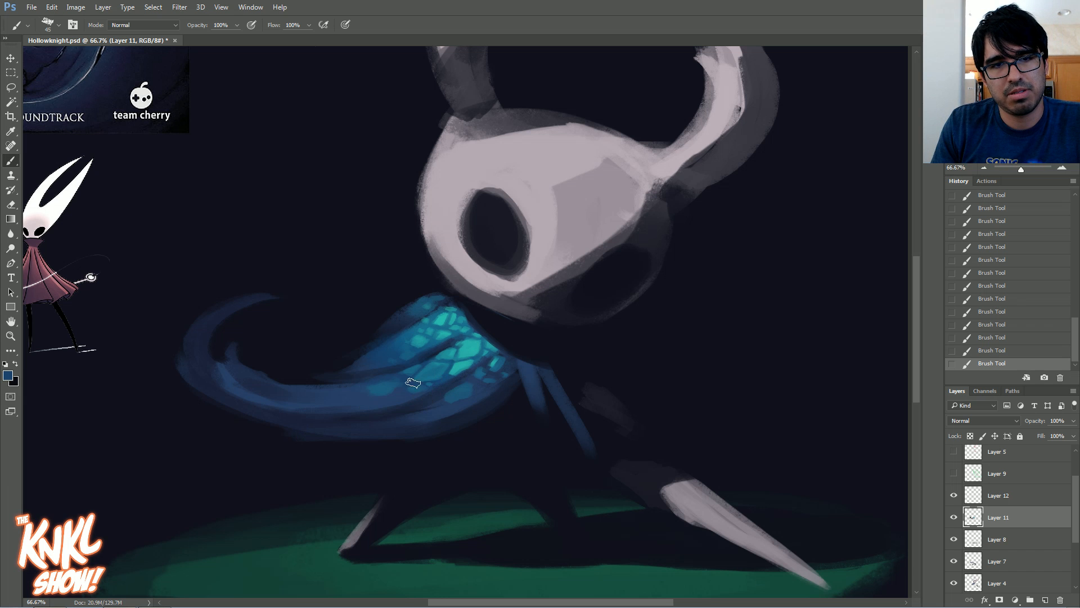
key(bracketright)
key(bracketright)
key(bracketright)
key(bracketright)
key(bracketright)
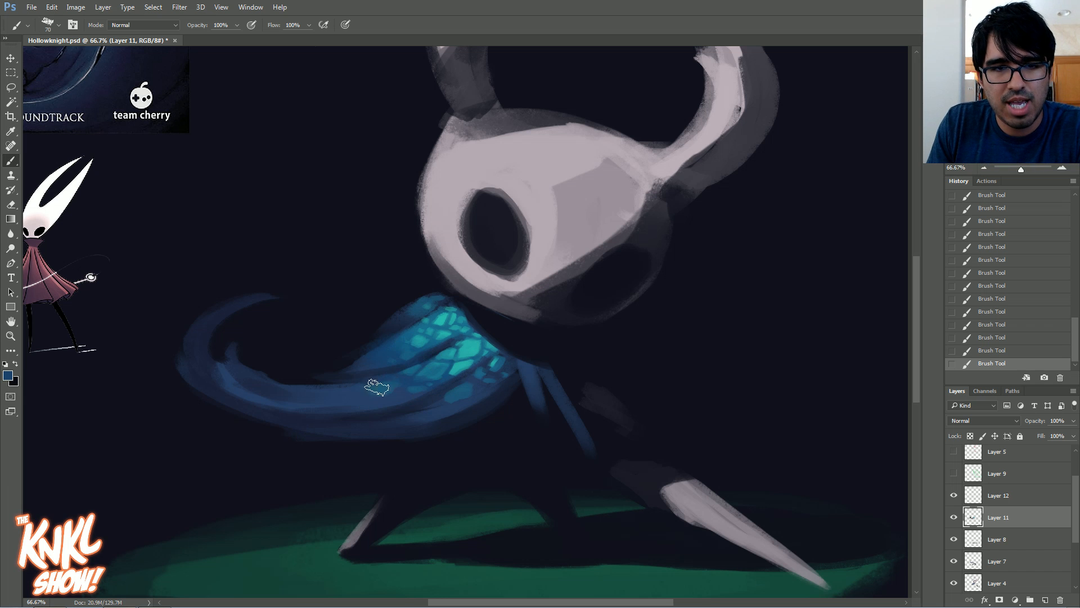
alt+click(450, 369)
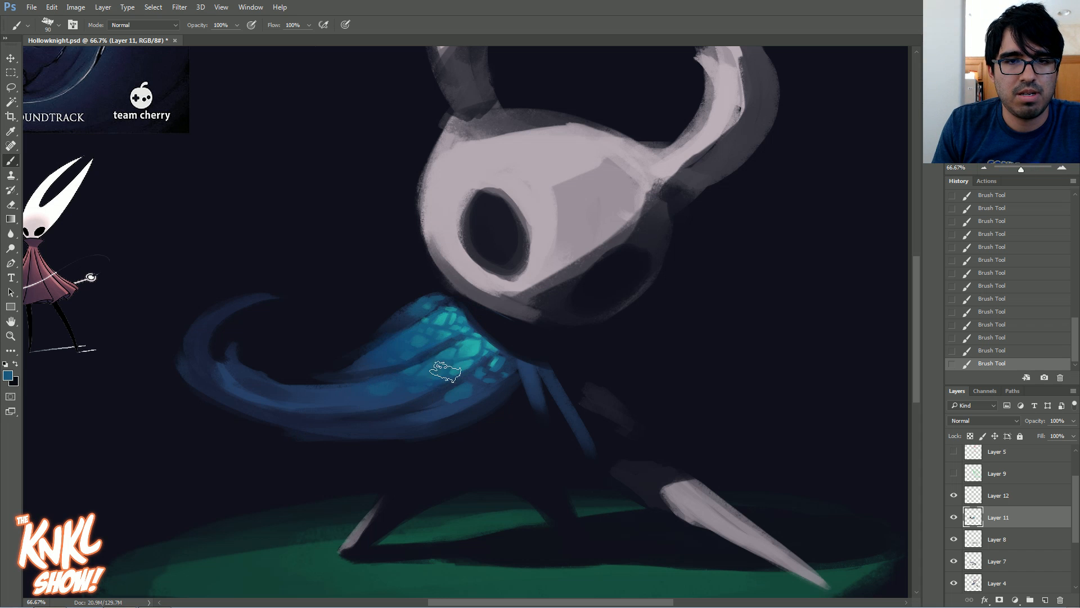
Rework the spots and fold edges along the cloak's lower fold with nearby sampled blues and a smaller brush
alt+click(445, 403)
key(bracketleft)
key(bracketleft)
key(bracketleft)
key(bracketleft)
key(bracketleft)
key(bracketleft)
key(bracketleft)
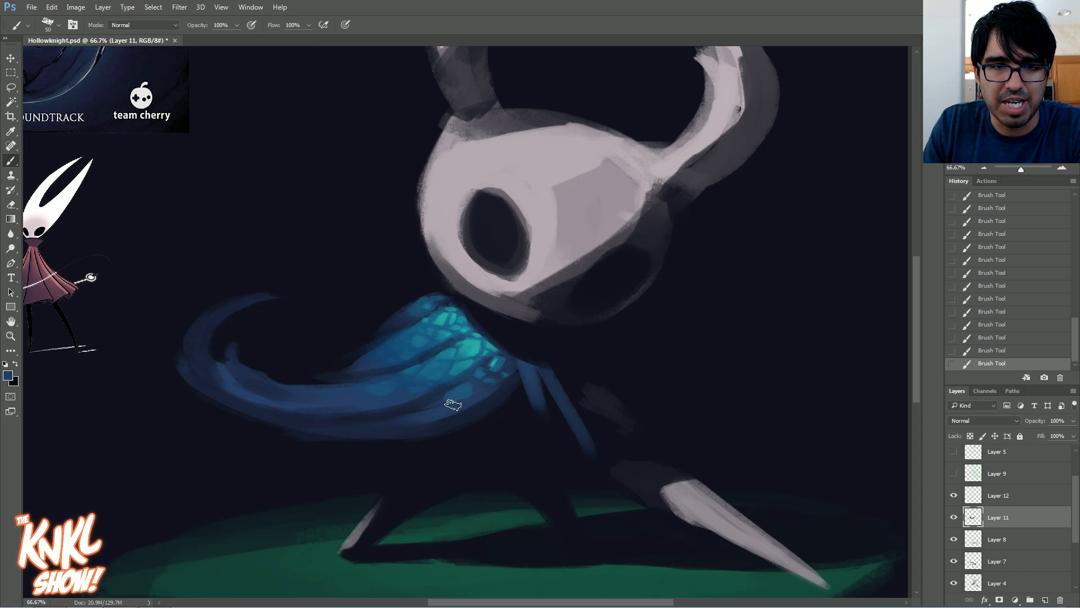
alt+click(455, 398)
alt+click(456, 405)
mouse_move(449, 401)
mouse_down()
mouse_move(469, 401)
mouse_move(449, 397)
mouse_up()
alt+click(468, 388)
alt+click(439, 398)
alt+click(435, 391)
Touch up the fold line beside the upper spot cluster with sampled teal and dark blue
drag(659, 451, 436, 375)
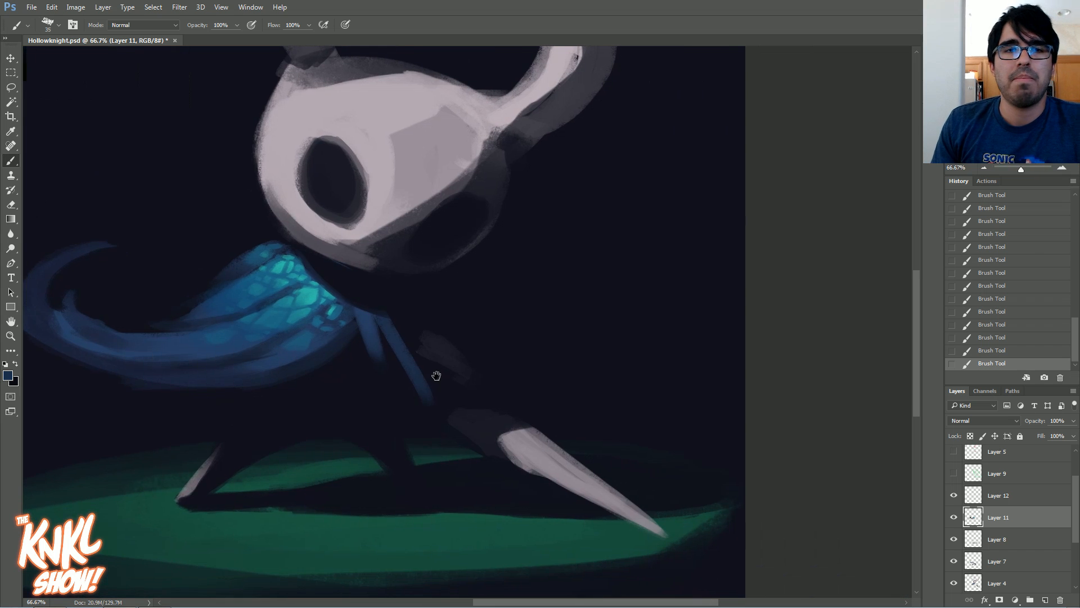
drag(720, 140, 890, 195)
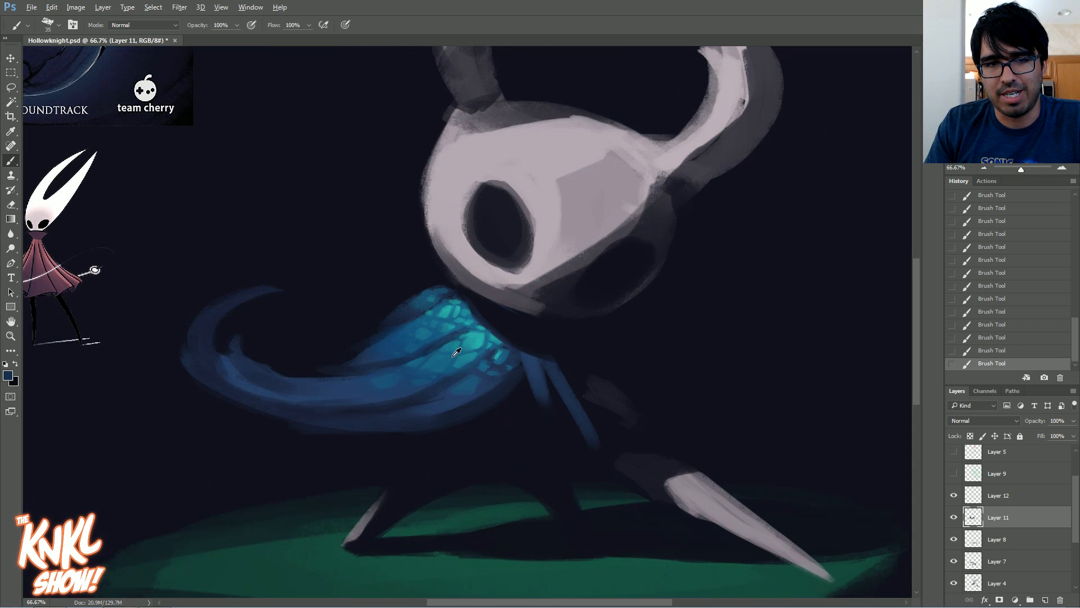
alt+click(436, 337)
alt+click(389, 333)
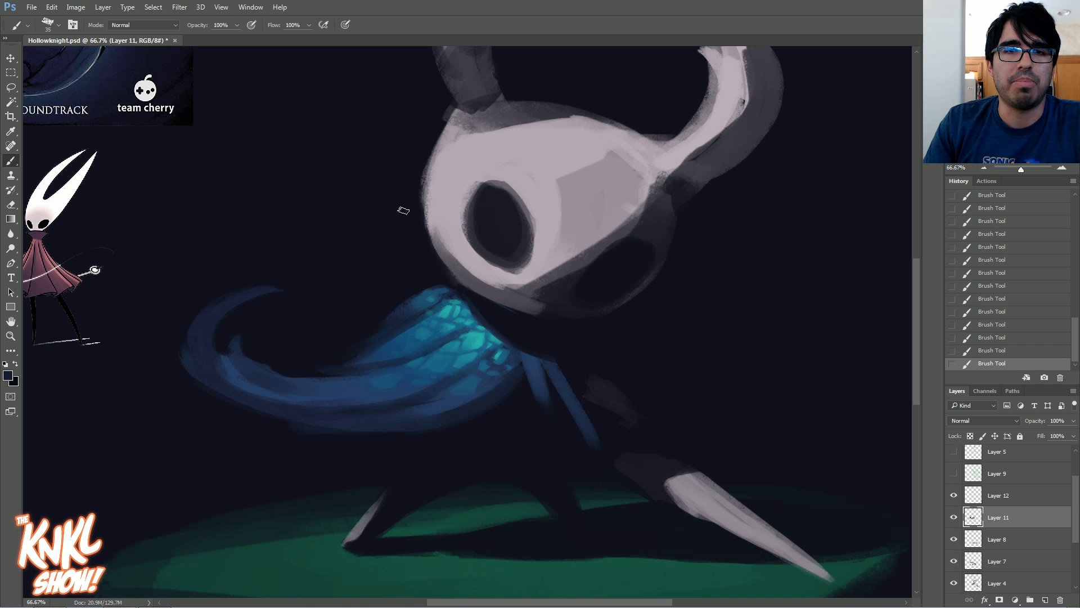
scroll(467, 322, down, 3)
scroll(467, 322, up, 5)
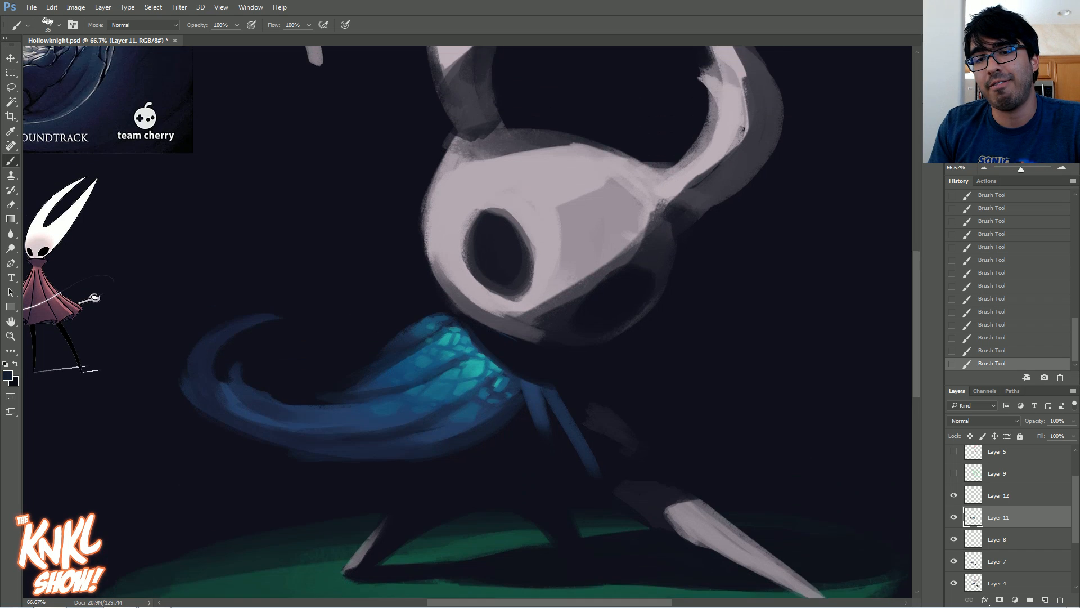
scroll(467, 322, down, 2)
scroll(611, 438, down, 2)
Brighten the green sampled from the ground to about #1fae4e and create a new layer for the grass
alt+click(482, 509)
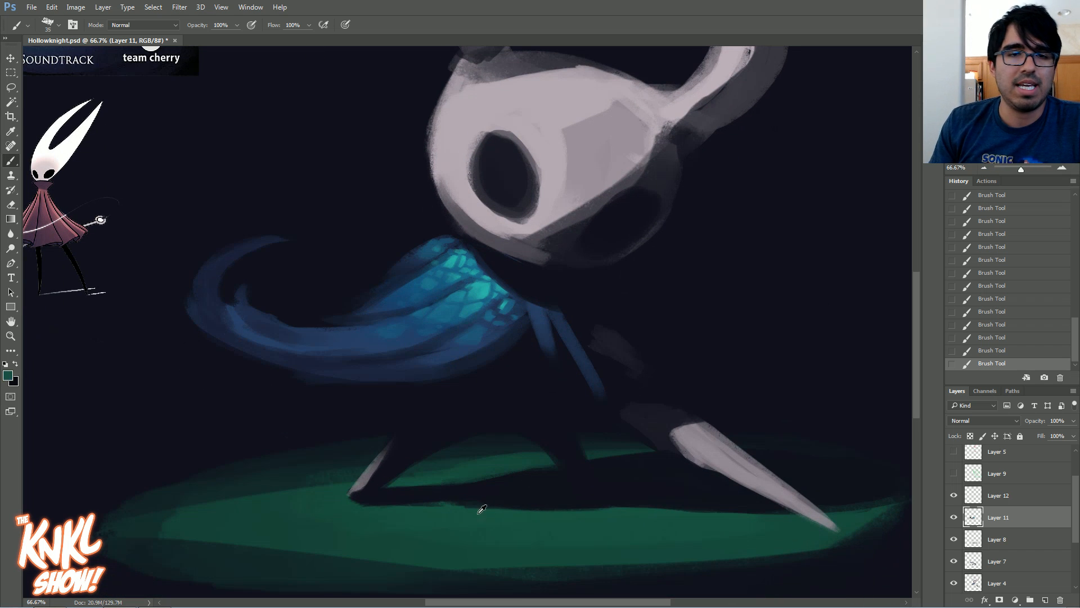
click(10, 376)
click(800, 341)
drag(768, 338, 757, 296)
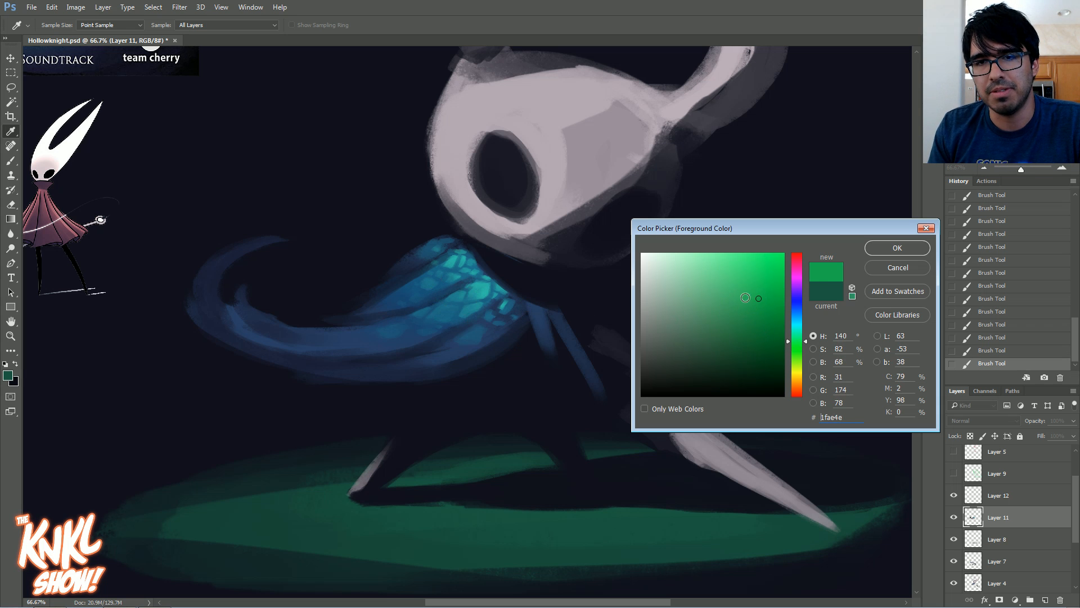
click(882, 251)
key(ctrl+shift+alt+n)
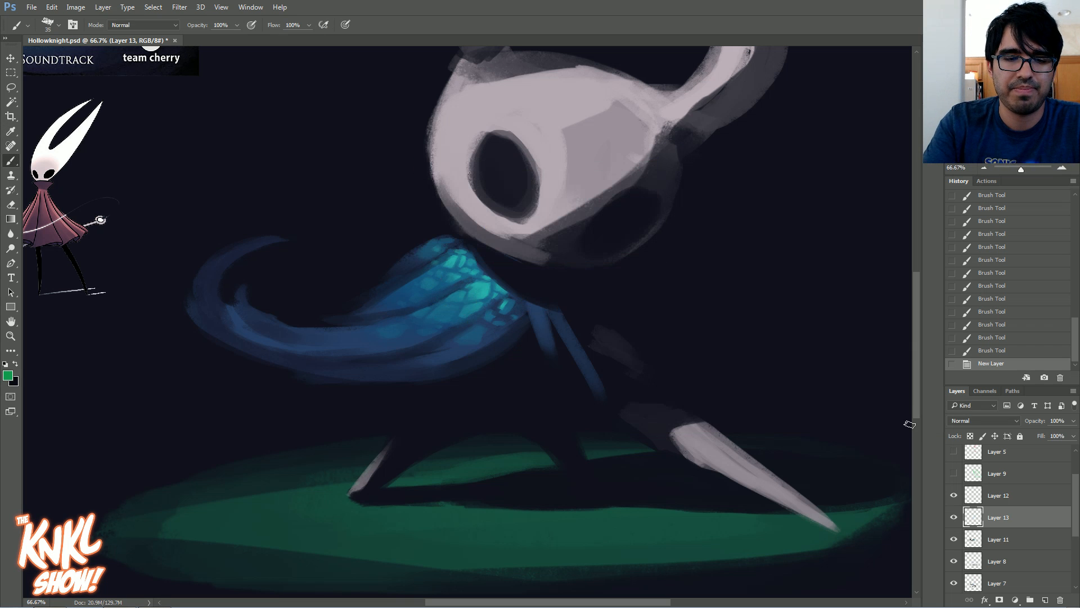
Paint bright green grass patches on the ground in front of the character's legs
mouse_move(482, 514)
mouse_down()
mouse_move(430, 517)
mouse_move(497, 521)
mouse_move(445, 521)
mouse_move(480, 523)
mouse_up()
mouse_move(488, 519)
mouse_down()
mouse_move(465, 518)
mouse_move(481, 518)
mouse_up()
mouse_move(482, 517)
mouse_down()
mouse_move(467, 518)
mouse_move(499, 519)
mouse_up()
mouse_move(485, 523)
mouse_down()
mouse_move(453, 523)
mouse_move(436, 558)
mouse_move(323, 527)
mouse_up()
key(bracketright)
key(bracketleft)
drag(411, 554, 349, 532)
mouse_move(349, 532)
mouse_down()
mouse_move(371, 519)
mouse_move(373, 540)
mouse_move(416, 548)
mouse_up()
mouse_move(416, 551)
mouse_down()
mouse_move(372, 533)
mouse_move(426, 541)
mouse_up()
mouse_move(419, 529)
mouse_down()
mouse_move(379, 516)
mouse_move(405, 542)
mouse_up()
Add upright grass blades beside the back foot and small green tufts at both sides of the ground
key(bracketleft)
mouse_move(256, 474)
mouse_down()
mouse_move(288, 515)
mouse_move(329, 448)
mouse_up()
key(bracketleft)
key(bracketleft)
mouse_move(293, 488)
mouse_down()
mouse_move(328, 448)
mouse_move(305, 500)
mouse_move(321, 484)
mouse_move(320, 499)
mouse_move(349, 513)
mouse_up()
key(bracketright)
mouse_move(622, 517)
mouse_down()
mouse_move(641, 494)
mouse_move(623, 508)
mouse_move(671, 510)
mouse_up()
key(bracketleft)
key(bracketleft)
drag(184, 502, 174, 495)
mouse_move(284, 510)
mouse_down()
mouse_move(260, 464)
mouse_move(281, 511)
mouse_up()
Shape the grass blades beside the back foot with sampled background and ground greens, undoing a stray stroke
alt+click(339, 454)
key(ctrl+z)
alt+click(269, 494)
alt+click(286, 475)
drag(266, 485, 282, 513)
alt+click(313, 466)
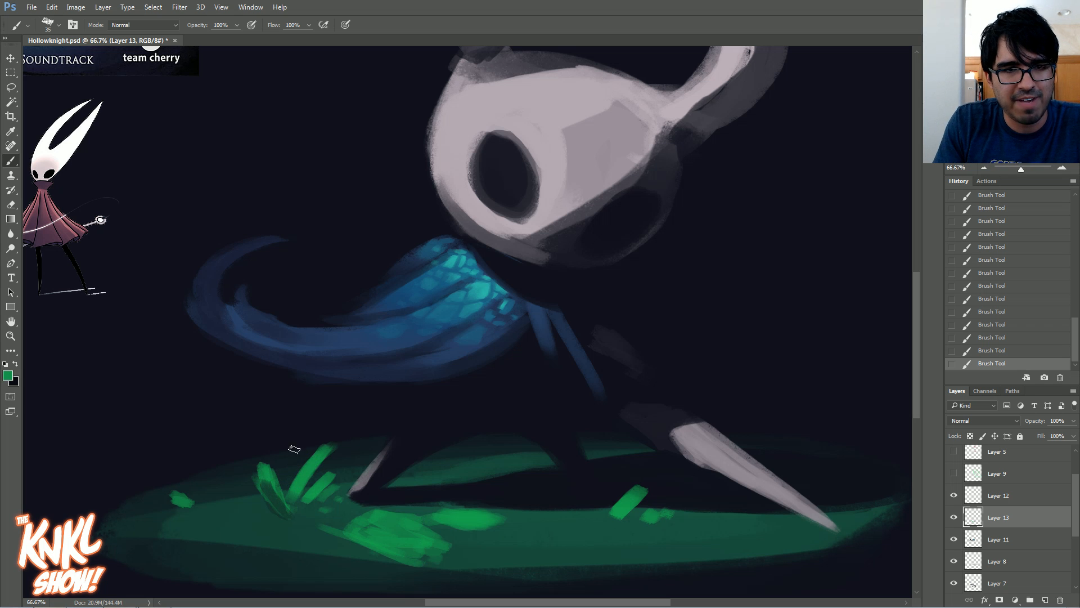
drag(301, 453, 266, 404)
drag(320, 438, 303, 407)
drag(250, 436, 227, 407)
drag(340, 466, 328, 445)
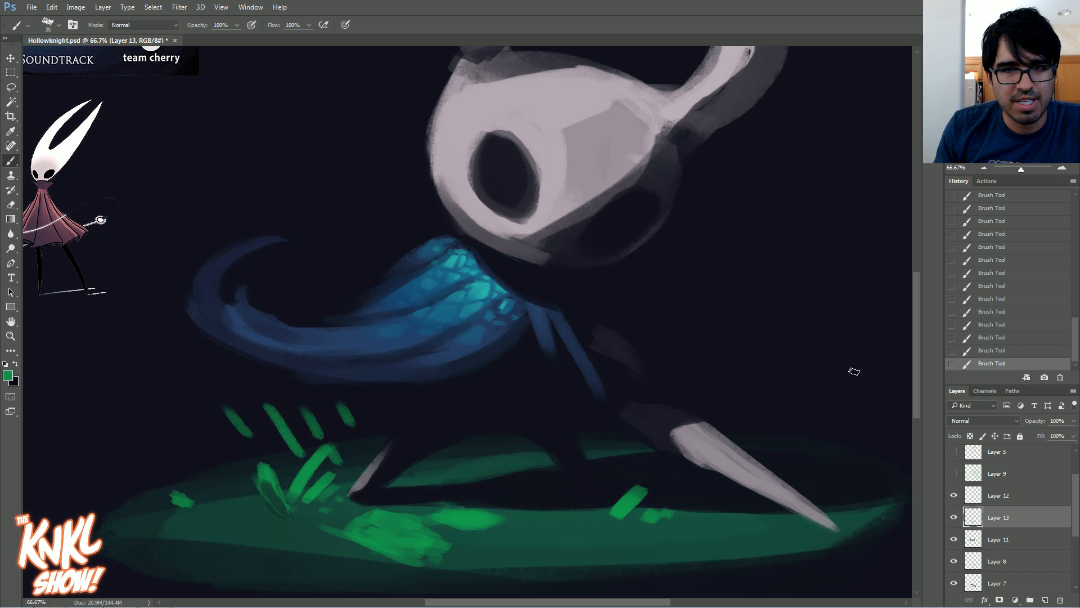
click(990, 311)
click(1024, 284)
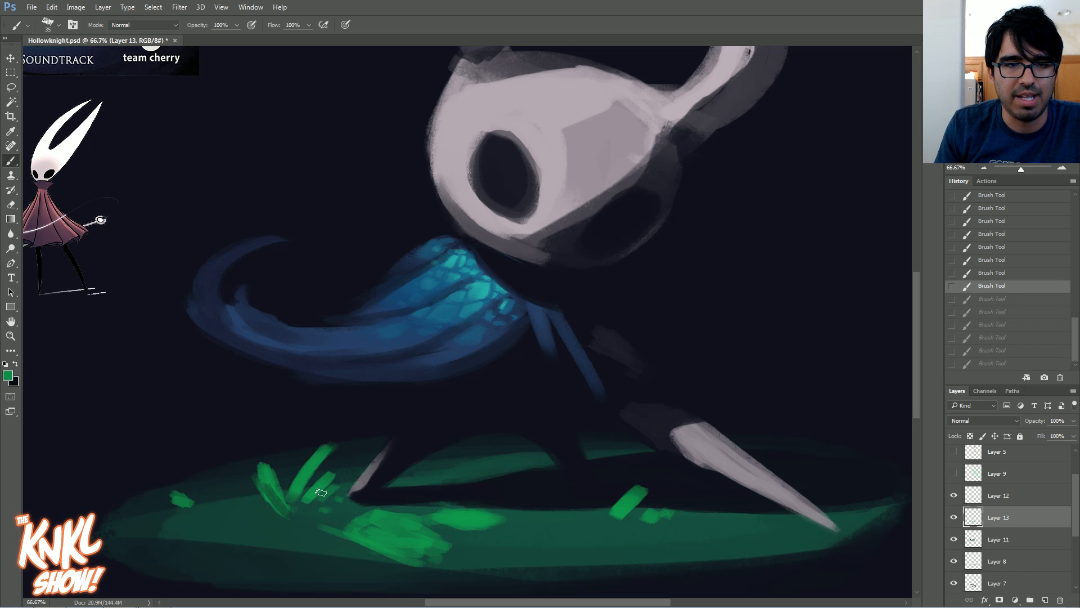
Taper the grass blades and paint dark green shadows beneath the blades, tufts and central patch
alt+click(283, 480)
alt+click(297, 518)
mouse_move(292, 518)
mouse_down()
mouse_move(273, 494)
mouse_move(274, 466)
mouse_move(266, 483)
mouse_move(293, 502)
mouse_move(291, 512)
mouse_move(354, 505)
mouse_move(308, 497)
mouse_move(351, 455)
mouse_move(315, 501)
mouse_move(361, 512)
mouse_move(306, 512)
mouse_move(363, 518)
mouse_up()
alt+click(264, 482)
alt+click(289, 466)
drag(187, 503, 242, 509)
mouse_move(619, 521)
mouse_down()
mouse_move(649, 508)
mouse_move(663, 531)
mouse_move(654, 524)
mouse_move(687, 524)
mouse_up()
drag(449, 525, 505, 534)
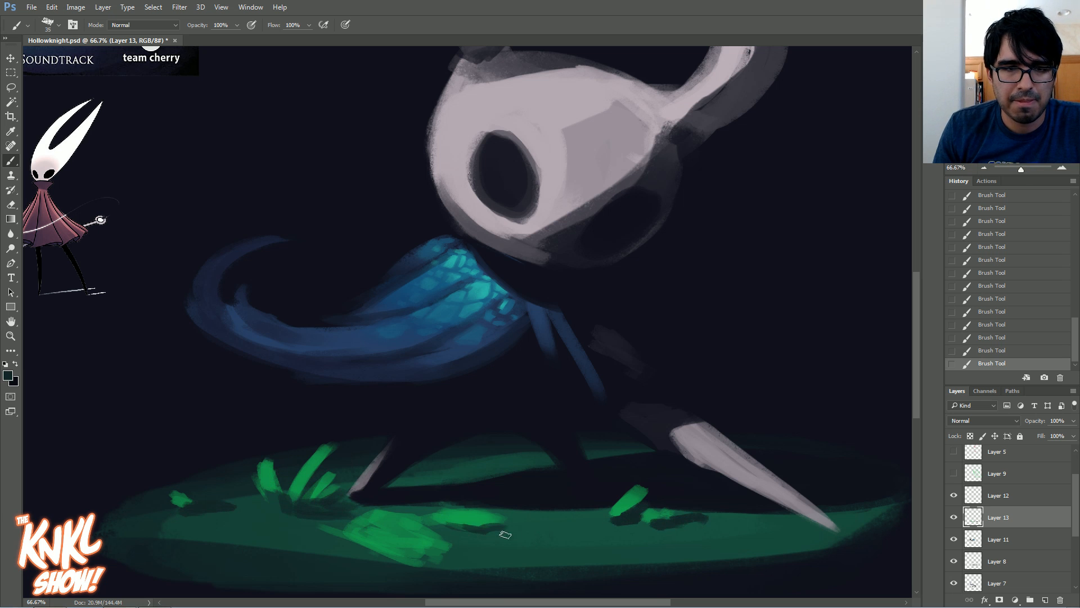
Refine the blade bases and extend the foreground grass to both sides with muted green patches
mouse_move(306, 524)
mouse_down()
mouse_move(332, 515)
mouse_move(267, 501)
mouse_move(285, 493)
mouse_up()
alt+click(277, 473)
alt+click(641, 473)
alt+click(412, 535)
mouse_move(372, 536)
mouse_down()
mouse_move(243, 511)
mouse_move(265, 527)
mouse_up()
key(])
drag(524, 532, 563, 515)
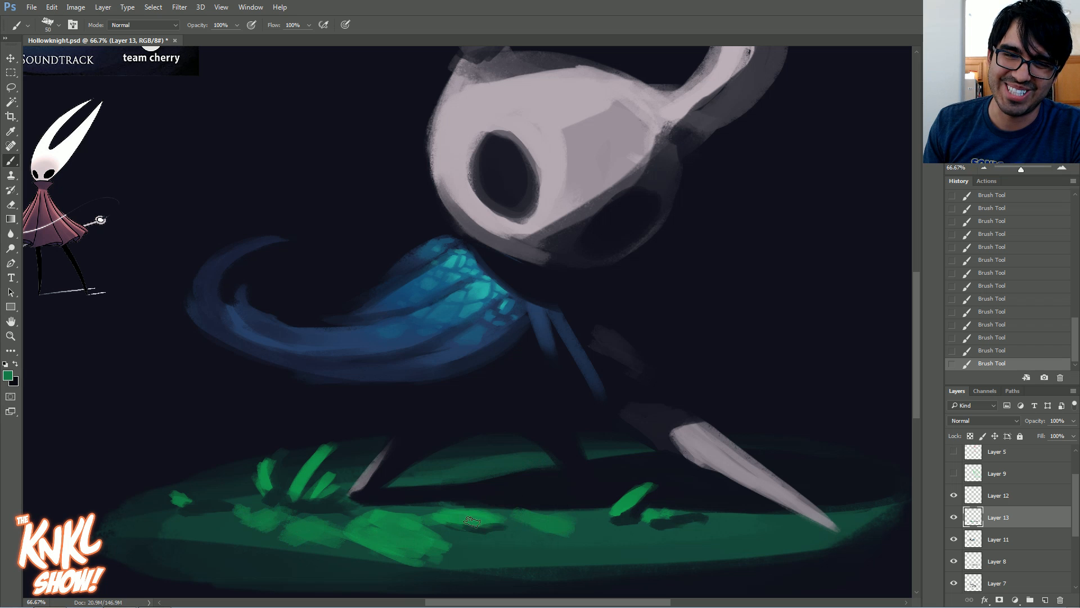
key(bracketleft)
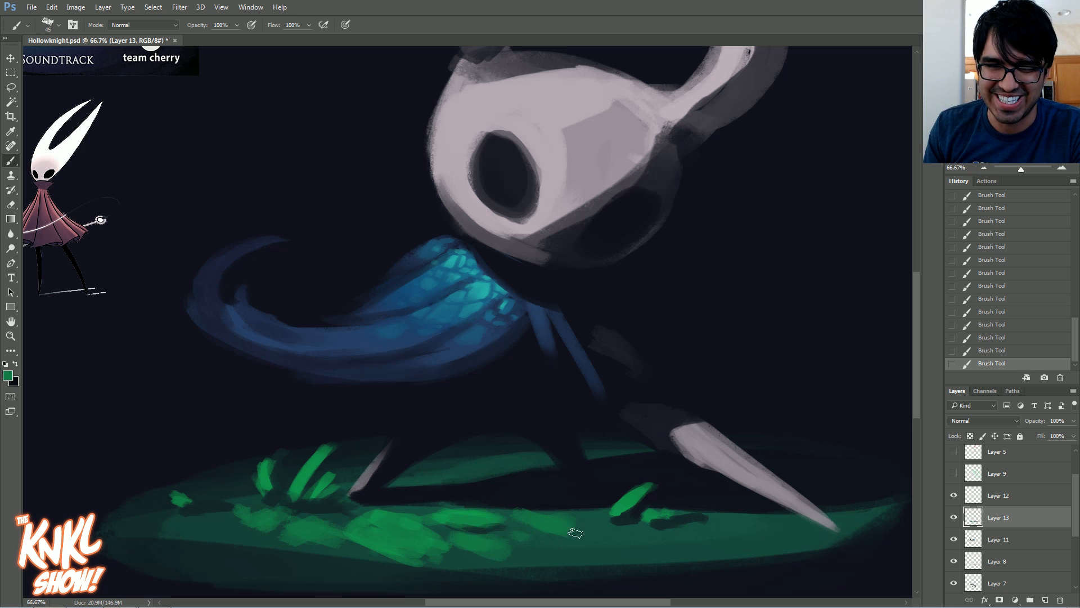
Fill the foreground toward the sword tip with green patches, adding smaller flecks with a reduced brush
mouse_move(532, 537)
mouse_down()
mouse_move(584, 553)
mouse_move(658, 554)
mouse_move(611, 524)
mouse_move(574, 522)
mouse_move(549, 542)
mouse_move(607, 528)
mouse_move(573, 518)
mouse_move(680, 540)
mouse_up()
key(bracketleft)
key(bracketleft)
key(bracketleft)
mouse_move(522, 556)
mouse_down()
mouse_move(508, 531)
mouse_move(530, 529)
mouse_up()
drag(690, 526, 704, 532)
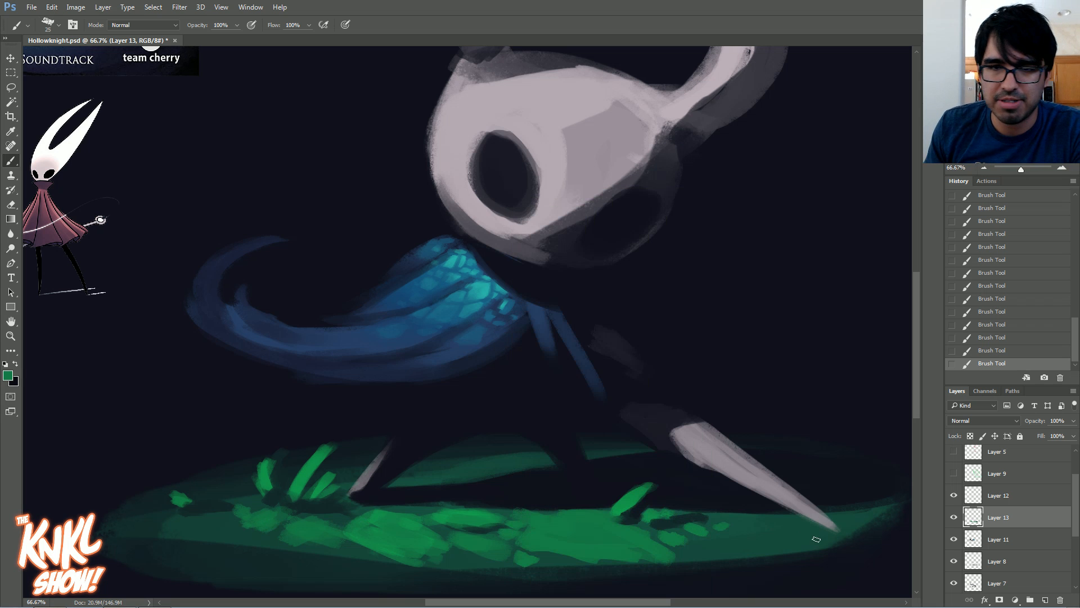
Paint green grass patches on the ground behind and between the character's legs
mouse_move(445, 477)
mouse_down()
mouse_move(471, 469)
mouse_move(444, 481)
mouse_move(422, 474)
mouse_move(487, 468)
mouse_up()
key(bracketright)
key(bracketright)
key(bracketright)
key(bracketright)
key(bracketleft)
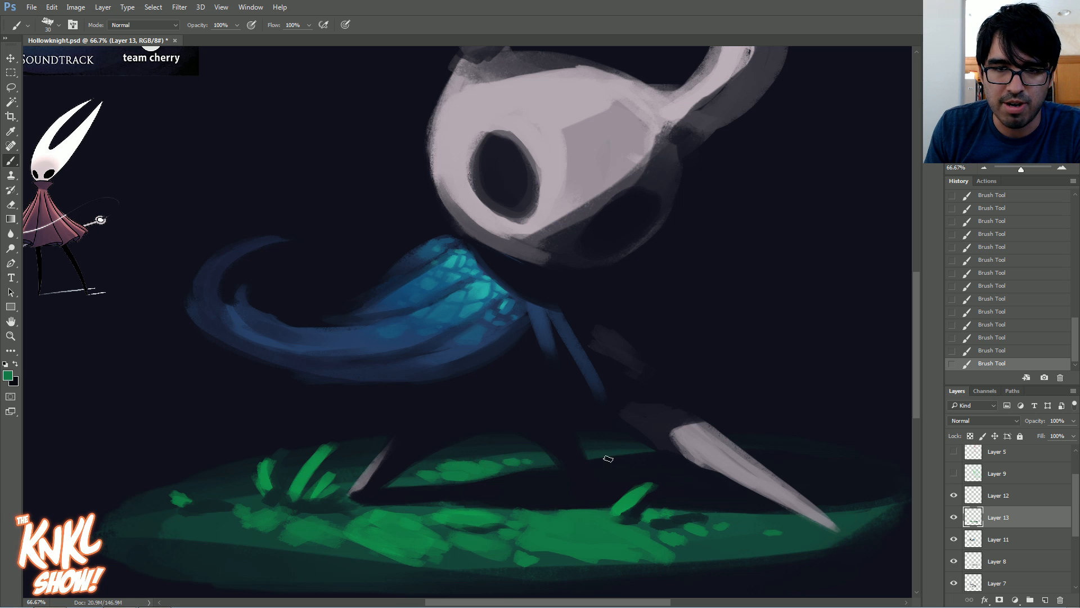
drag(453, 473, 465, 460)
Break up the grass patches below the back foot into distinct shapes with sampled light and dark greens
mouse_move(223, 527)
mouse_down()
mouse_move(232, 506)
mouse_move(249, 532)
mouse_move(234, 516)
mouse_move(297, 517)
mouse_move(258, 532)
mouse_move(335, 524)
mouse_move(315, 537)
mouse_move(324, 546)
mouse_move(346, 532)
mouse_move(365, 553)
mouse_up()
alt+click(252, 531)
alt+click(274, 515)
alt+click(277, 531)
alt+click(327, 520)
alt+click(347, 551)
alt+click(310, 534)
drag(262, 529, 274, 532)
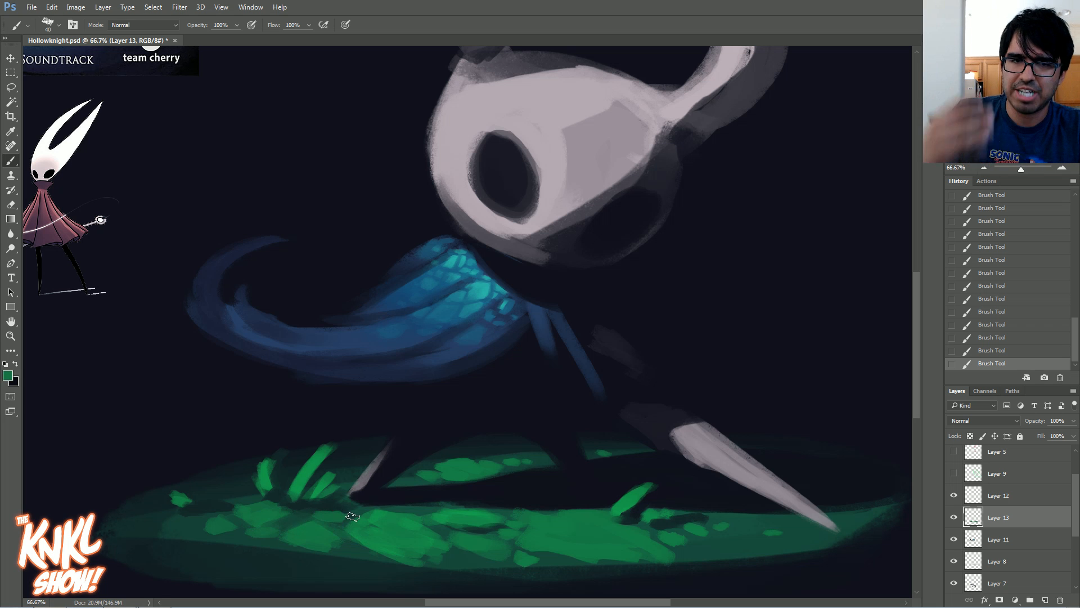
Define the lower edges of the central and front grass patches with sampled greens
alt+click(451, 558)
alt+click(437, 553)
drag(439, 553, 405, 559)
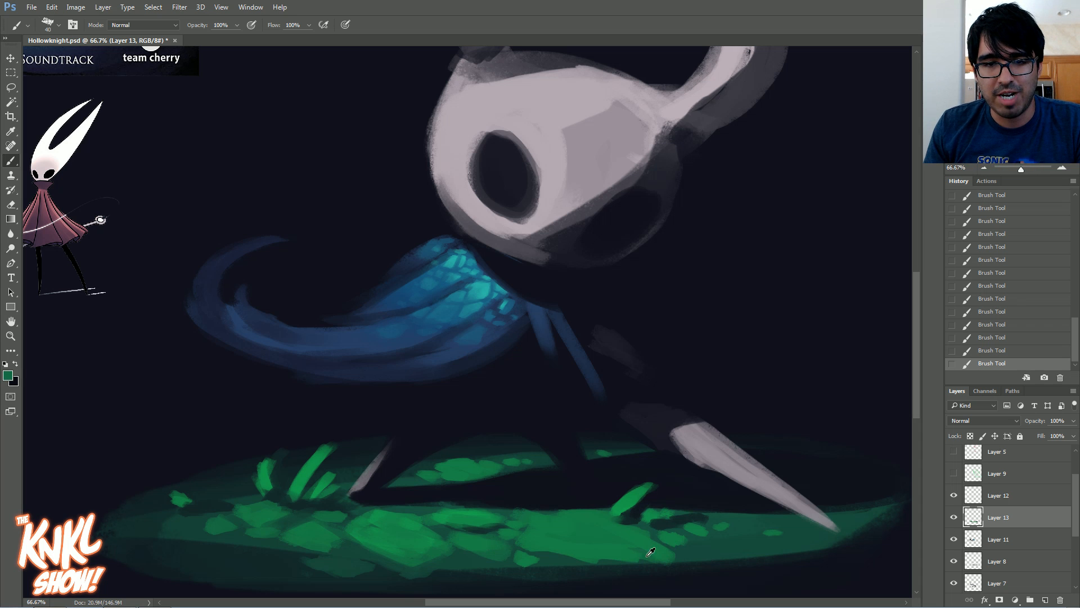
alt+click(600, 553)
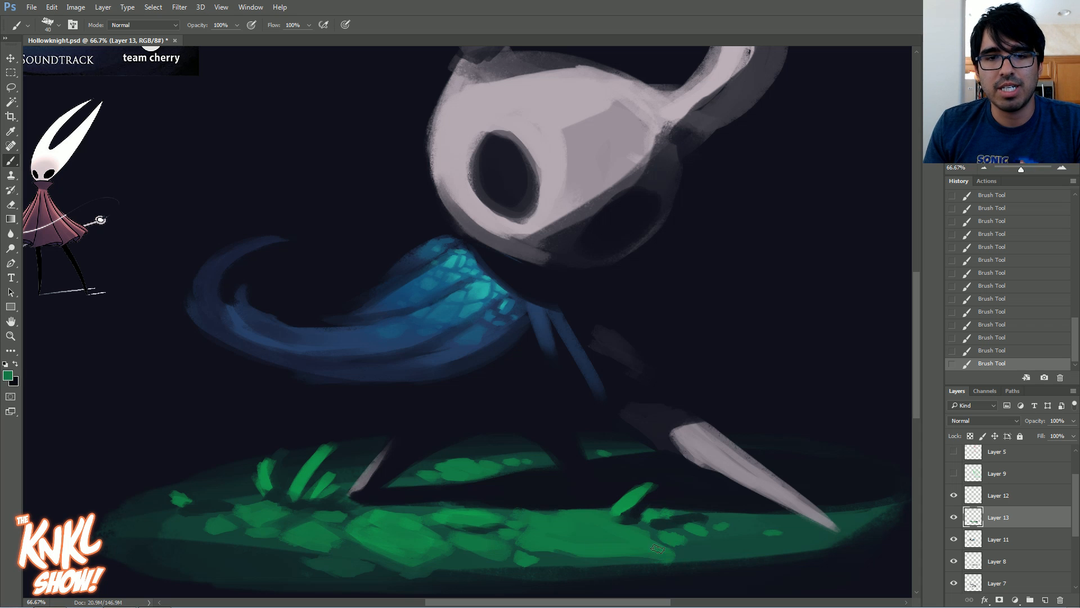
Reshape the top edge of the central grass patch with sampled greens and pick up dark green below it
alt+click(401, 520)
alt+click(402, 513)
drag(409, 513, 372, 514)
drag(376, 515, 417, 514)
alt+click(406, 536)
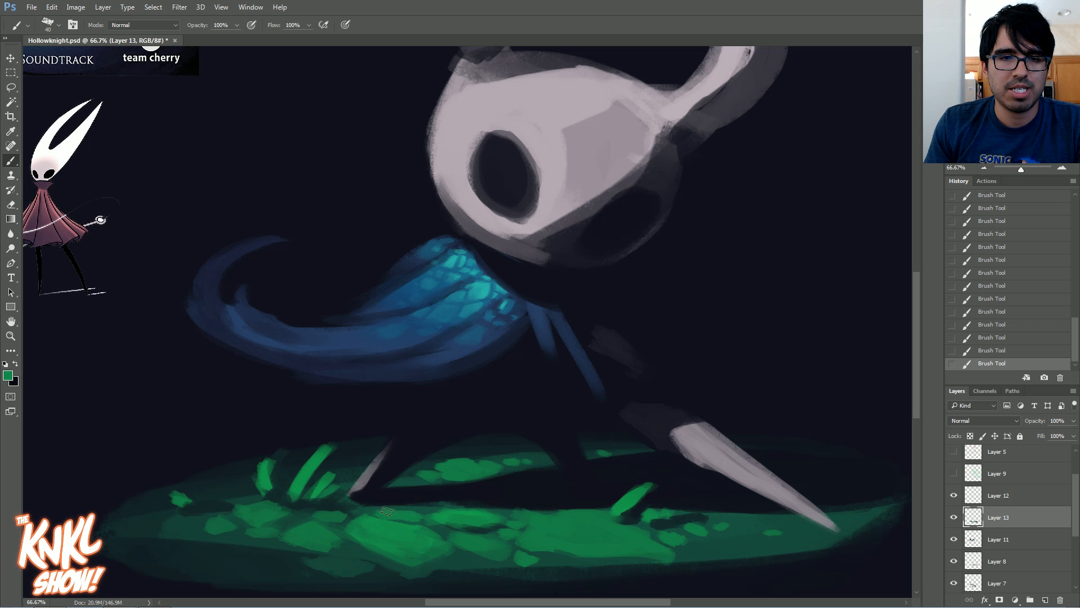
alt+click(414, 562)
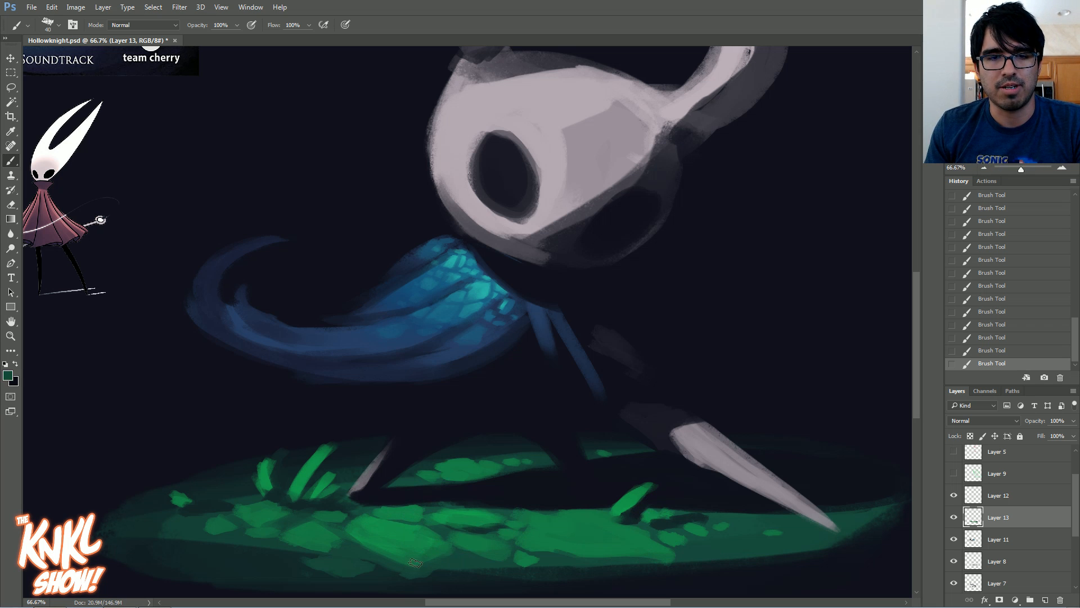
Paint mid-green patches on the right part of the grassy ground below the sword, using greens sampled from nearby
alt+click(410, 544)
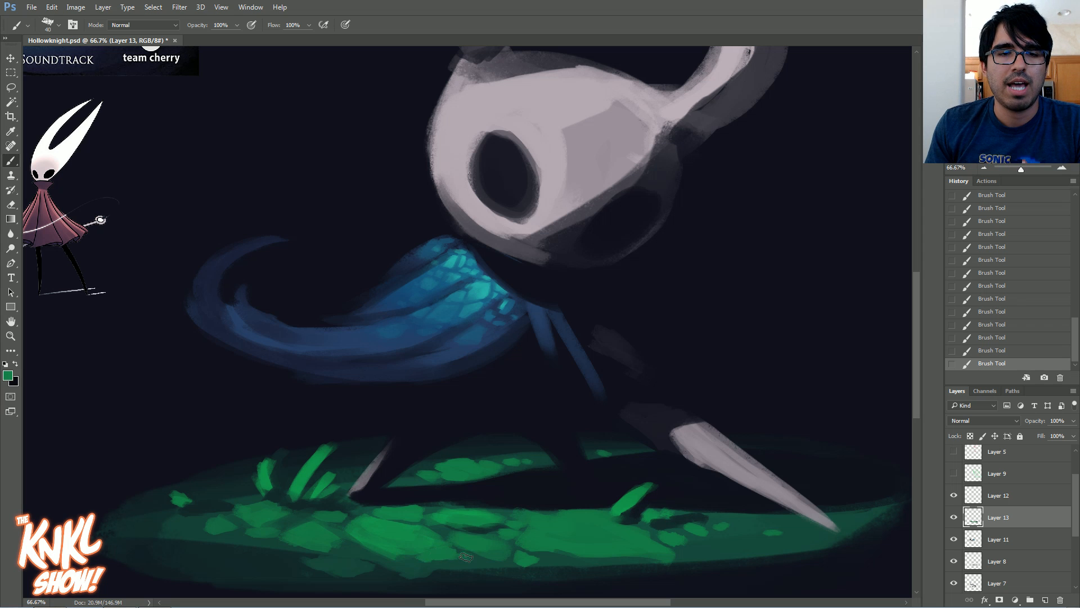
alt+click(622, 559)
drag(632, 562, 697, 560)
alt+click(617, 541)
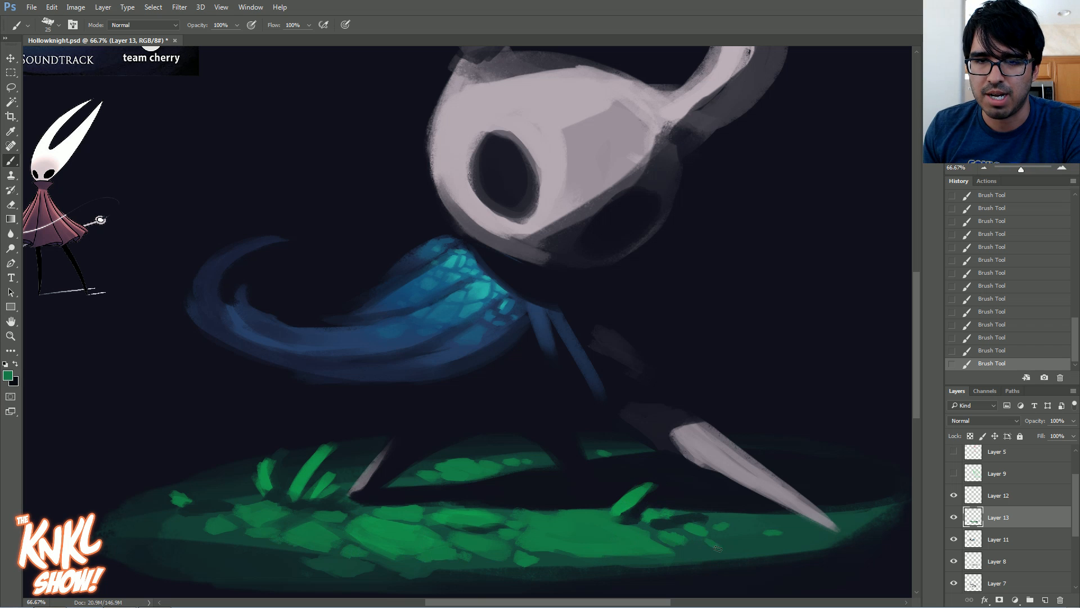
key(bracketright)
mouse_move(717, 544)
mouse_down()
mouse_move(759, 527)
mouse_move(710, 548)
mouse_move(797, 527)
mouse_move(737, 531)
mouse_up()
key(bracketleft)
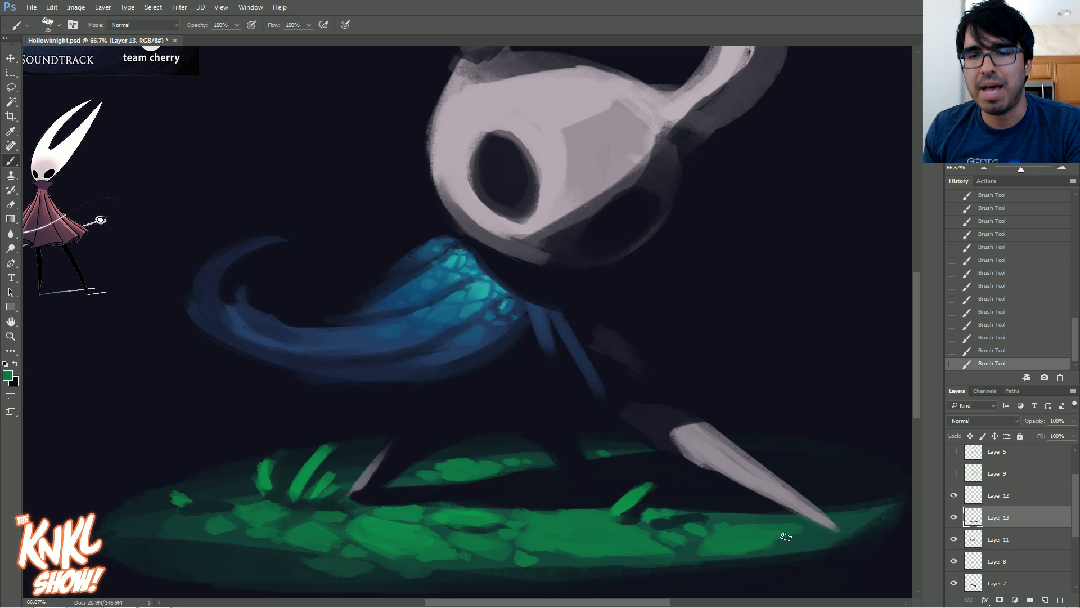
key(bracketleft)
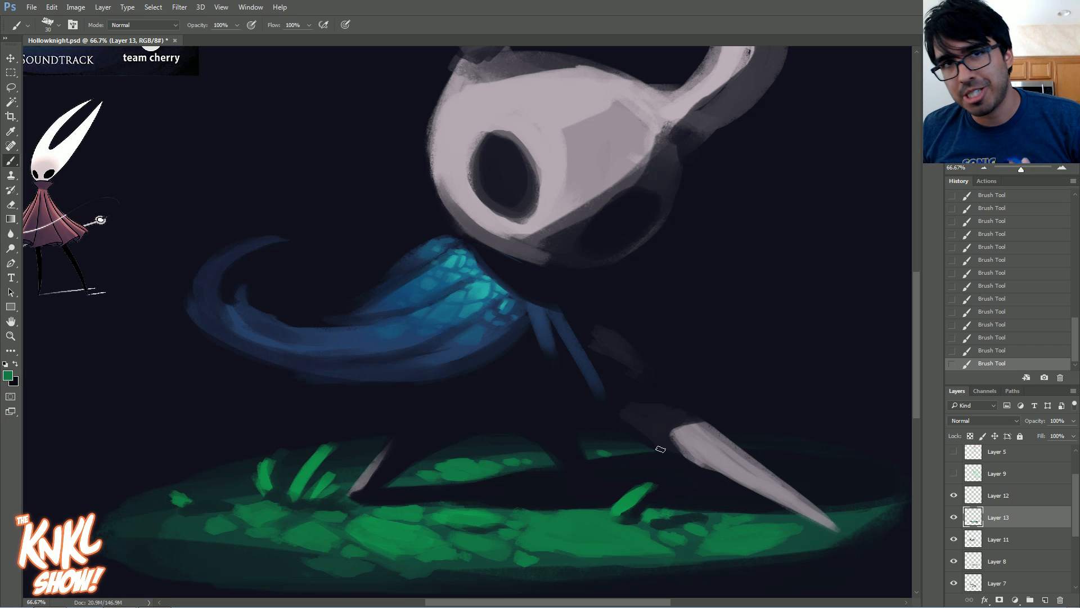
Sharpen the grass blade beside the sword with the background color and add a shorter green blade next to it
alt+click(707, 519)
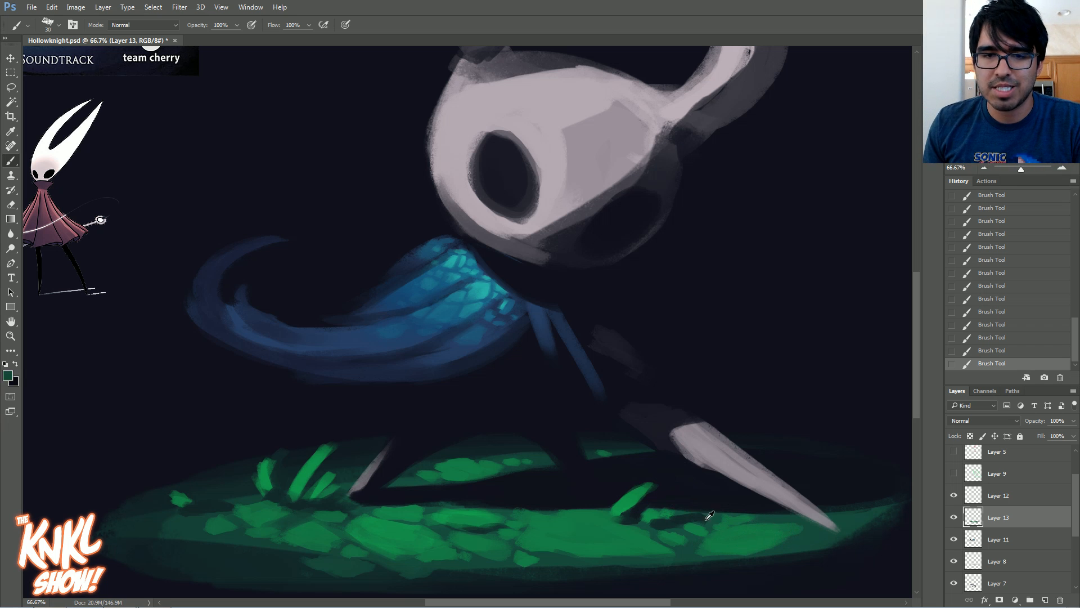
alt+click(657, 493)
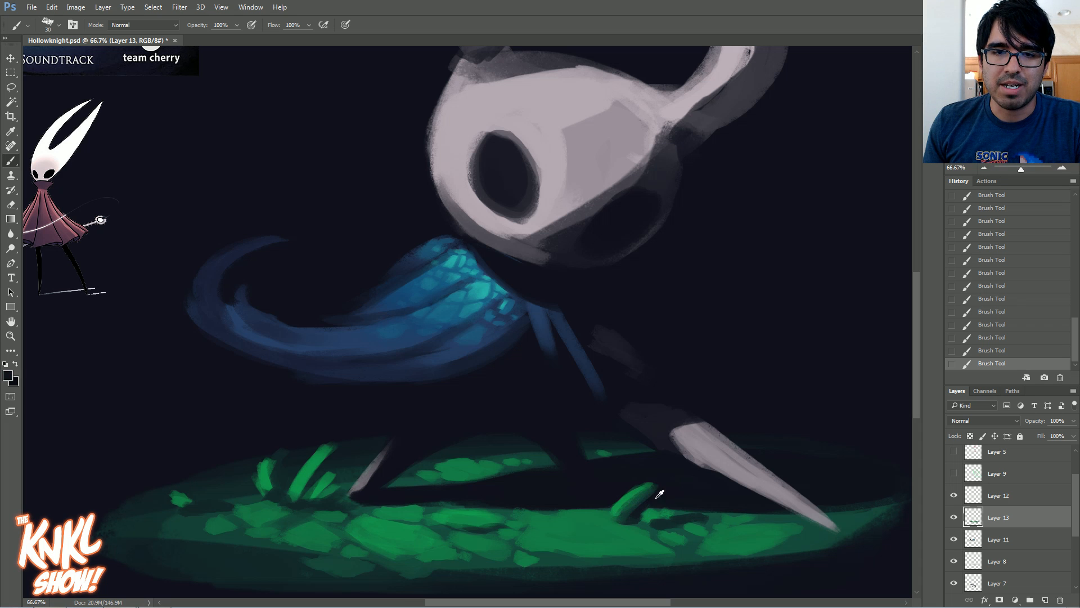
drag(626, 515, 663, 480)
alt+click(630, 521)
alt+click(629, 528)
mouse_move(619, 523)
mouse_down()
mouse_move(664, 528)
mouse_move(614, 509)
mouse_move(609, 519)
mouse_move(611, 494)
mouse_up()
alt+click(631, 514)
alt+click(615, 509)
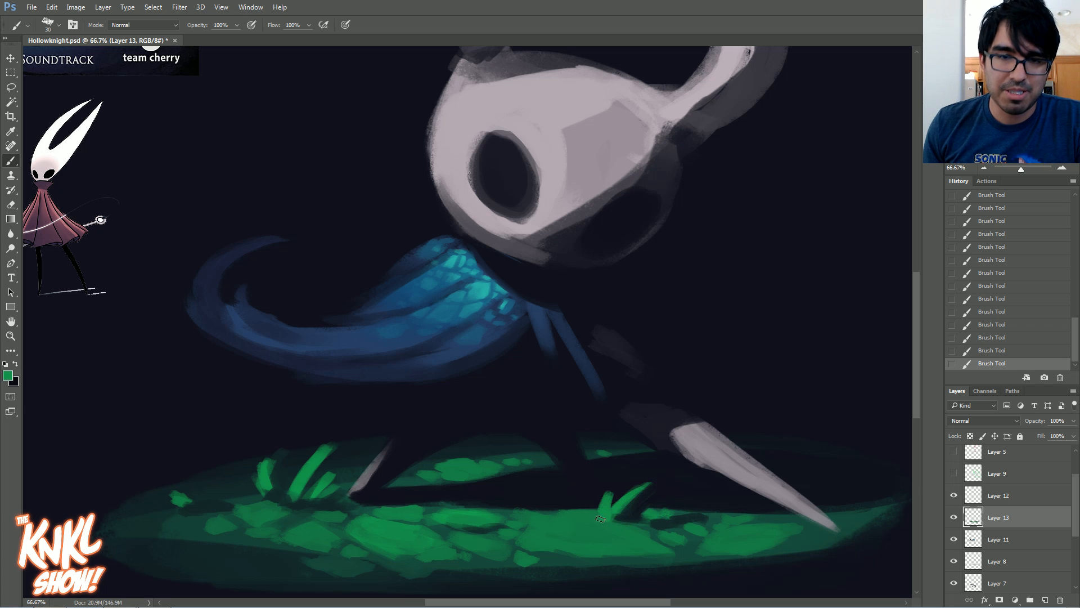
alt+click(629, 514)
alt+click(611, 524)
alt+click(656, 531)
drag(612, 522, 606, 516)
Refine the leaf-like patches across the front of the ground with light and dark greens sampled from the painting
alt+click(765, 533)
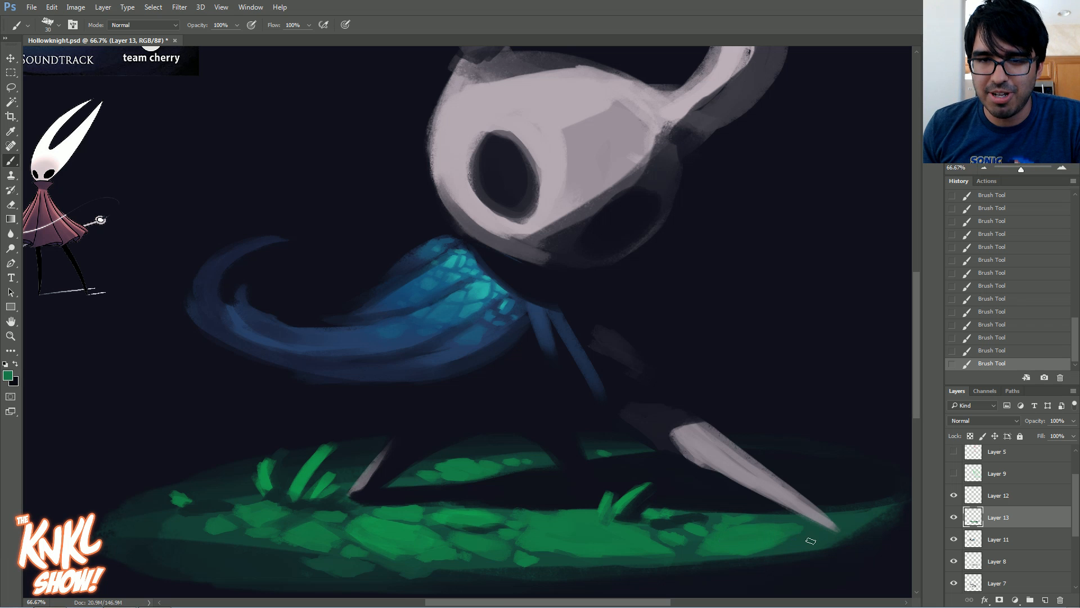
alt+click(494, 525)
alt+click(503, 521)
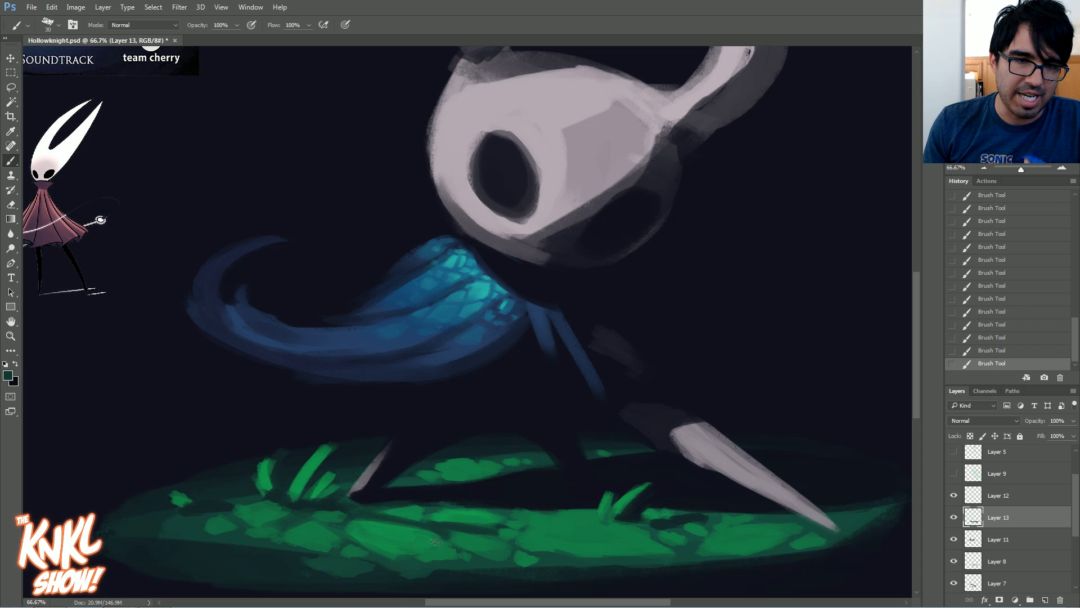
alt+click(406, 530)
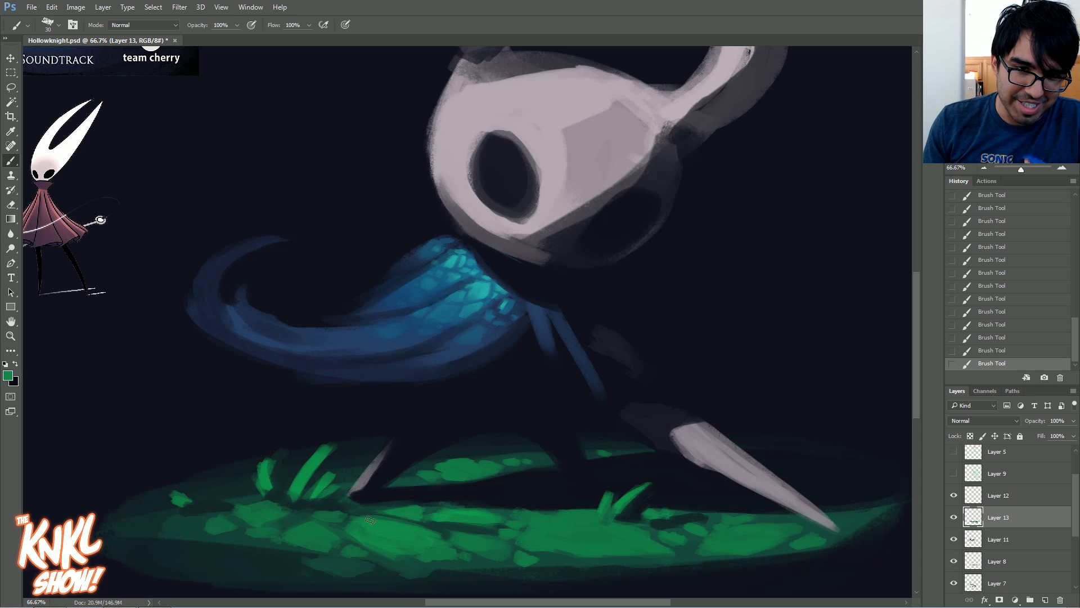
alt+click(448, 536)
drag(482, 538, 454, 534)
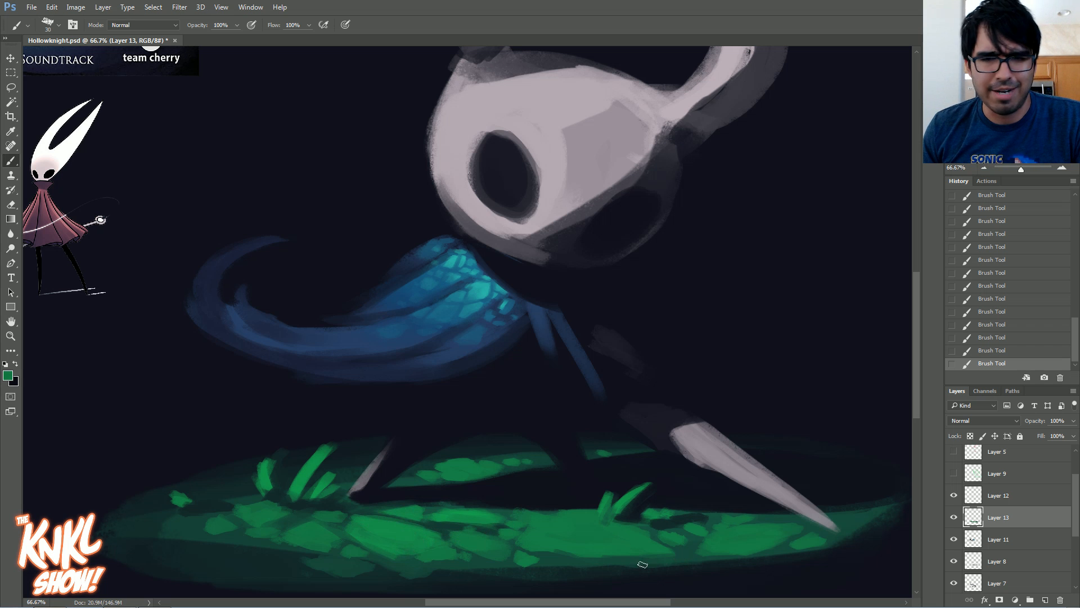
drag(638, 563, 662, 568)
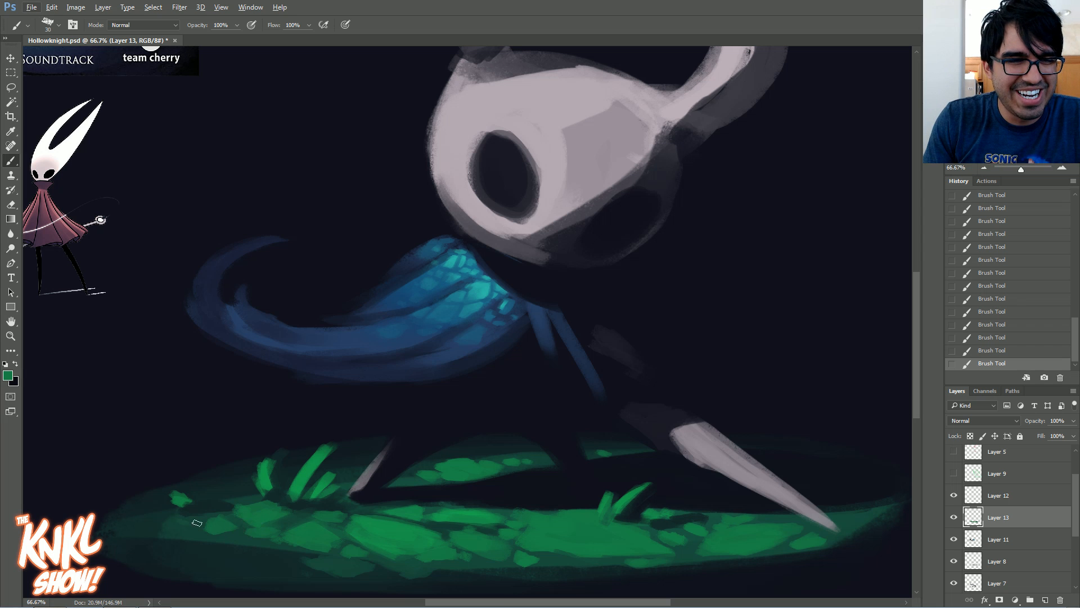
Thin and curve the leftmost grass blade behind the knight by painting with sampled greens and dark tones
alt+click(442, 524)
alt+click(409, 506)
alt+click(263, 463)
mouse_move(264, 466)
mouse_down()
mouse_move(296, 452)
mouse_move(276, 462)
mouse_up()
alt+click(277, 475)
drag(269, 484, 283, 450)
alt+click(263, 477)
alt+click(275, 476)
drag(268, 487, 286, 455)
Step back through the last four brush strokes and restore them to compare the grass blade's shape
key(ctrl+alt+z)
key(ctrl+alt+z)
key(ctrl+alt+z)
key(ctrl+alt+z)
alt+click(284, 468)
key(ctrl+shift+z)
key(ctrl+shift+z)
key(ctrl+shift+z)
key(ctrl+shift+z)
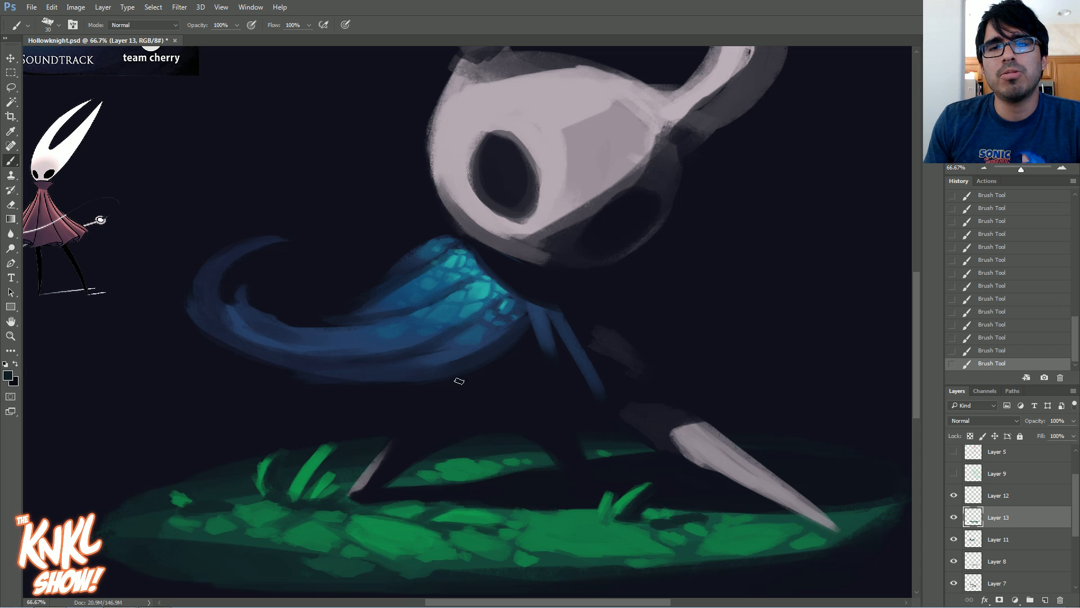
Break up the green patches between the legs and along the front left of the ground with sampled greens
alt+click(432, 466)
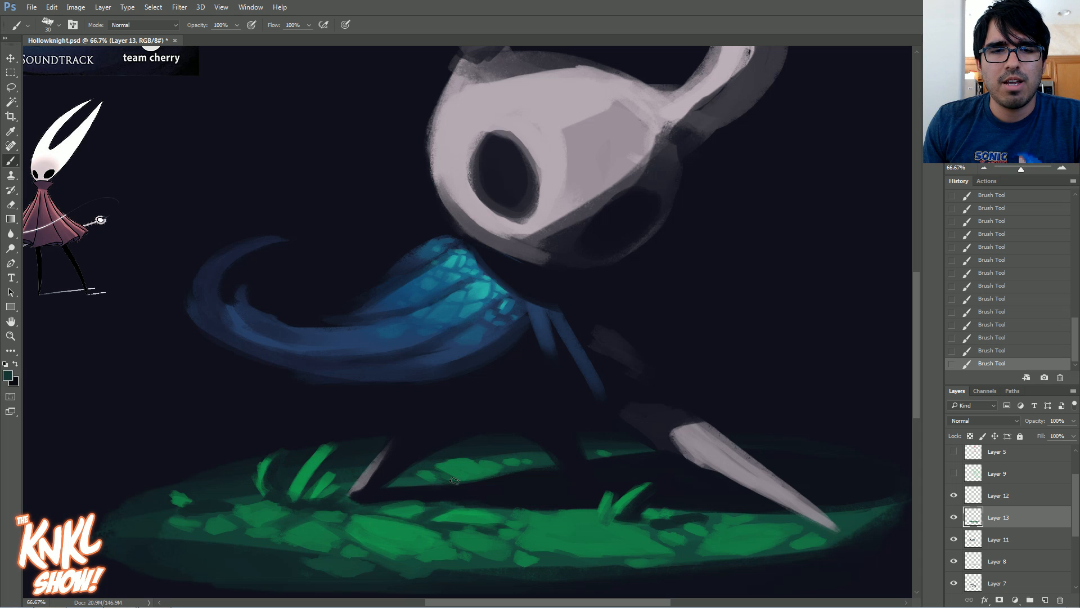
alt+click(326, 526)
alt+click(306, 551)
alt+click(313, 536)
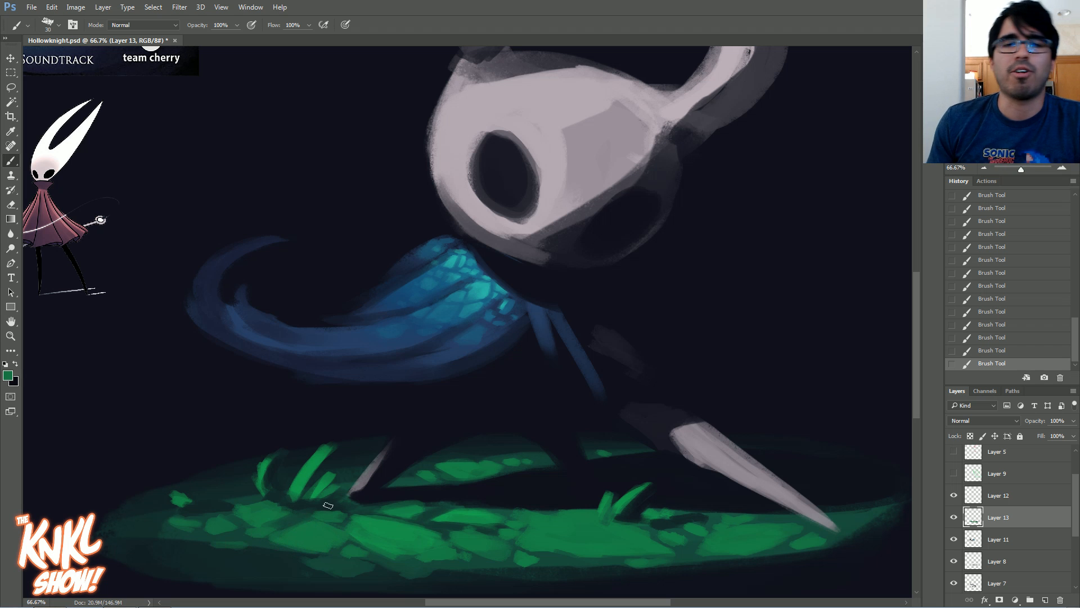
alt+click(450, 514)
alt+click(445, 509)
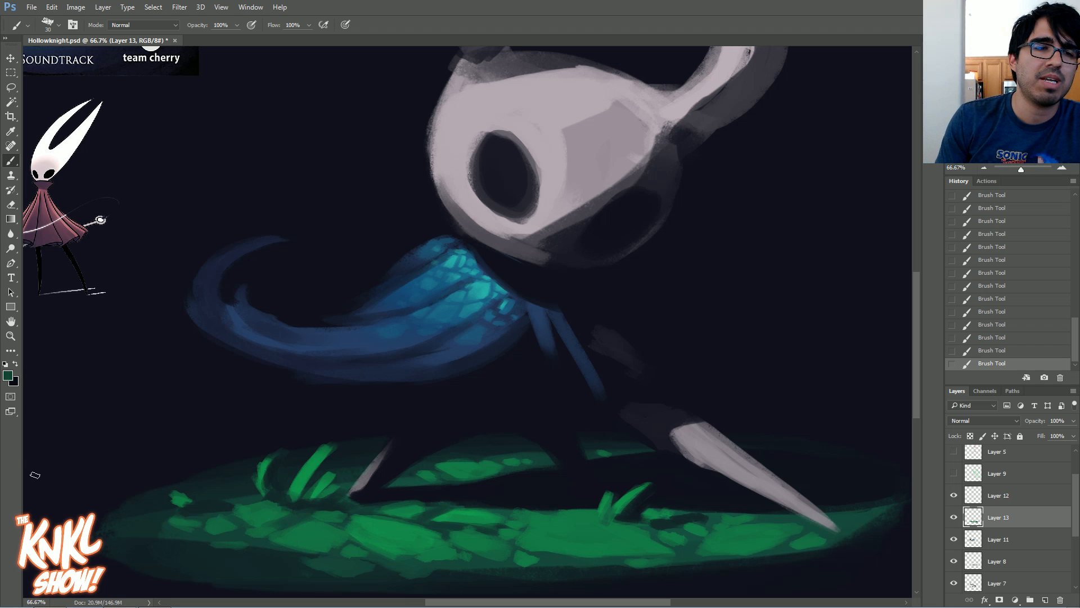
Choose a brighter, more saturated green and paint broad highlights over the central ground patches with a larger brush
click(7, 376)
drag(449, 518, 457, 513)
click(755, 300)
click(757, 285)
click(806, 342)
click(884, 251)
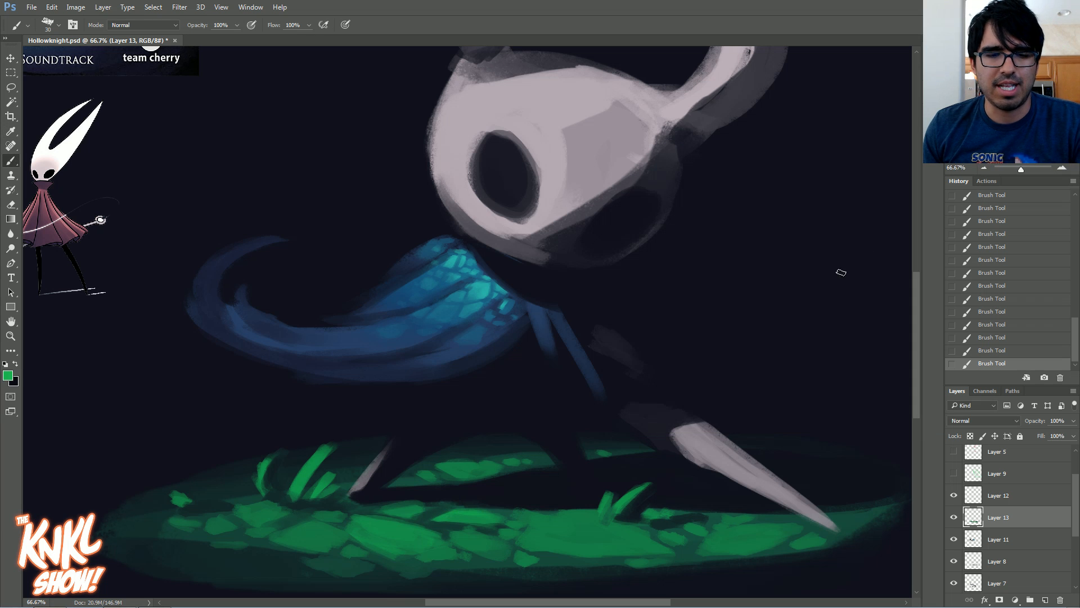
key(bracketright)
key(bracketright)
key(bracketright)
key(bracketright)
mouse_move(388, 533)
mouse_down()
mouse_move(362, 527)
mouse_move(401, 531)
mouse_move(382, 540)
mouse_move(353, 523)
mouse_move(404, 514)
mouse_move(398, 505)
mouse_move(482, 513)
mouse_move(462, 513)
mouse_move(480, 525)
mouse_move(455, 538)
mouse_move(497, 546)
mouse_move(513, 521)
mouse_move(579, 518)
mouse_move(551, 535)
mouse_move(588, 517)
mouse_move(529, 540)
mouse_move(583, 529)
mouse_up()
Add small bright green highlights to the individual patches in the center of the ground with a finer brush
key(bracketleft)
key(bracketleft)
key(bracketleft)
key(bracketleft)
key(bracketleft)
key(bracketleft)
key(bracketright)
key(bracketright)
key(bracketright)
key(bracketright)
key(bracketleft)
key(bracketleft)
key(bracketleft)
key(bracketleft)
key(bracketleft)
key(bracketleft)
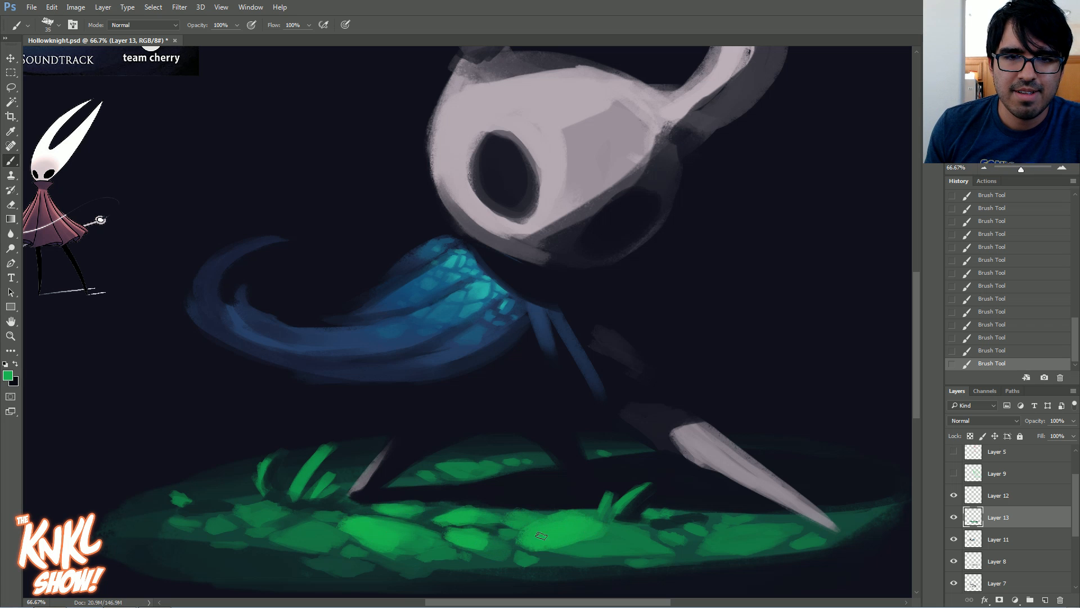
drag(523, 526, 536, 516)
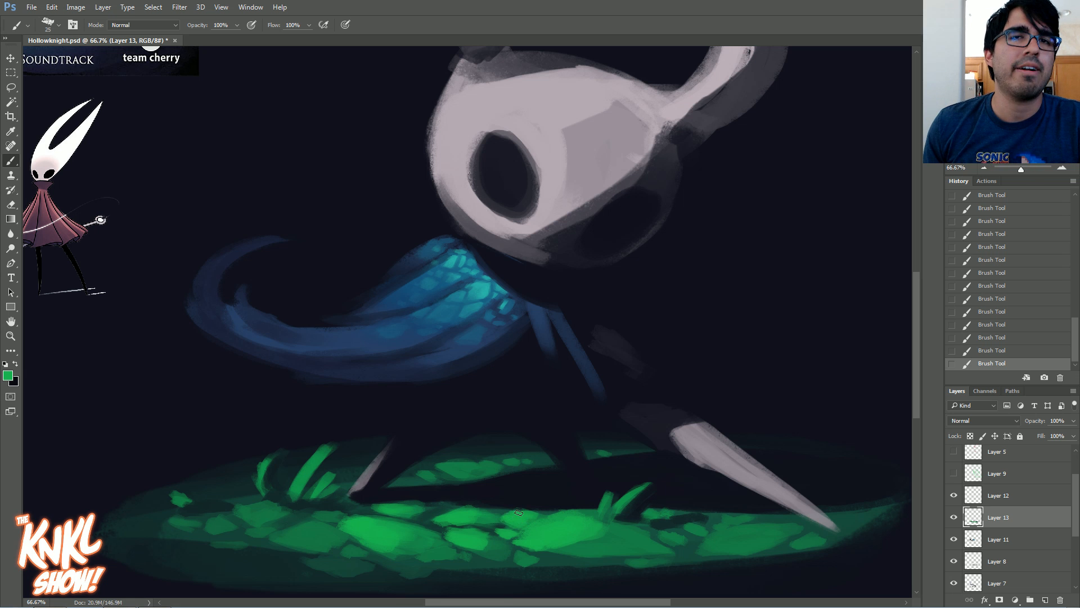
alt+click(499, 514)
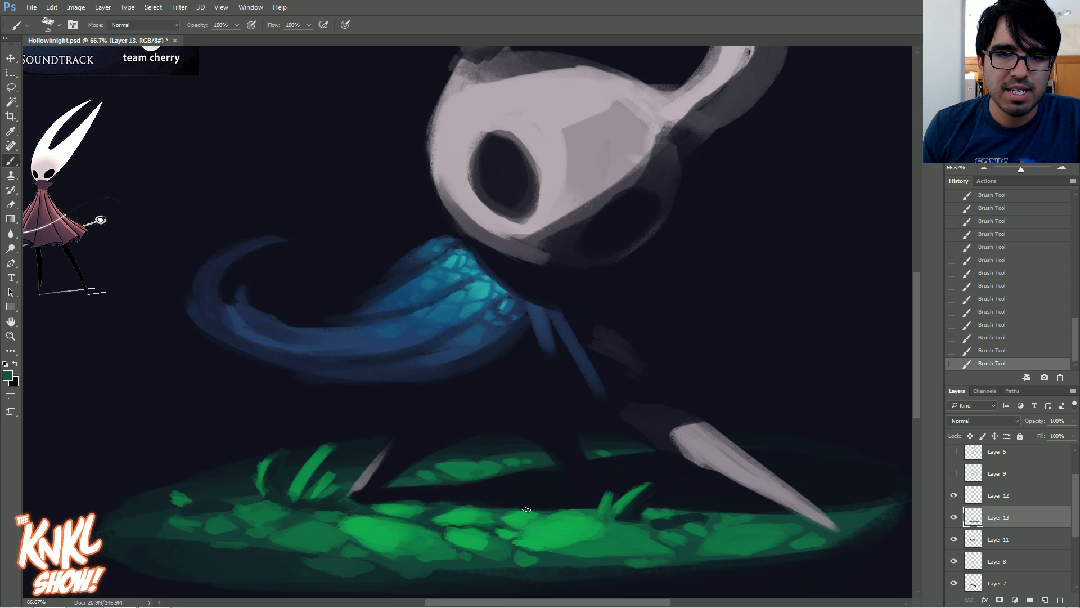
Repaint the ground beneath the sword tip with sampled greens and dark tones, forming a shadow along the blade
alt+click(684, 525)
drag(694, 520, 837, 533)
key(bracketright)
key(bracketright)
key(bracketright)
key(bracketright)
drag(753, 513, 833, 530)
alt+click(753, 500)
drag(748, 512, 798, 524)
drag(739, 502, 803, 526)
alt+click(746, 520)
drag(738, 513, 816, 536)
drag(750, 516, 831, 540)
alt+click(726, 507)
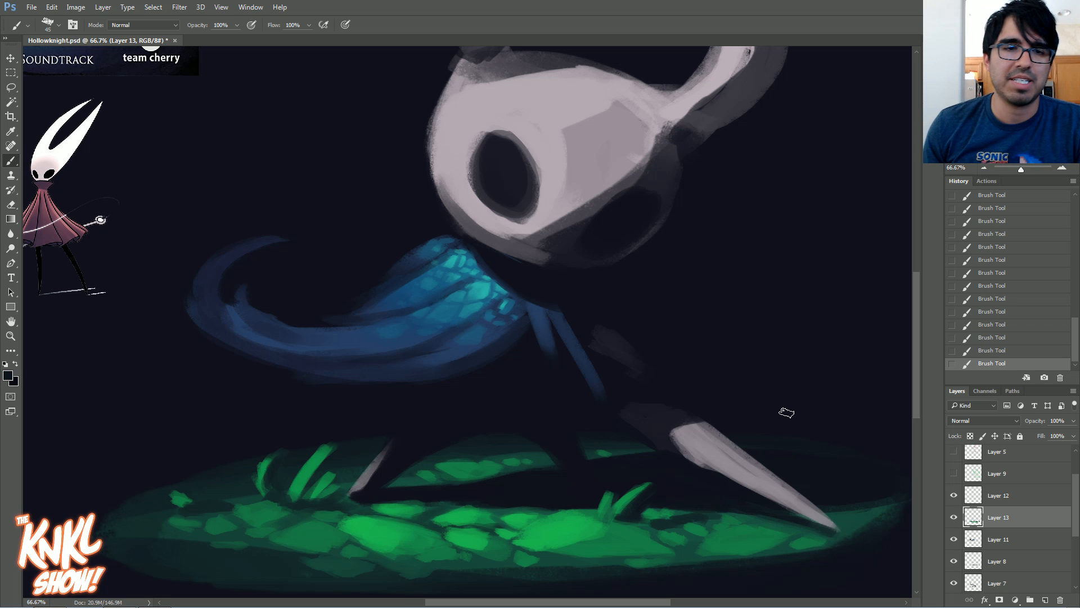
alt+click(512, 555)
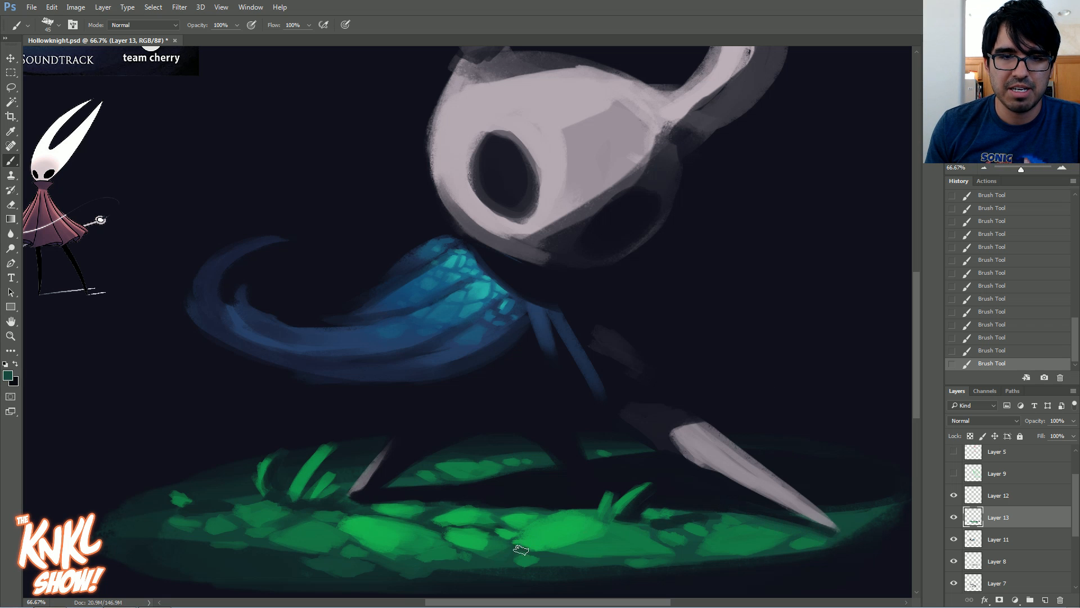
drag(609, 454, 548, 448)
mouse_move(485, 467)
mouse_down()
mouse_move(453, 476)
mouse_move(527, 527)
mouse_up()
drag(547, 418, 509, 475)
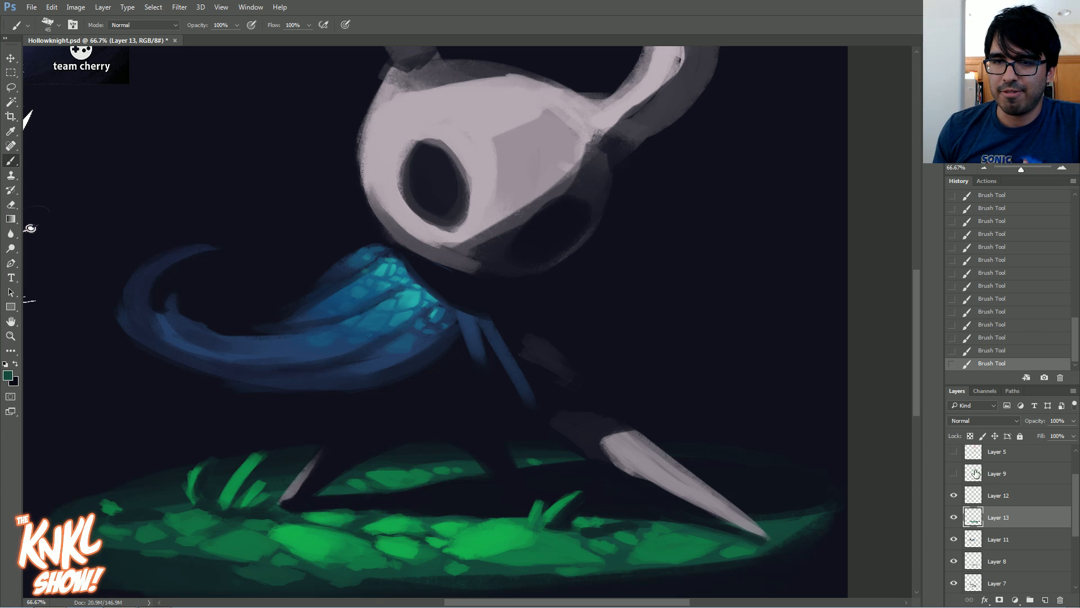
click(953, 518)
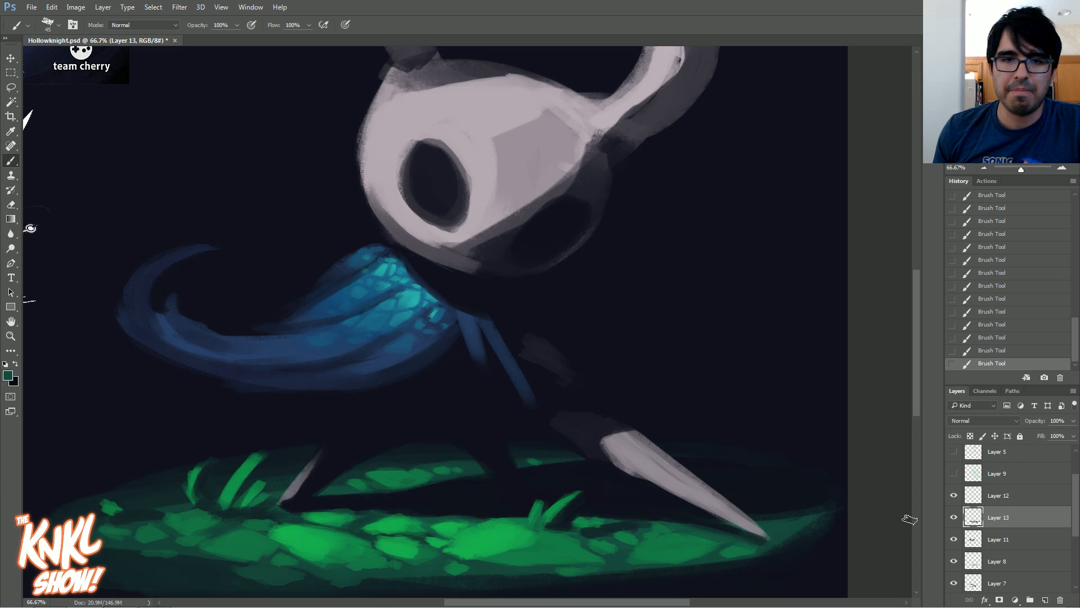
Choose a very dark teal green as the foreground color
click(9, 376)
drag(737, 352, 757, 372)
drag(799, 335, 799, 333)
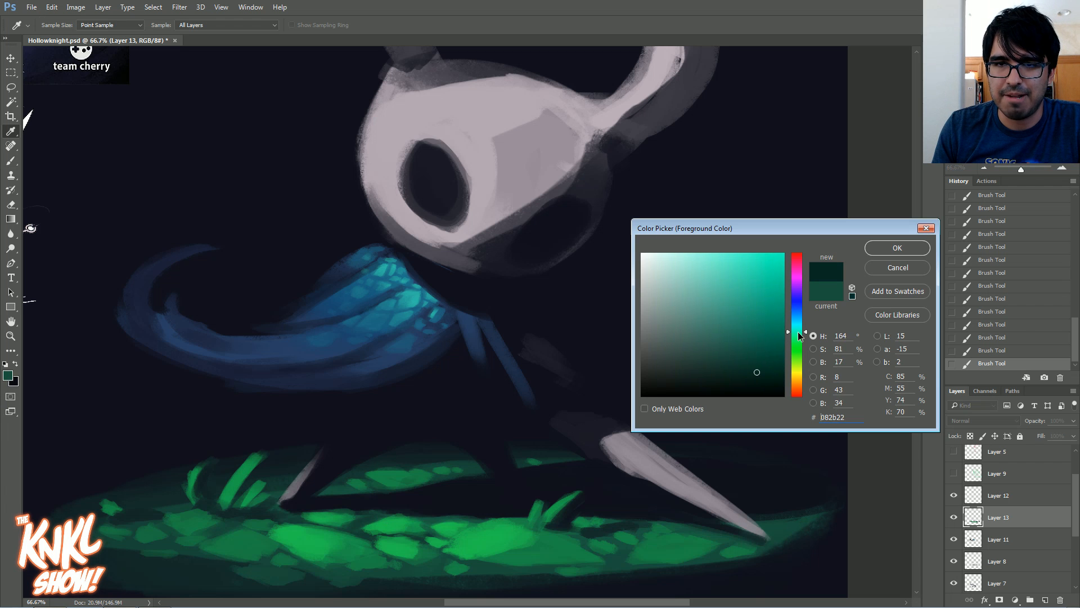
drag(754, 374, 768, 357)
click(886, 253)
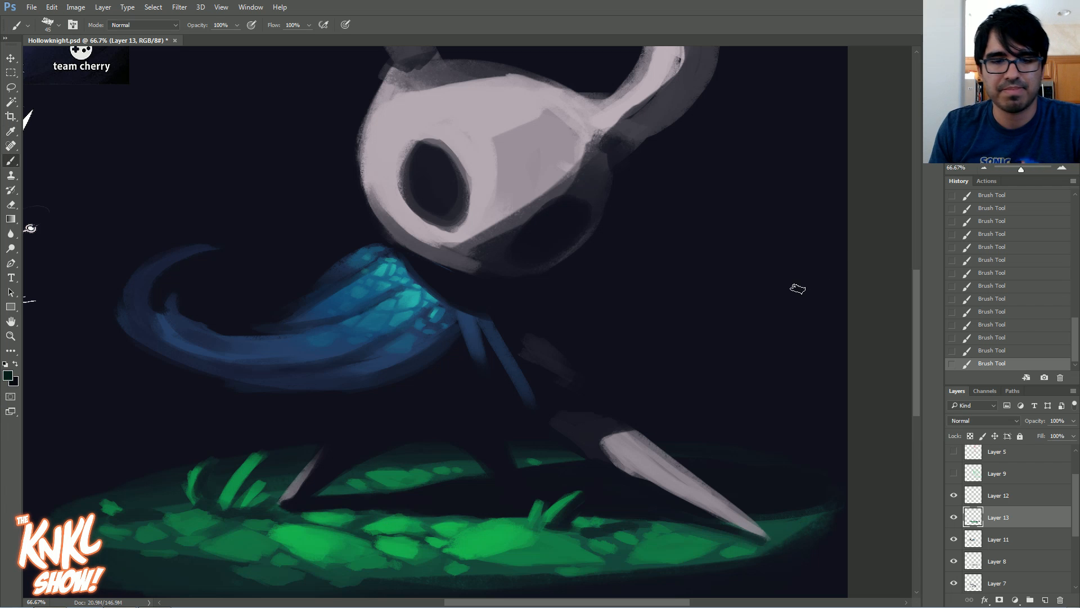
Create a new layer directly above Layer 13 and set the foreground color to a muted golden yellow
drag(1008, 119, 989, 89)
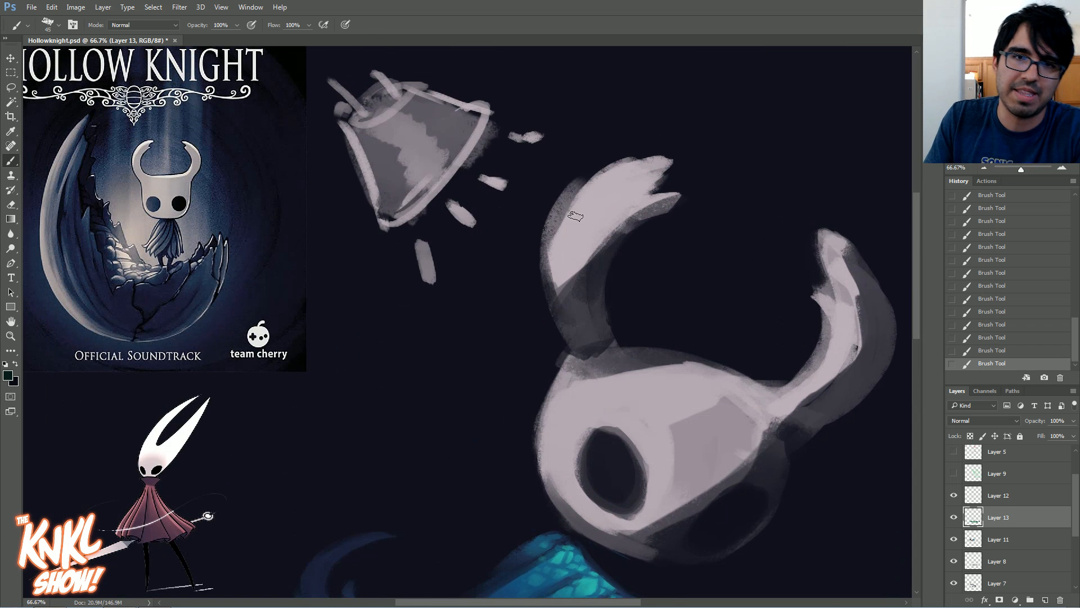
key(ctrl+shift+alt+n)
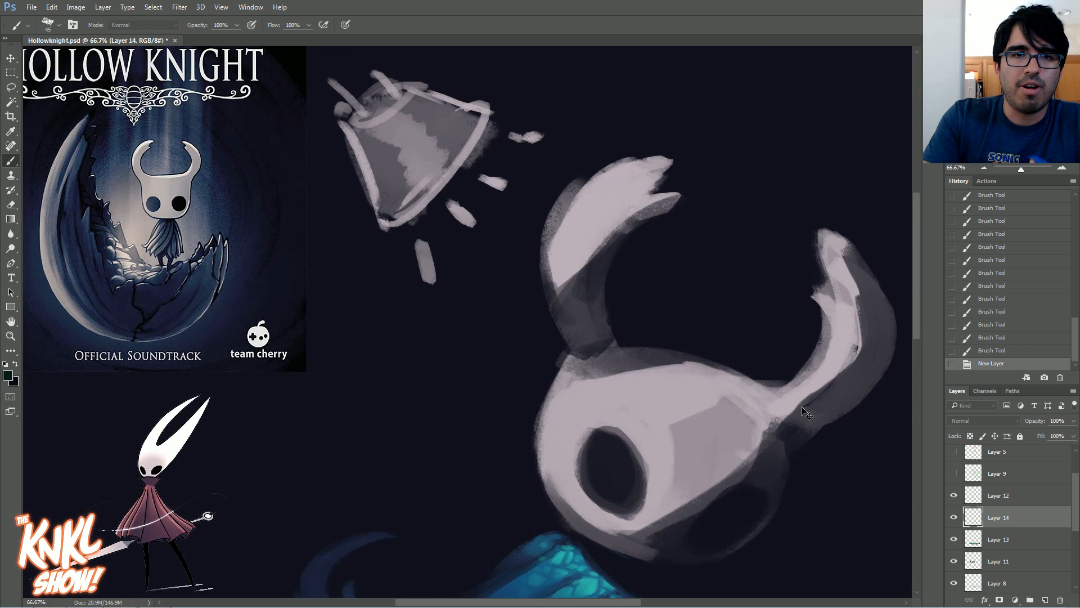
click(8, 378)
click(798, 381)
drag(740, 311, 723, 296)
click(890, 248)
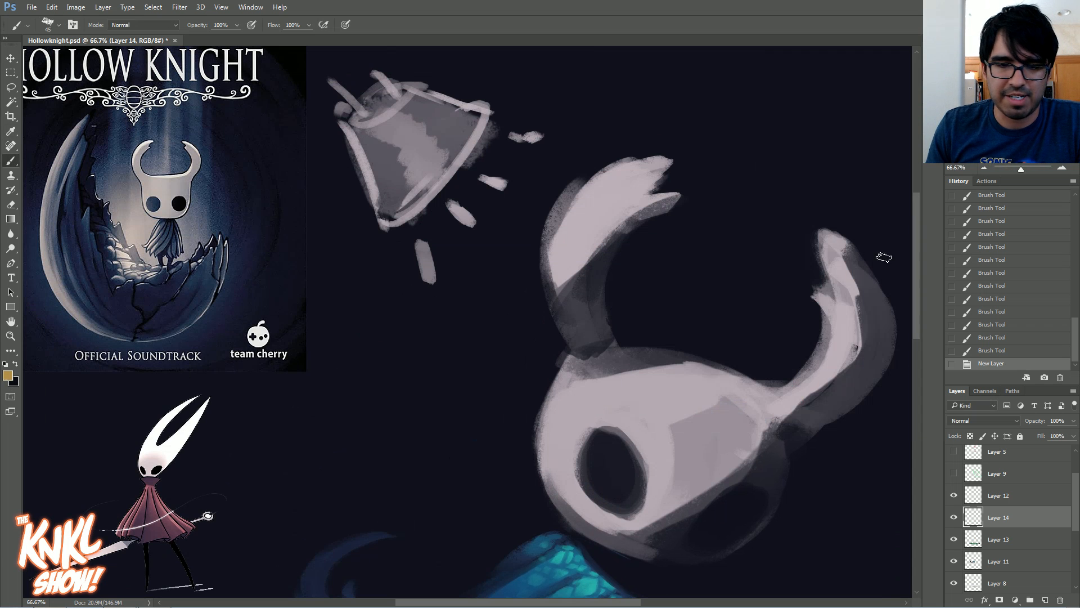
Paint four thick golden light rays over the gray marks around the opening of the bell-shaped lamp
key(bracketright)
key(bracketright)
key(bracketright)
key(bracketright)
drag(419, 239, 433, 290)
drag(444, 203, 489, 250)
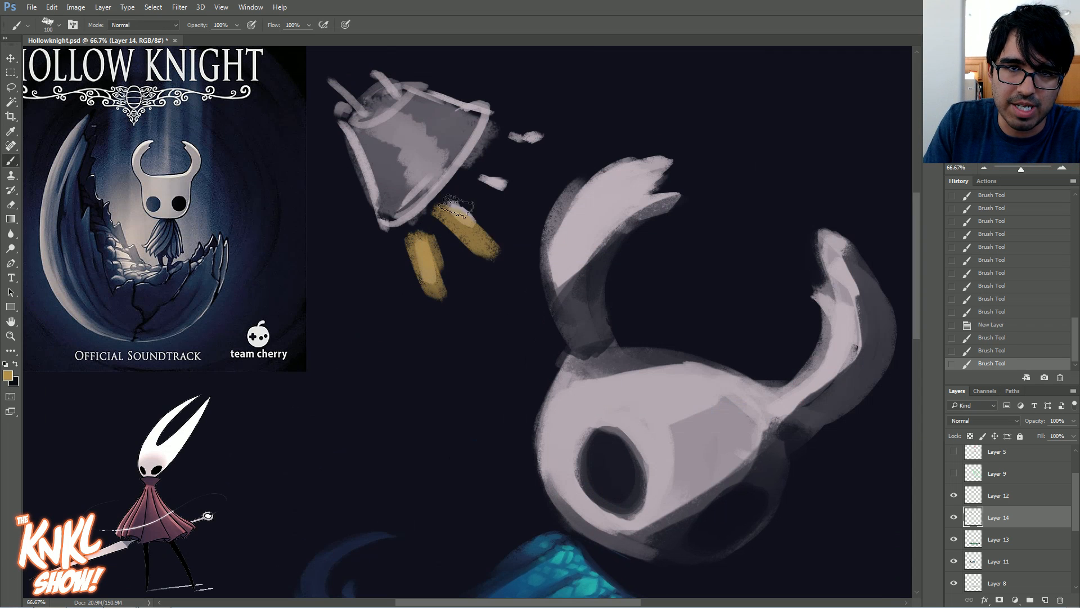
drag(470, 174, 518, 203)
mouse_move(506, 126)
mouse_down()
mouse_move(543, 138)
mouse_move(523, 135)
mouse_up()
mouse_move(509, 176)
mouse_down()
mouse_move(484, 180)
mouse_move(476, 228)
mouse_move(430, 264)
mouse_up()
Set the foreground color to pale yellow #e5de9f and paint a glow over the golden rays next to the lamp
drag(637, 156, 626, 117)
drag(680, 280, 675, 225)
drag(593, 143, 593, 226)
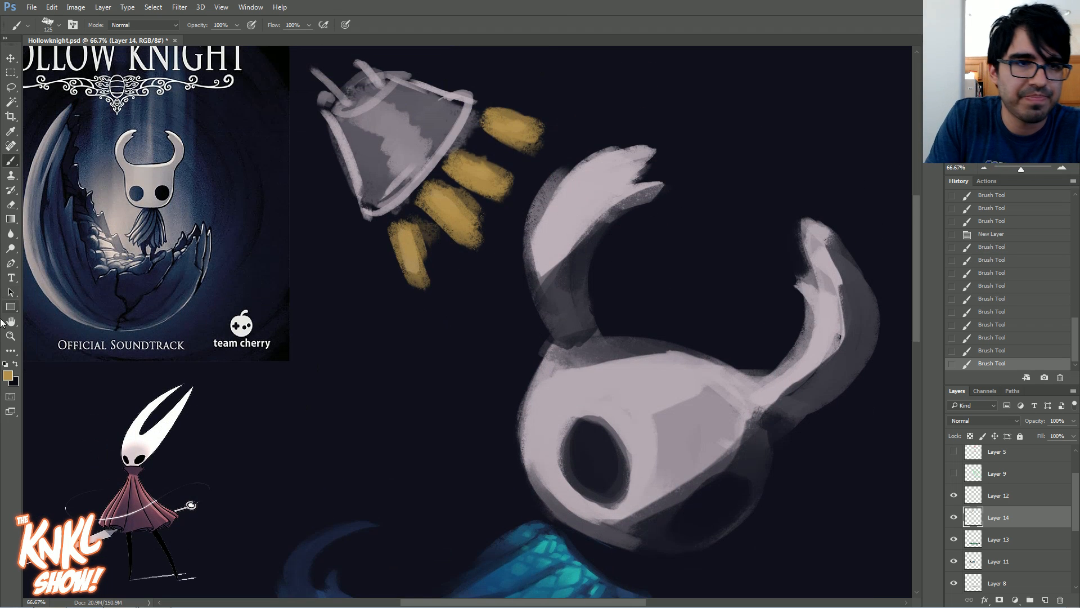
click(8, 376)
drag(746, 286, 695, 269)
click(802, 382)
click(685, 267)
click(802, 378)
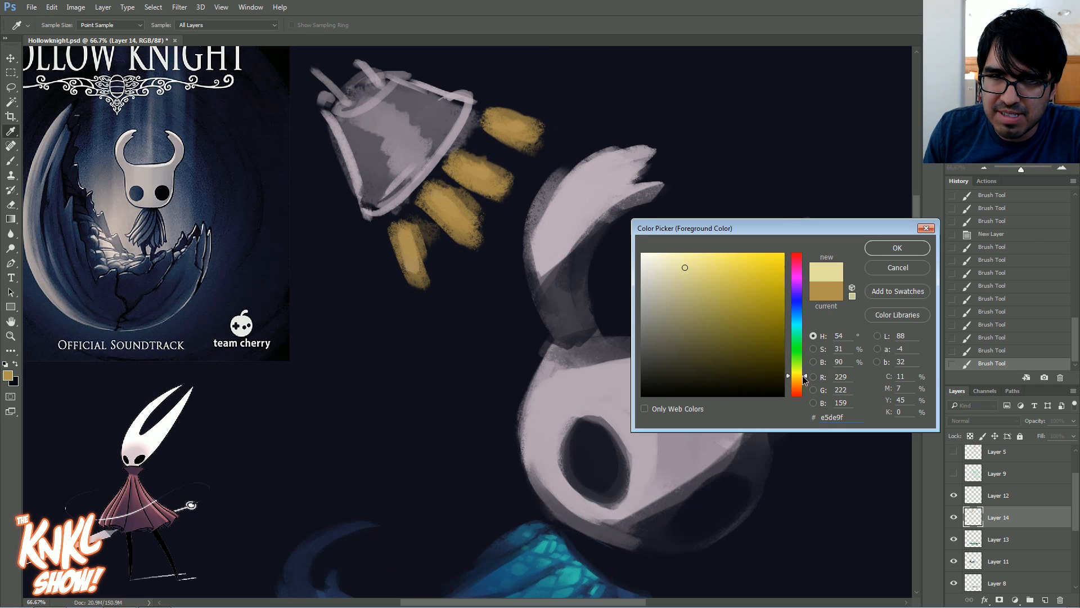
click(897, 248)
mouse_move(405, 248)
mouse_down()
mouse_move(447, 198)
mouse_move(495, 169)
mouse_move(506, 135)
mouse_move(529, 132)
mouse_move(498, 132)
mouse_up()
Paint six diagonal pale yellow light rays coming down toward the mossy green ground
drag(453, 272, 408, 233)
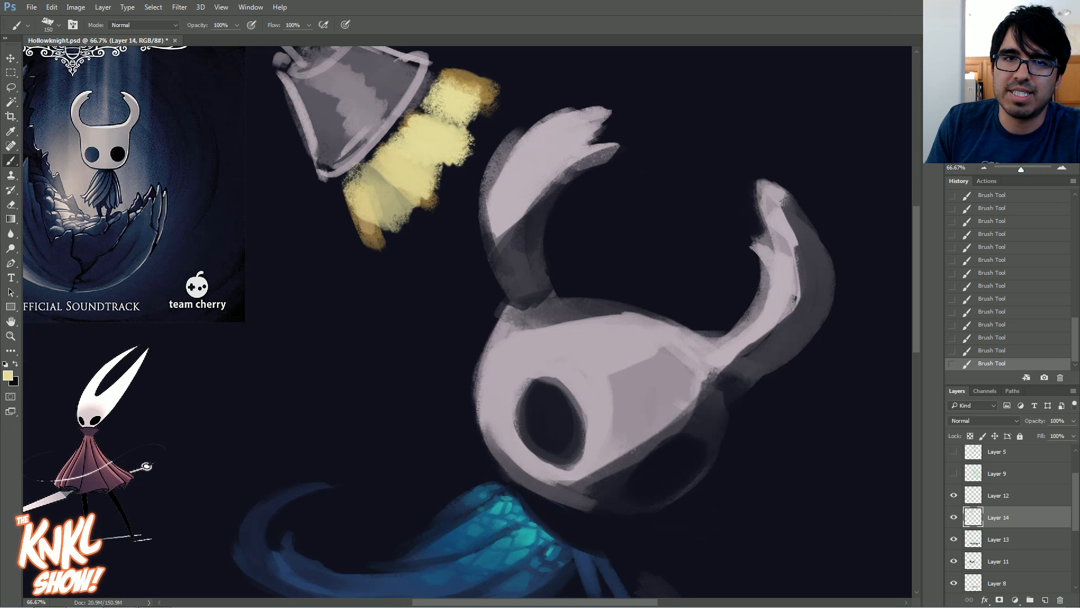
scroll(467, 320, down, 10)
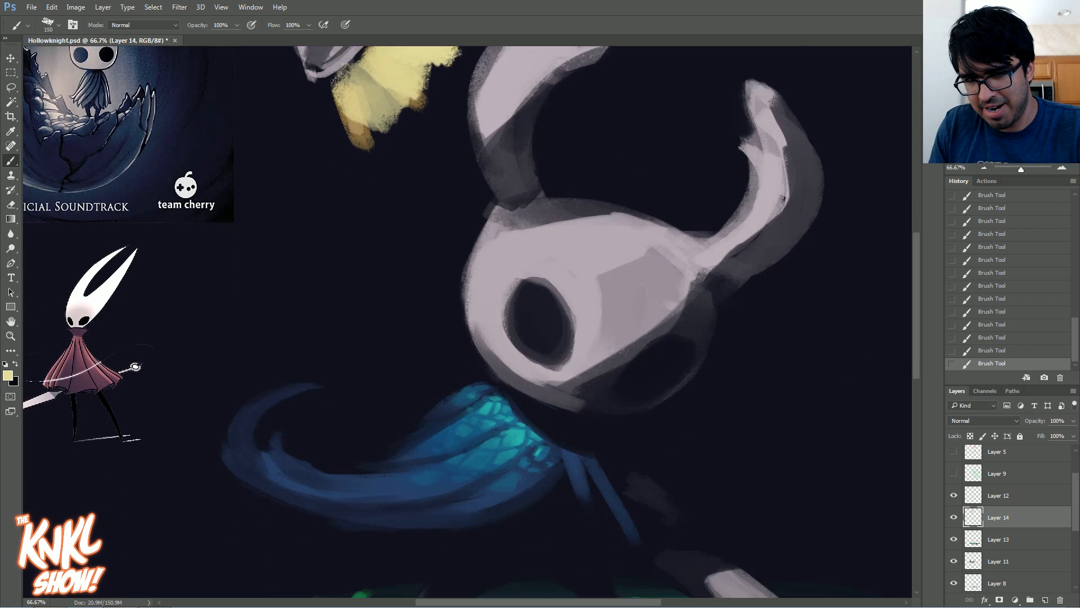
key(bracketleft)
key(bracketleft)
key(bracketleft)
key(bracketleft)
key(bracketleft)
key(bracketleft)
key(bracketleft)
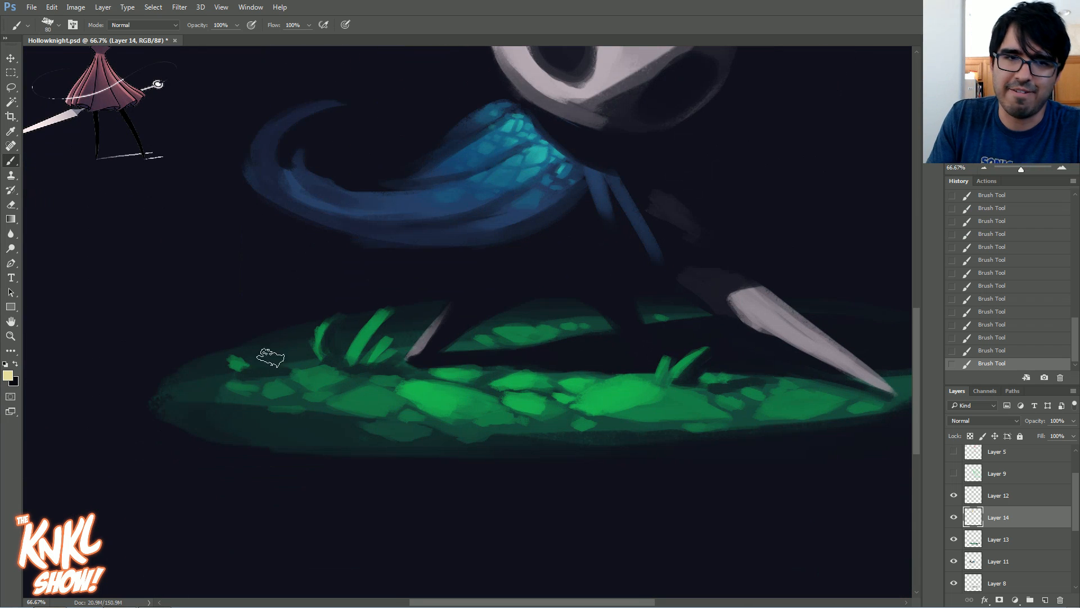
drag(236, 251, 289, 334)
drag(287, 245, 347, 321)
drag(423, 249, 445, 271)
drag(561, 233, 618, 327)
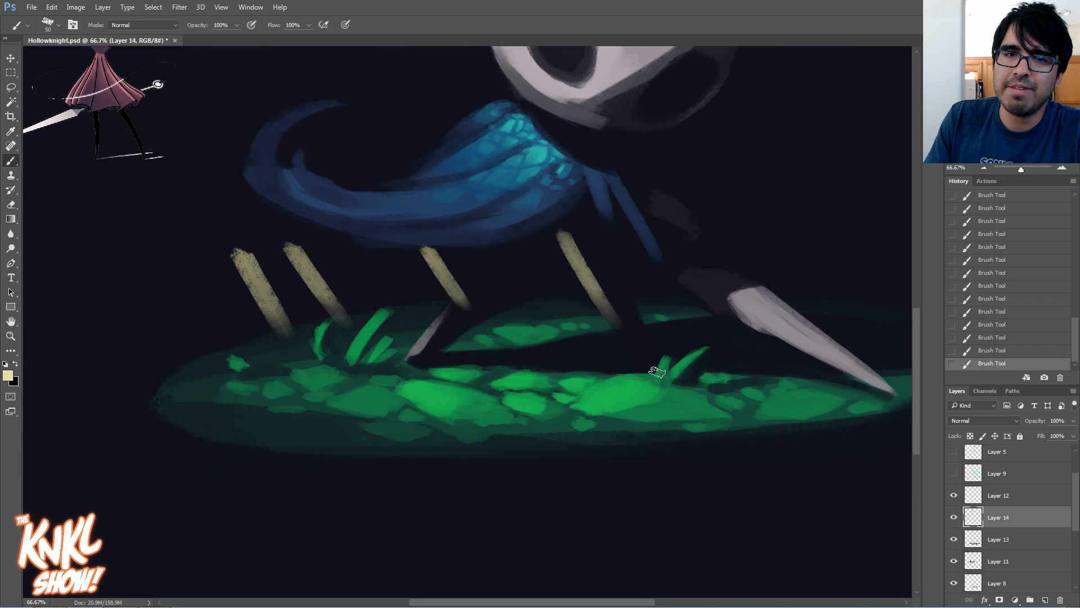
drag(688, 194, 748, 303)
drag(770, 213, 816, 295)
Circle the two brightest green patches of the ground and draw pale yellow arrows pointing upward from the moss
mouse_move(376, 409)
mouse_down()
mouse_move(360, 423)
mouse_move(338, 419)
mouse_up()
mouse_move(563, 407)
mouse_down()
mouse_move(725, 394)
mouse_move(548, 399)
mouse_up()
key(bracketleft)
drag(405, 388, 389, 303)
mouse_move(450, 391)
mouse_down()
mouse_move(466, 304)
mouse_move(489, 338)
mouse_up()
drag(588, 389, 565, 311)
drag(548, 333, 585, 331)
mouse_move(650, 368)
mouse_down()
mouse_move(654, 307)
mouse_move(675, 337)
mouse_up()
drag(757, 385, 764, 322)
drag(734, 354, 790, 342)
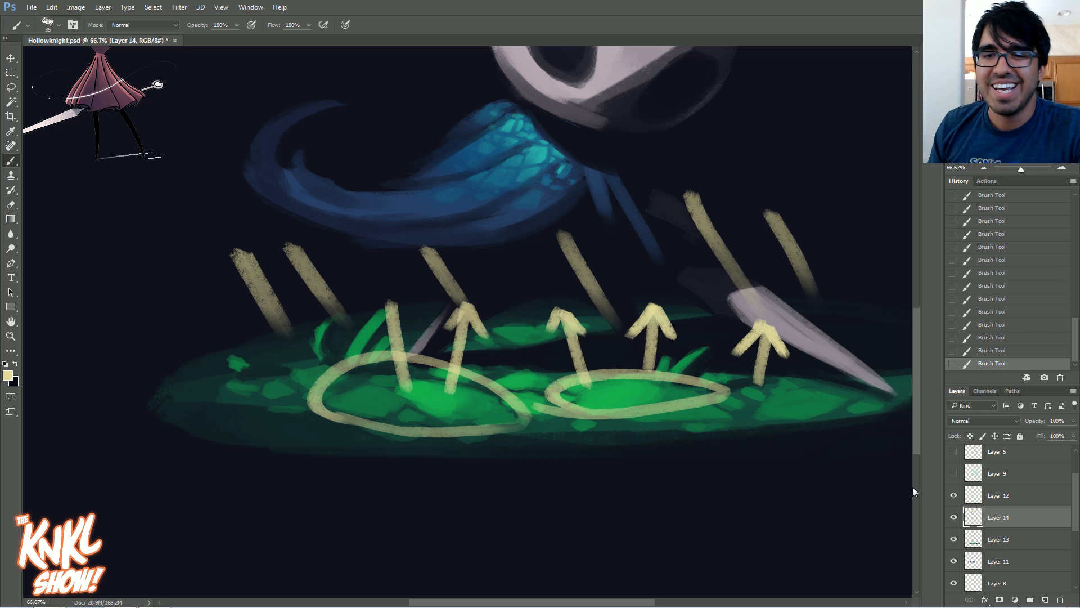
Hide Layer 14 and create a new layer directly above Layer 13
click(953, 517)
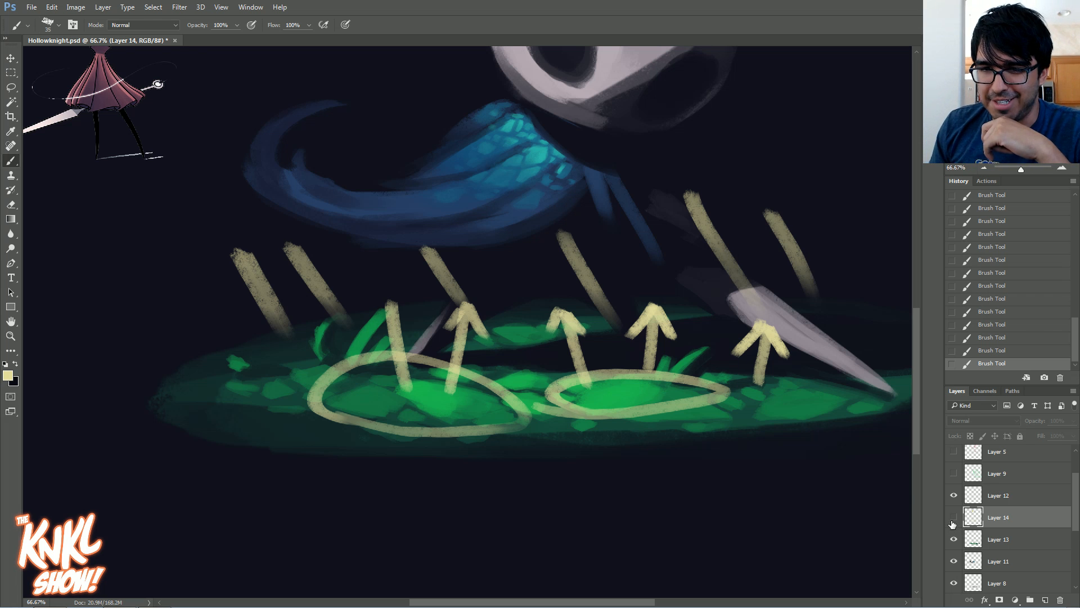
key(alt+bracketleft)
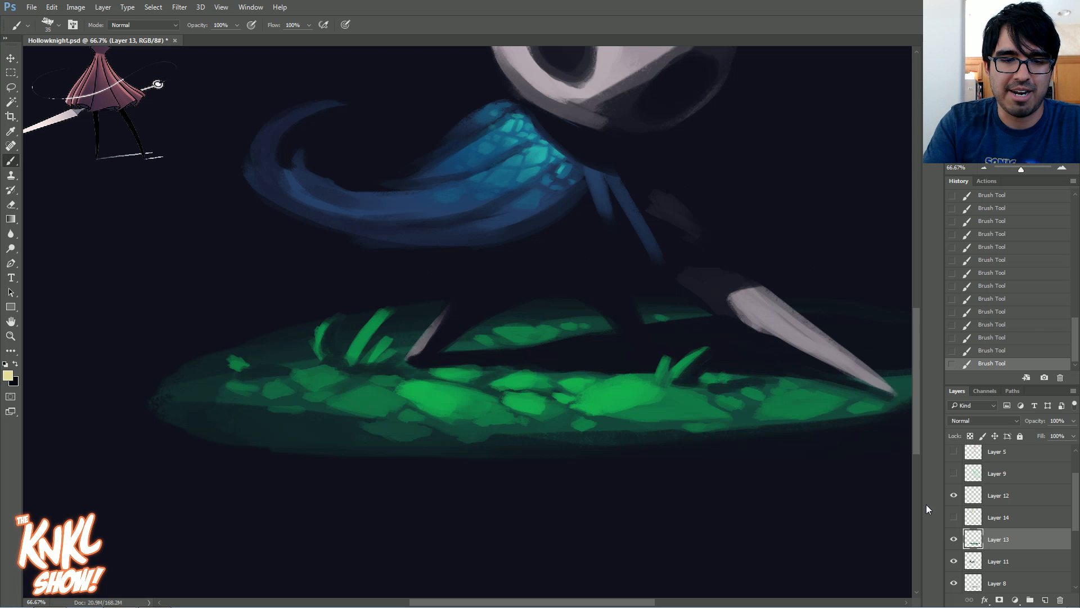
key(ctrl+shift+alt+n)
drag(482, 369, 378, 459)
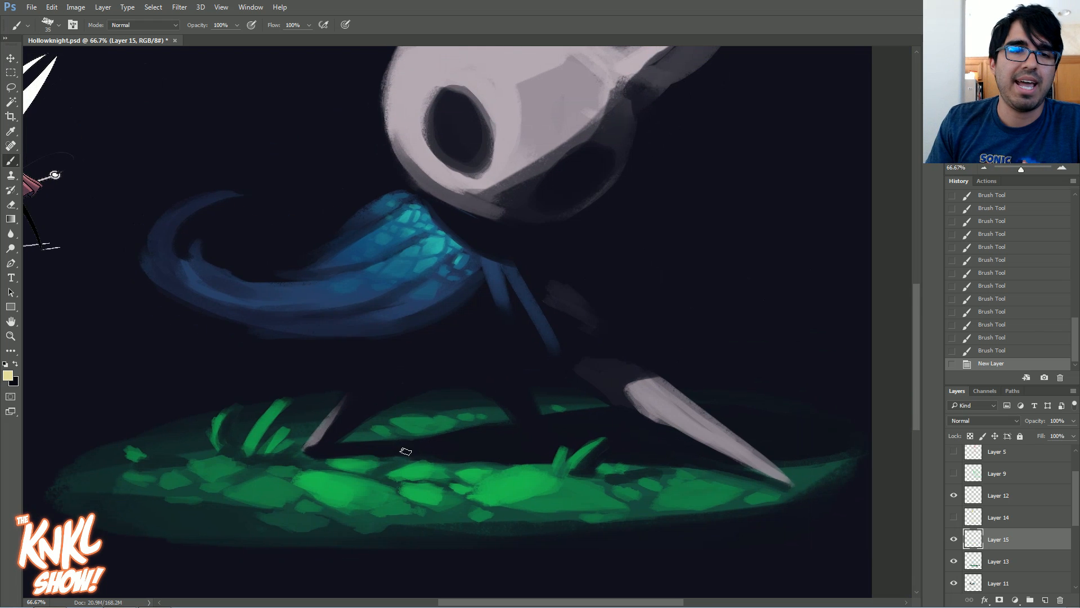
Sample colors from the moss and cape, and set the foreground color to dark teal #103337 for the brush
alt+click(385, 465)
alt+click(373, 491)
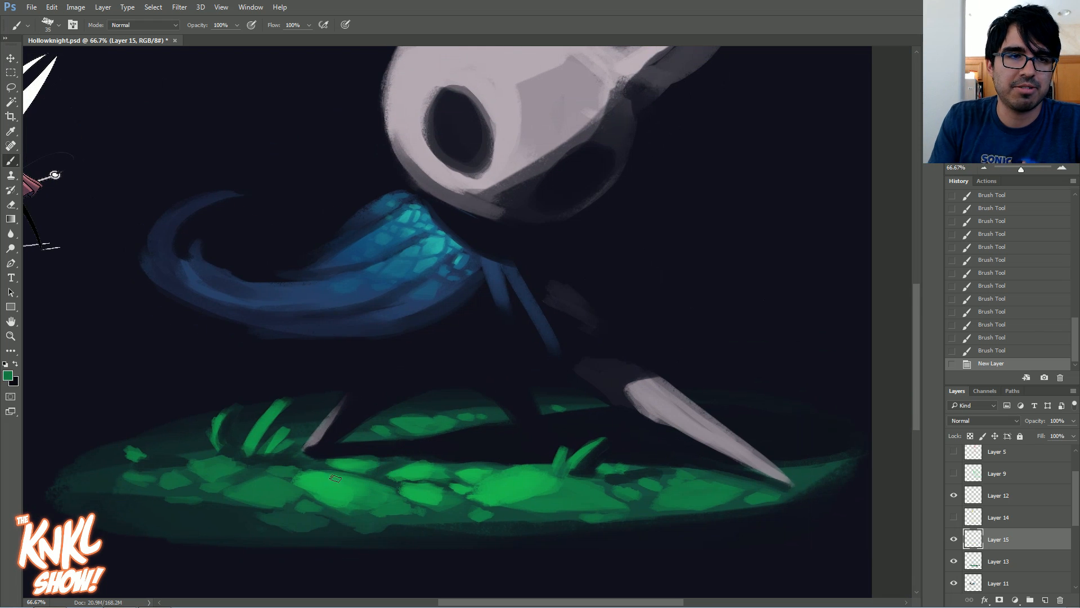
click(5, 364)
click(8, 375)
click(456, 504)
click(797, 324)
mouse_move(746, 344)
mouse_down()
mouse_move(740, 358)
mouse_move(744, 337)
mouse_up()
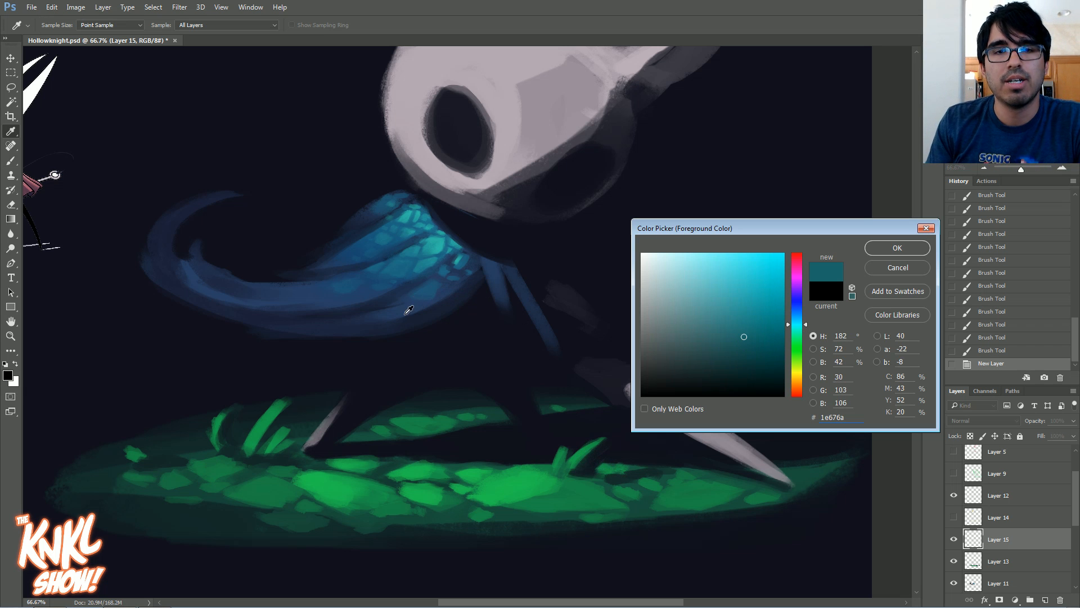
click(409, 309)
click(400, 308)
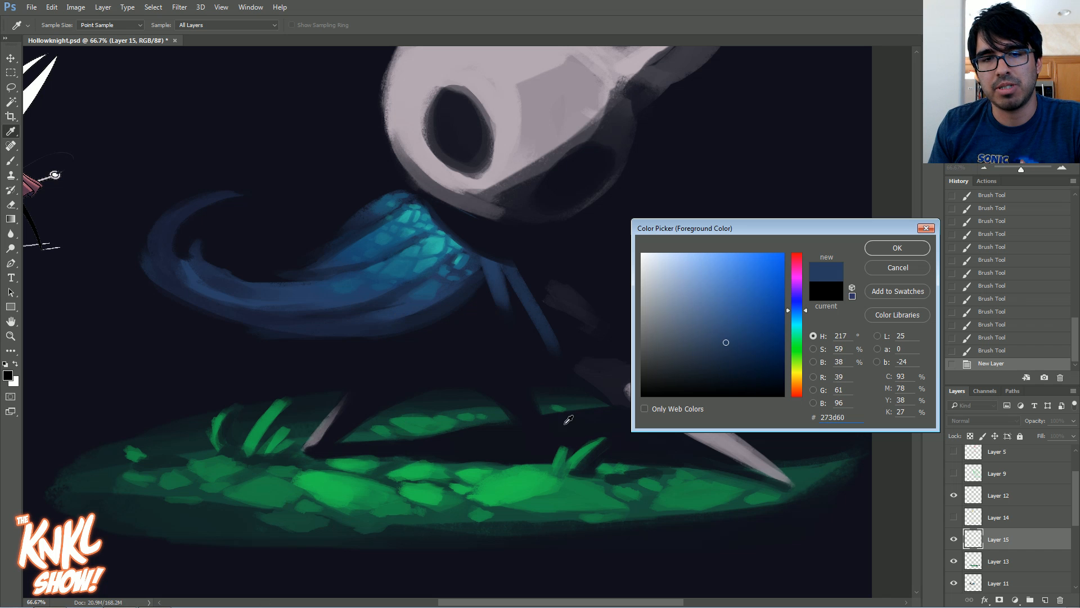
click(558, 513)
click(796, 330)
mouse_move(797, 331)
mouse_down()
mouse_move(798, 320)
mouse_move(743, 333)
mouse_move(733, 341)
mouse_move(747, 332)
mouse_move(734, 350)
mouse_move(743, 354)
mouse_up()
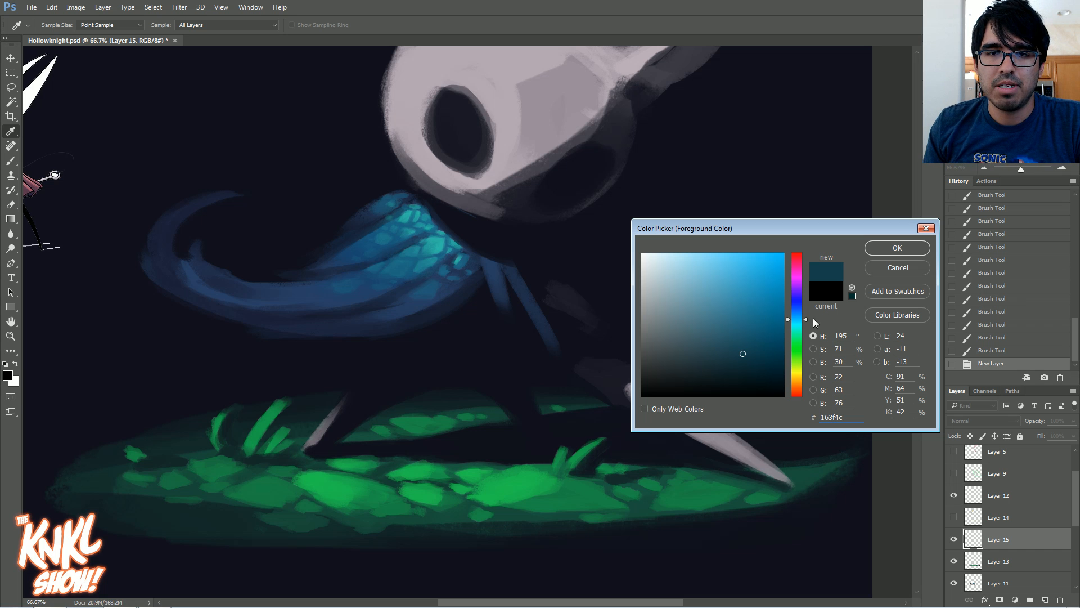
drag(747, 378, 744, 365)
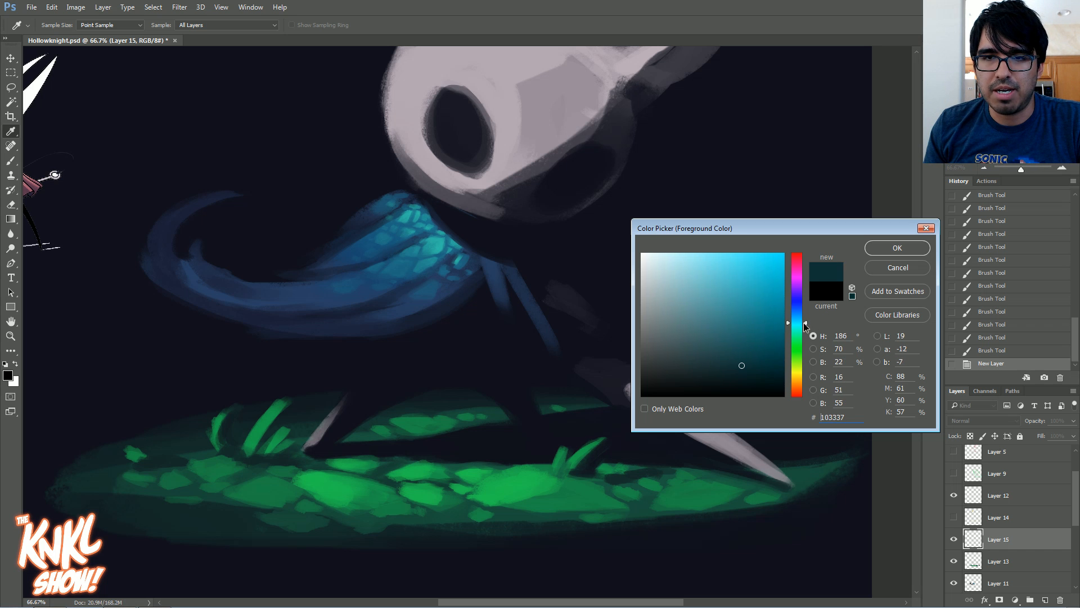
click(878, 253)
key(b)
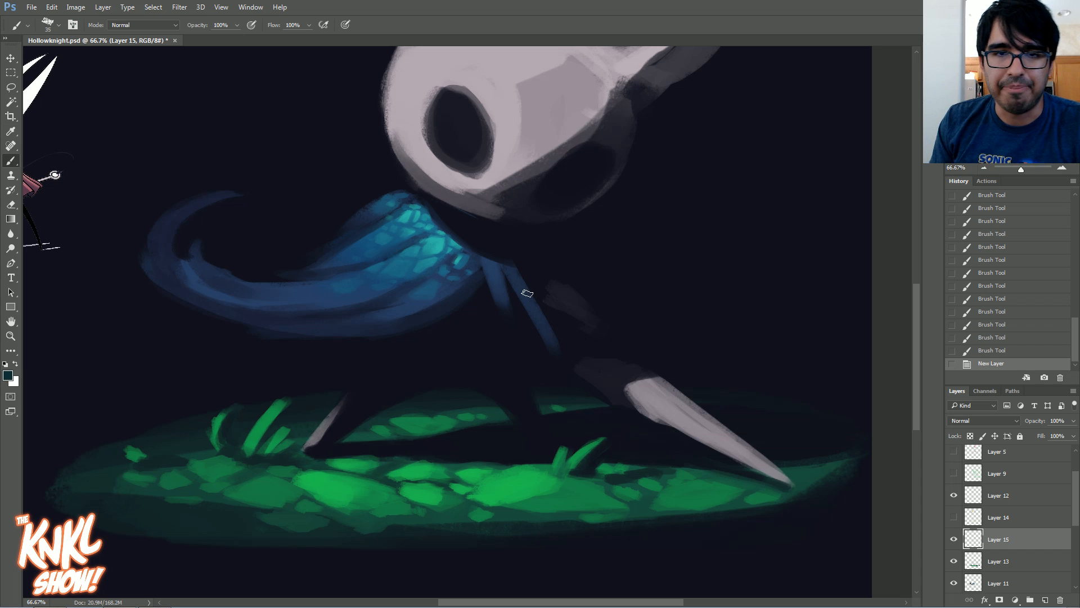
Paint dark teal reflected light along the underside of the blue cape
key(bracketright)
mouse_move(480, 276)
mouse_down()
mouse_move(399, 337)
mouse_move(474, 281)
mouse_move(384, 338)
mouse_move(477, 277)
mouse_move(373, 332)
mouse_up()
drag(460, 297, 373, 340)
Paint dark teal with a smaller brush over the two narrow cloth strips hanging below the cape
key(bracketleft)
key(bracketleft)
key(bracketleft)
mouse_move(505, 275)
mouse_down()
mouse_move(505, 328)
mouse_move(542, 306)
mouse_move(552, 366)
mouse_up()
key(bracketright)
key(bracketright)
drag(528, 289, 554, 361)
drag(523, 279, 560, 354)
drag(560, 353, 555, 326)
Extend the teal reflected light along the cape's lower edge with a larger brush
key(bracketright)
key(bracketright)
key(bracketright)
drag(376, 342, 404, 332)
drag(406, 331, 339, 338)
Paint dark teal onto both legs and blend their upper parts with colors sampled from the dark body
key(bracketleft)
mouse_move(335, 436)
mouse_down()
mouse_move(417, 369)
mouse_move(393, 393)
mouse_up()
key(bracketright)
key(bracketright)
key(bracketright)
alt+click(386, 393)
drag(393, 394, 421, 377)
mouse_move(481, 361)
mouse_down()
mouse_move(538, 435)
mouse_move(510, 387)
mouse_up()
alt+click(498, 382)
mouse_move(441, 380)
mouse_down()
mouse_move(443, 369)
mouse_move(435, 376)
mouse_up()
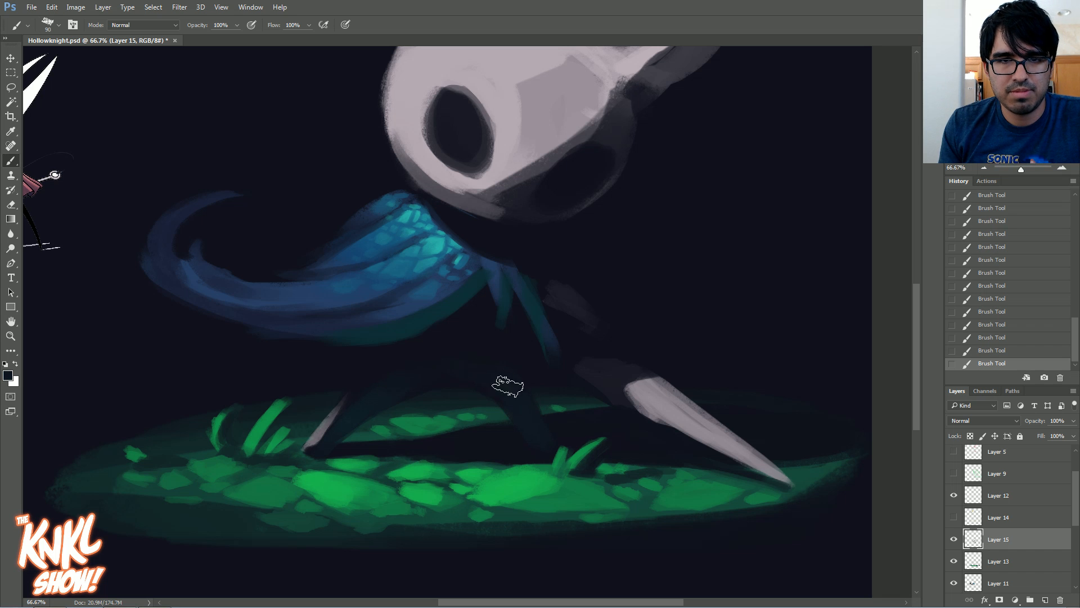
Sample the near-black body color and tone down the teal on the legs with a smaller brush
alt+click(381, 375)
key([)
key([)
key([)
key([)
key([)
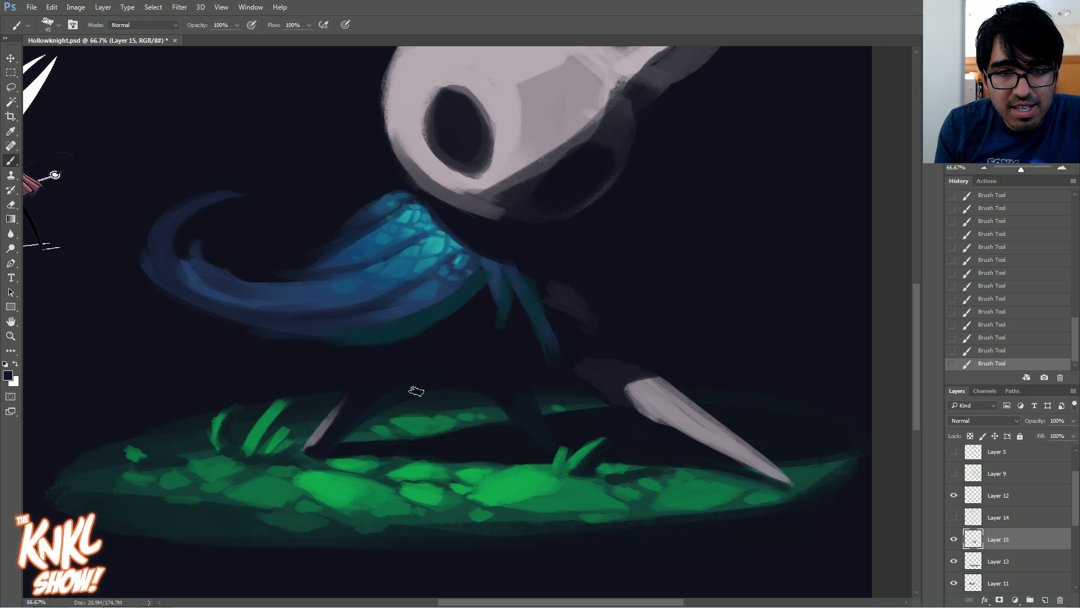
Paint dark teal reflected light on the dark shape at the blade's upper end and on the collar beneath the head
drag(442, 362, 378, 375)
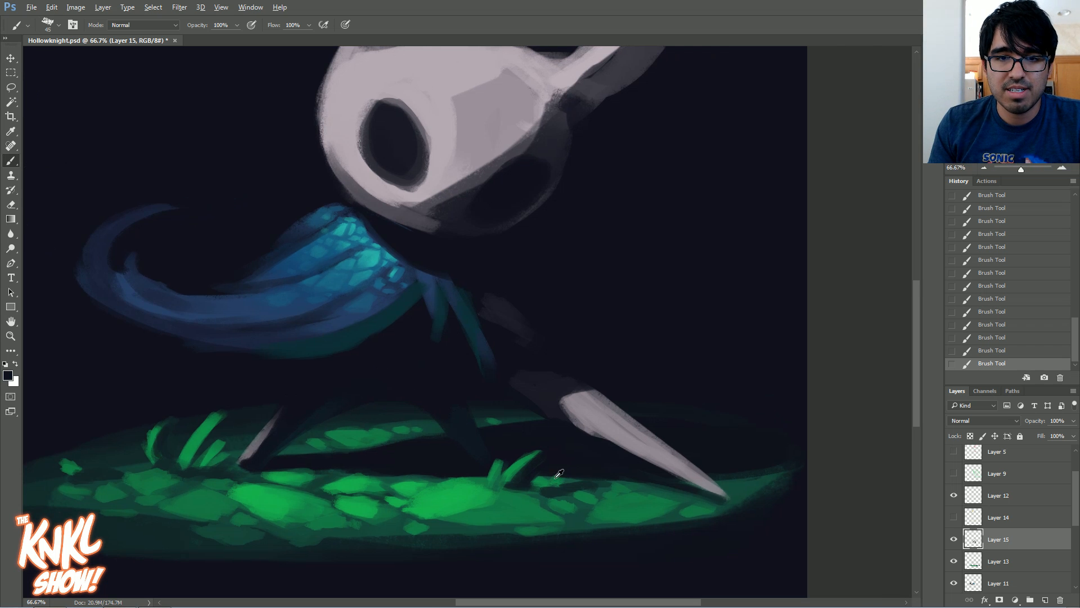
mouse_move(541, 403)
mouse_down()
mouse_move(526, 388)
mouse_move(562, 419)
mouse_move(569, 409)
mouse_up()
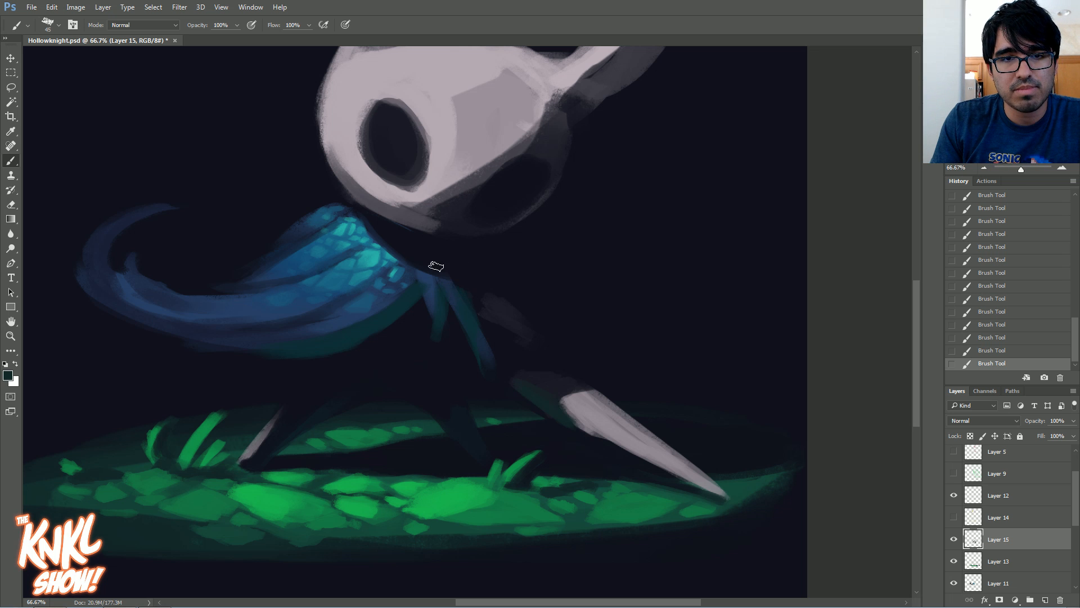
mouse_move(452, 273)
mouse_down()
mouse_move(439, 262)
mouse_move(451, 264)
mouse_up()
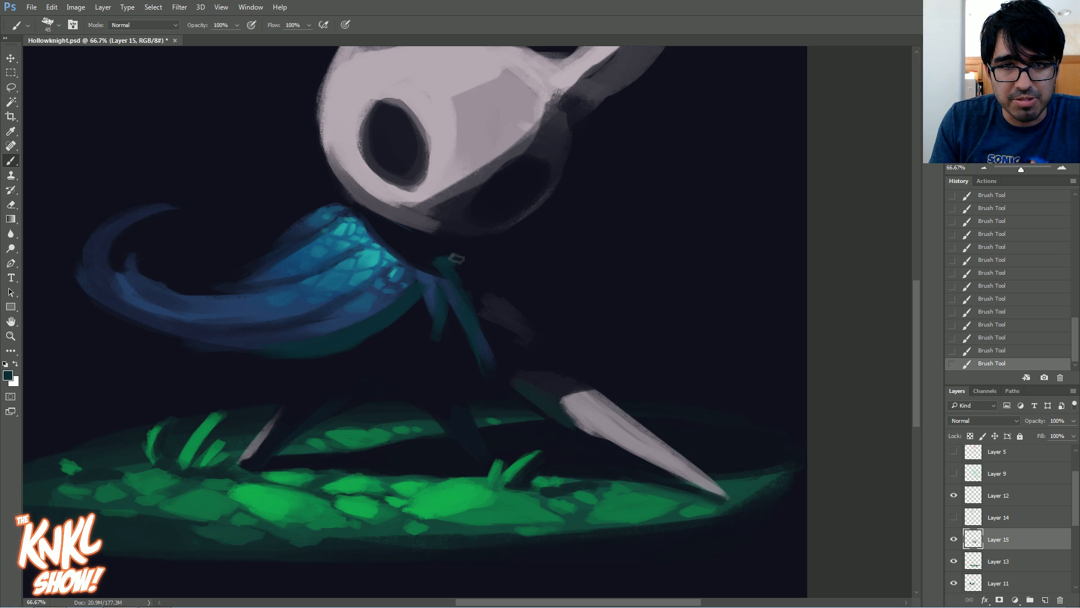
alt+click(432, 252)
key(bracketright)
key(bracketright)
key(bracketright)
key(bracketright)
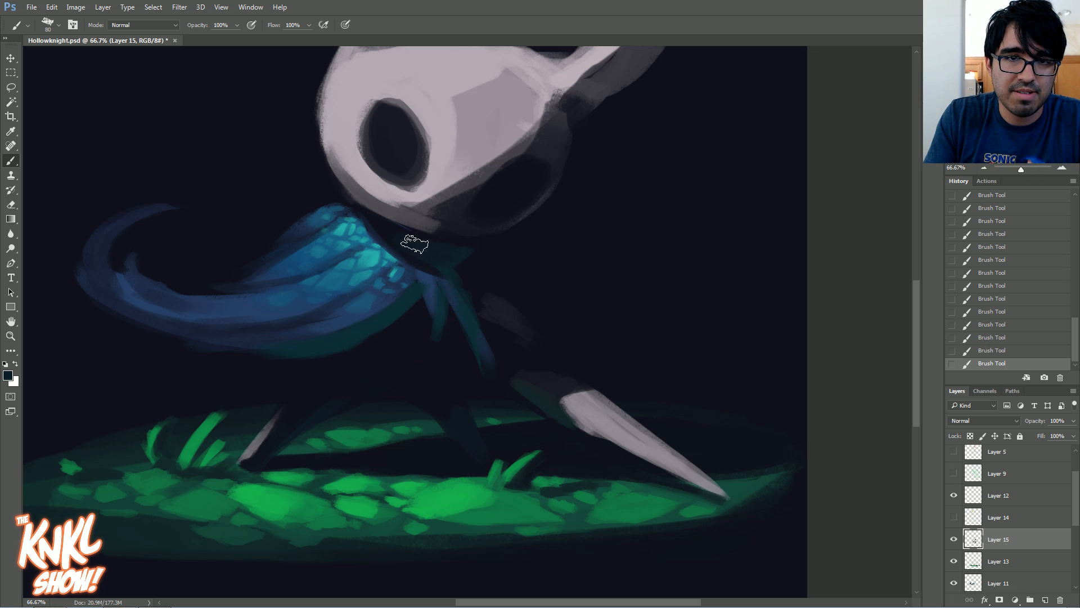
Break up the teal collar beneath the head with dark strokes from a smaller brush to suggest folds
drag(523, 260, 662, 461)
drag(360, 212, 350, 377)
drag(424, 371, 343, 120)
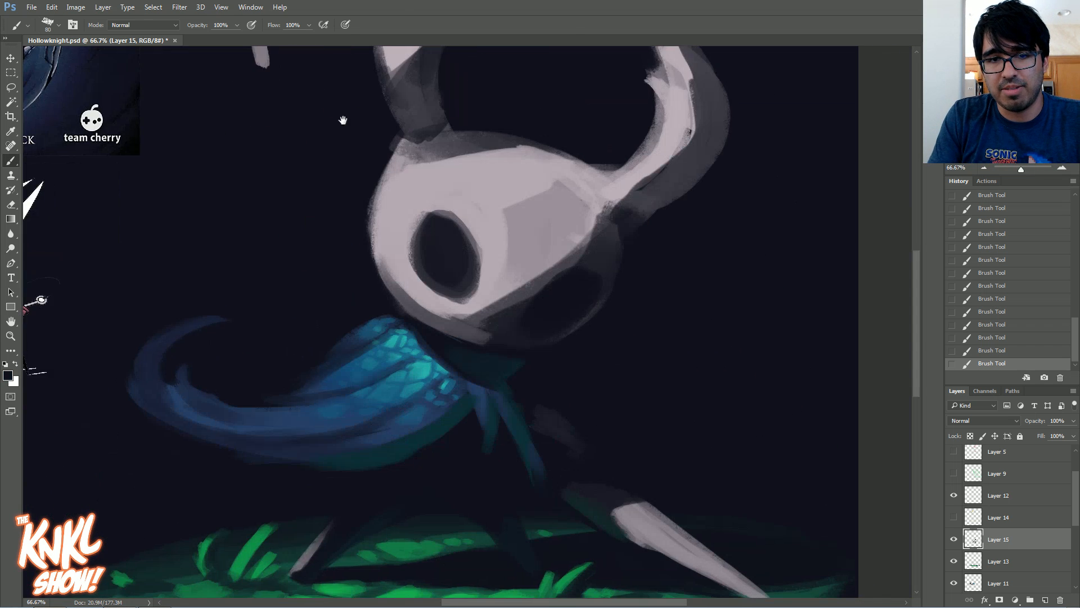
drag(438, 397, 407, 332)
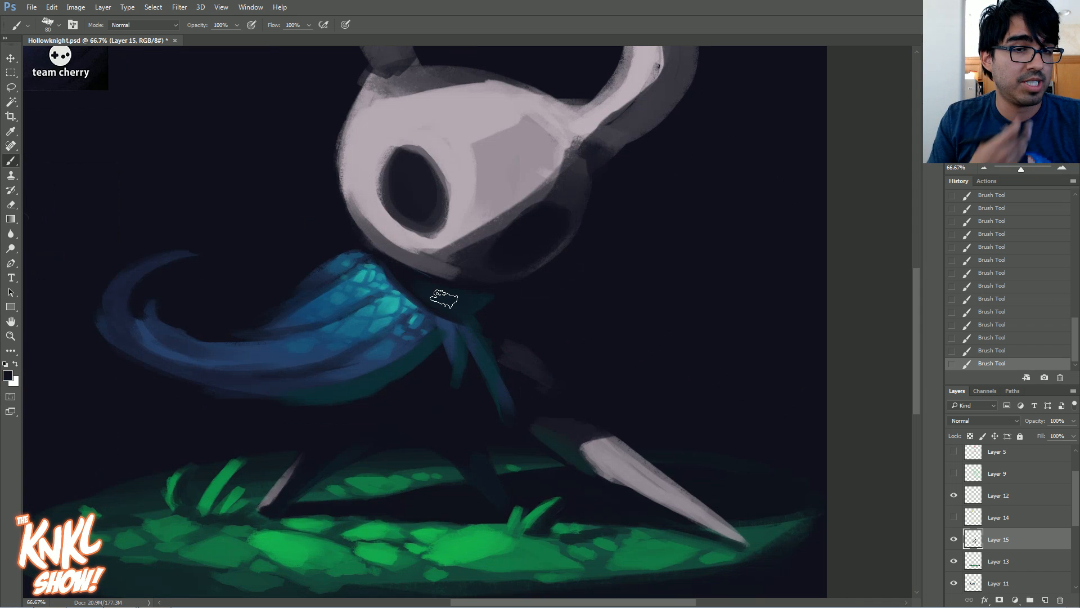
key(bracketleft)
key(bracketleft)
key(bracketleft)
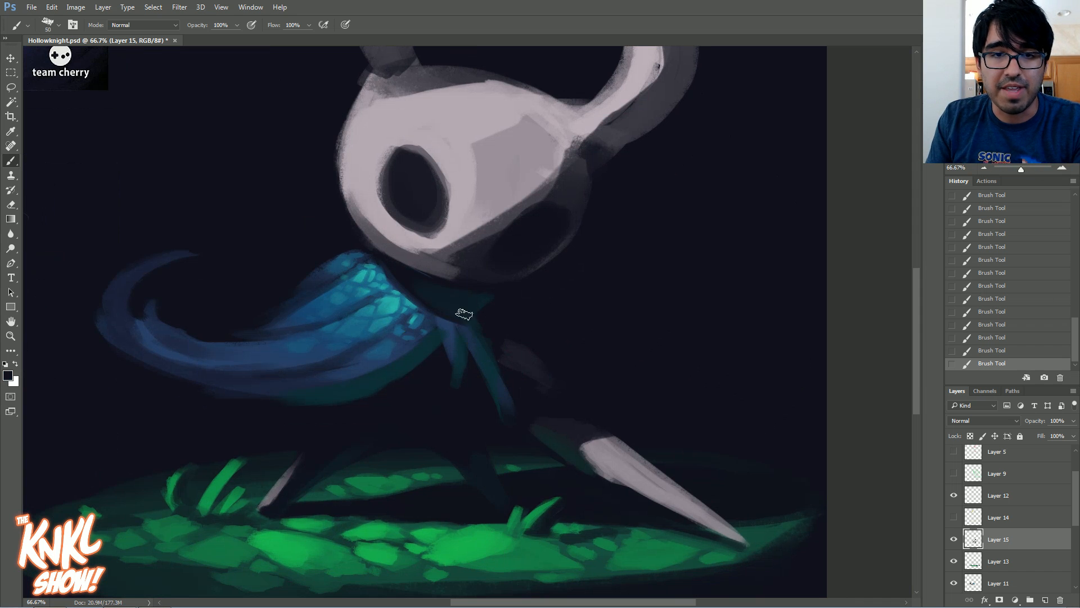
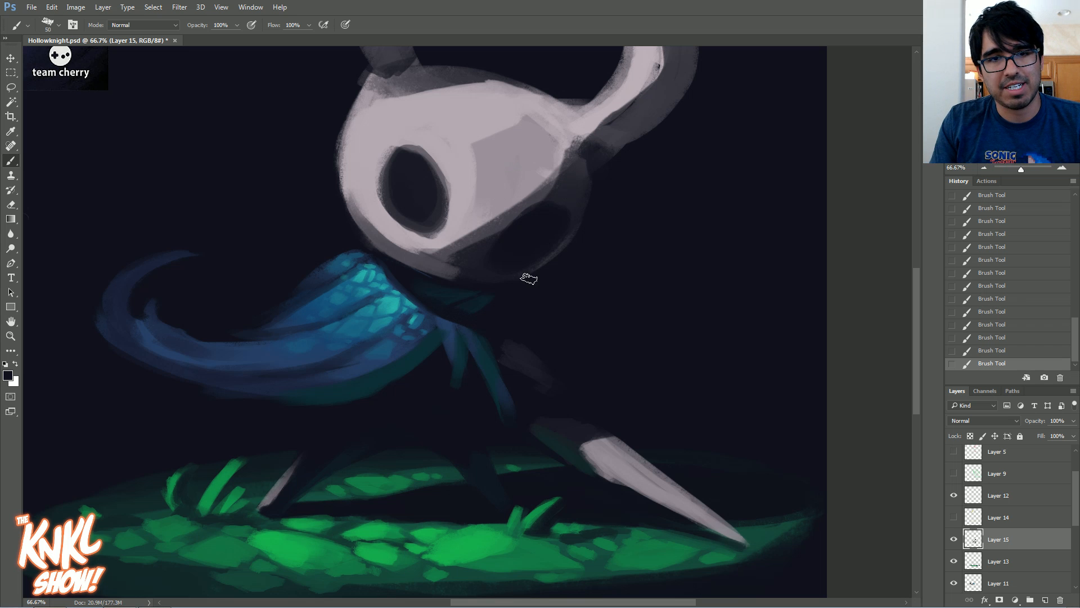
Sample a dark teal and paint it over the shadowed underside of the head
drag(622, 324, 581, 366)
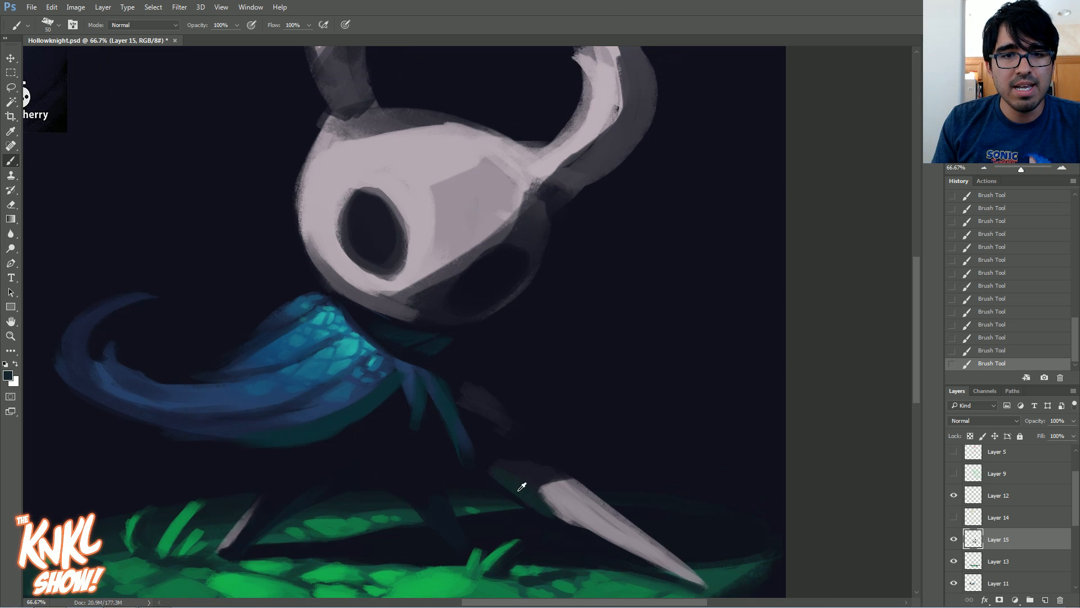
key(bracketright)
key(bracketright)
key(bracketright)
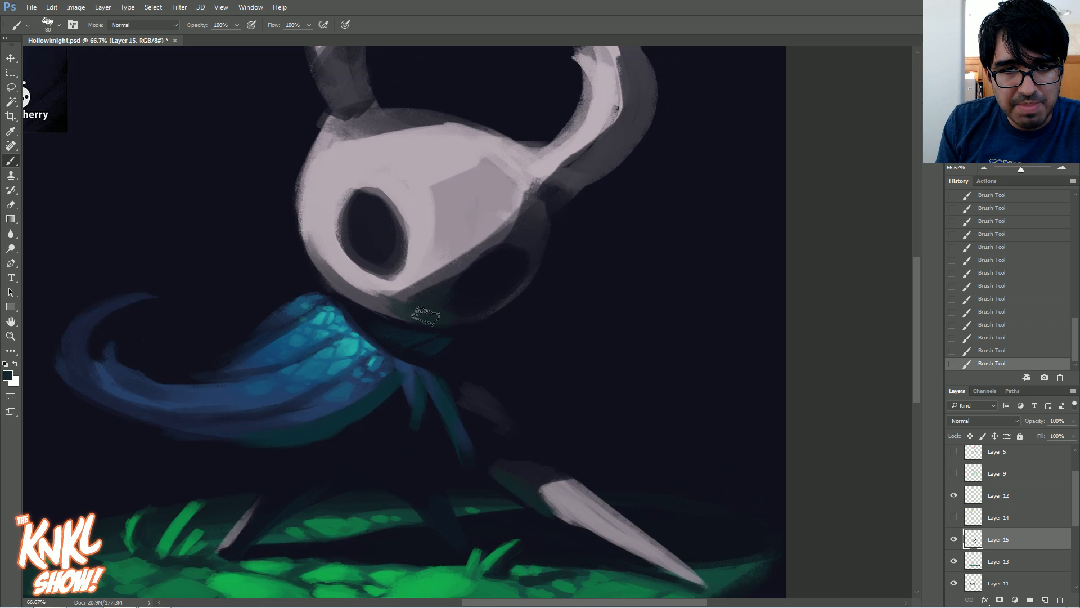
key(bracketleft)
key(bracketleft)
key(bracketleft)
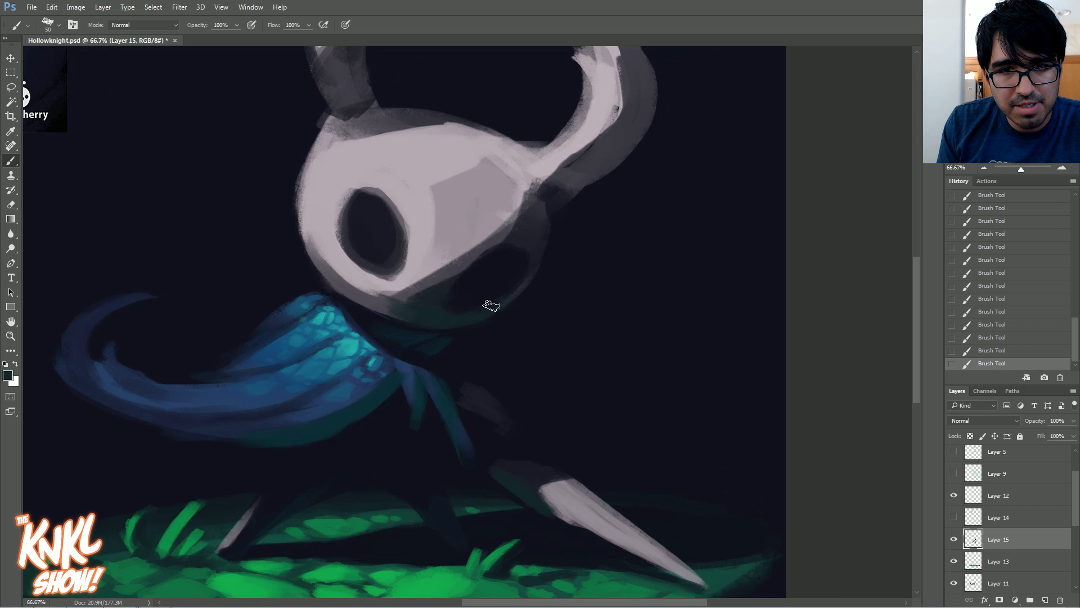
Step back in the history and paint a thin rim of sampled teal and moss green along the head's lower edge
click(982, 312)
key(bracketleft)
alt+click(445, 335)
drag(455, 327, 488, 317)
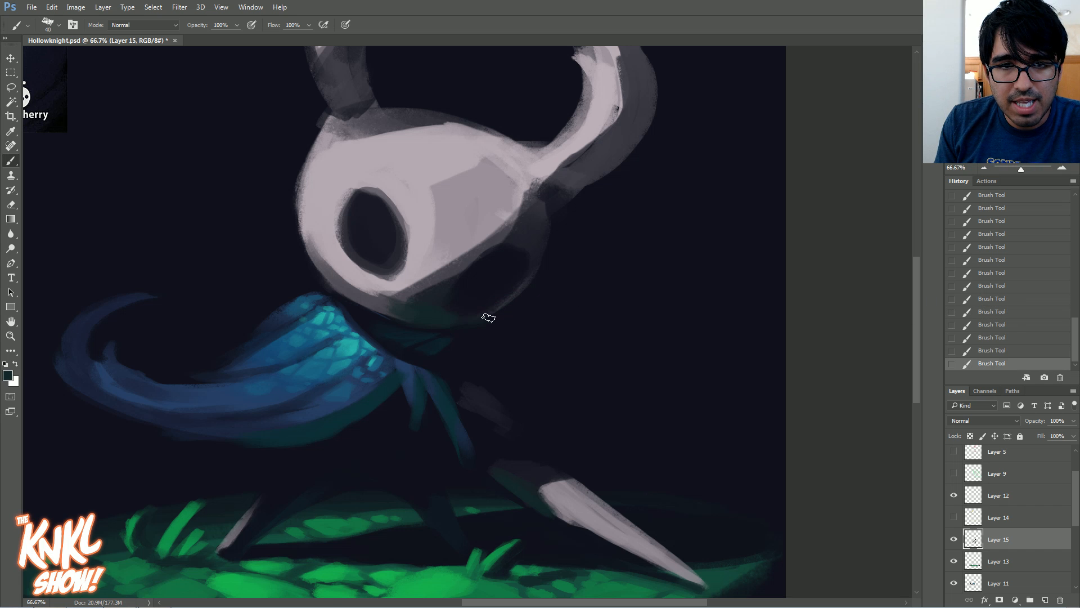
alt+click(614, 578)
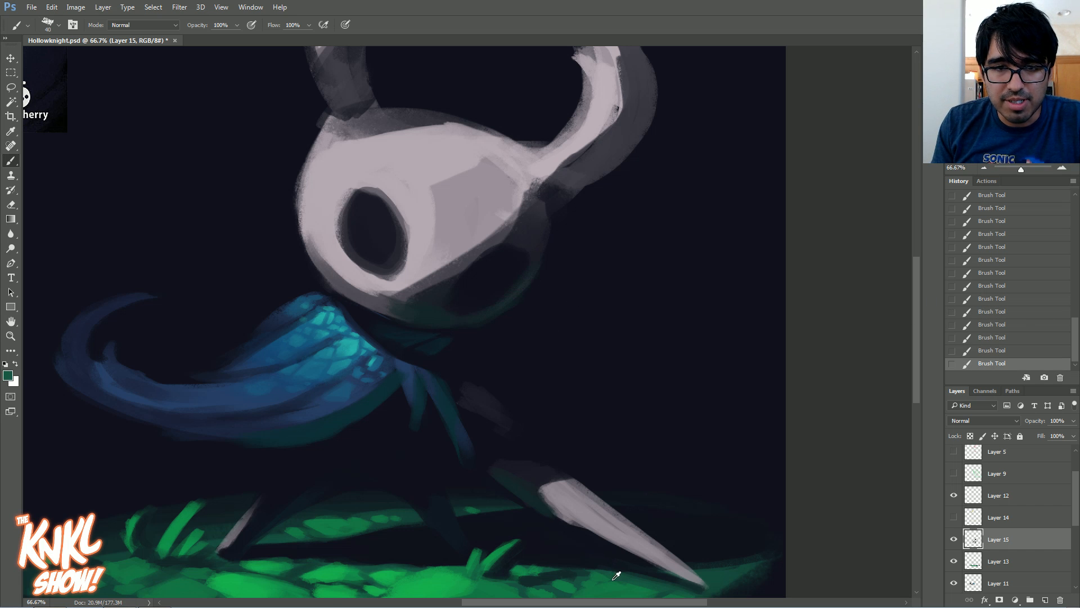
mouse_move(480, 324)
mouse_down()
mouse_move(528, 274)
mouse_move(477, 321)
mouse_move(508, 300)
mouse_move(436, 324)
mouse_move(526, 282)
mouse_move(474, 316)
mouse_up()
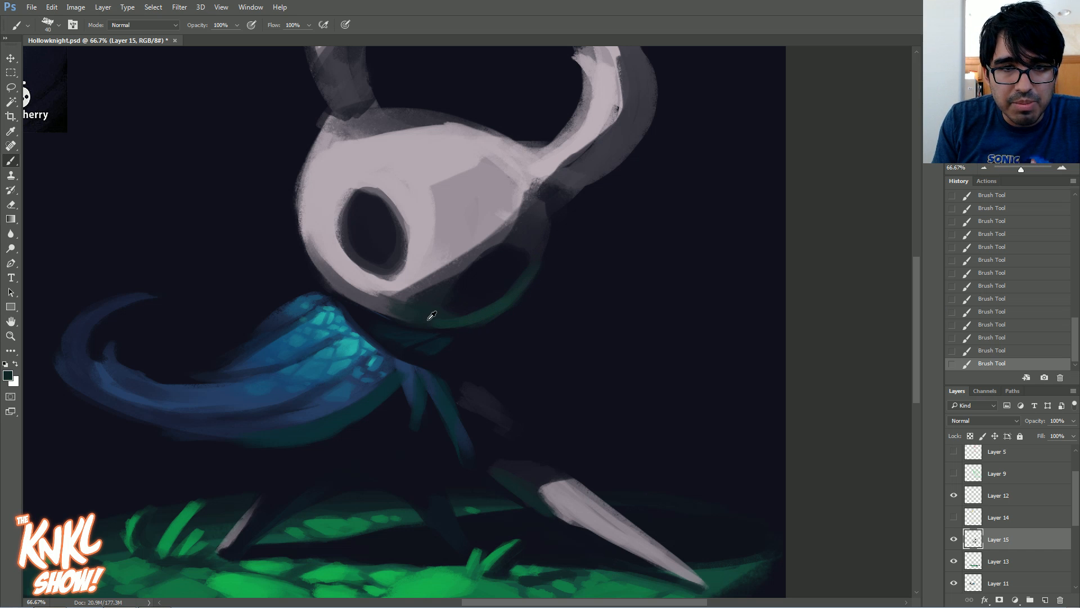
Cover the shadowed side of the head around the far eye with dark teal using a much larger brush
key(bracketright)
key(bracketright)
key(bracketright)
key(bracketright)
key(bracketright)
key(bracketright)
key(bracketright)
key(bracketright)
key(bracketright)
mouse_move(445, 284)
mouse_down()
mouse_move(414, 302)
mouse_move(450, 278)
mouse_up()
mouse_move(531, 211)
mouse_down()
mouse_move(522, 240)
mouse_move(534, 220)
mouse_move(496, 236)
mouse_move(530, 195)
mouse_up()
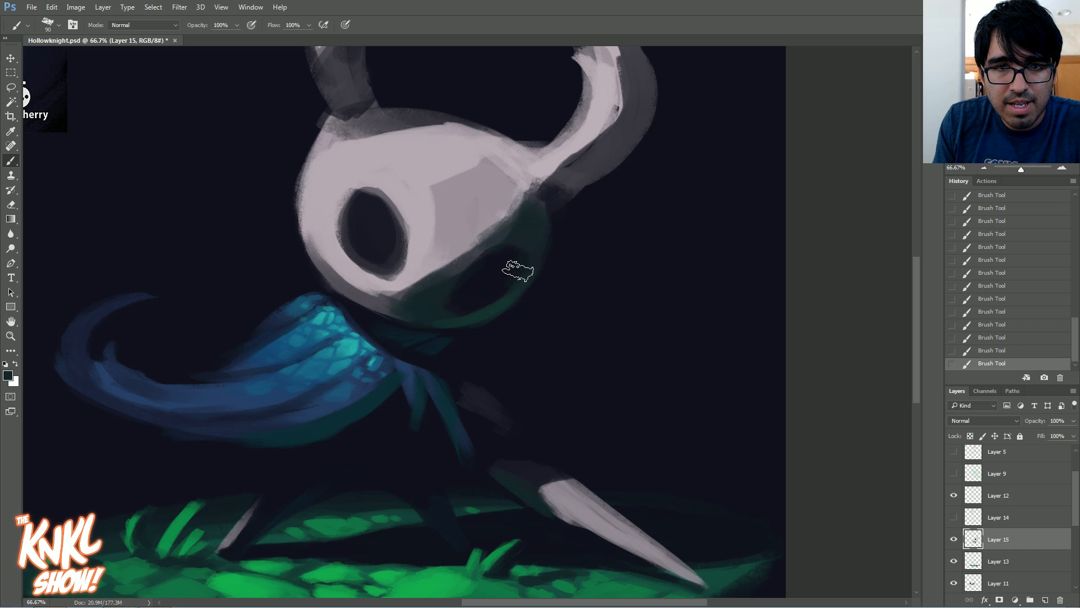
Extend the teal shading up to the boundary of the lit face with a slightly smaller brush
key(bracketleft)
key(bracketleft)
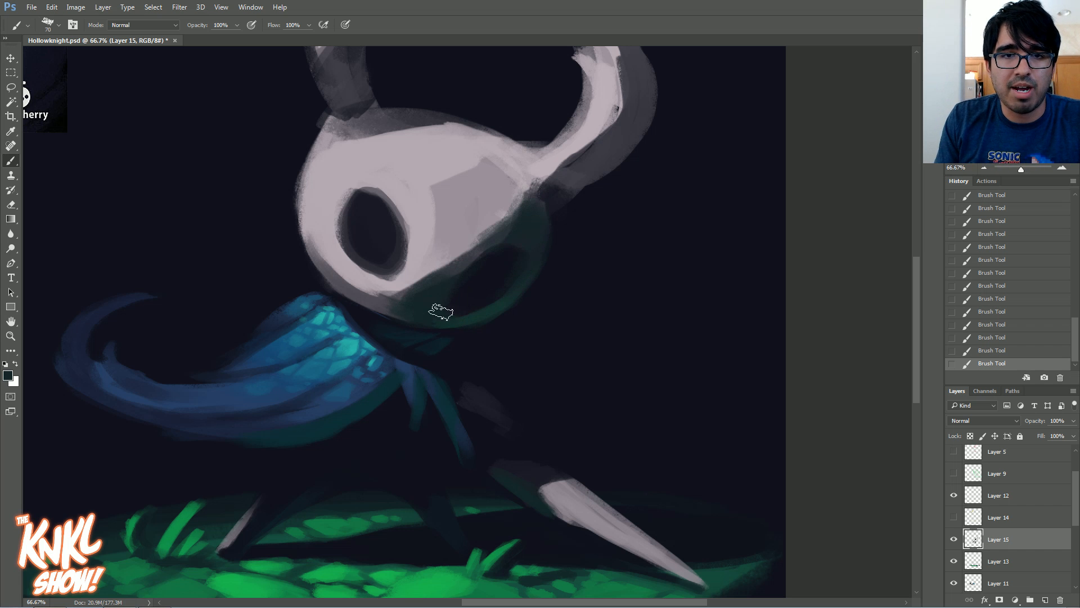
mouse_move(421, 306)
mouse_down()
mouse_move(410, 298)
mouse_move(438, 282)
mouse_up()
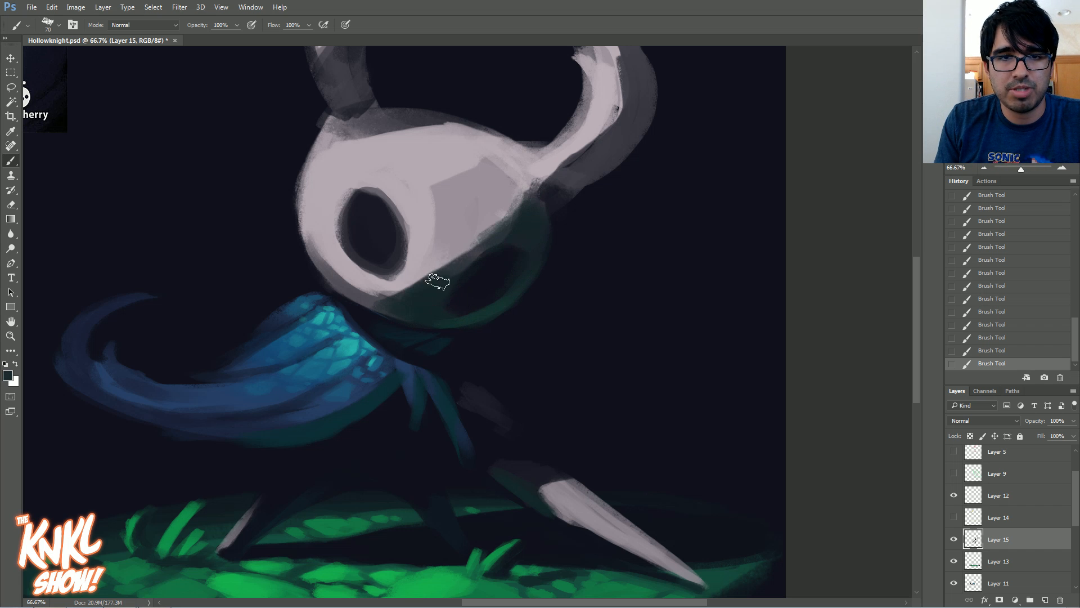
mouse_move(520, 208)
mouse_down()
mouse_move(488, 237)
mouse_move(484, 265)
mouse_up()
Sample the near-black eye color and repaint the far eye socket with a clean edge against the teal shading
alt+click(518, 228)
alt+click(474, 291)
drag(456, 308, 506, 257)
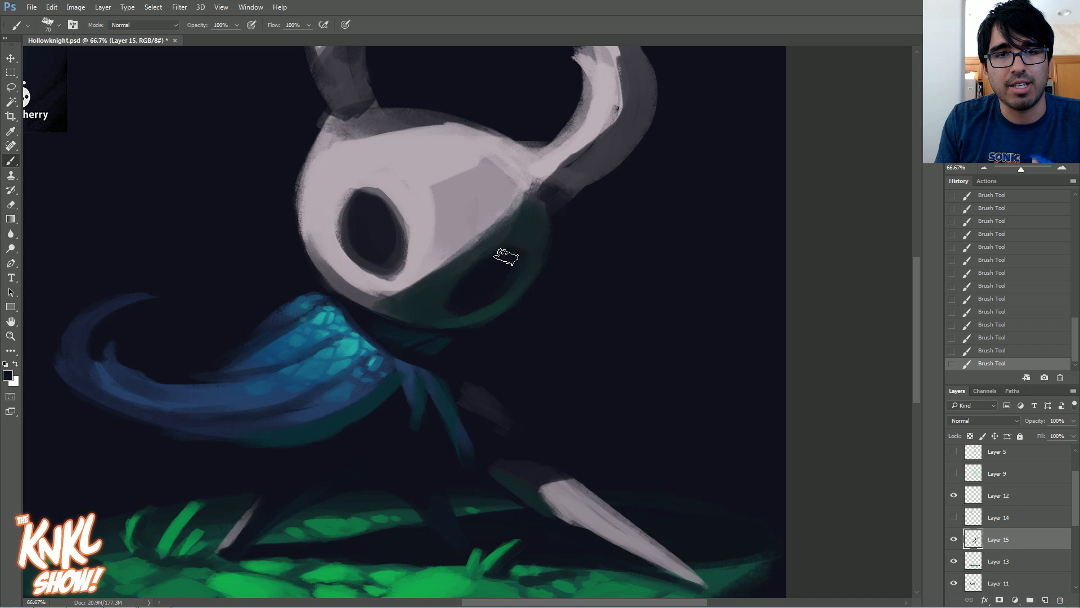
key(bracketleft)
key(bracketleft)
key(bracketleft)
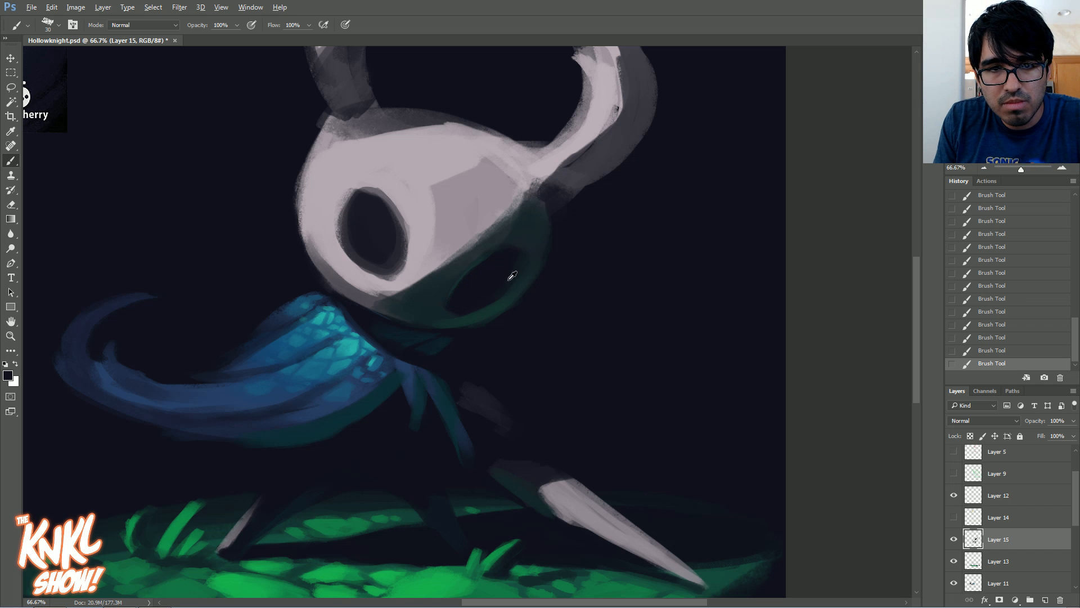
Add a new layer above Layer 15 and set its blend mode to Overlay
alt+click(444, 300)
mouse_move(542, 248)
mouse_down()
mouse_move(528, 320)
mouse_move(590, 183)
mouse_move(615, 268)
mouse_move(646, 231)
mouse_move(595, 279)
mouse_move(589, 410)
mouse_move(607, 363)
mouse_up()
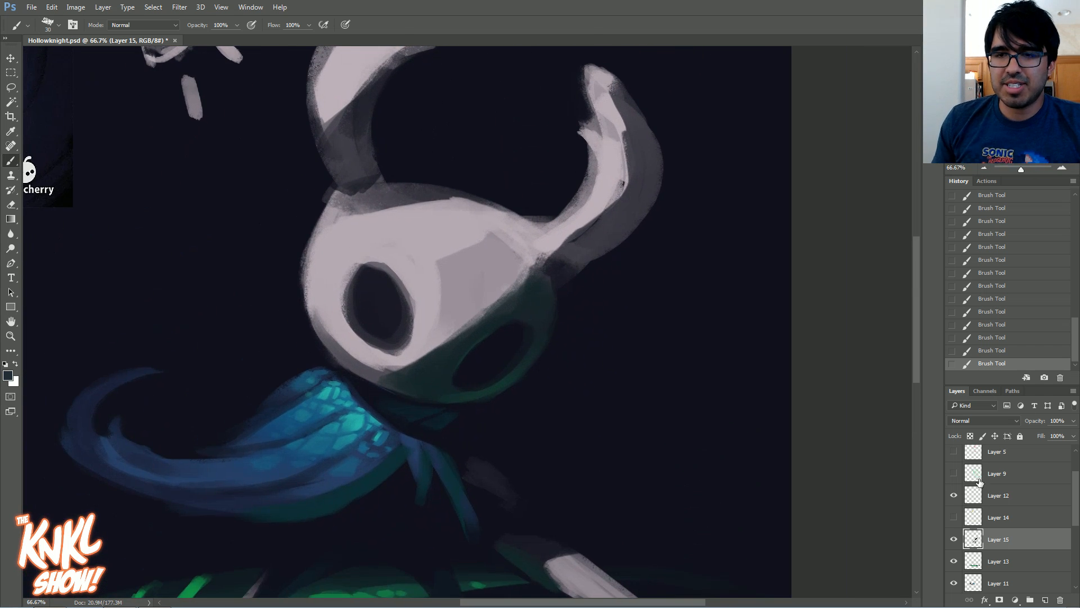
click(954, 540)
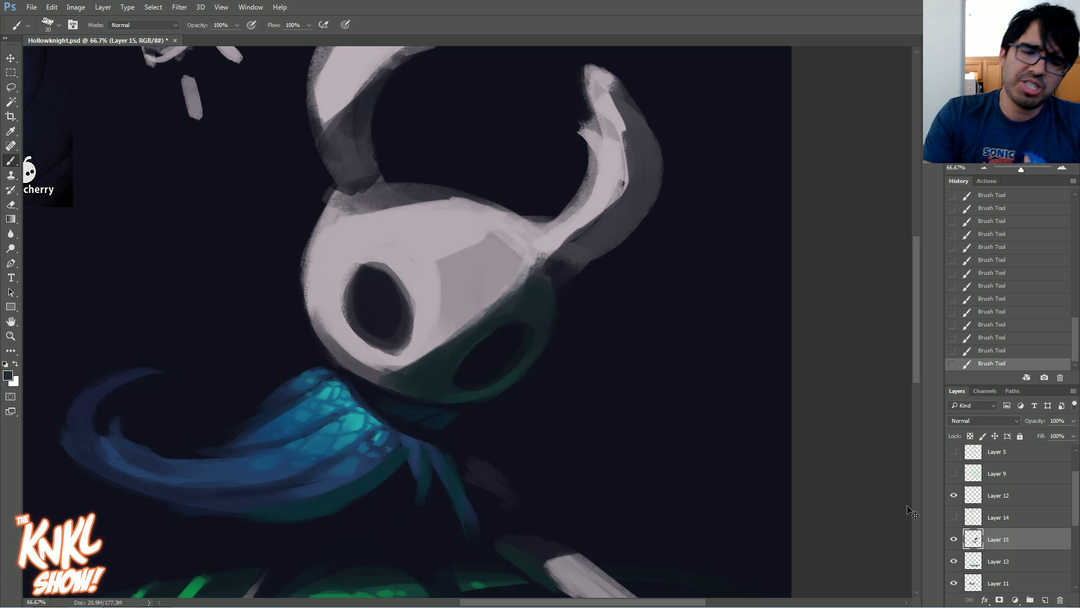
key(ctrl+shift+n)
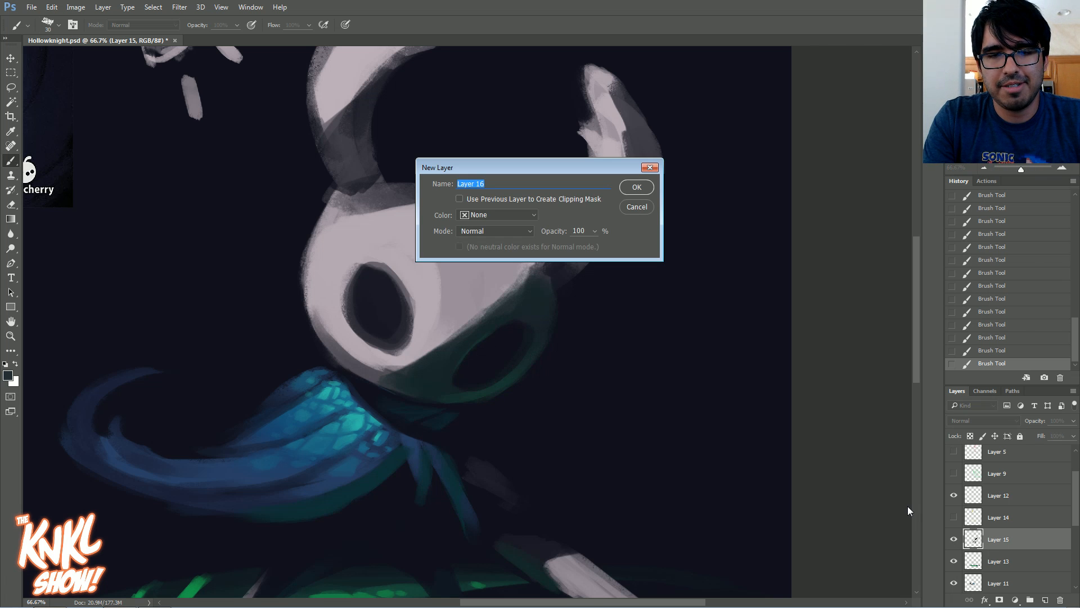
key(Return)
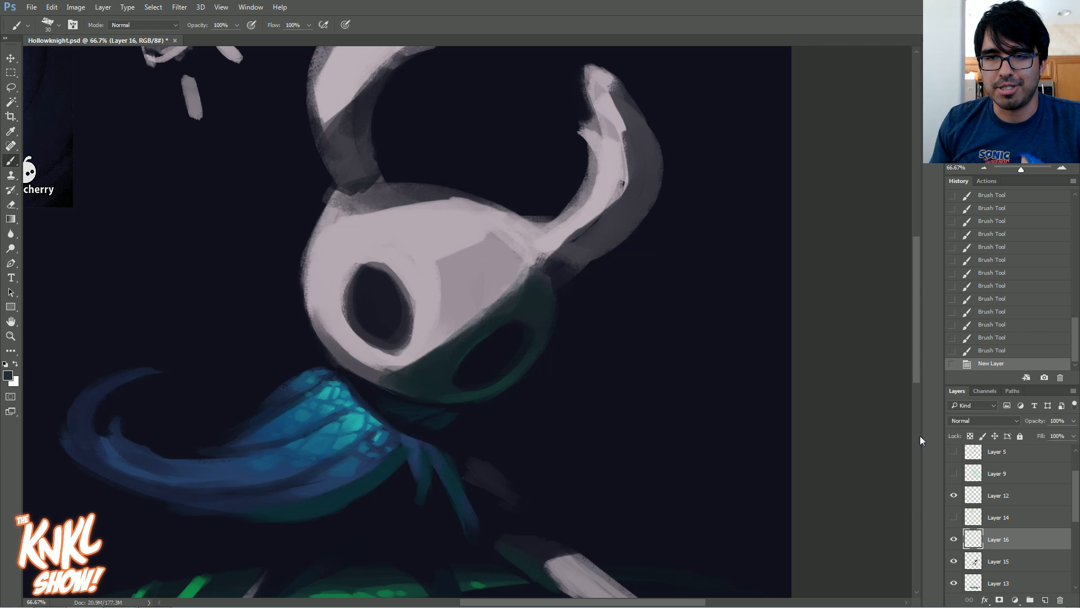
click(956, 420)
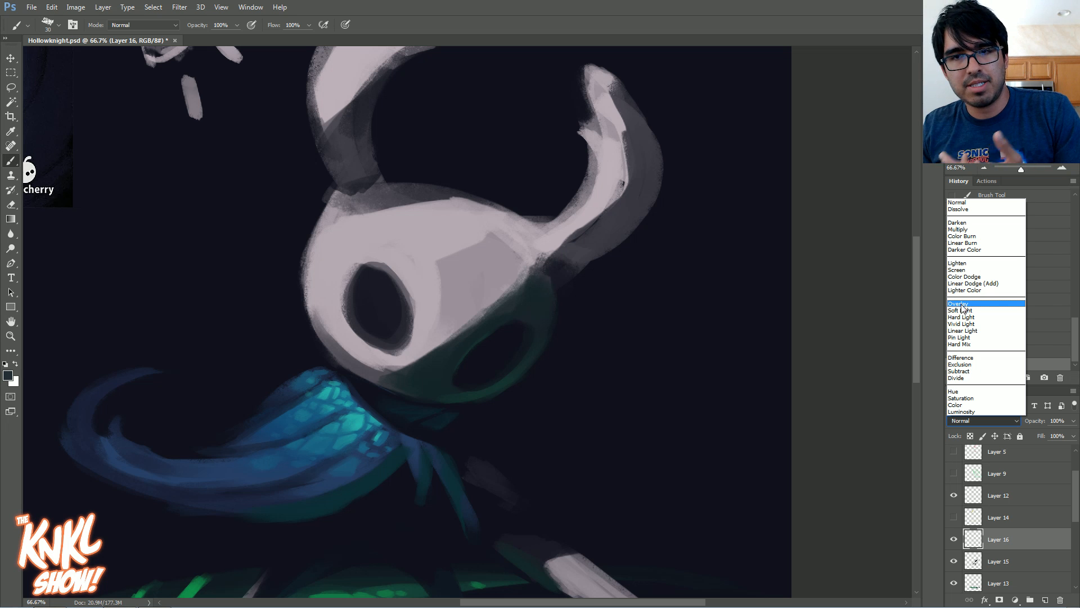
click(962, 304)
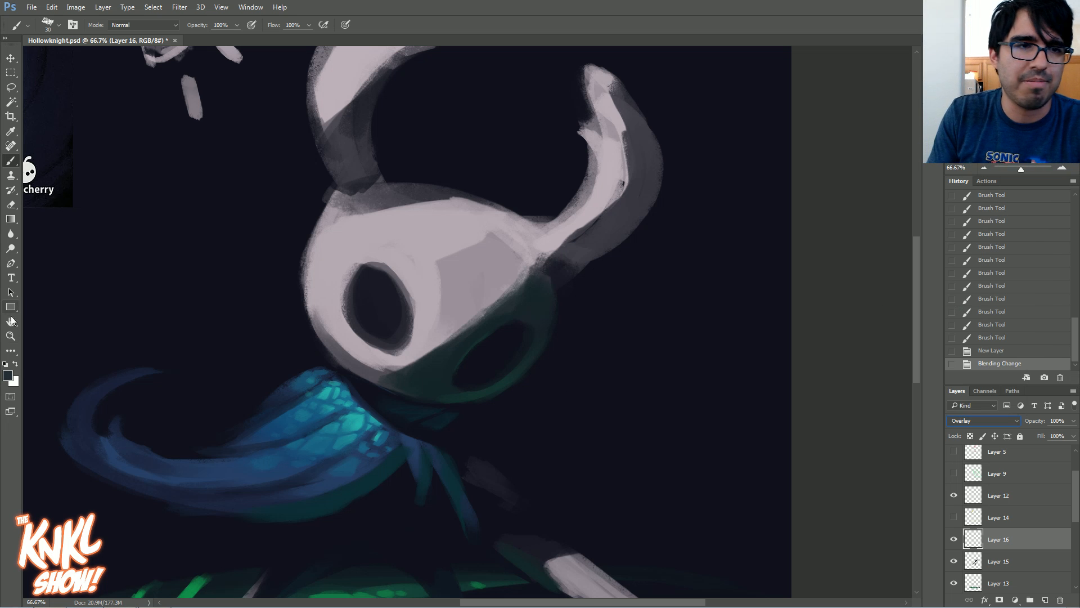
Set the foreground color to the dark orange-brown #342d24
click(8, 375)
drag(794, 380, 801, 377)
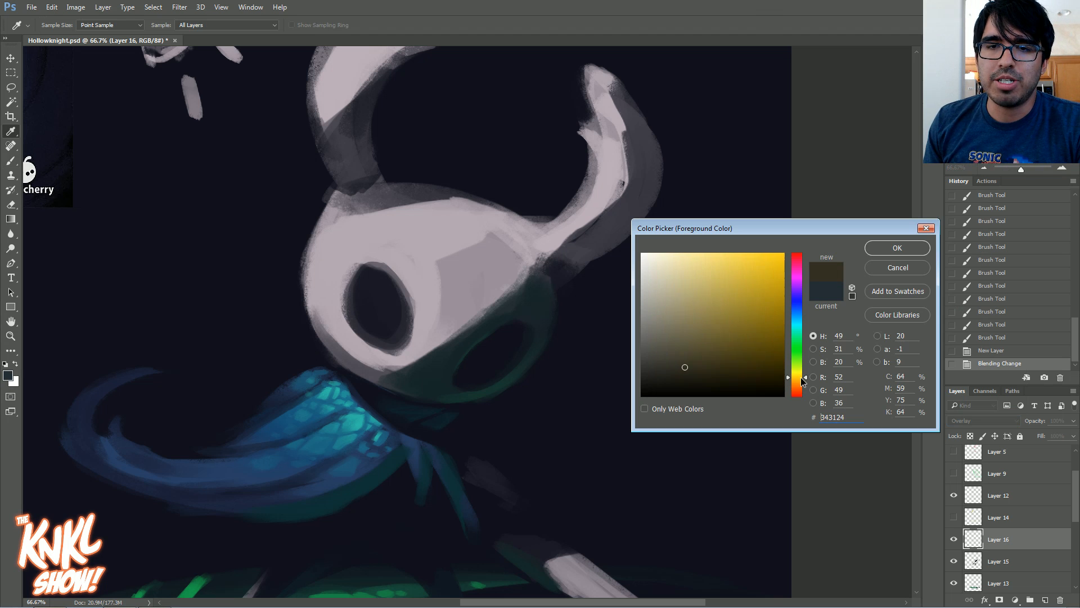
click(798, 383)
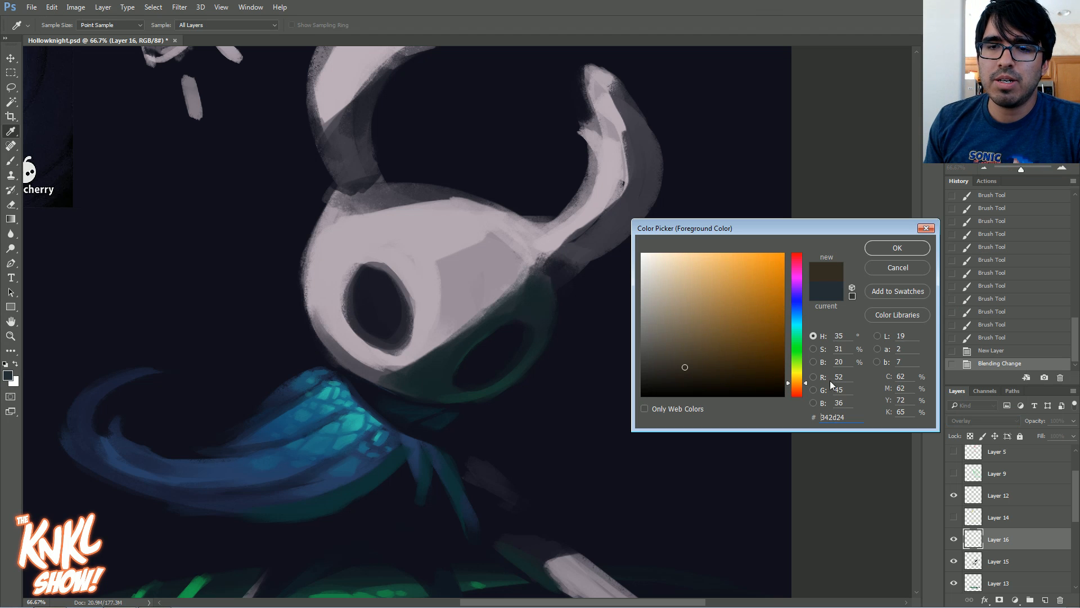
key(Return)
Rename the new layer as light and reselect Overlay as its blend mode
double_click(999, 540)
text(light)
key(Return)
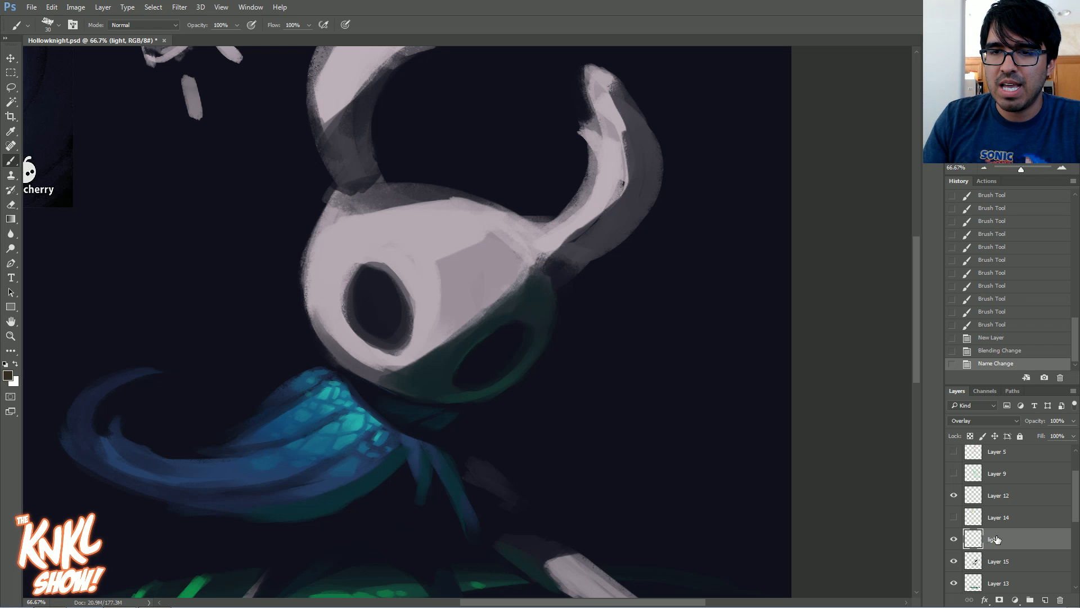
click(1015, 420)
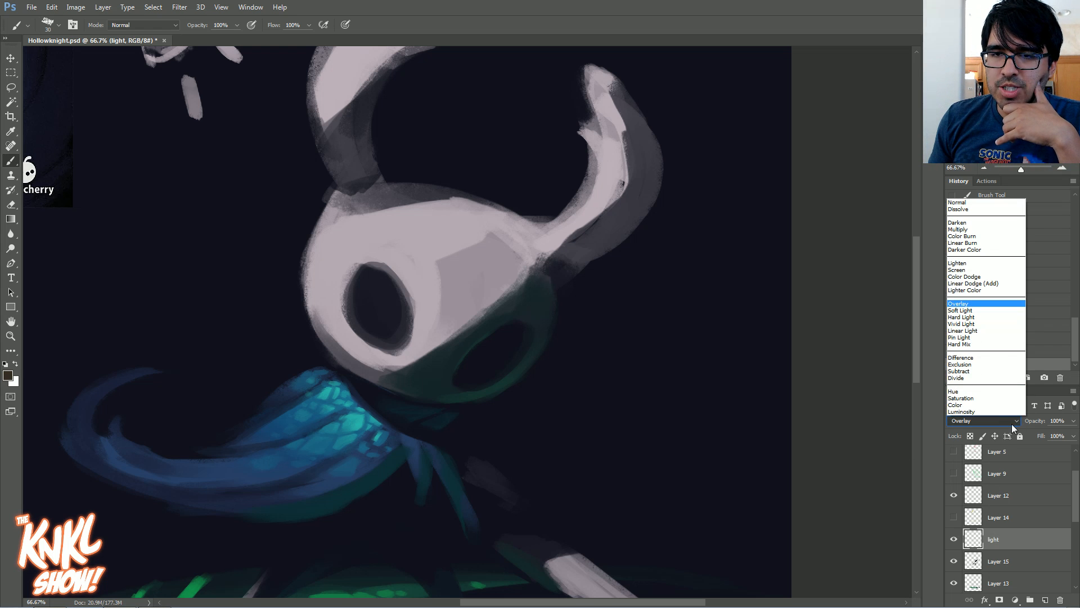
click(958, 305)
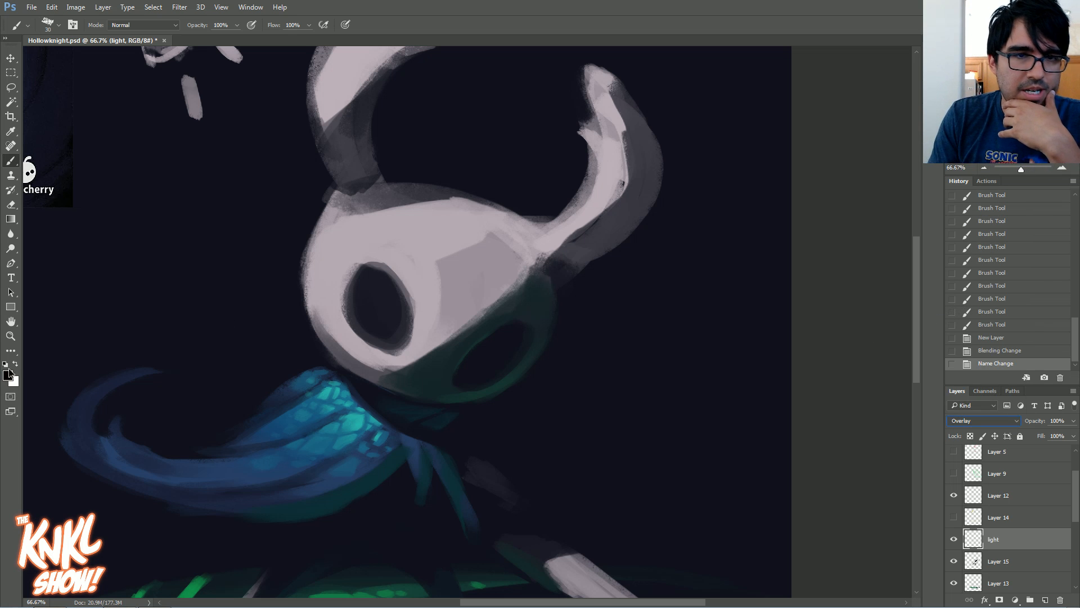
Set the foreground color to the pale warm yellow #e7d39c
click(8, 375)
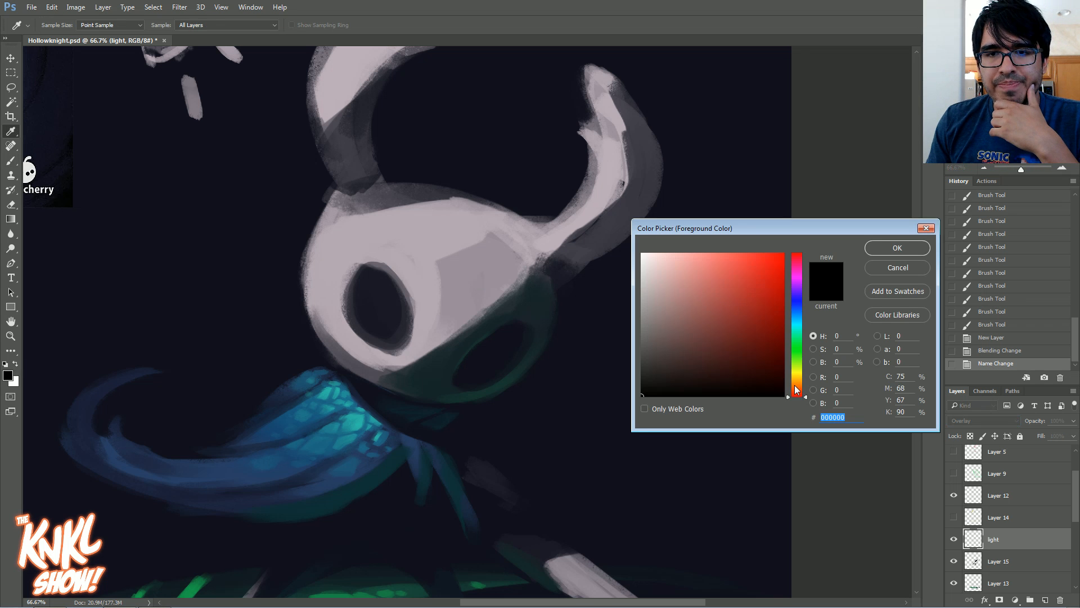
drag(795, 388, 796, 386)
drag(748, 282, 708, 260)
drag(806, 387, 806, 376)
drag(697, 264, 687, 266)
drag(804, 377, 805, 380)
click(878, 248)
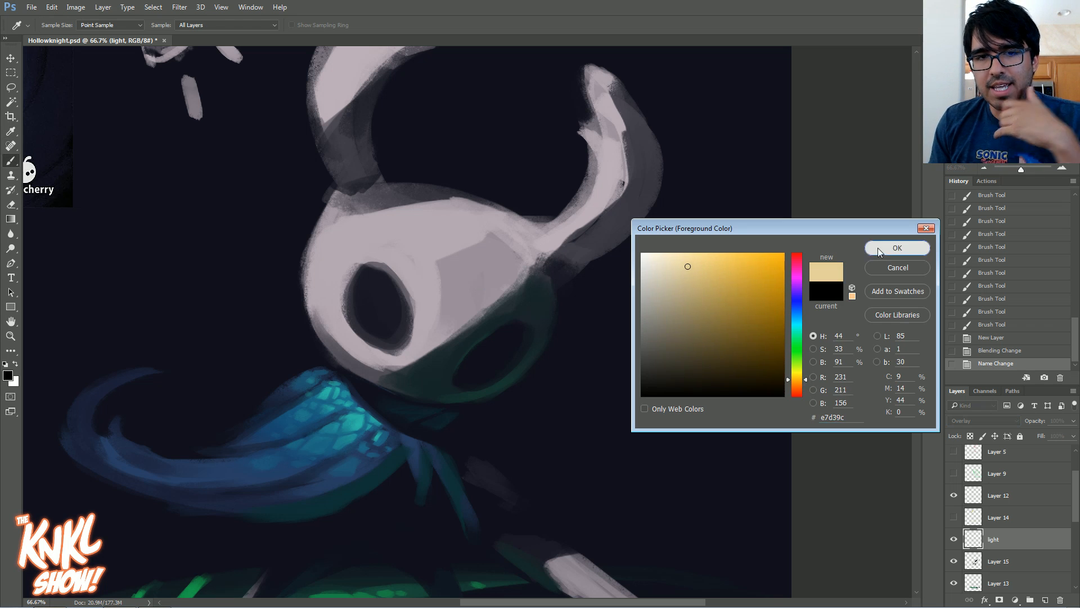
Glaze warm light over the lit face and the top of the head with a greatly enlarged K Soft brush
right_click(465, 226)
click(513, 278)
click(805, 149)
drag(655, 206, 775, 200)
key(bracketright)
key(bracketright)
key(bracketright)
key(bracketright)
key(bracketright)
key(bracketright)
key(bracketright)
key(bracketright)
key(bracketright)
key(bracketright)
key(bracketright)
mouse_move(577, 267)
mouse_down()
mouse_move(587, 239)
mouse_move(565, 302)
mouse_move(622, 274)
mouse_up()
key(bracketright)
drag(558, 221, 498, 205)
Paint warm light up the left horn and along the left side of the face, adjusting the soft brush size
drag(718, 155, 763, 260)
key(bracketleft)
mouse_move(535, 285)
mouse_down()
mouse_move(523, 145)
mouse_move(505, 171)
mouse_move(576, 117)
mouse_up()
key(bracketright)
key(bracketright)
mouse_move(509, 331)
mouse_down()
mouse_move(496, 354)
mouse_move(510, 415)
mouse_up()
key(bracketleft)
mouse_move(501, 366)
mouse_down()
mouse_move(496, 422)
mouse_move(582, 439)
mouse_move(536, 342)
mouse_up()
Strengthen the warm light across the face and both horns with the soft brush at about 300 to 400 px
key(bracketright)
key(bracketright)
drag(627, 333, 671, 343)
key(bracketleft)
key(bracketleft)
drag(518, 302, 527, 286)
mouse_move(670, 320)
mouse_down()
mouse_move(691, 347)
mouse_move(736, 314)
mouse_move(672, 377)
mouse_move(773, 288)
mouse_move(738, 321)
mouse_move(777, 232)
mouse_move(777, 262)
mouse_move(763, 188)
mouse_move(776, 207)
mouse_move(734, 320)
mouse_move(755, 312)
mouse_move(773, 280)
mouse_up()
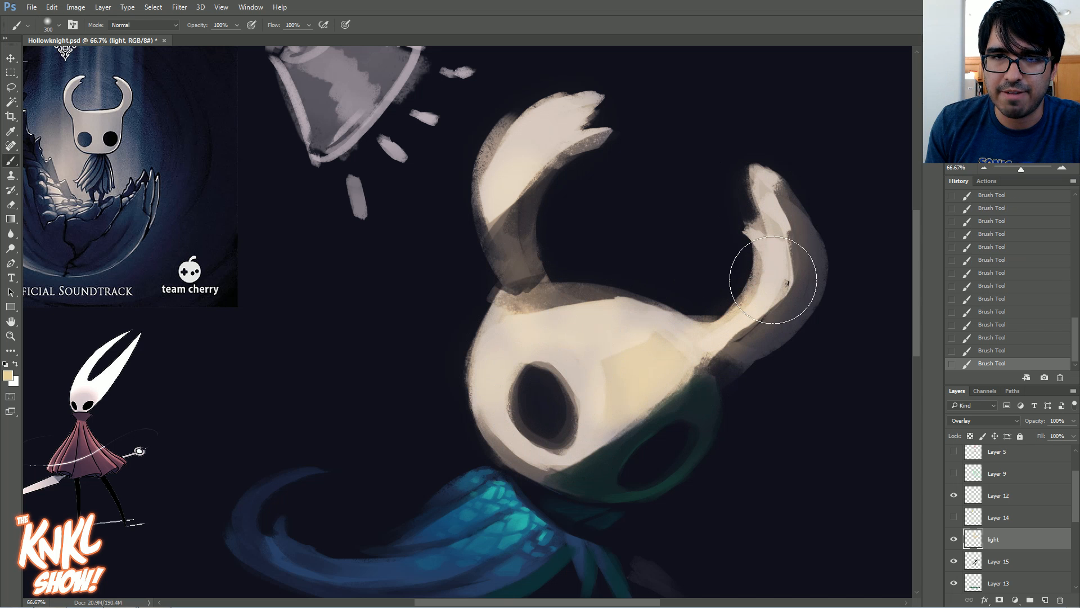
mouse_move(540, 135)
mouse_down()
mouse_move(533, 156)
mouse_move(576, 131)
mouse_move(506, 163)
mouse_move(538, 309)
mouse_up()
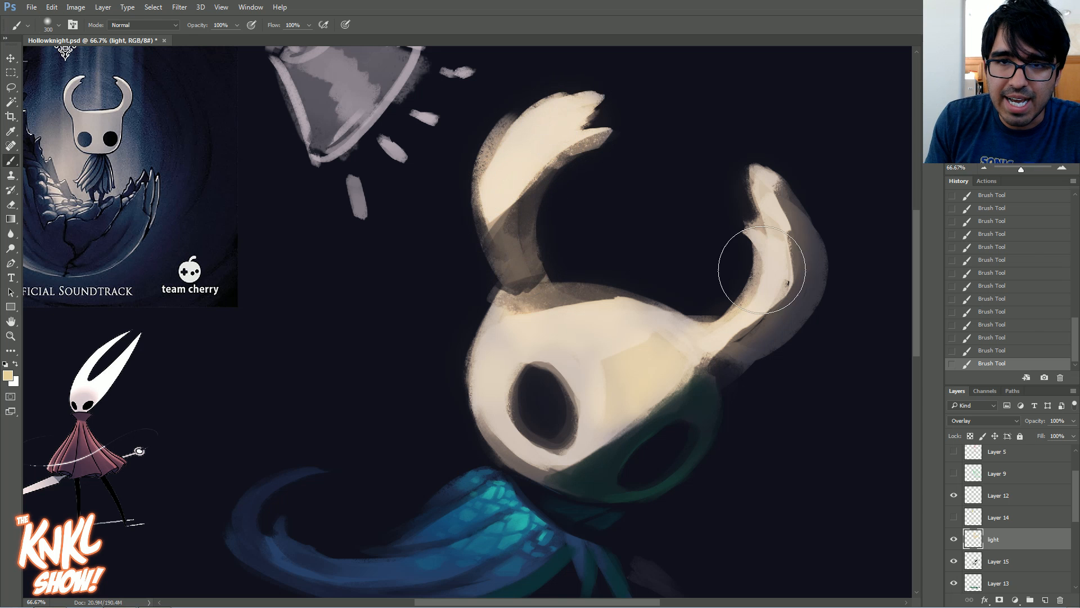
key(bracketright)
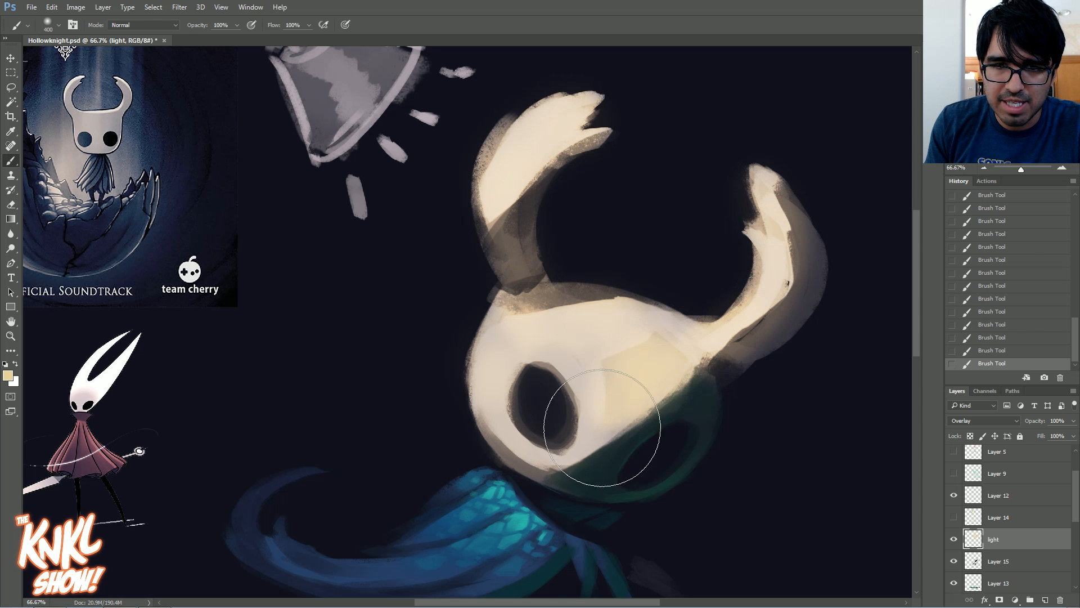
key(bracketleft)
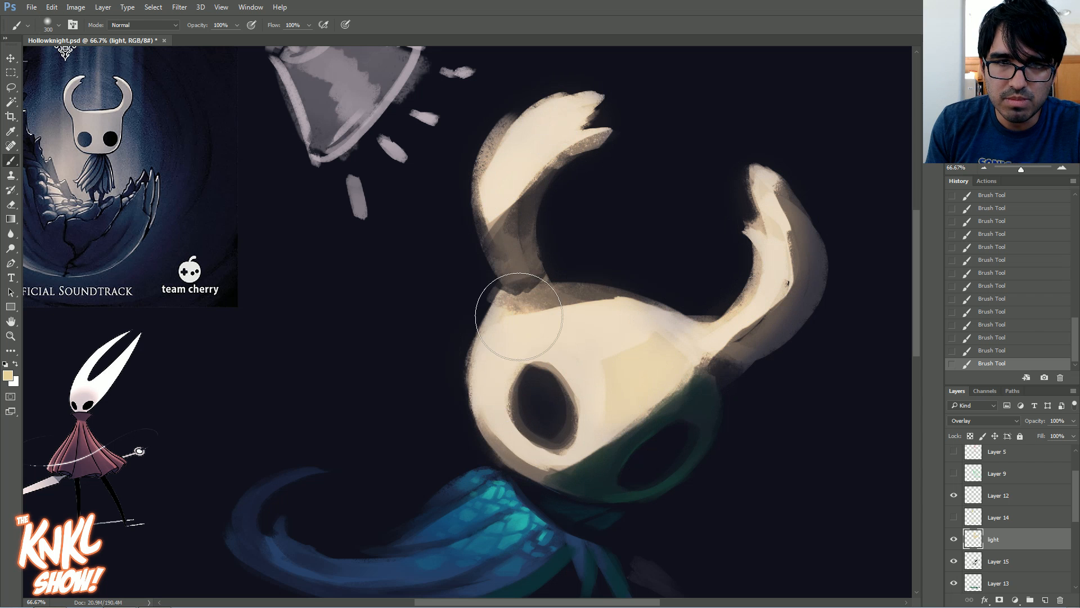
drag(587, 376, 575, 299)
key(bracketright)
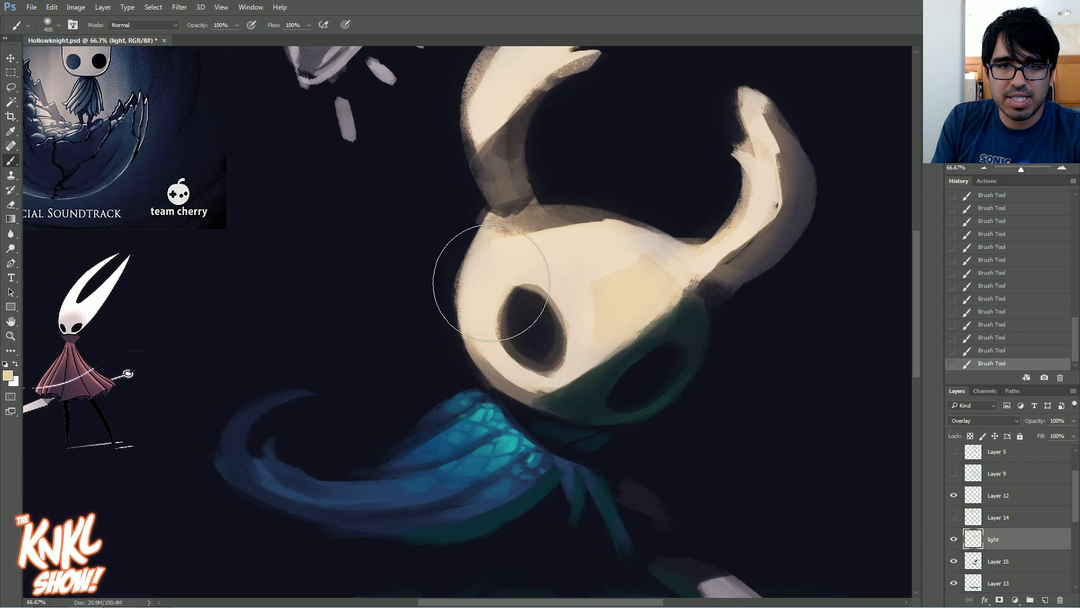
Try a broad stroke of warm light over the cape with a larger soft brush, then step back in the history
drag(867, 257, 900, 191)
key(bracketright)
key(bracketright)
mouse_move(523, 371)
mouse_down()
mouse_move(536, 381)
mouse_move(538, 362)
mouse_move(506, 394)
mouse_move(387, 429)
mouse_up()
click(1004, 350)
Add warm light to the cape's scale pattern below the head with the soft brush reduced to about 400 px
key(bracketleft)
key(bracketleft)
drag(522, 400, 528, 389)
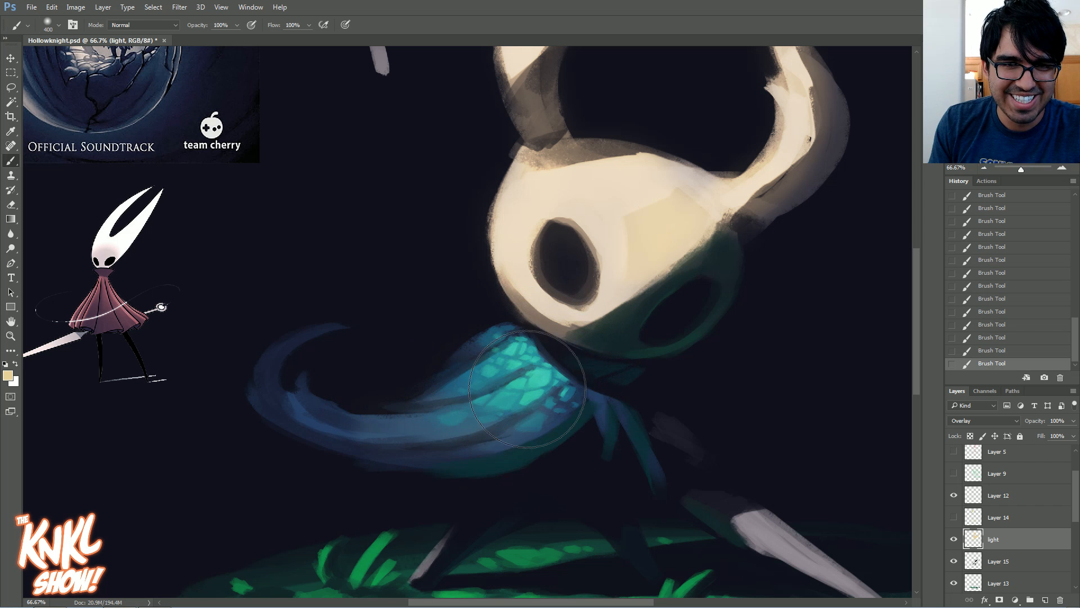
key(bracketleft)
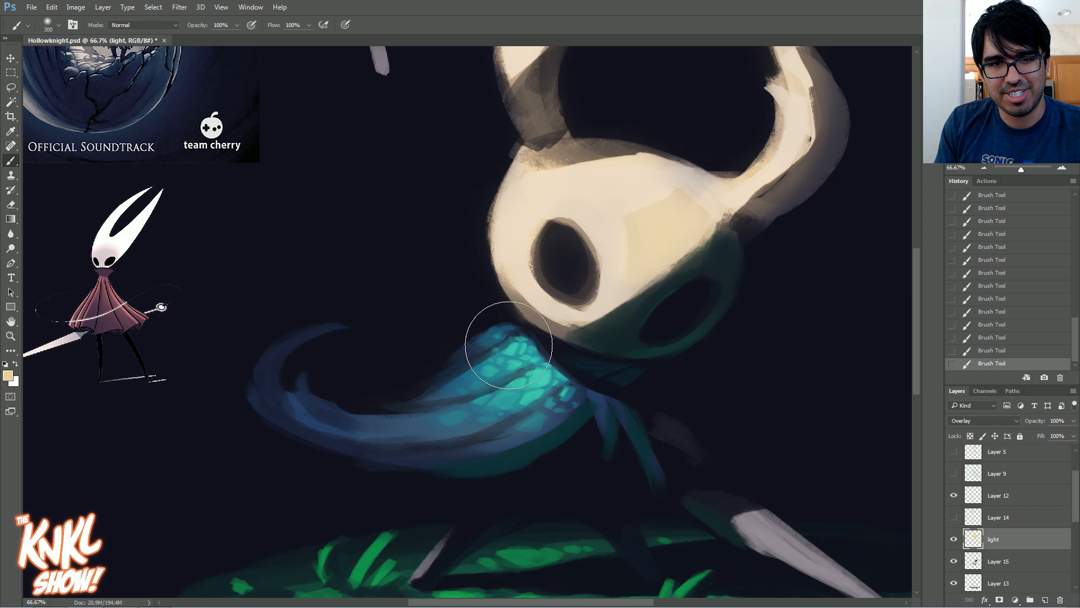
drag(580, 346, 630, 291)
key(bracketright)
key(bracketright)
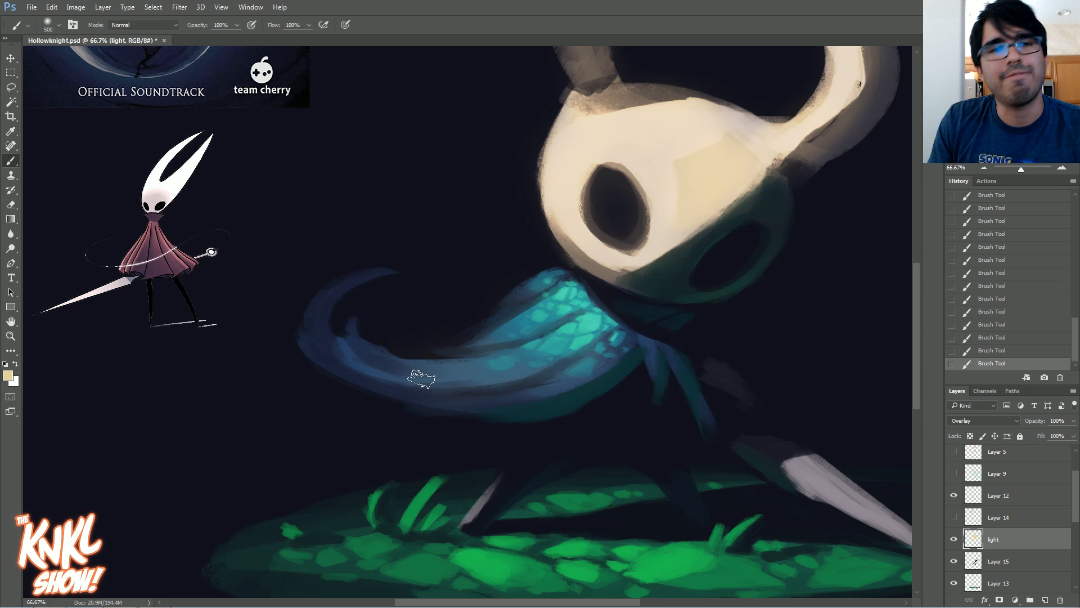
Erase the light above the cape's tail with the Eraser using the K Soft brush at 300 px
key(e)
right_click(541, 299)
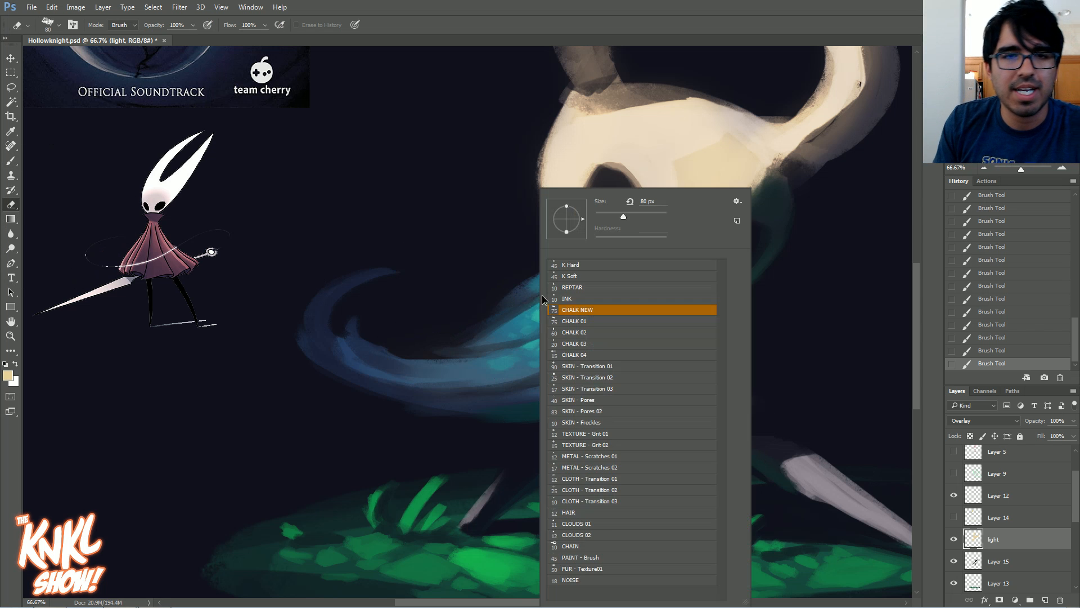
click(572, 277)
drag(806, 298, 812, 304)
key(bracketright)
key(bracketright)
key(bracketright)
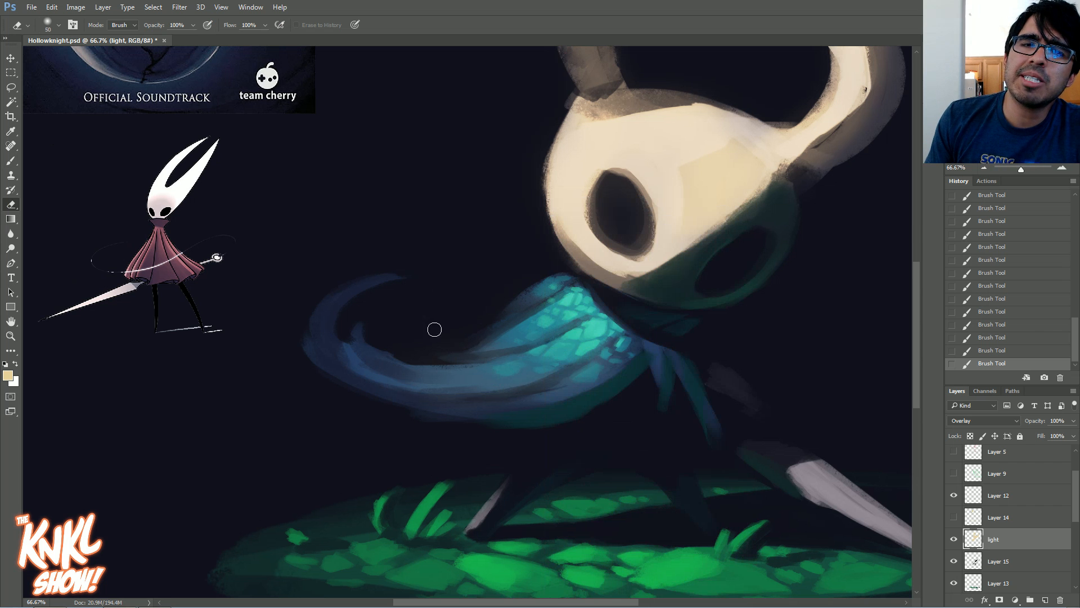
key(bracketright)
key(bracketright)
key(bracketright)
key(bracketright)
key(bracketright)
key(bracketright)
key(bracketright)
key(bracketright)
key(bracketright)
drag(429, 332, 478, 298)
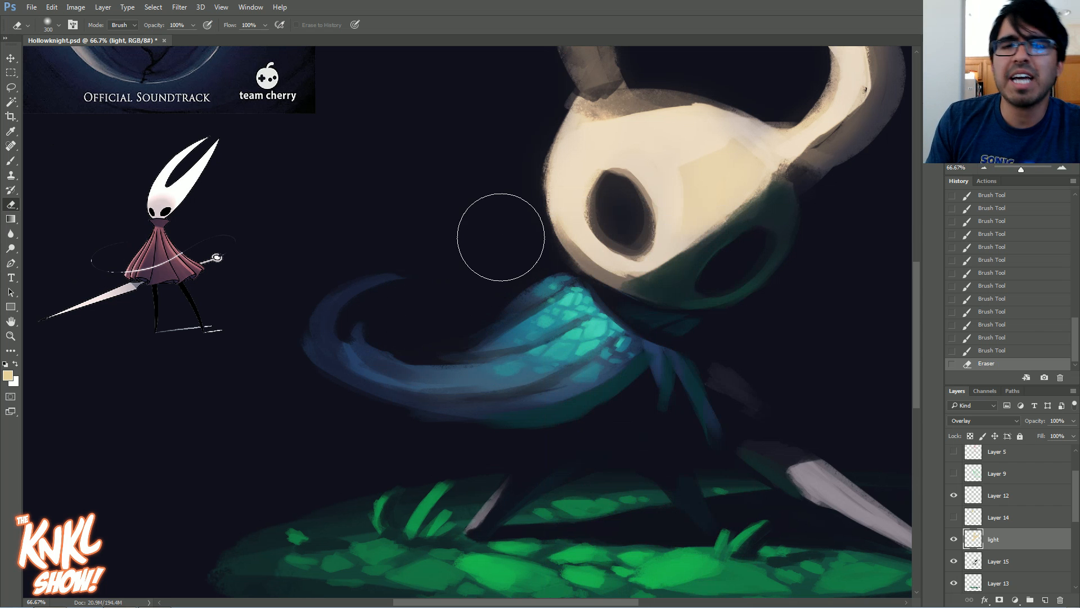
Erase the light along the cape's underside with the soft Eraser enlarged to 600 px
key(bracketright)
key(bracketright)
key(bracketright)
drag(490, 412, 438, 412)
drag(437, 412, 576, 408)
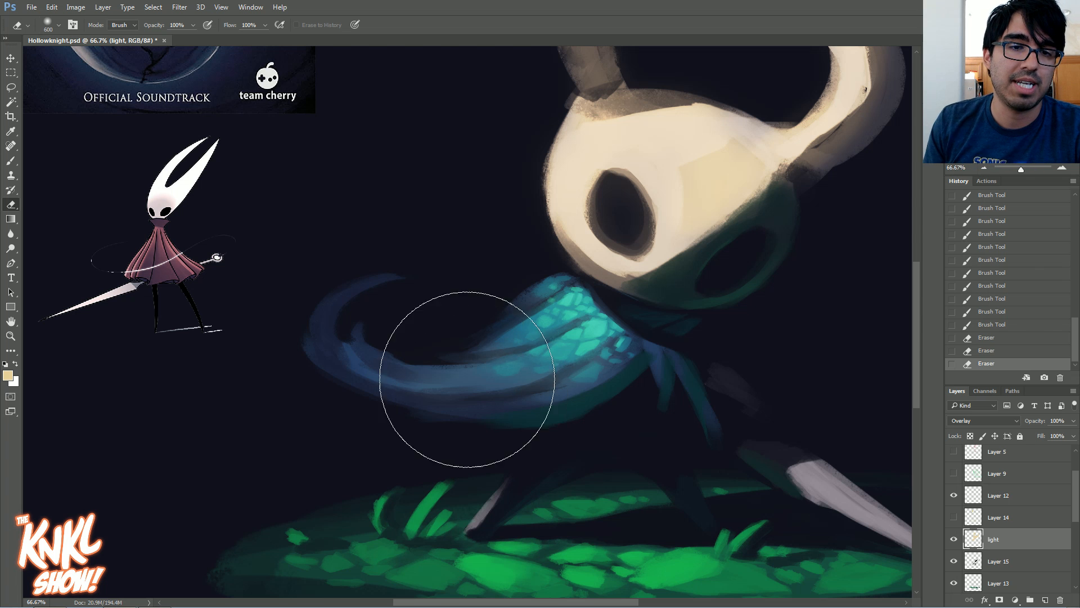
Brush warm light back along the cape from the tail to the shoulder with the soft brush at up to 600 px
click(11, 161)
drag(358, 357, 608, 365)
key(bracketright)
mouse_move(381, 371)
mouse_down()
mouse_move(456, 387)
mouse_move(652, 360)
mouse_up()
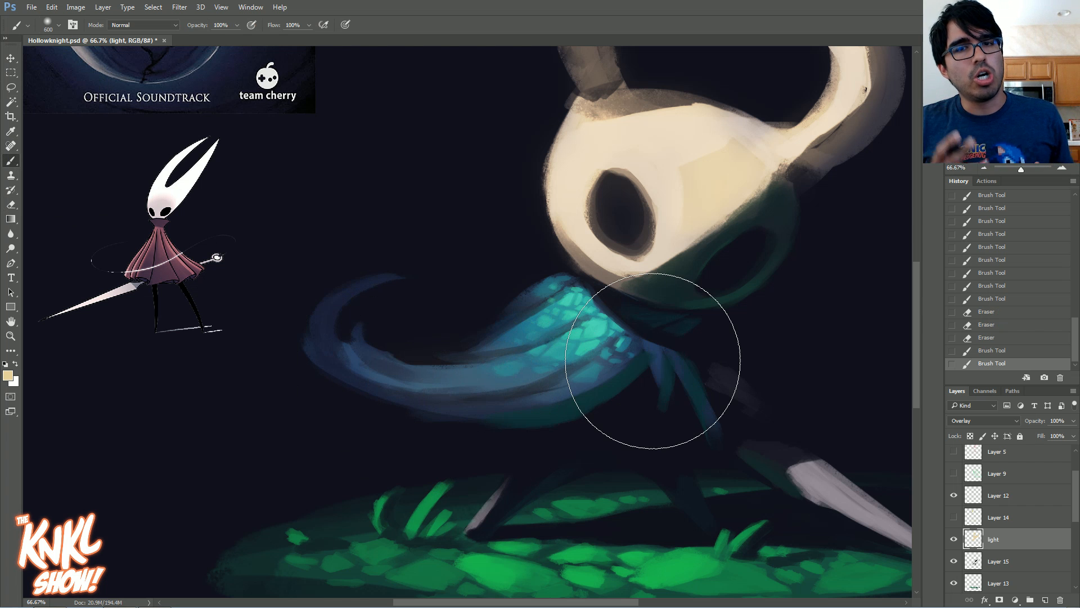
Toggle the light layer's visibility off and on to compare the character with and without the warm glow
drag(675, 270, 553, 386)
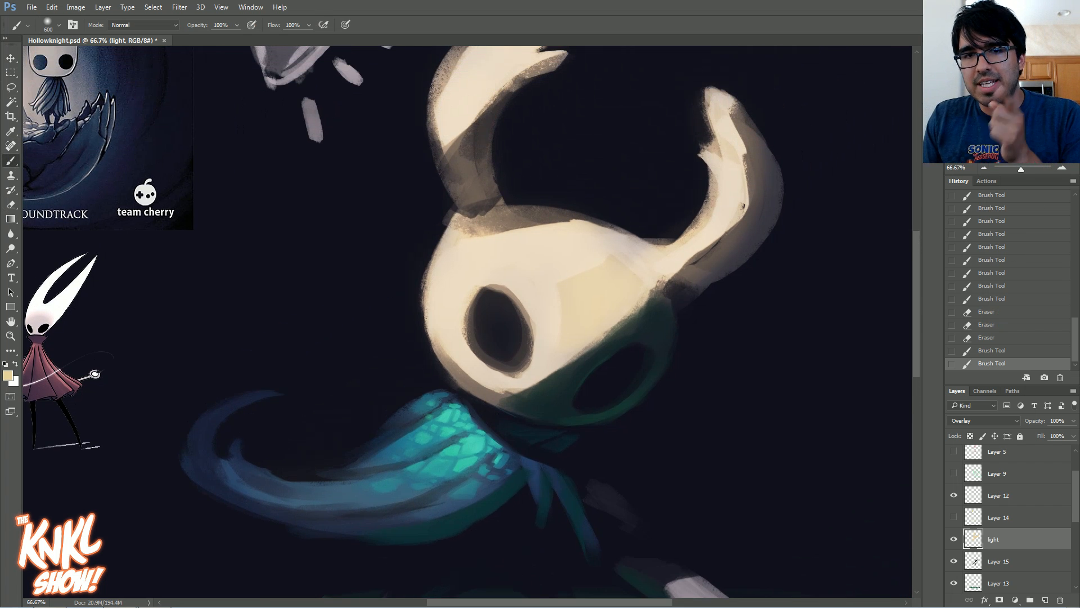
scroll(471, 322, up, 2)
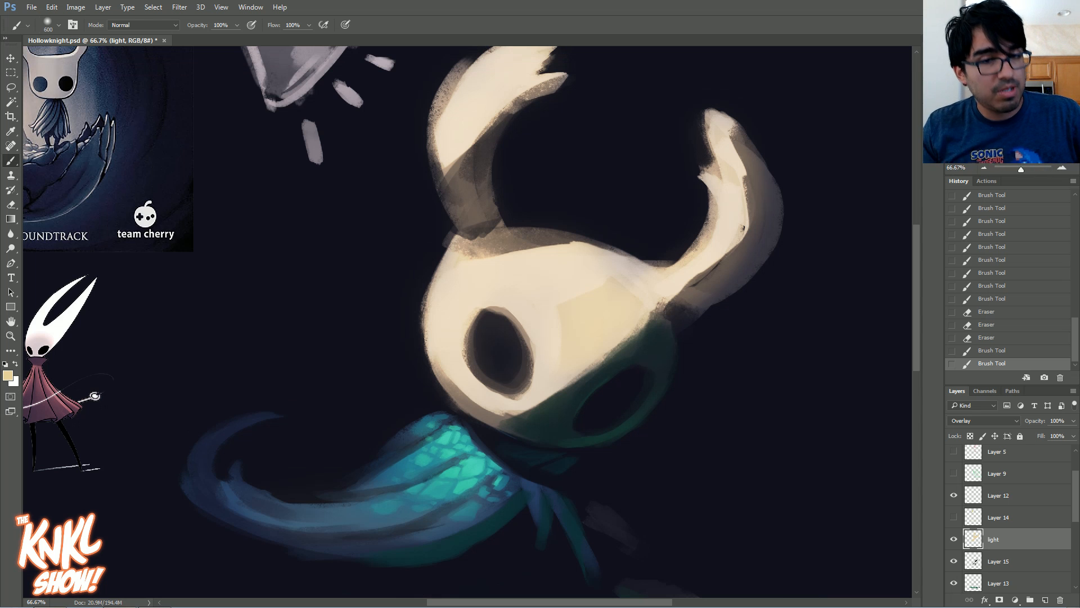
scroll(467, 320, down, 3)
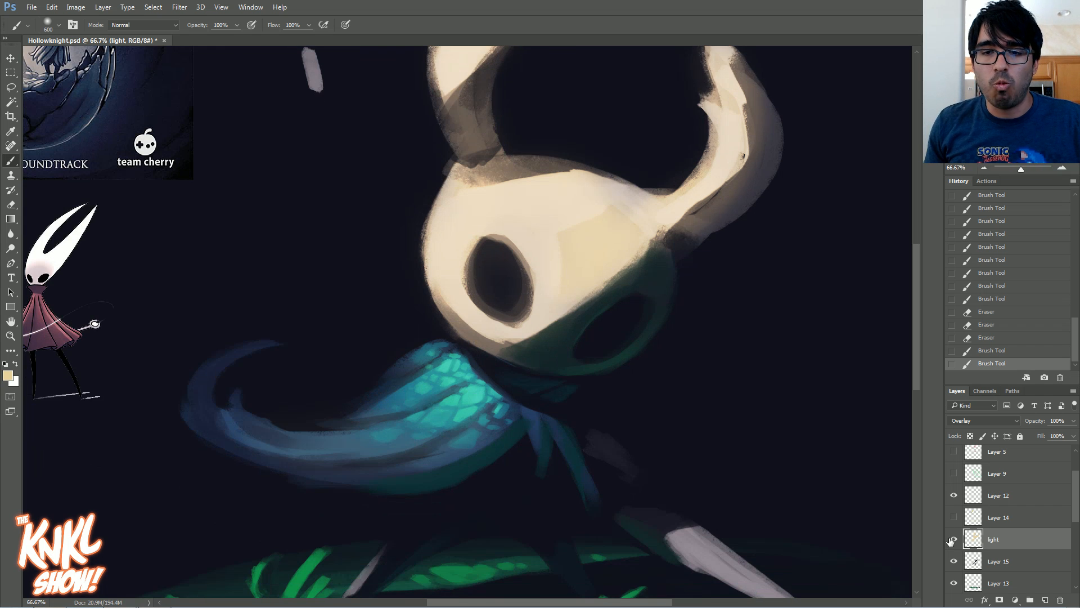
click(953, 540)
click(952, 540)
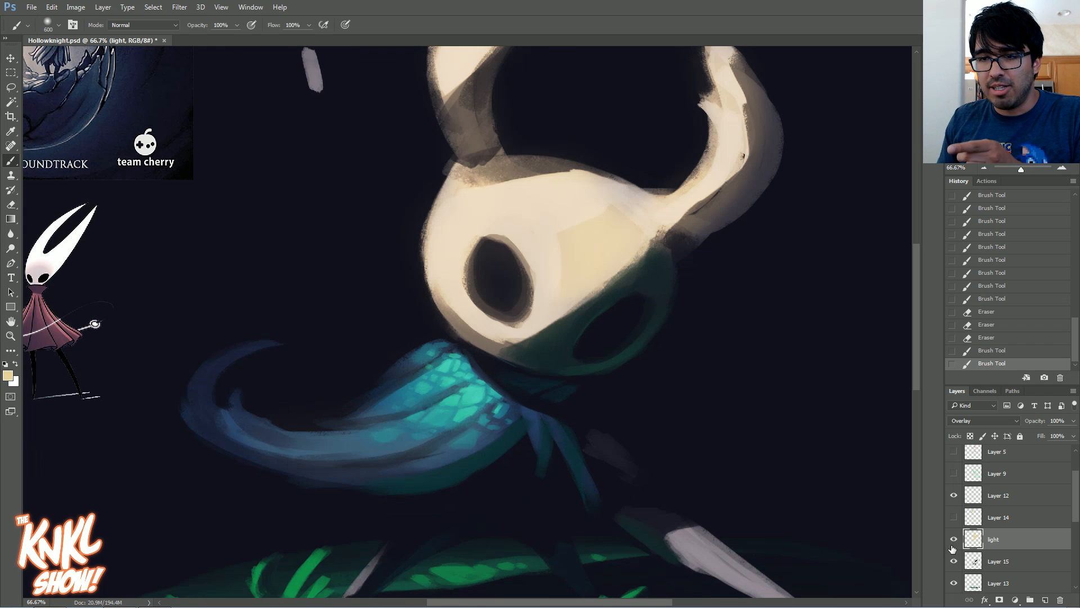
click(953, 540)
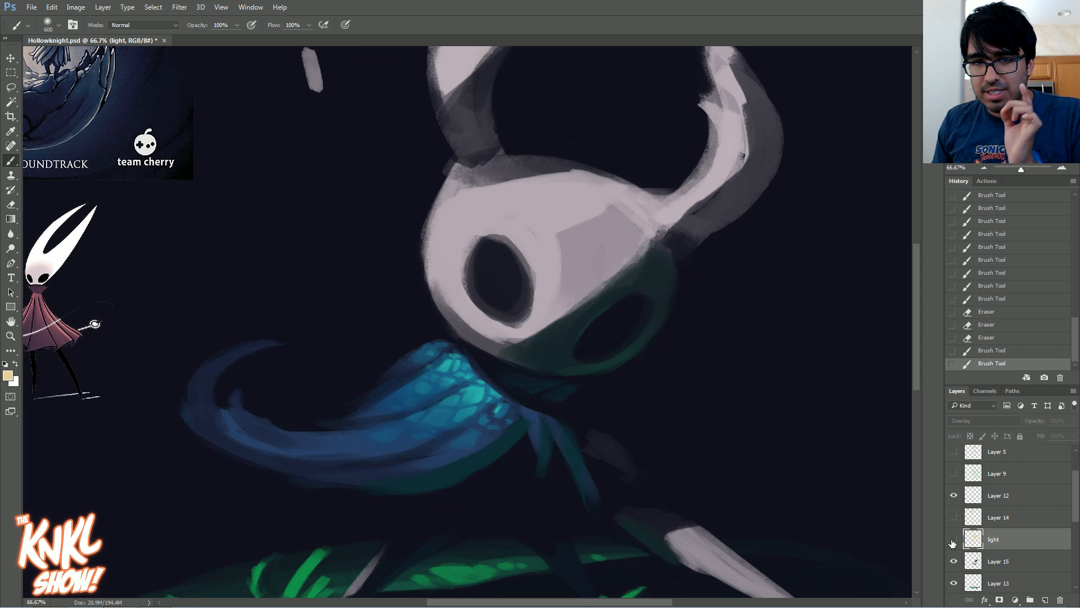
click(953, 540)
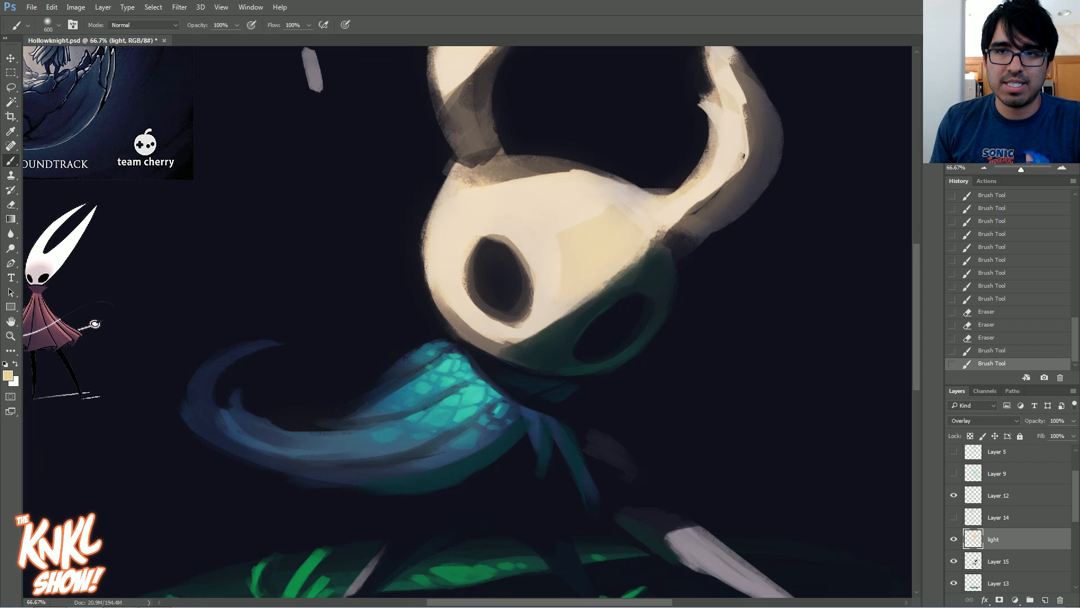
Sample the lit and shadowed areas of the knight's left horn in the foreground Color Picker to compare their hue and saturation
scroll(844, 180, up, 3)
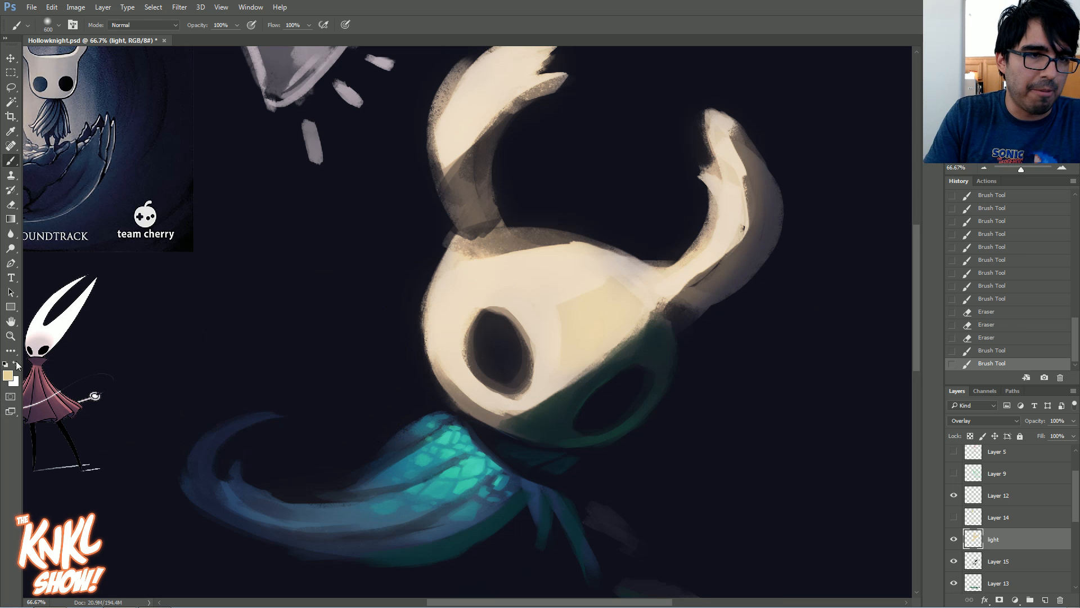
click(8, 376)
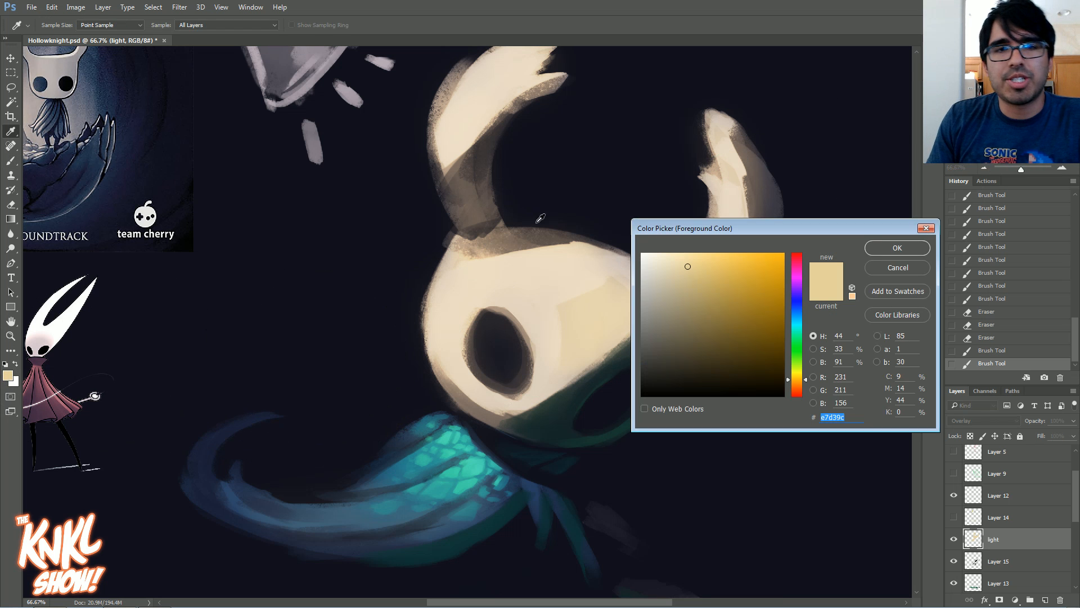
click(457, 126)
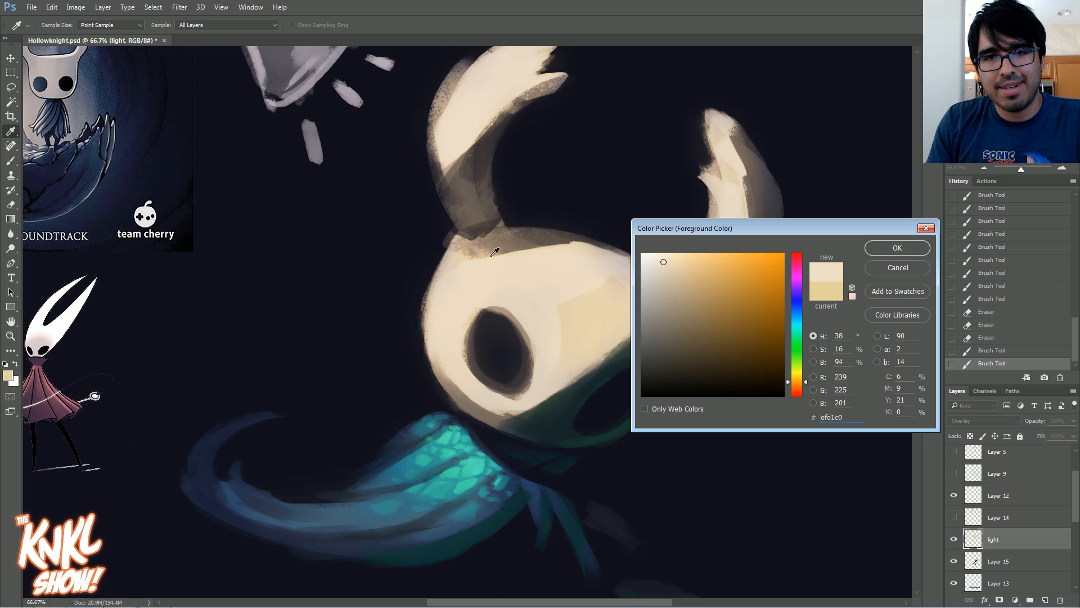
drag(673, 263, 664, 262)
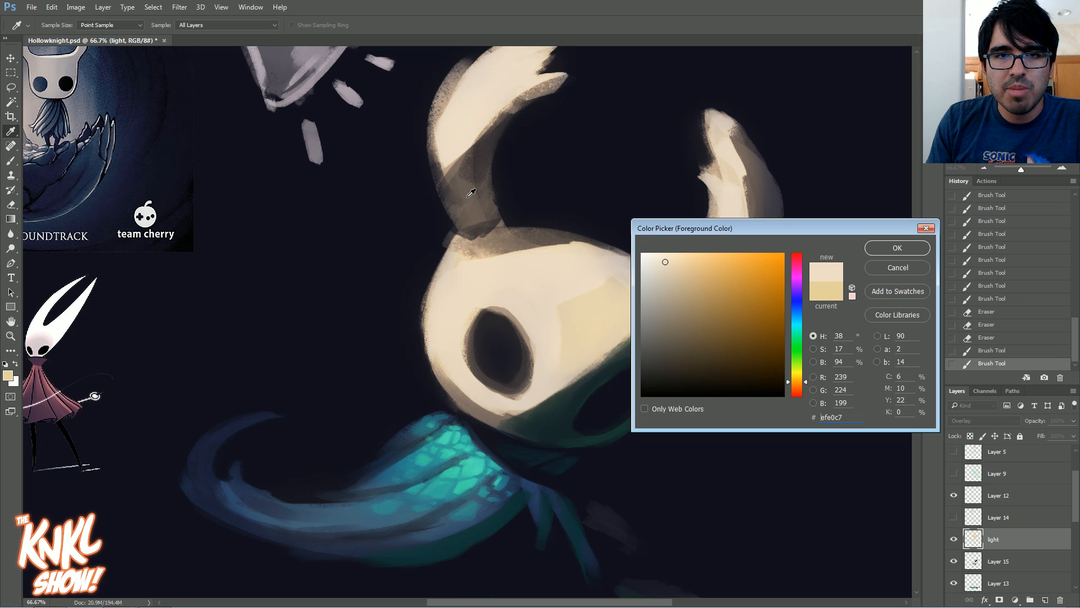
click(471, 193)
drag(652, 329, 667, 333)
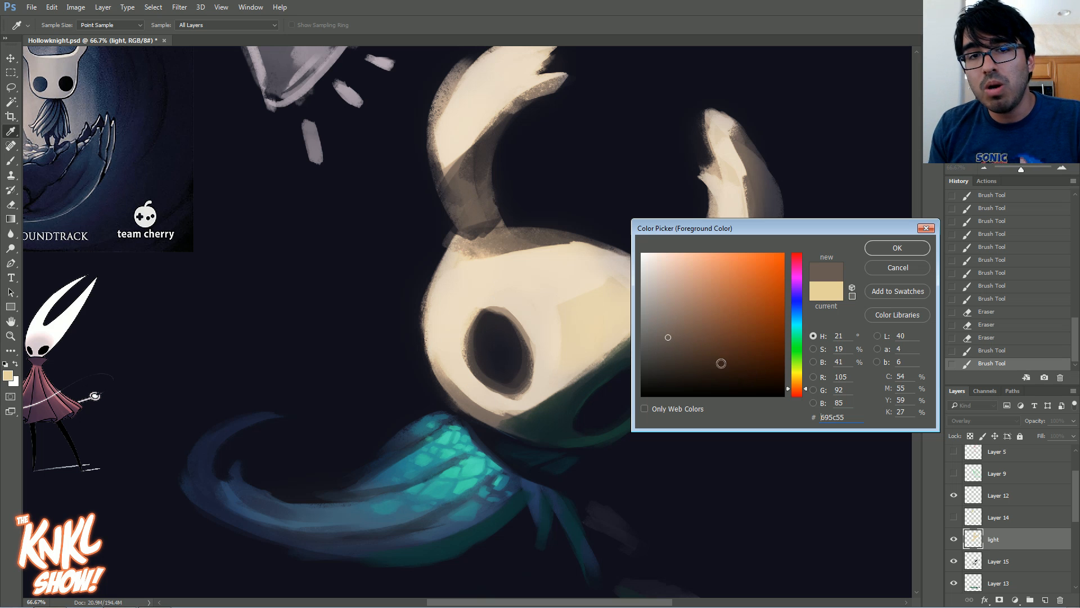
click(467, 130)
drag(808, 386, 809, 396)
click(471, 195)
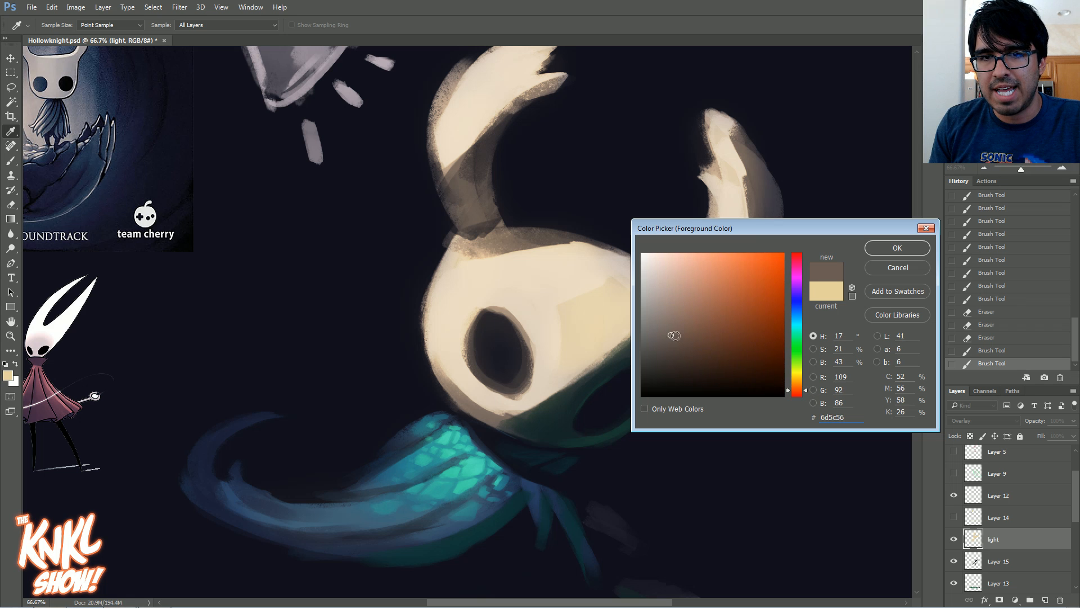
click(480, 110)
click(473, 189)
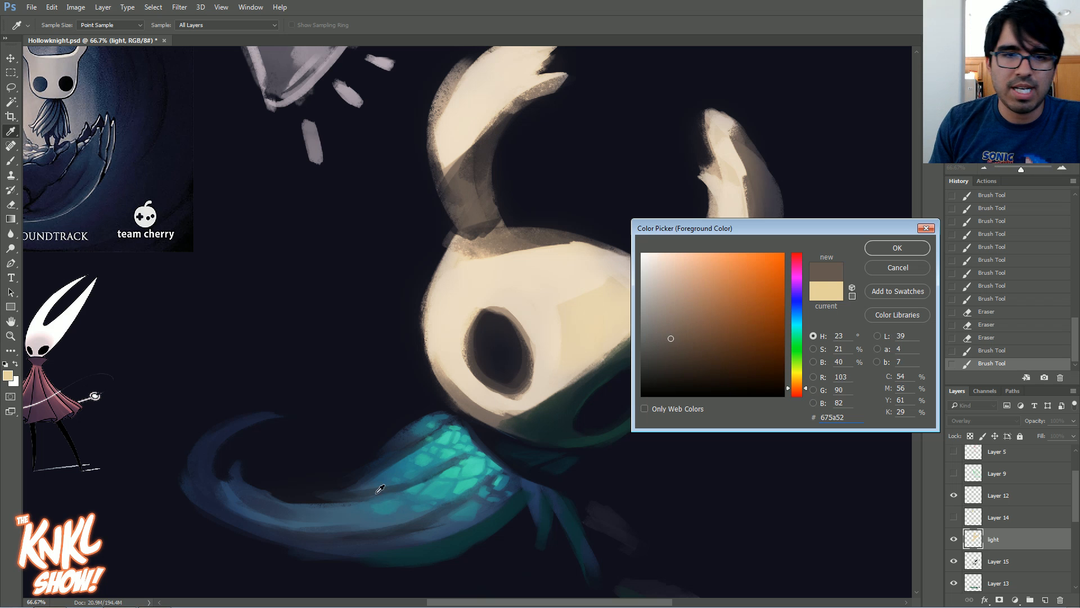
Sample the cape's teal scales and bluish folds in the Color Picker, and compare the scale colour with a desaturated, darker version
click(468, 476)
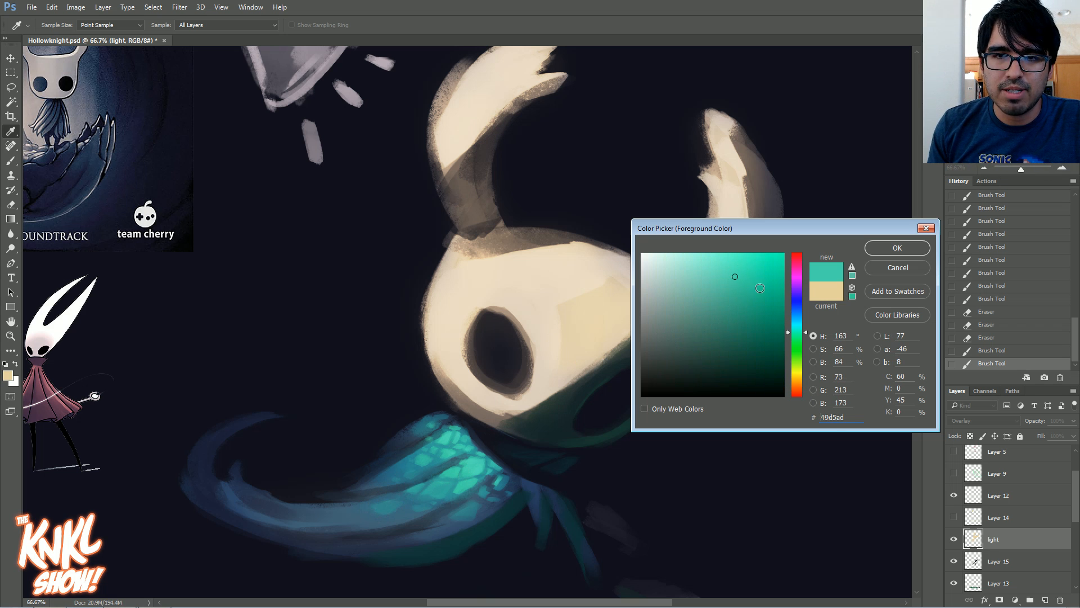
click(427, 463)
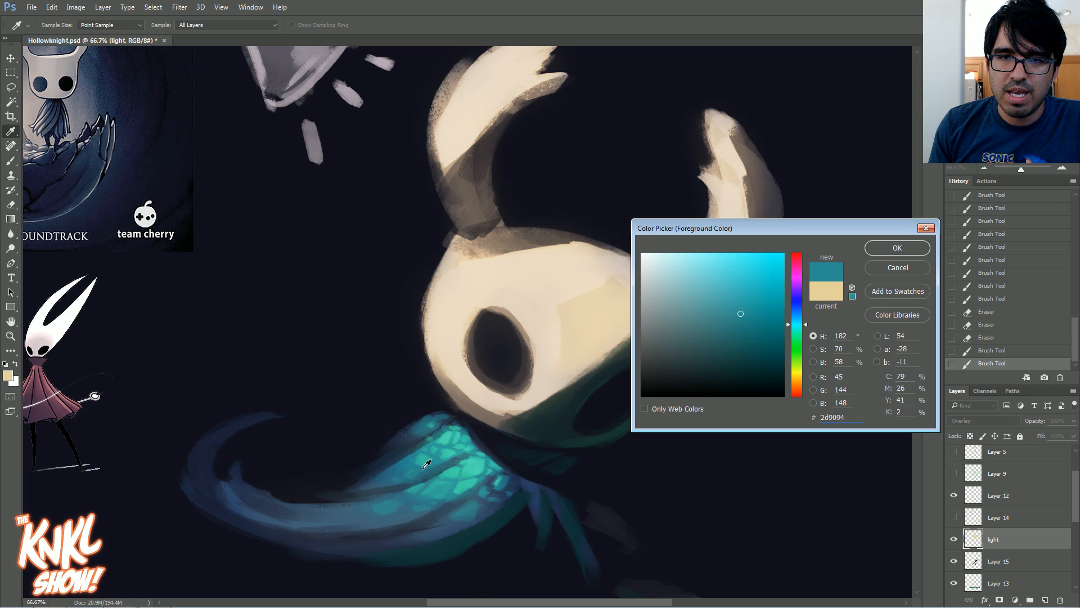
mouse_move(807, 327)
mouse_down()
mouse_move(807, 344)
mouse_move(807, 321)
mouse_up()
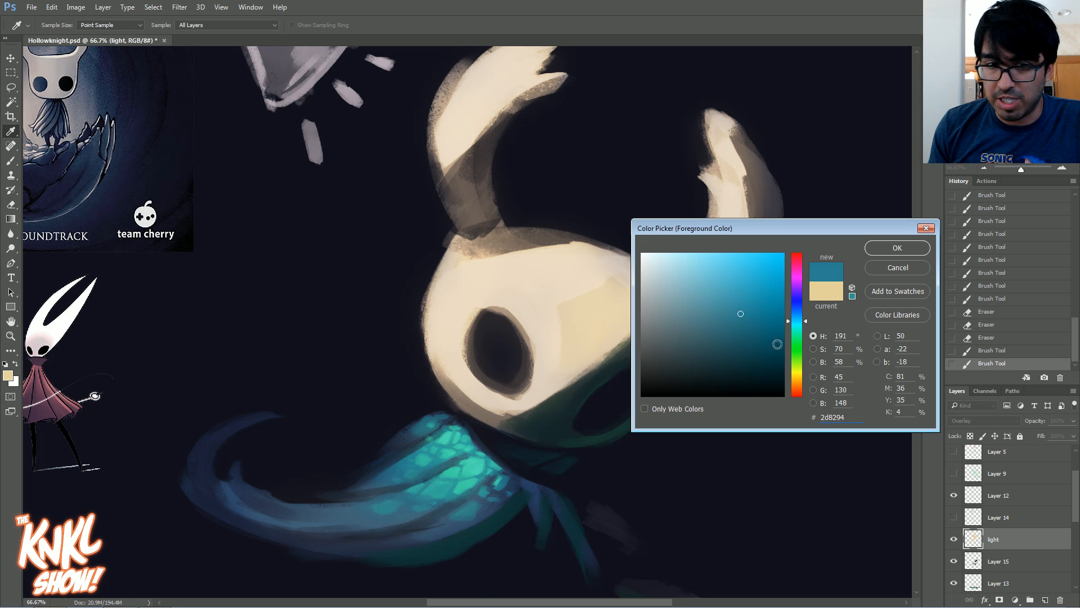
click(360, 514)
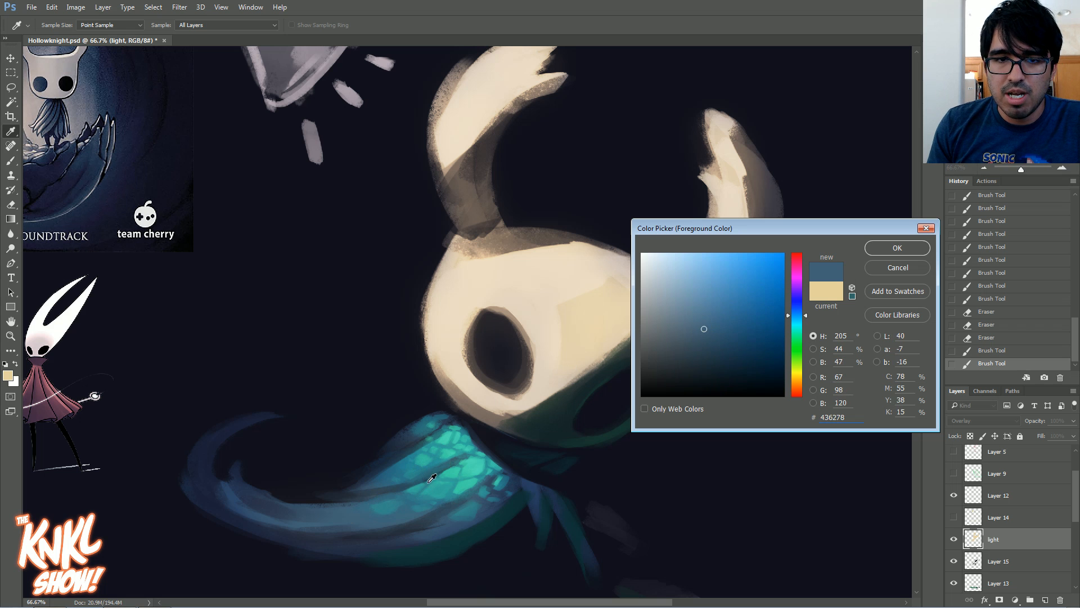
click(443, 488)
click(474, 462)
click(482, 456)
mouse_move(735, 274)
mouse_down()
mouse_move(733, 292)
mouse_move(707, 312)
mouse_move(664, 329)
mouse_up()
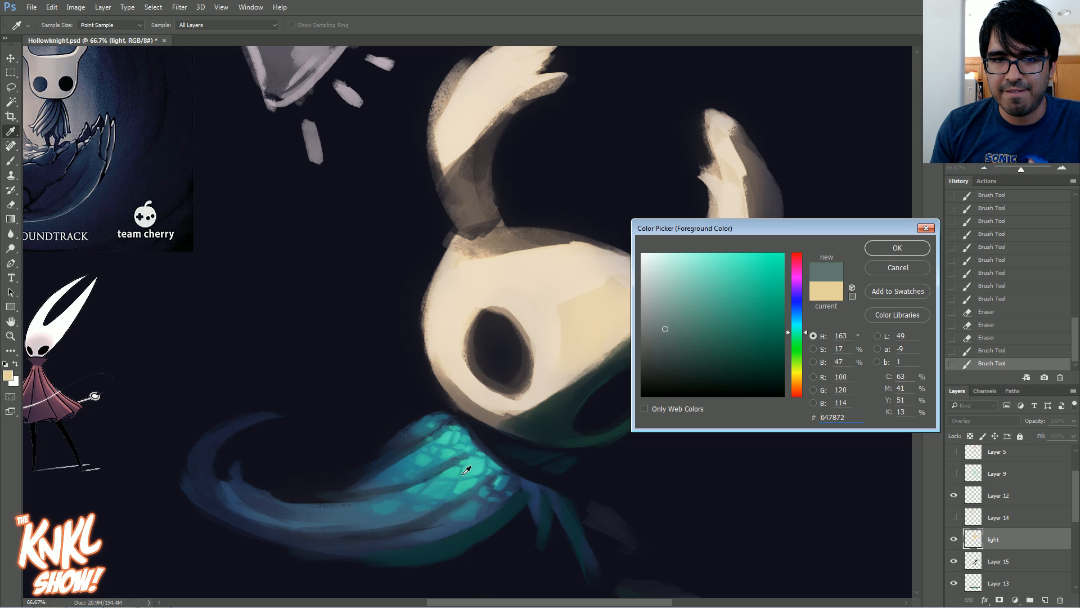
Sample the cape's colours from the bright scales toward the tail to examine the hue shift, and discard the picked colour
click(465, 472)
click(440, 492)
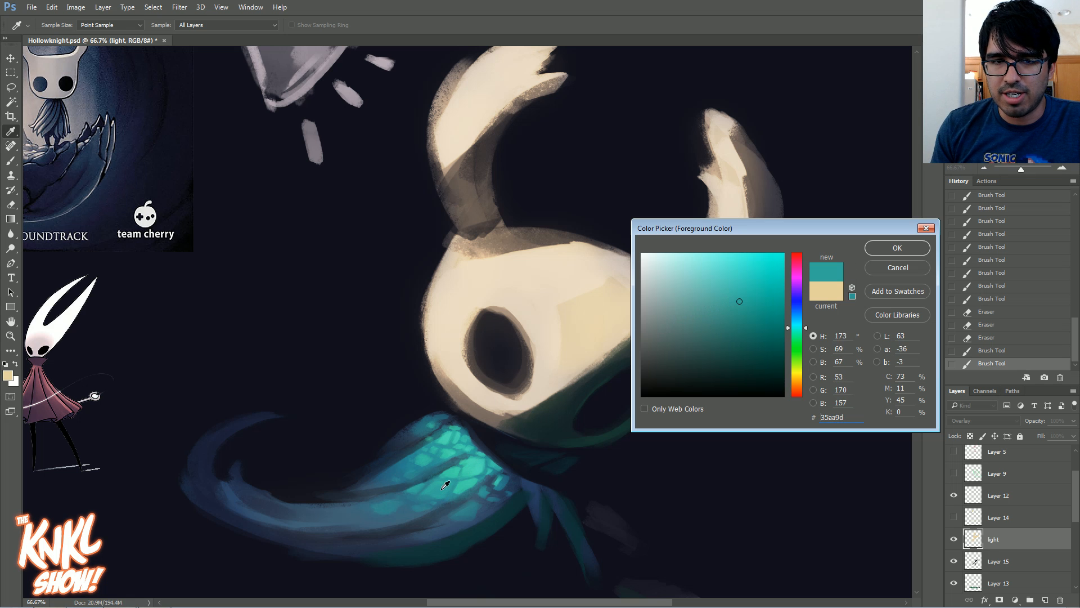
click(407, 506)
click(372, 510)
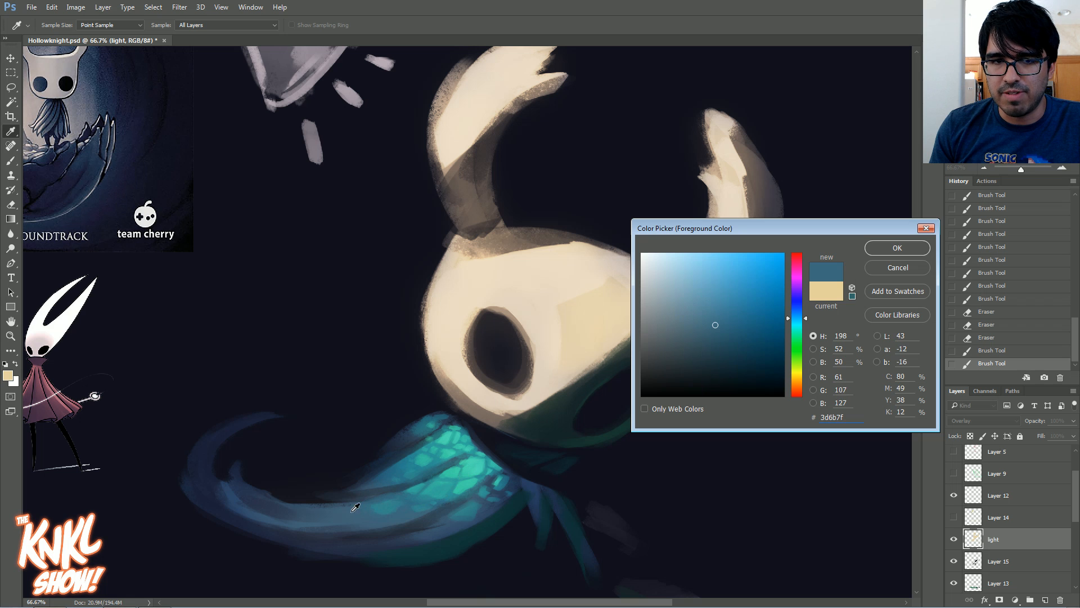
click(314, 513)
drag(788, 317, 788, 308)
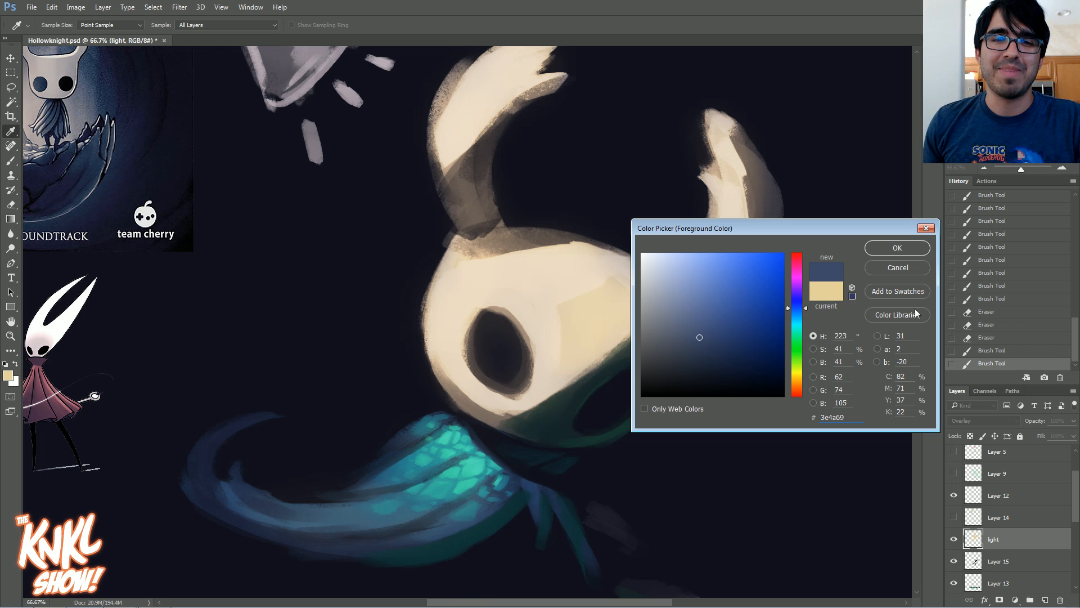
click(899, 268)
key(b)
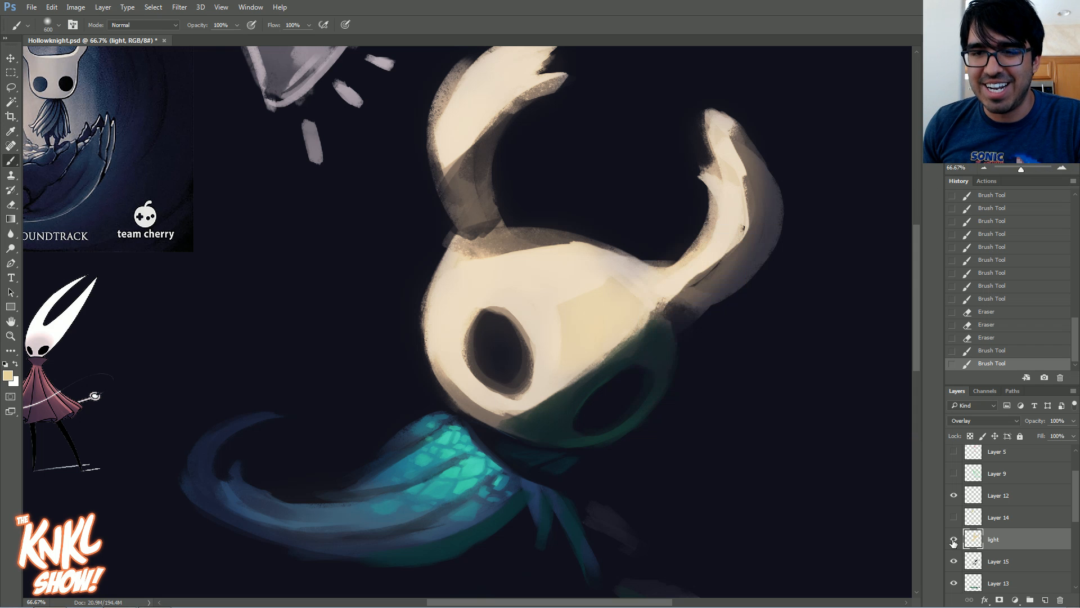
Try alternative blend modes on the light layer, comparing Linear Light with Vivid Light and choosing Vivid Light
click(983, 420)
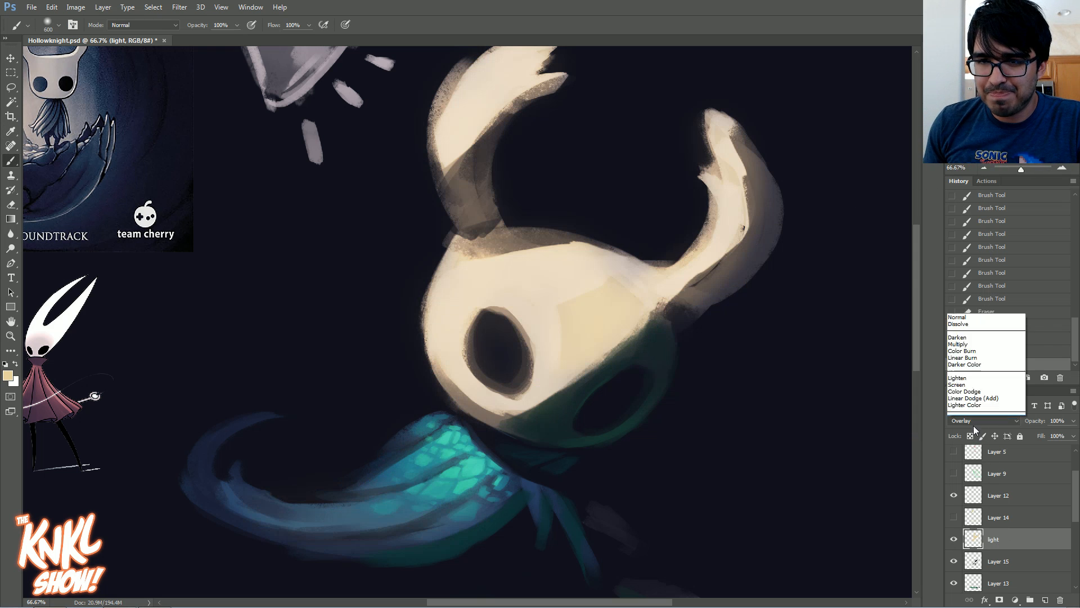
click(958, 309)
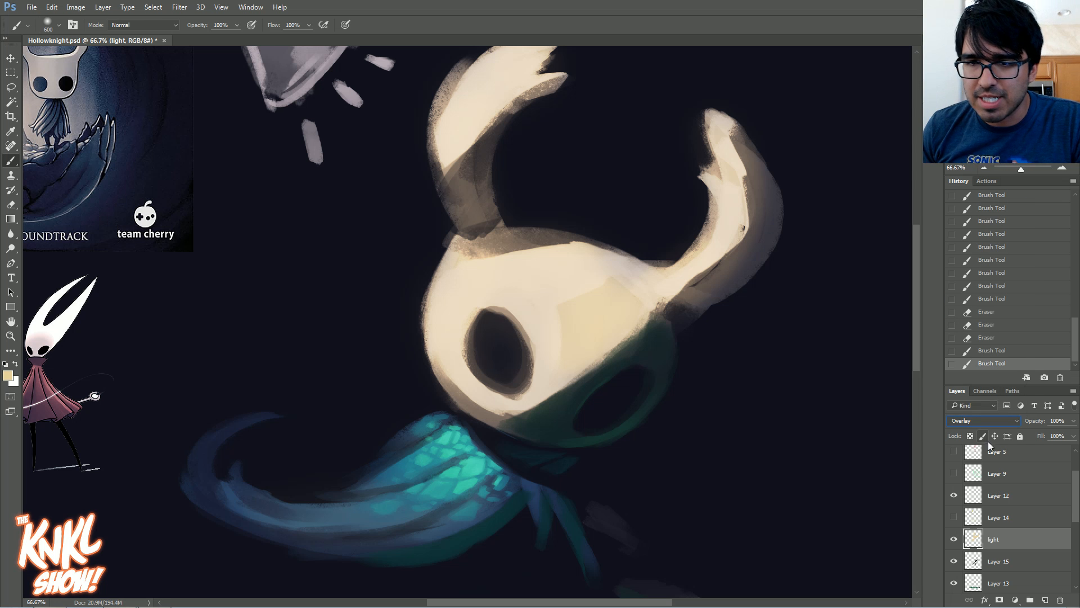
key(Down)
key(Down)
key(Down)
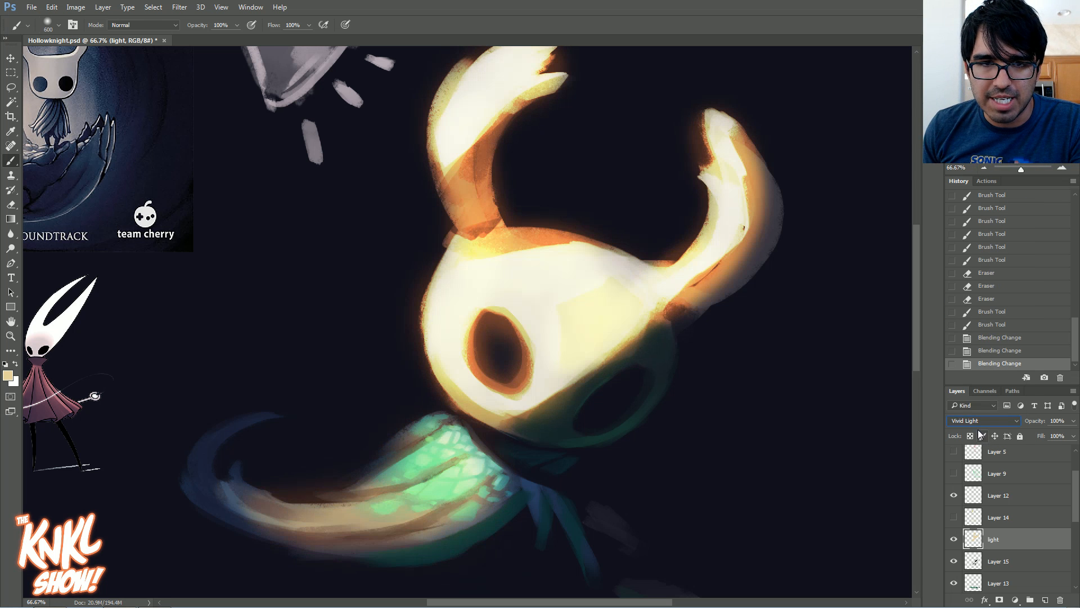
key(Down)
key(Down)
key(Up)
key(Up)
key(Down)
key(Down)
key(Down)
key(Down)
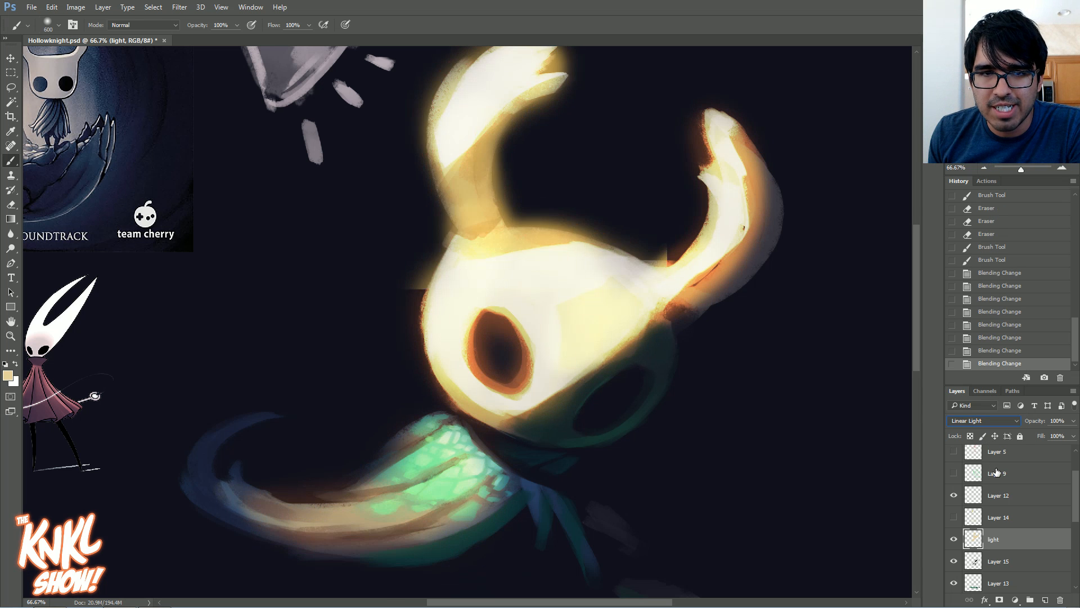
key(Up)
key(Up)
key(Up)
key(Up)
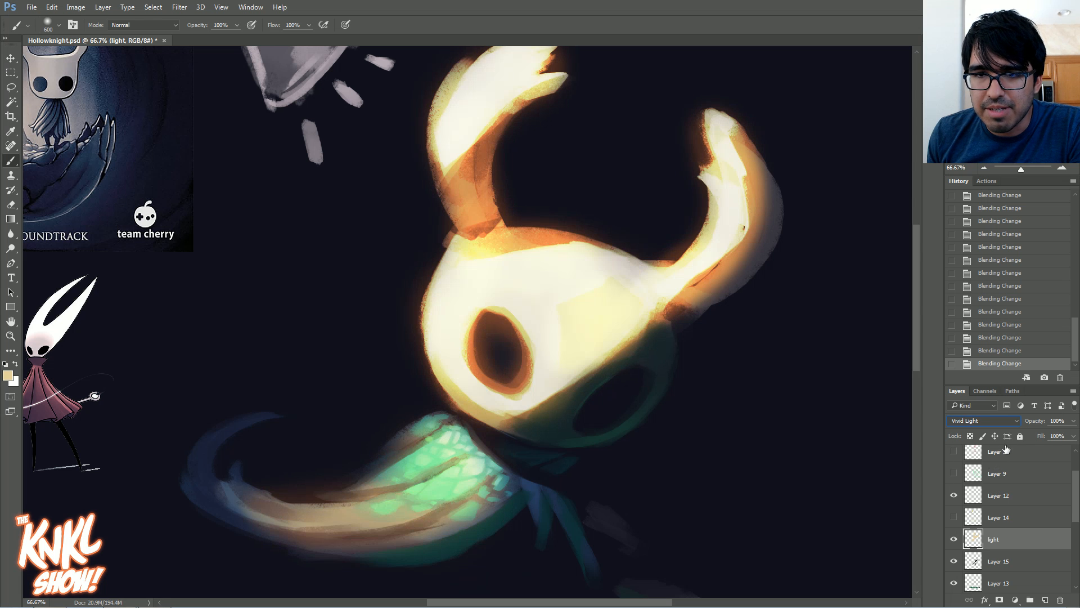
key(Down)
key(Up)
key(Down)
key(Up)
Reduce the Vivid Light layer's opacity to 64%
click(1073, 420)
mouse_move(1072, 433)
mouse_down()
mouse_move(1040, 437)
mouse_move(1052, 436)
mouse_up()
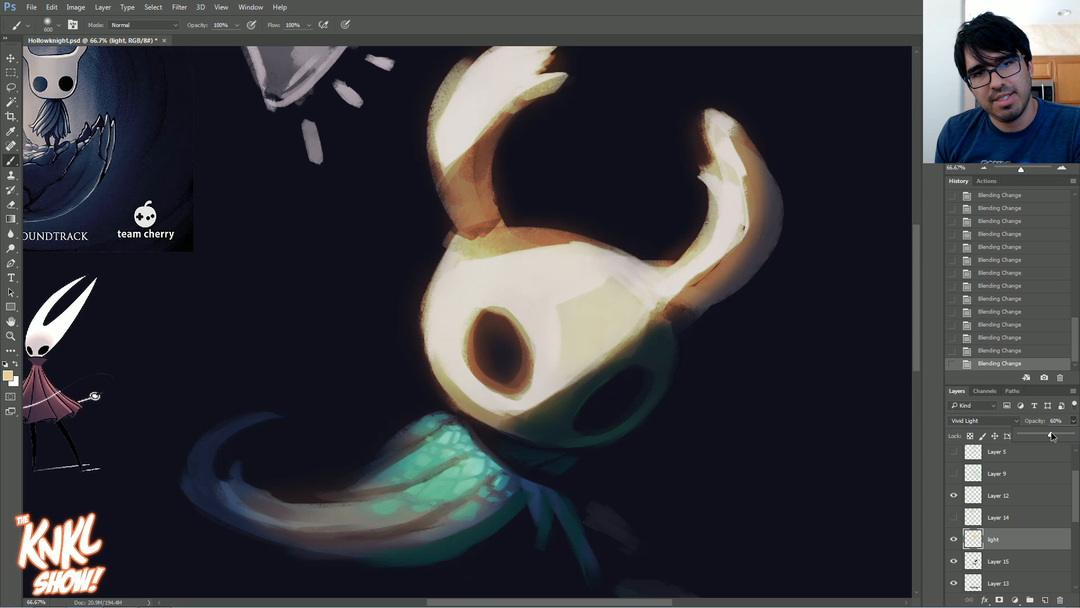
drag(1055, 436, 1051, 437)
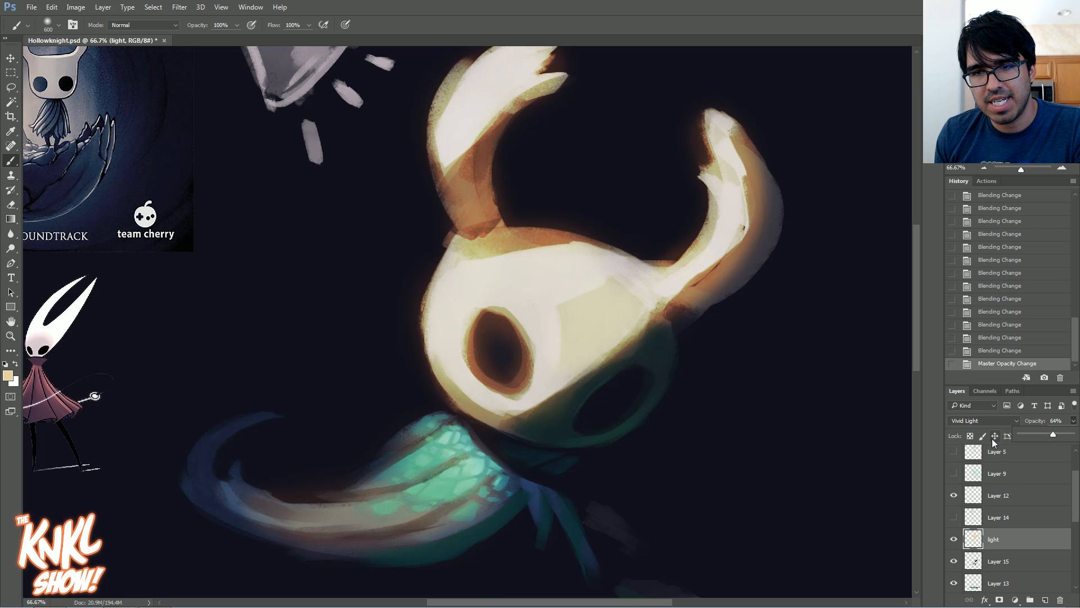
Return the light layer to Overlay blending at 100% opacity
click(990, 421)
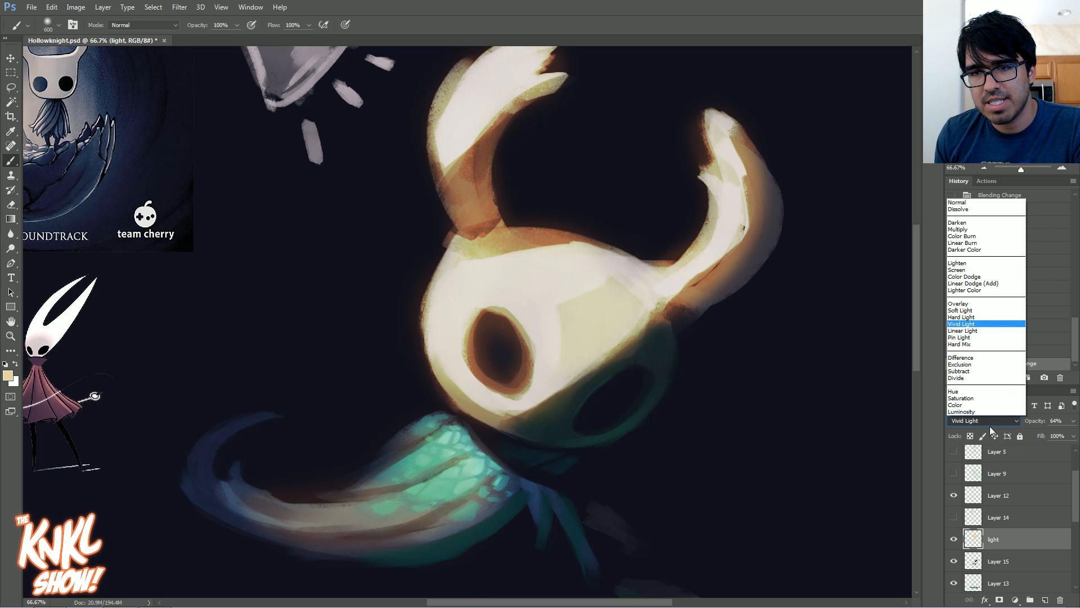
click(961, 304)
click(1073, 421)
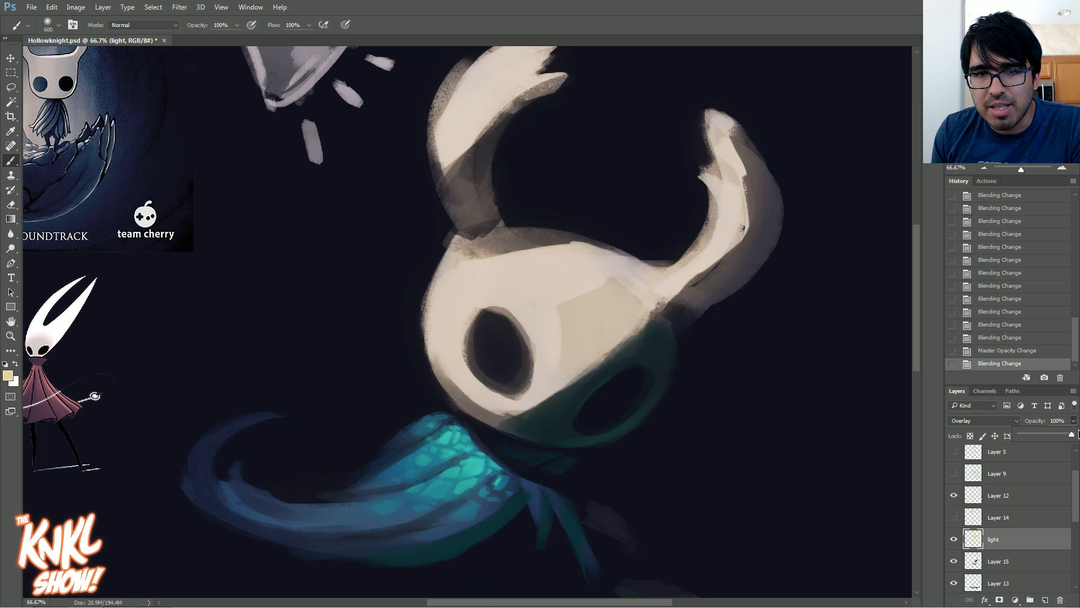
drag(1055, 435, 1078, 432)
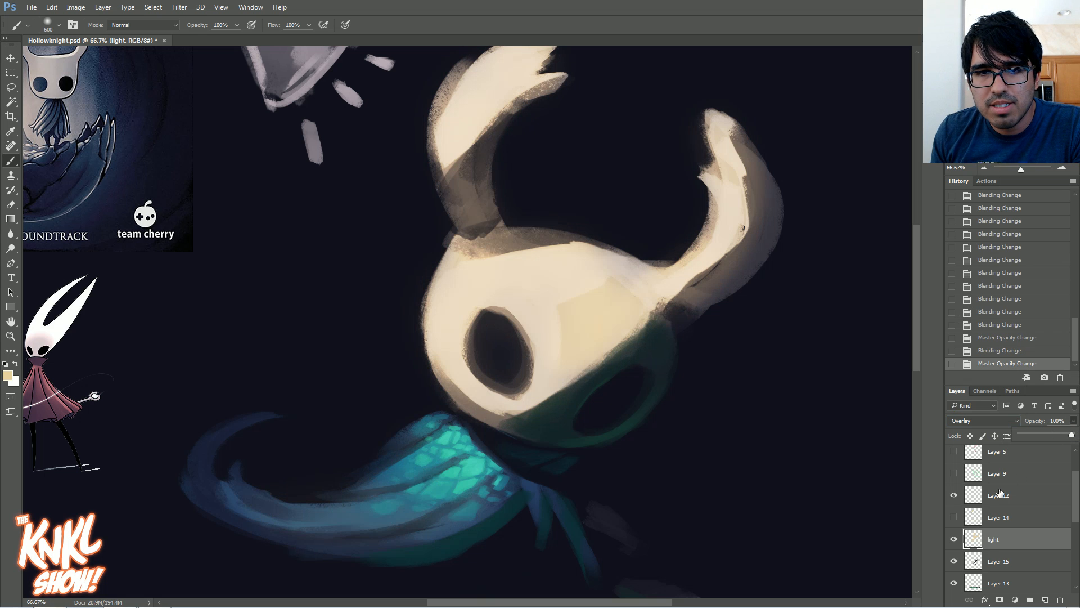
Duplicate the light layer, try Hard Light on the copy, and set its blend mode to Vivid Light
key(ctrl+j)
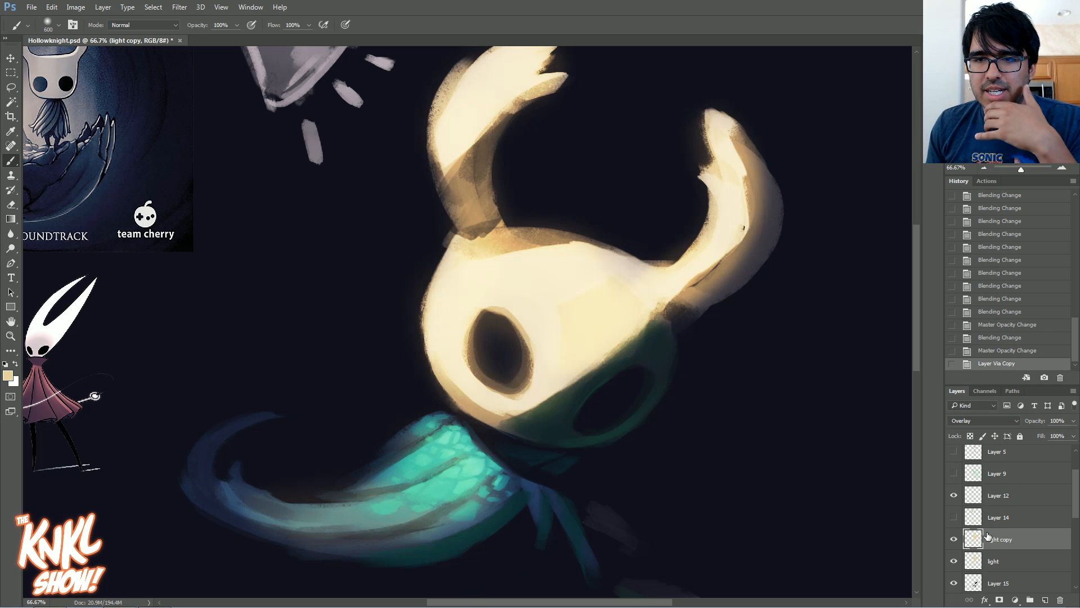
click(971, 423)
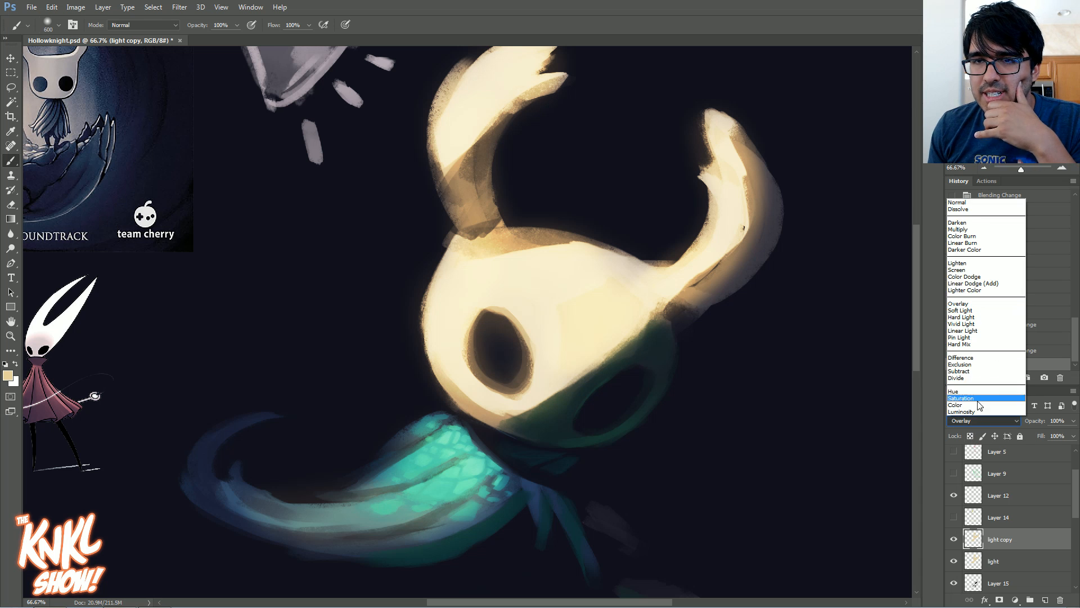
click(970, 325)
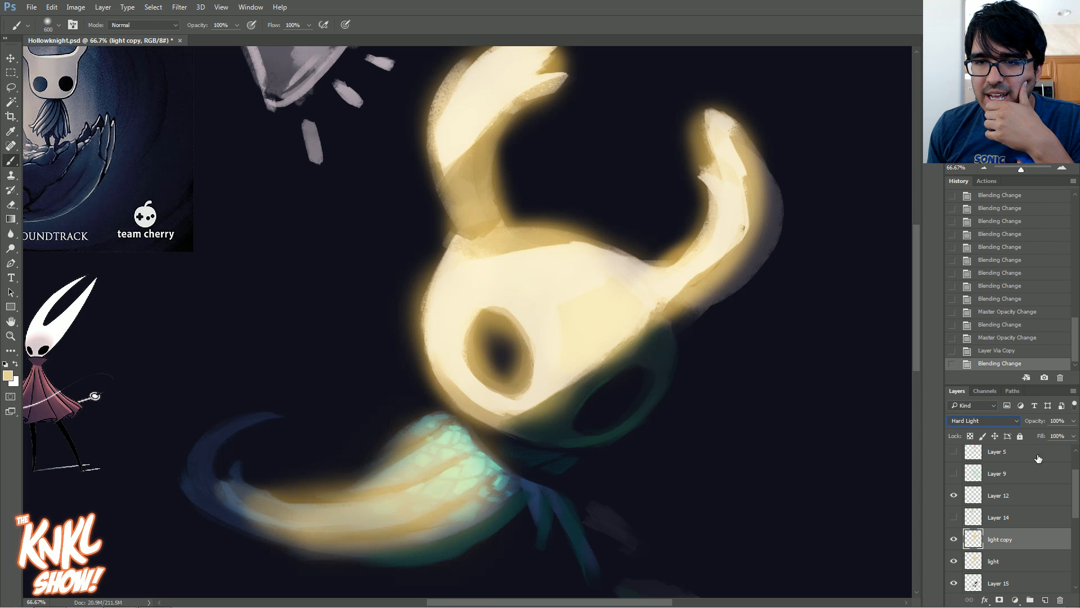
click(982, 421)
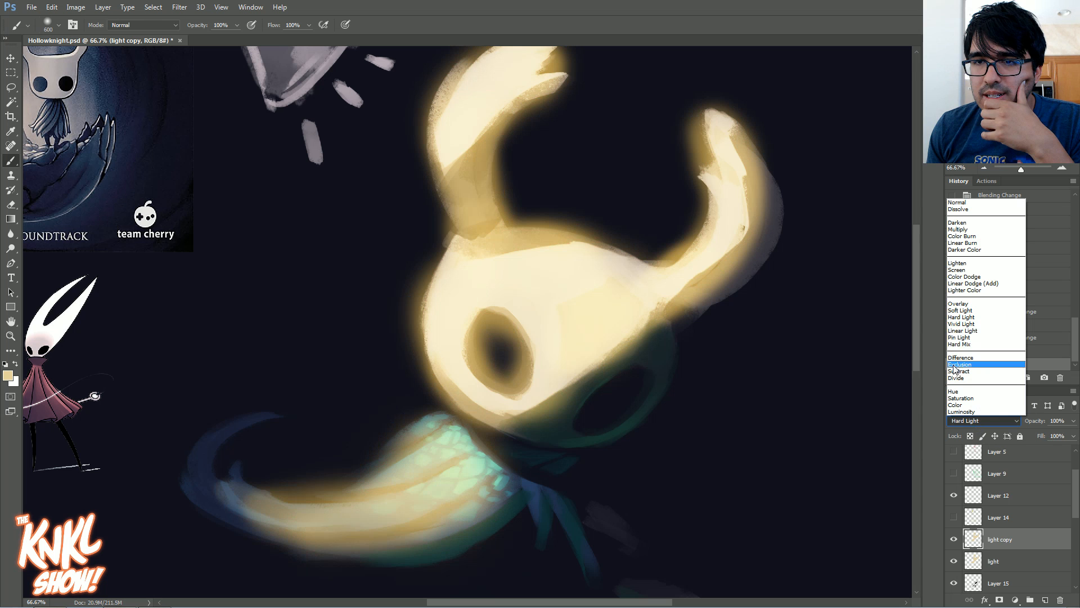
click(958, 330)
Lower the light copy's opacity to 34% and move it beneath the original light layer
click(1073, 421)
drag(1072, 434, 1038, 437)
drag(997, 545, 1003, 569)
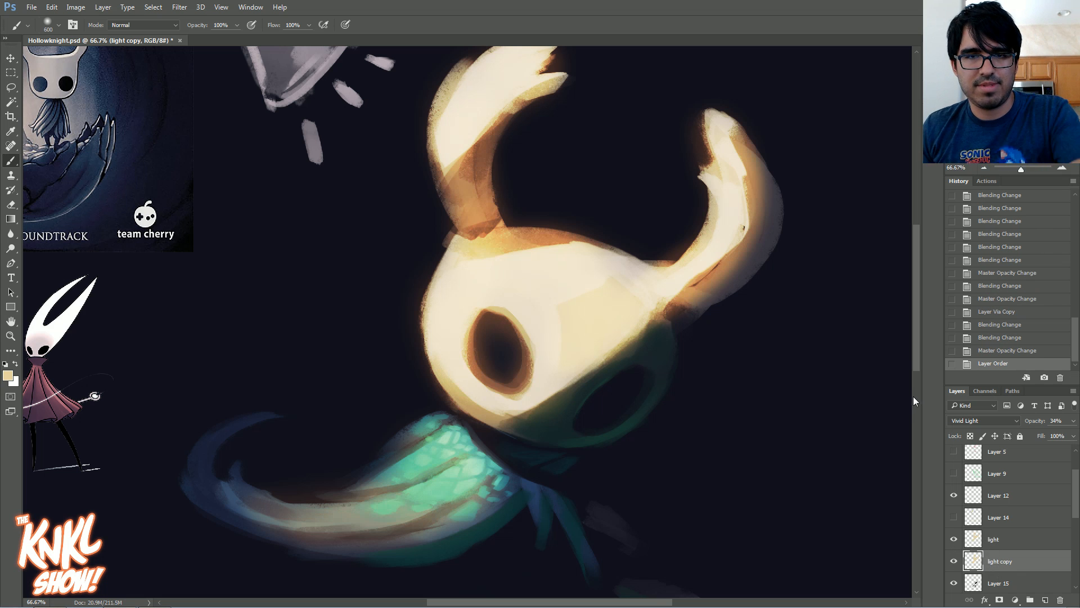
Try a +36 hue shift on the light copy, and toggle the original light layer off and on to compare
key(ctrl+u)
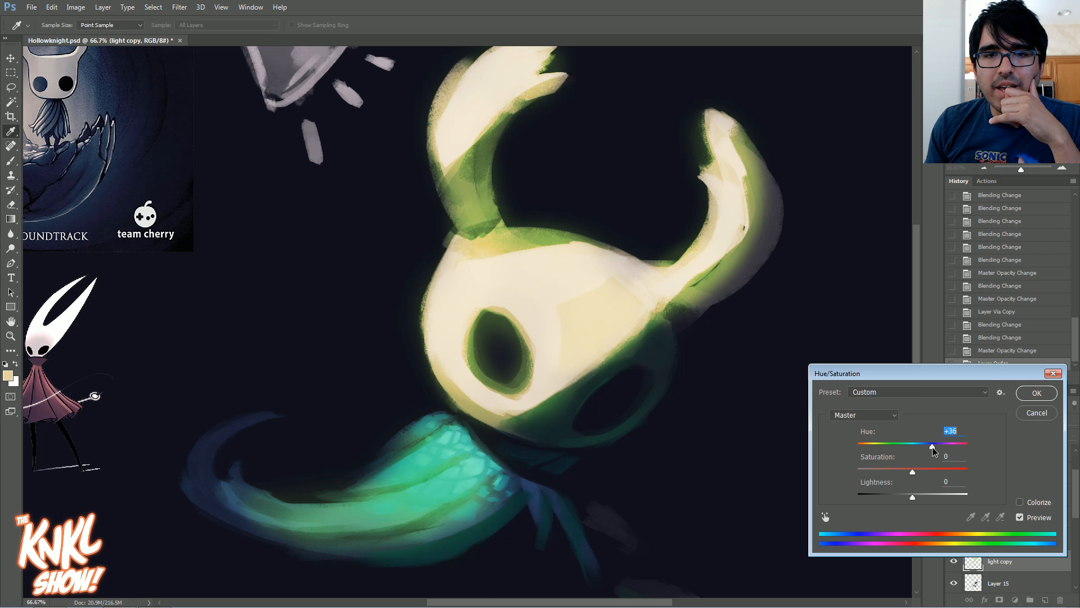
click(1037, 413)
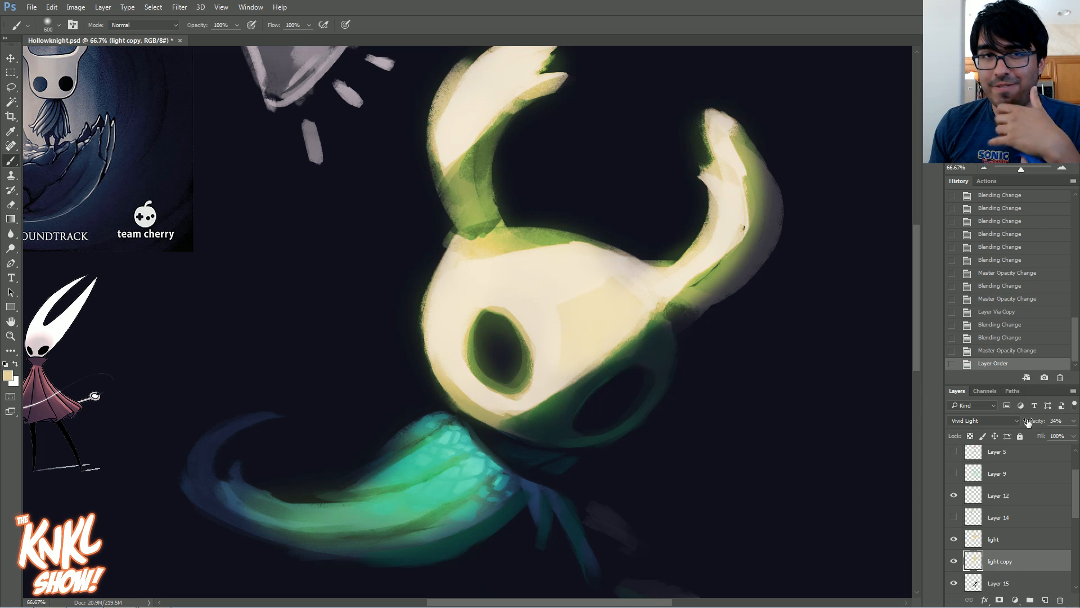
click(953, 540)
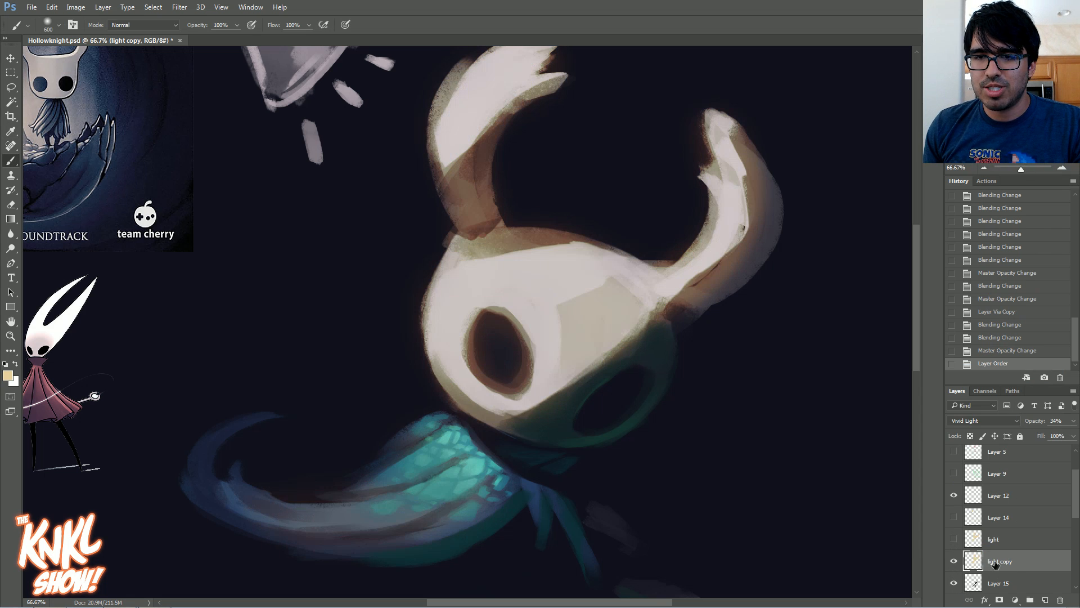
click(954, 539)
Shift the light copy's hue by -13 and its saturation by -23
key(ctrl+u)
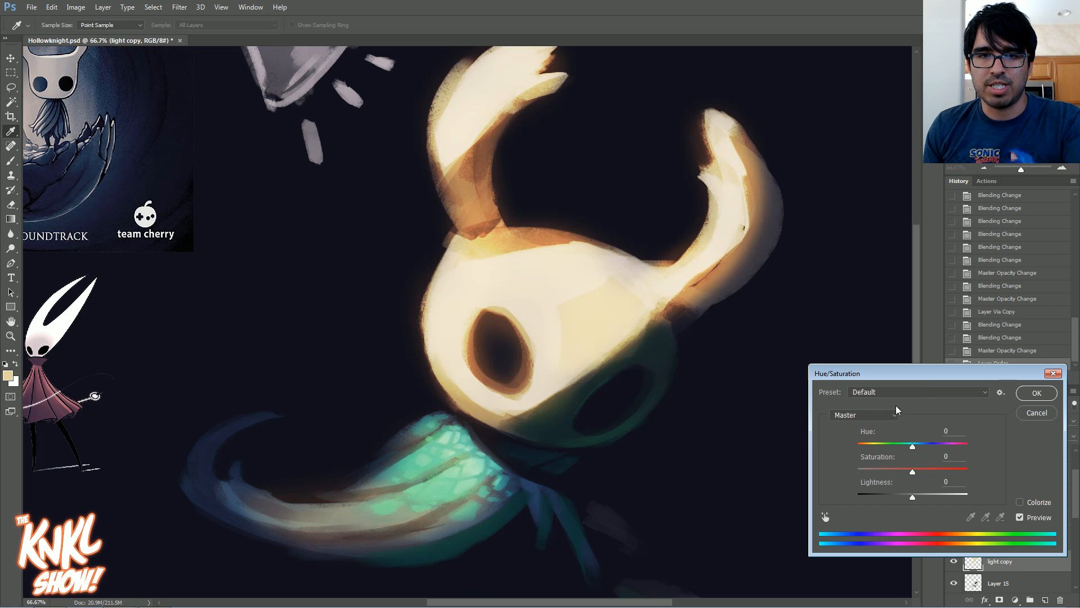
drag(912, 445, 895, 474)
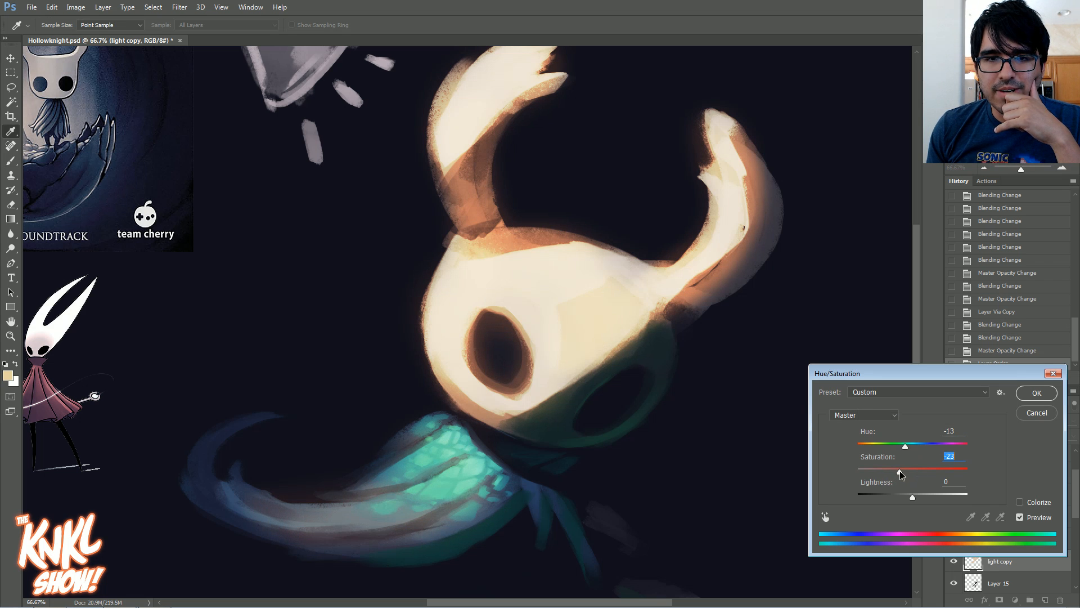
click(1036, 392)
Erase the light copy's warm tint from the tail and lower part of the cape
scroll(467, 320, down, 3)
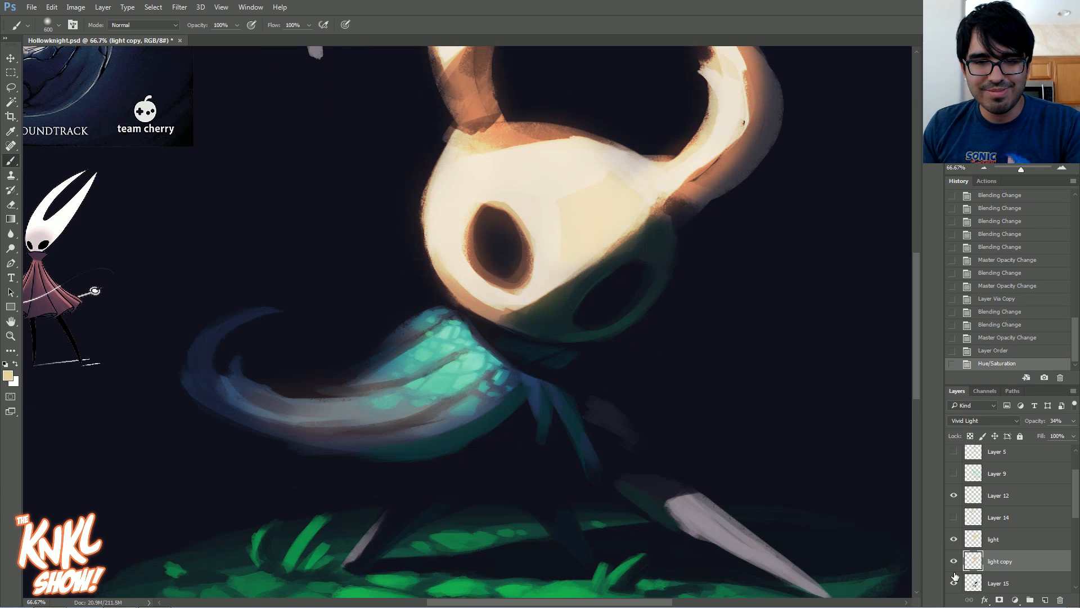
drag(318, 407, 325, 437)
drag(400, 535, 292, 449)
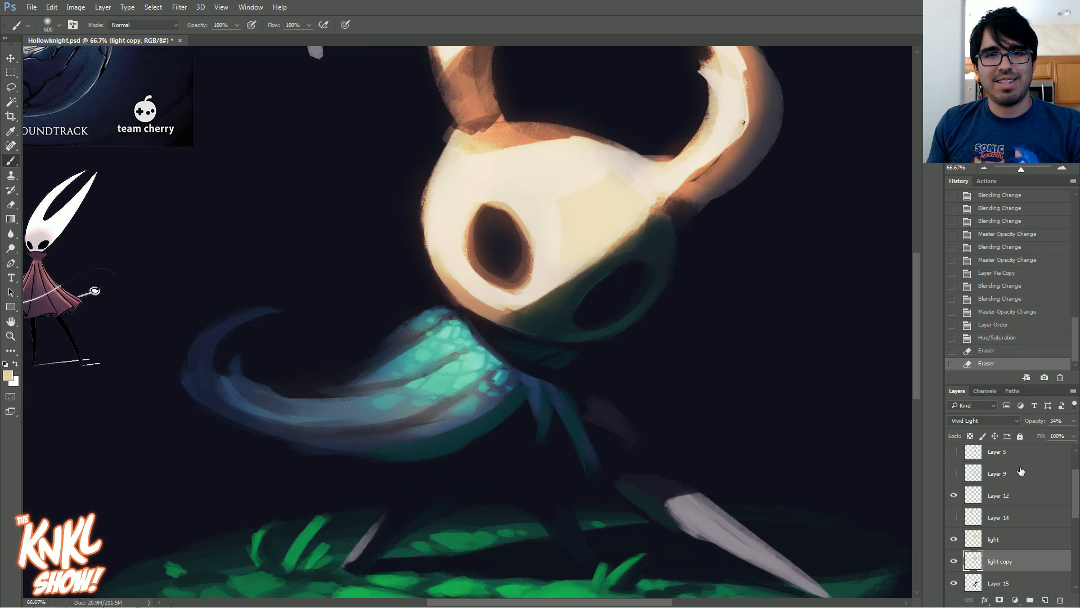
scroll(467, 321, up, 2)
key(ctrl+minus)
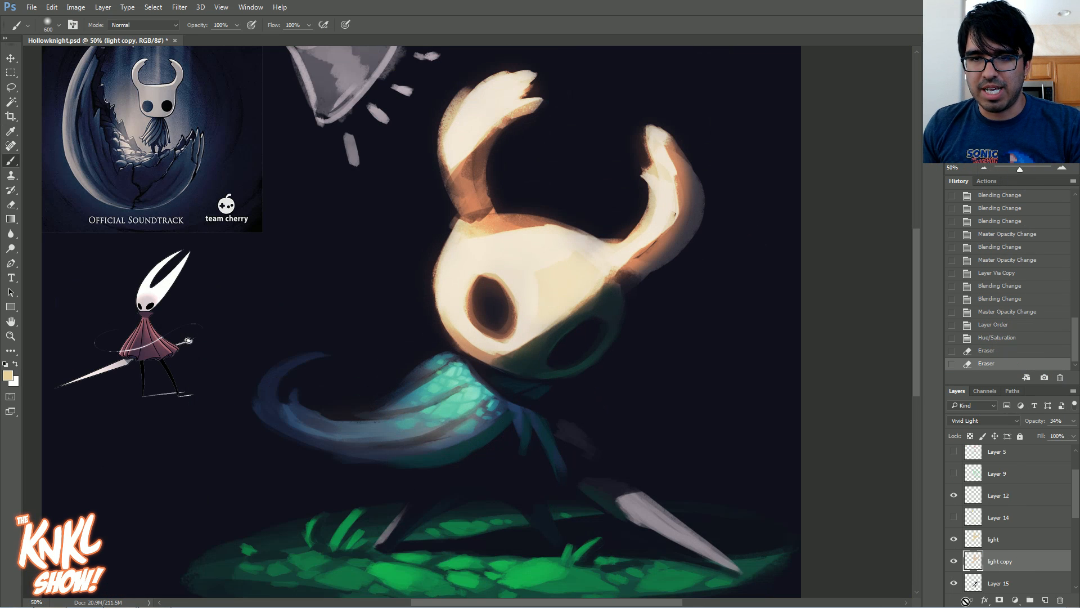
Lower the original light layer's opacity to 52% and keep that layer active
click(993, 541)
click(1072, 421)
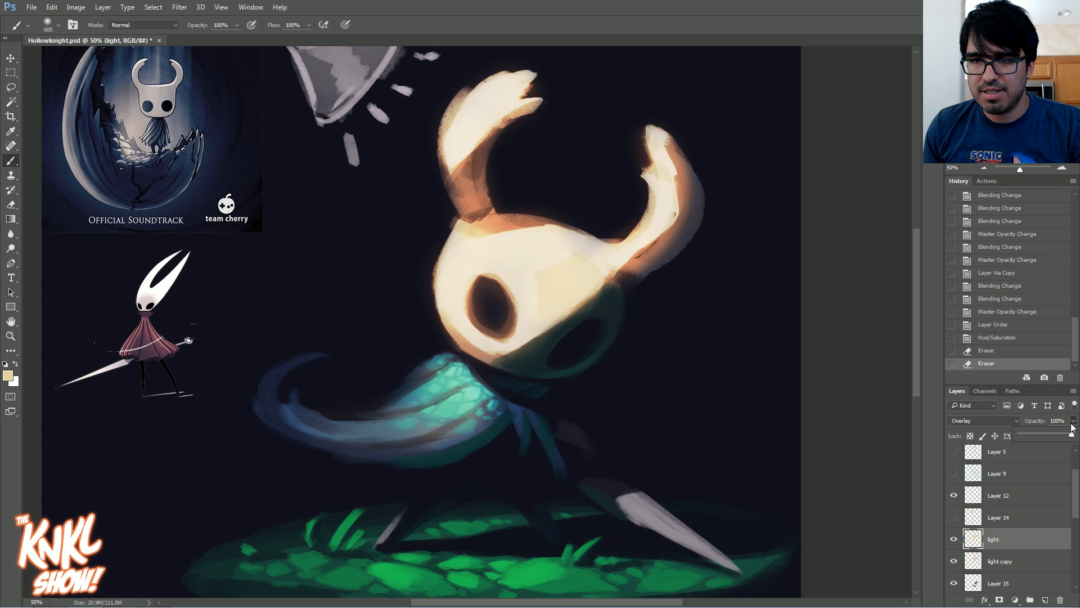
drag(1038, 434, 1047, 434)
click(999, 560)
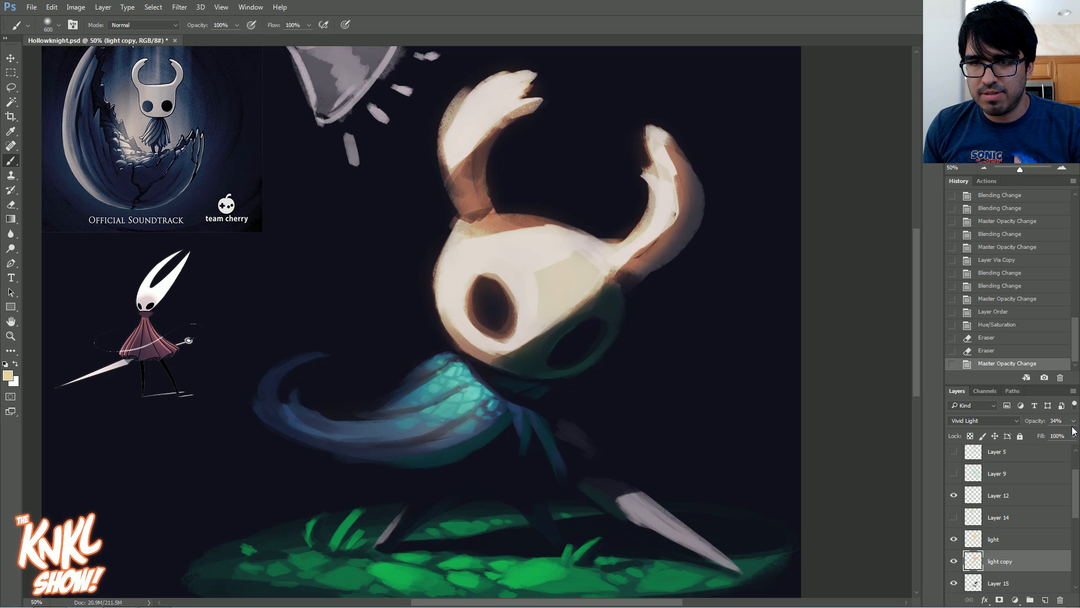
click(984, 539)
Brush warm light over the grassy ground on the light layer with a 500 px soft brush
key(bracketright)
key(bracketright)
key(bracketleft)
key(bracketleft)
key(bracketleft)
drag(433, 580, 597, 582)
drag(845, 370, 833, 295)
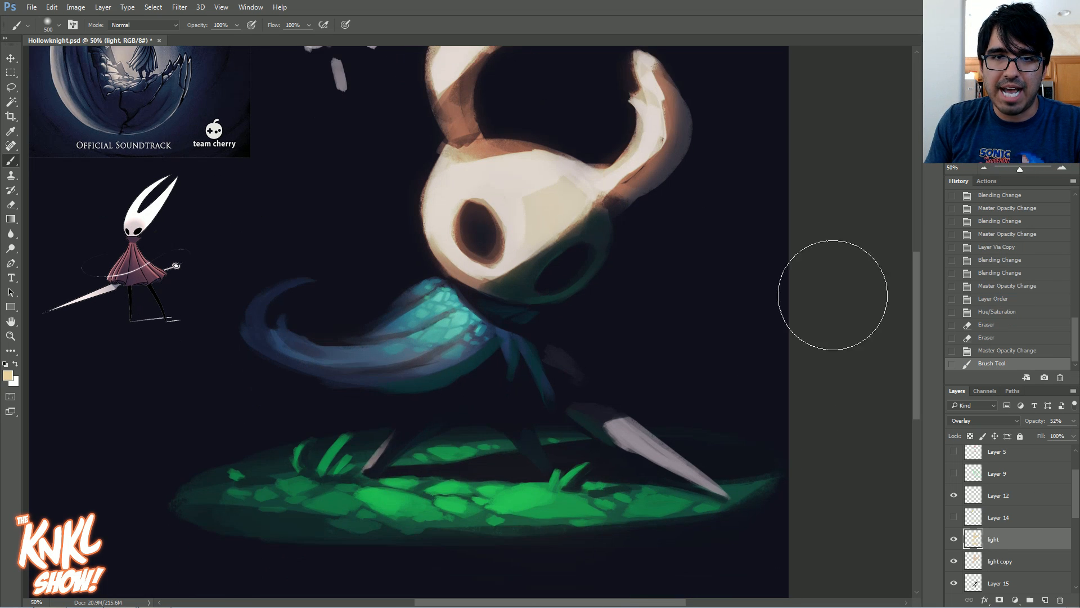
drag(304, 491, 353, 493)
mouse_move(646, 508)
mouse_down()
mouse_move(666, 520)
mouse_move(609, 498)
mouse_up()
mouse_move(653, 458)
mouse_down()
mouse_move(647, 546)
mouse_move(646, 529)
mouse_up()
Reduce the soft brush to 200 px and paint warm light along the nail blade
key(bracketleft)
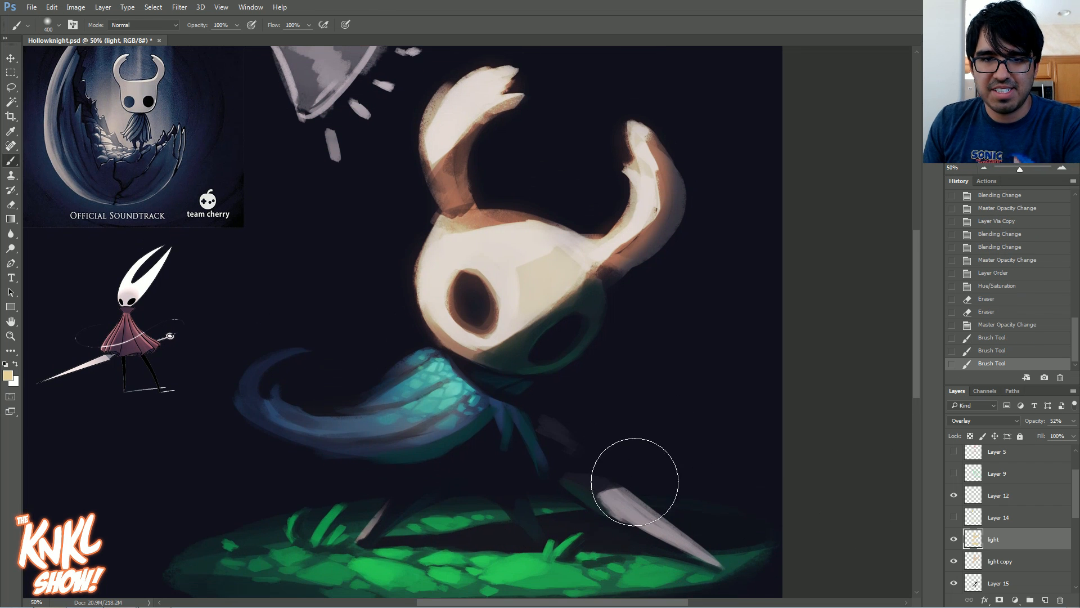
key(bracketleft)
key(bracketleft)
key(bracketleft)
drag(617, 490, 743, 560)
Add a new layer above Layer 12 and set the foreground colour to pale cream f9ece4
click(991, 506)
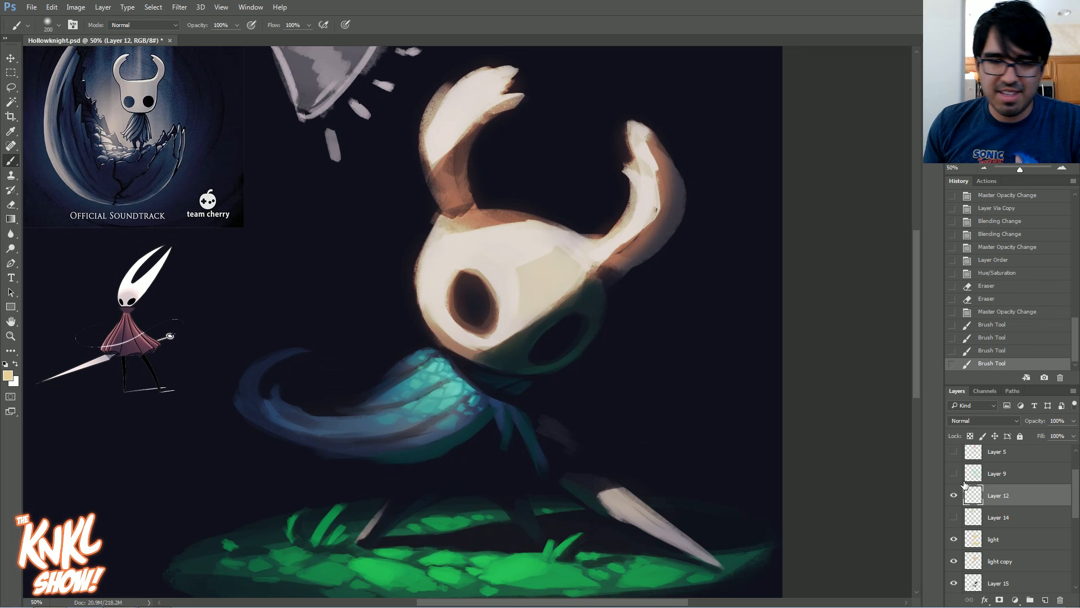
key(ctrl+shift+n)
key(Return)
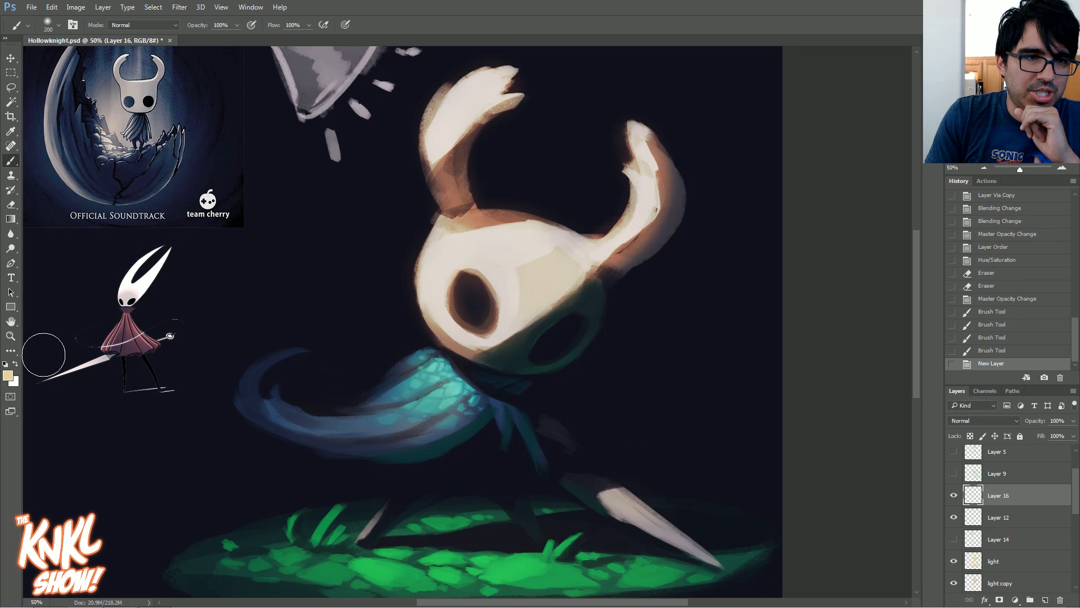
click(8, 375)
click(667, 271)
click(655, 267)
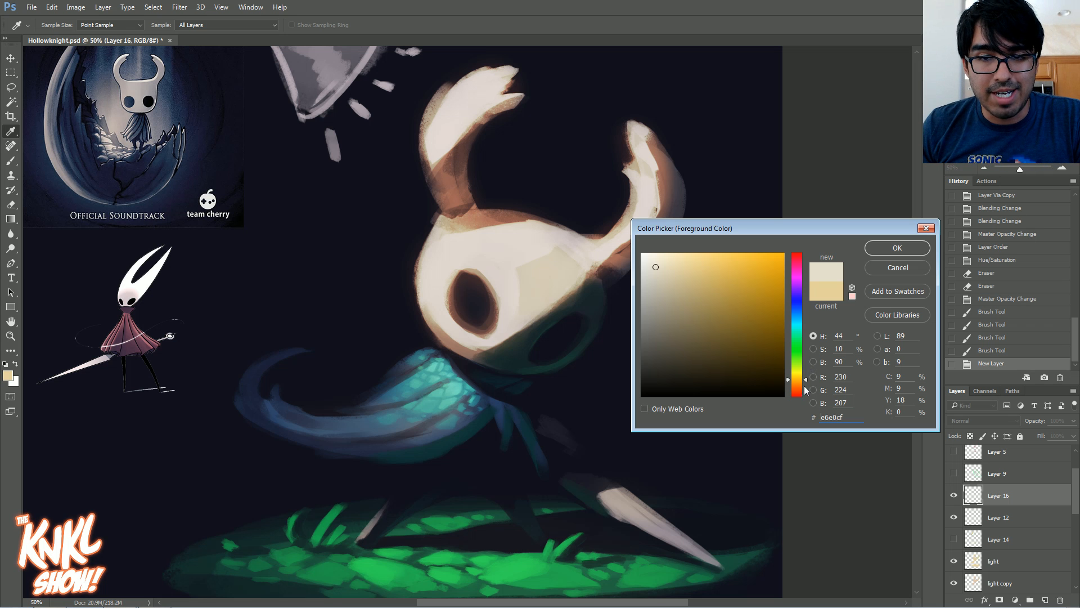
drag(804, 386, 803, 388)
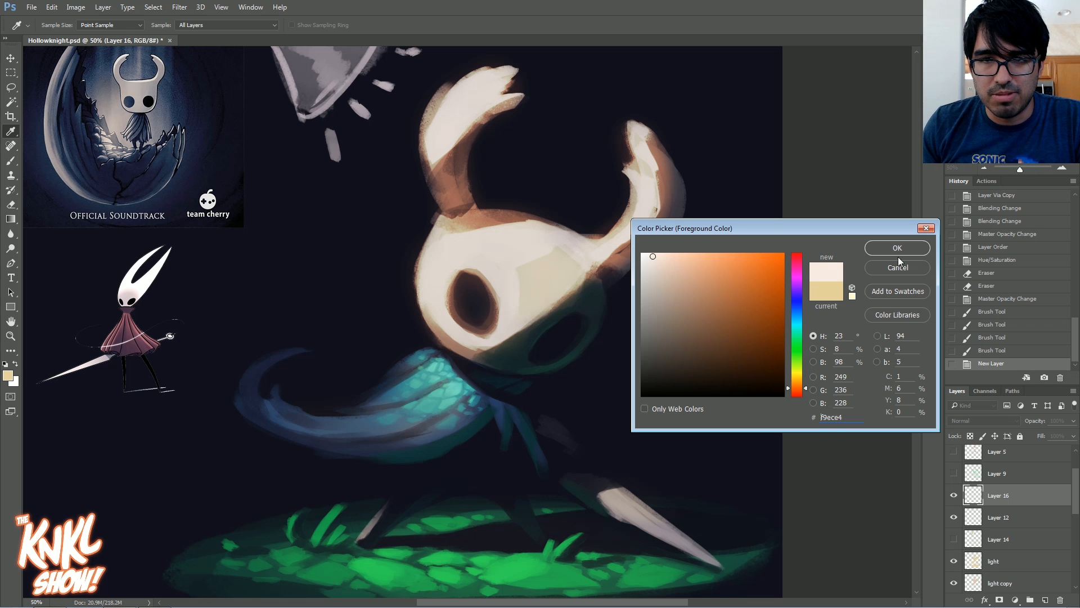
click(897, 248)
Switch to the CHALK NEW brush for detailing the nail blade
scroll(450, 321, down, 2)
key(bracketleft)
key(bracketleft)
key(bracketleft)
right_click(666, 323)
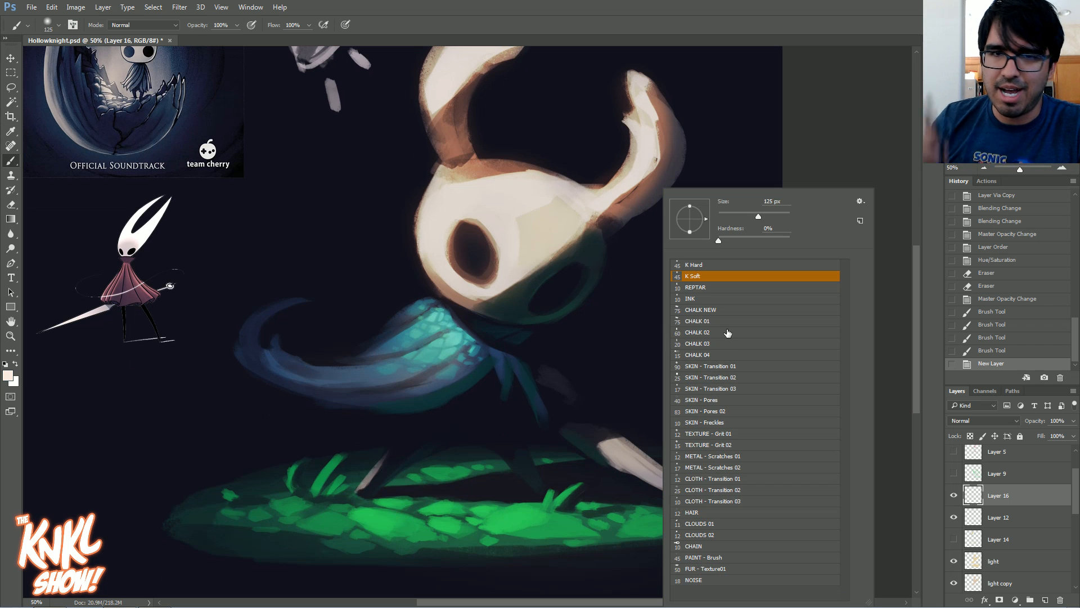
click(730, 311)
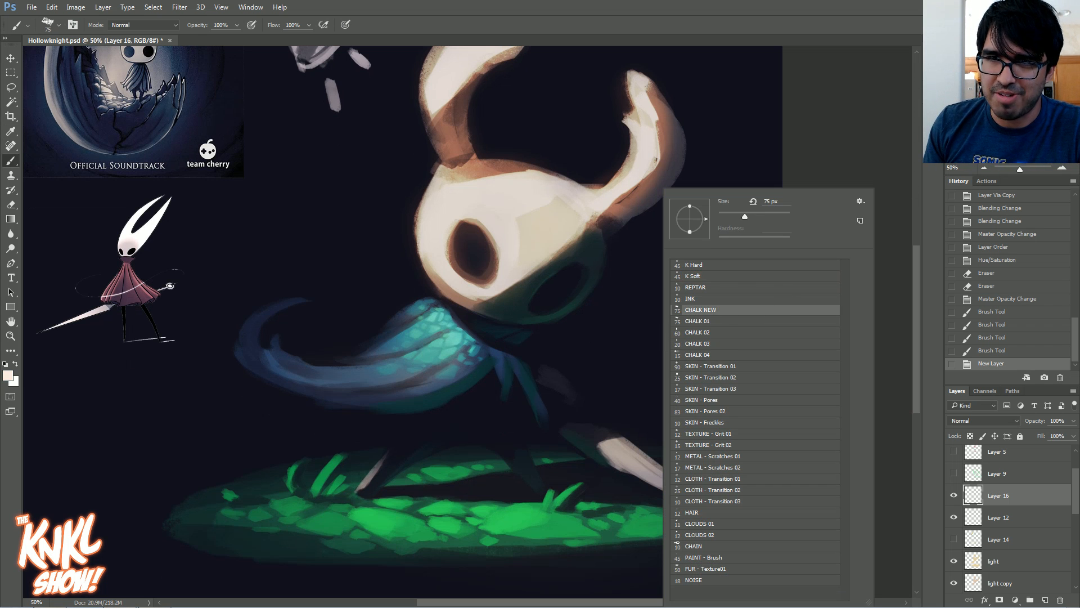
key(Return)
scroll(627, 359, down, 3)
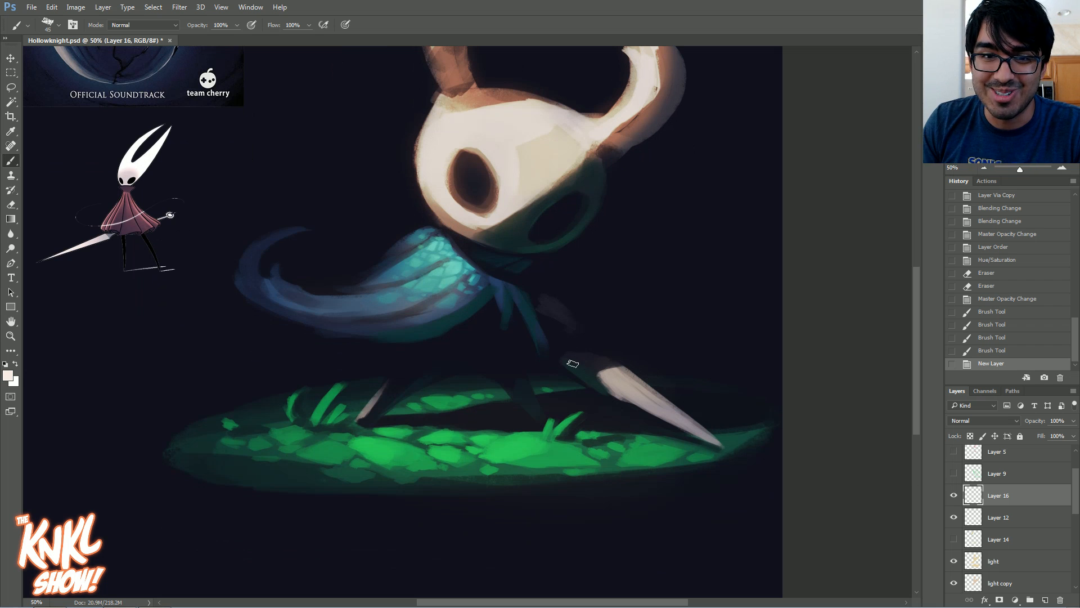
Paint pale cream highlights along the upper face of the nail blade, from its wide end to the tip
drag(604, 376, 607, 378)
drag(605, 372, 708, 438)
drag(642, 402, 716, 442)
mouse_move(614, 374)
mouse_down()
mouse_move(659, 407)
mouse_move(621, 385)
mouse_up()
key(bracketleft)
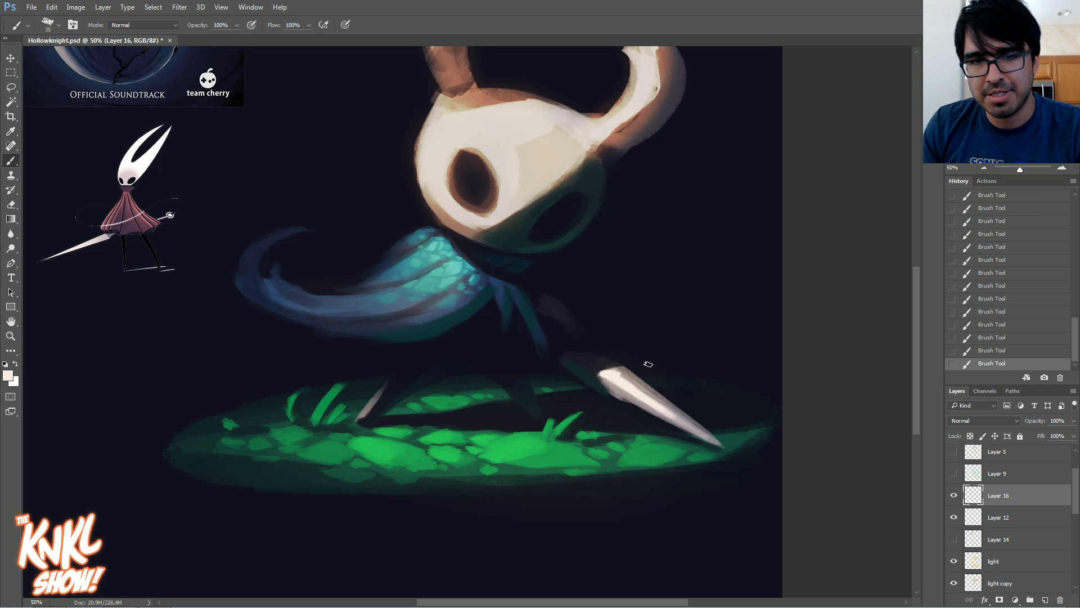
drag(607, 384, 687, 432)
key(ctrl+z)
key(ctrl+z)
Paint green bounce light along the nail blade's lower edge, and toggle Layer 16 off and on to compare
mouse_move(611, 394)
mouse_down()
mouse_move(700, 441)
mouse_move(689, 433)
mouse_up()
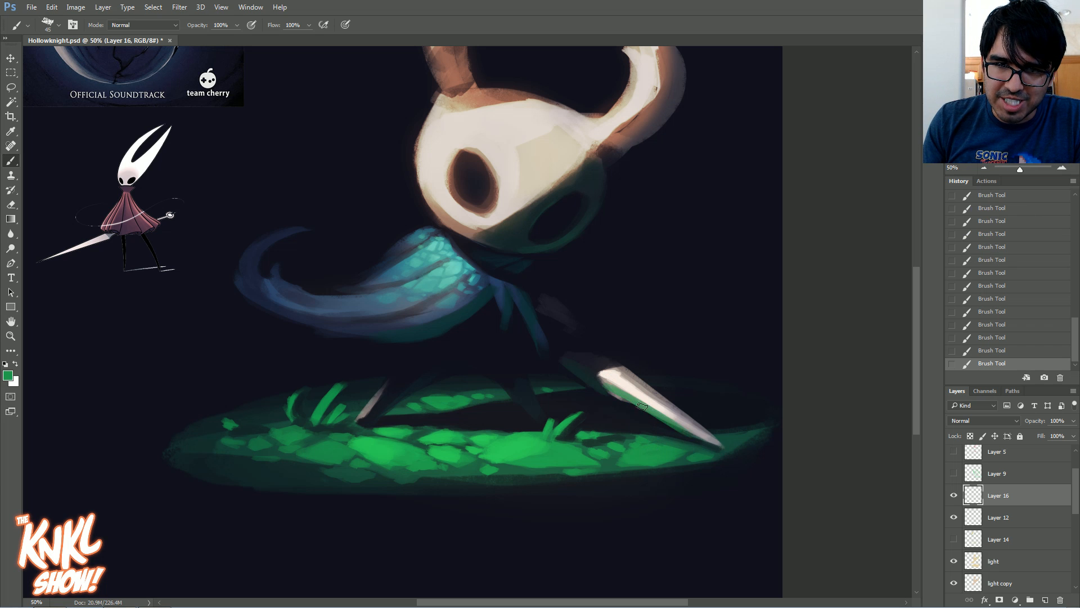
drag(612, 389, 664, 422)
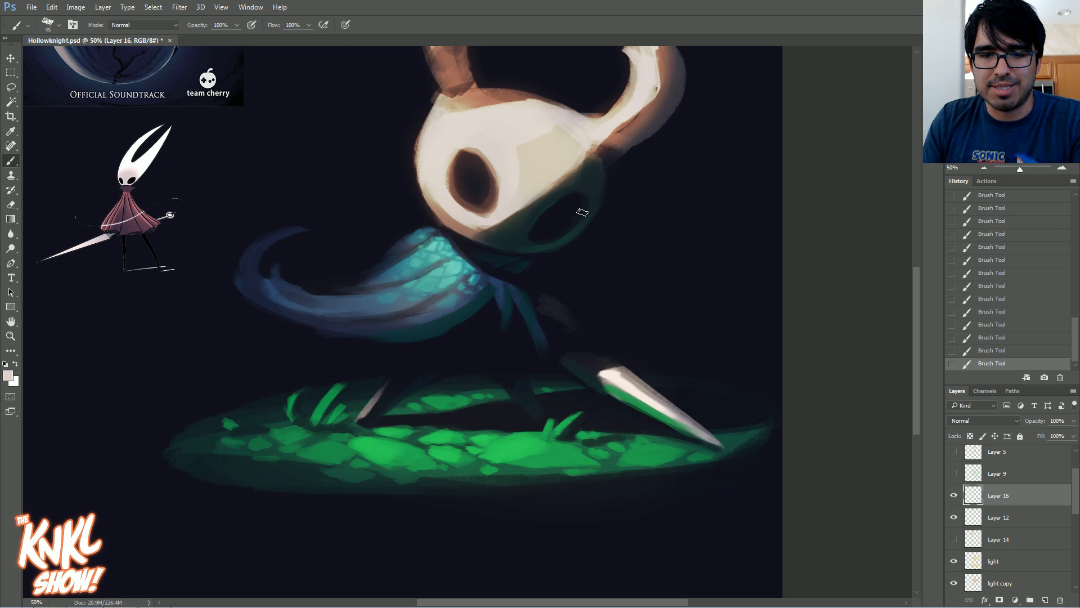
scroll(472, 292, up, 2)
key(bracketright)
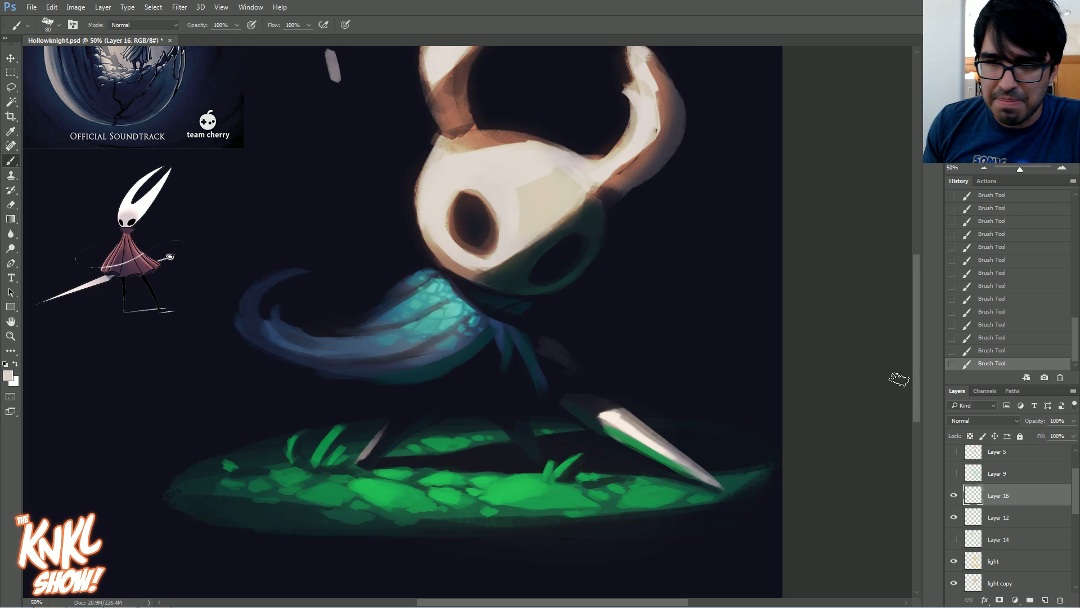
click(954, 496)
click(954, 496)
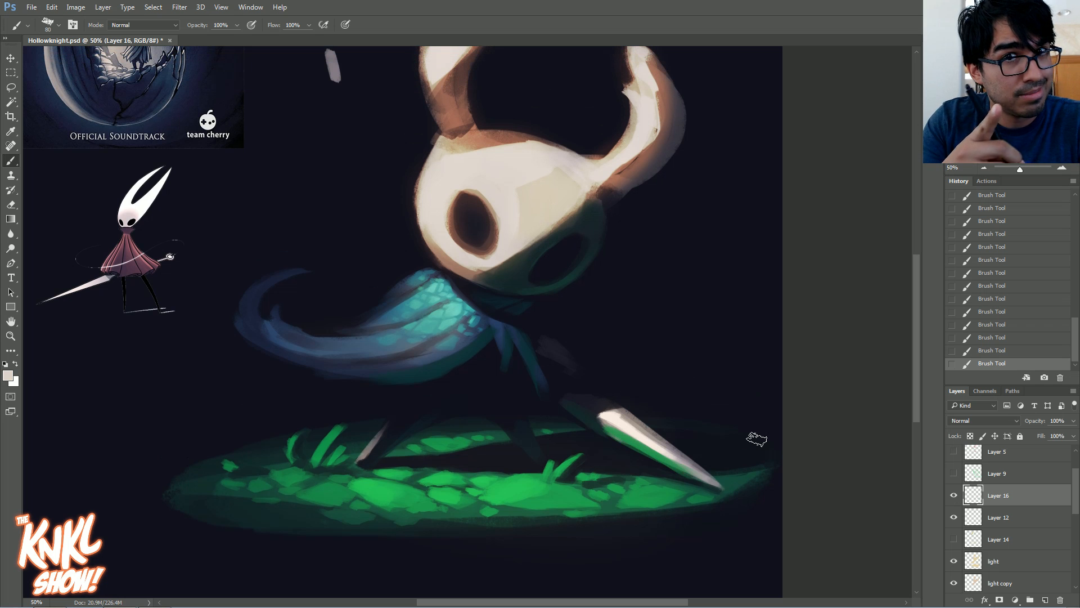
Add a new layer above Layer 16 and switch to the K Soft brush
key(ctrl+shift+n)
key(Return)
key(bracketright)
key(bracketright)
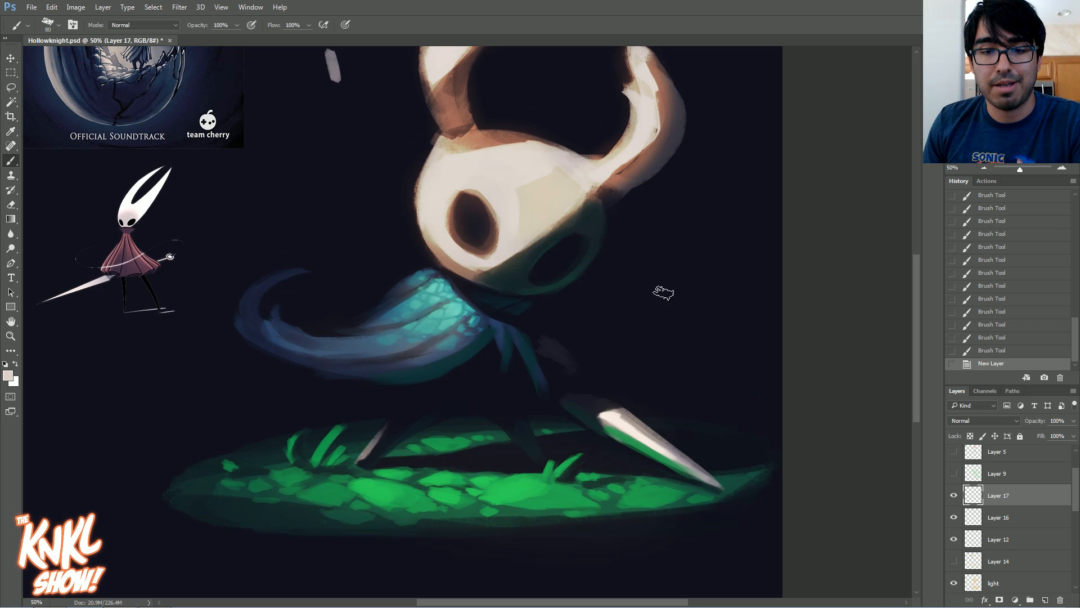
right_click(669, 308)
click(702, 276)
mouse_move(589, 412)
mouse_down()
mouse_move(606, 407)
mouse_move(589, 470)
mouse_up()
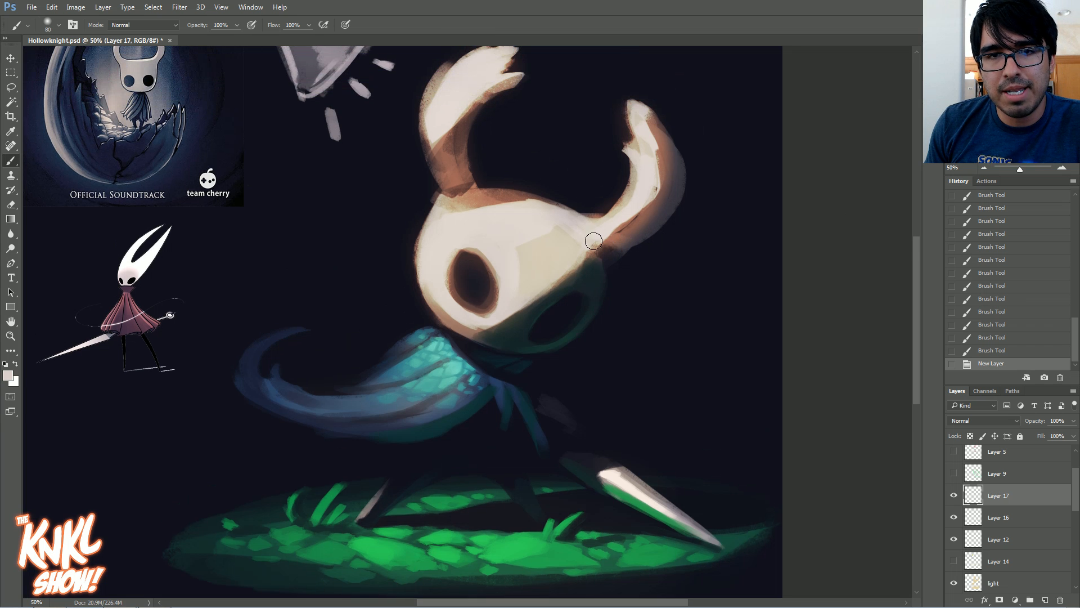
Set the new layer's blend mode to Hard Light and rename it BLOOM
click(977, 424)
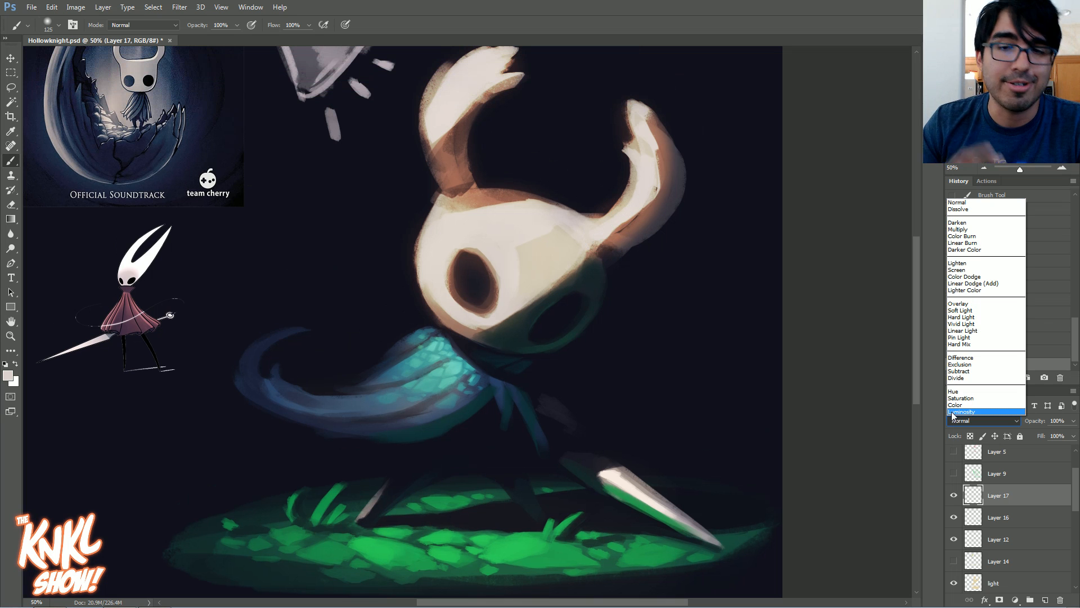
click(960, 318)
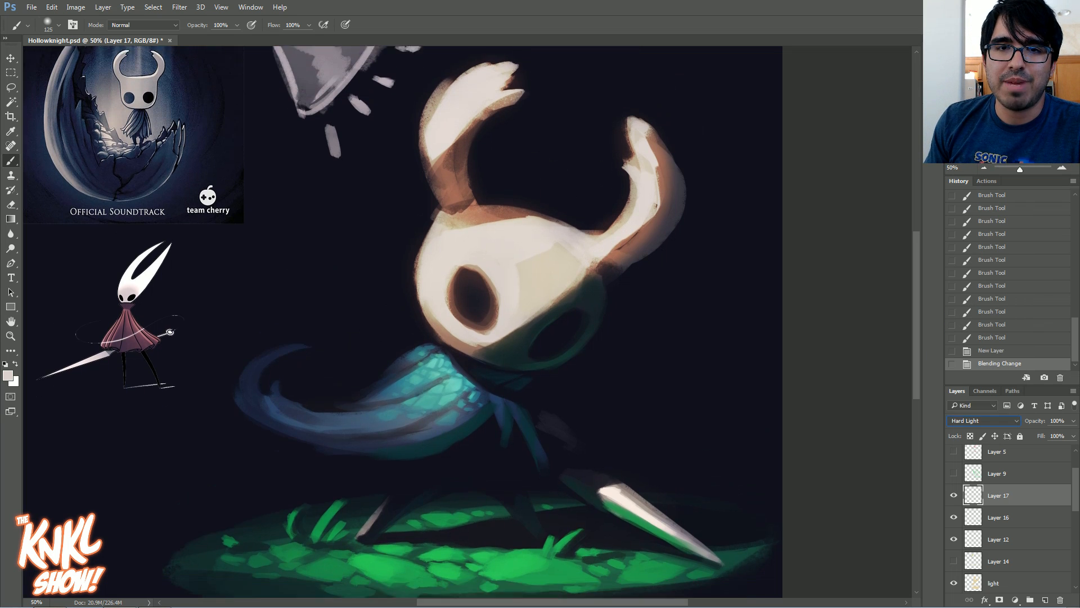
scroll(462, 290, down, 2)
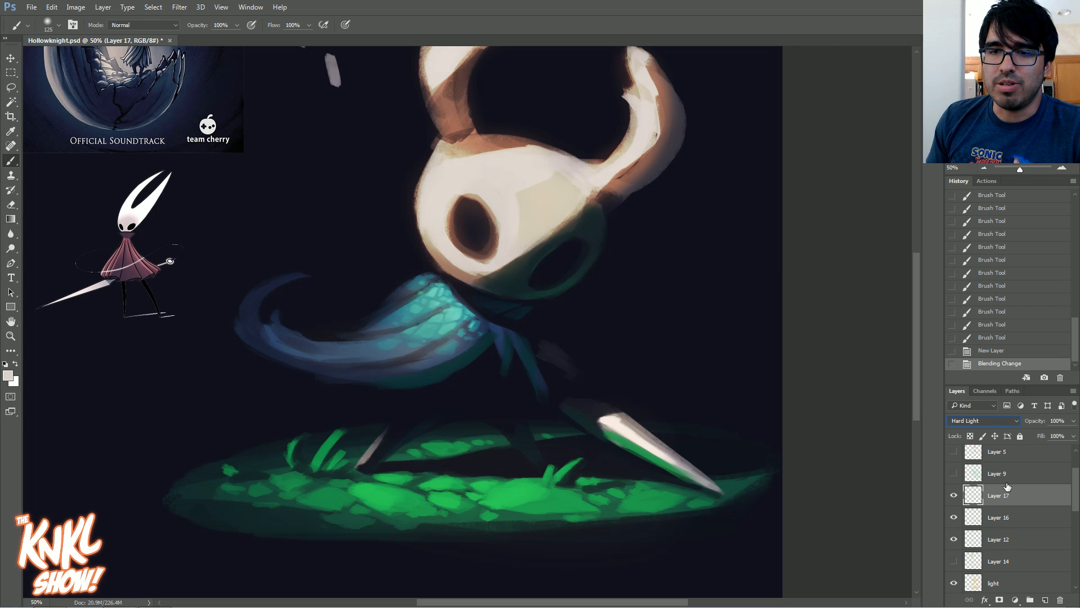
double_click(997, 500)
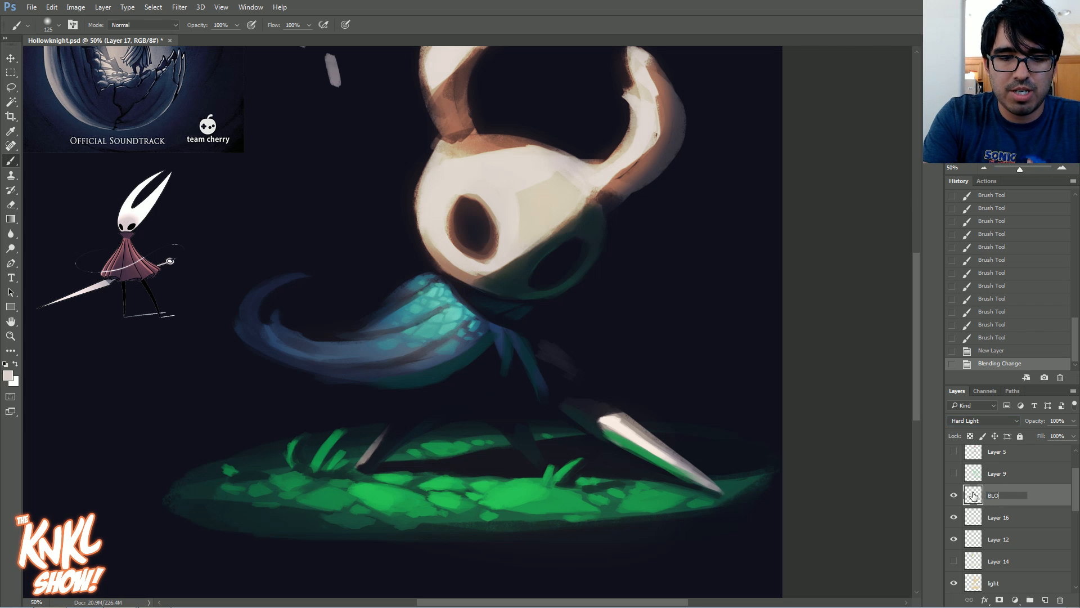
text(BLOOM)
key(Return)
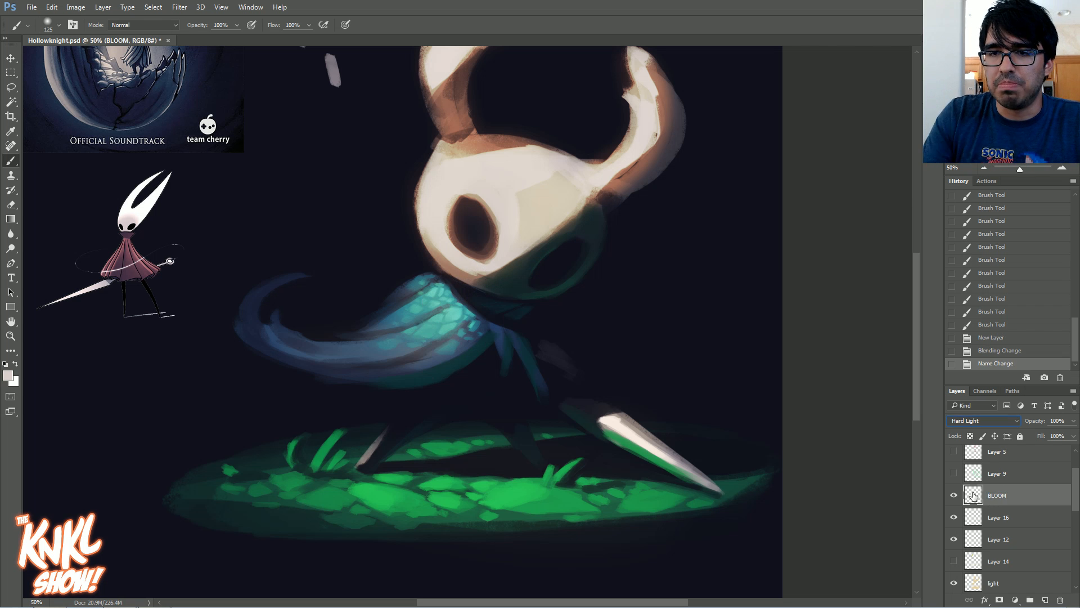
Keep the BLOOM layer on Hard Light and choose a brighter warm cream foreground colour
click(1019, 424)
click(973, 322)
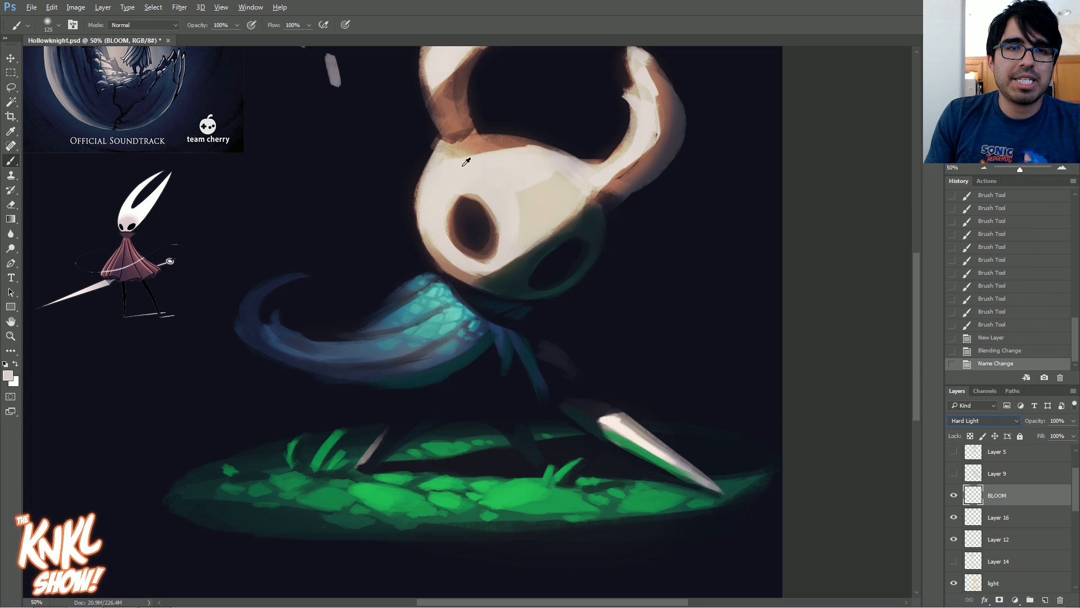
click(8, 375)
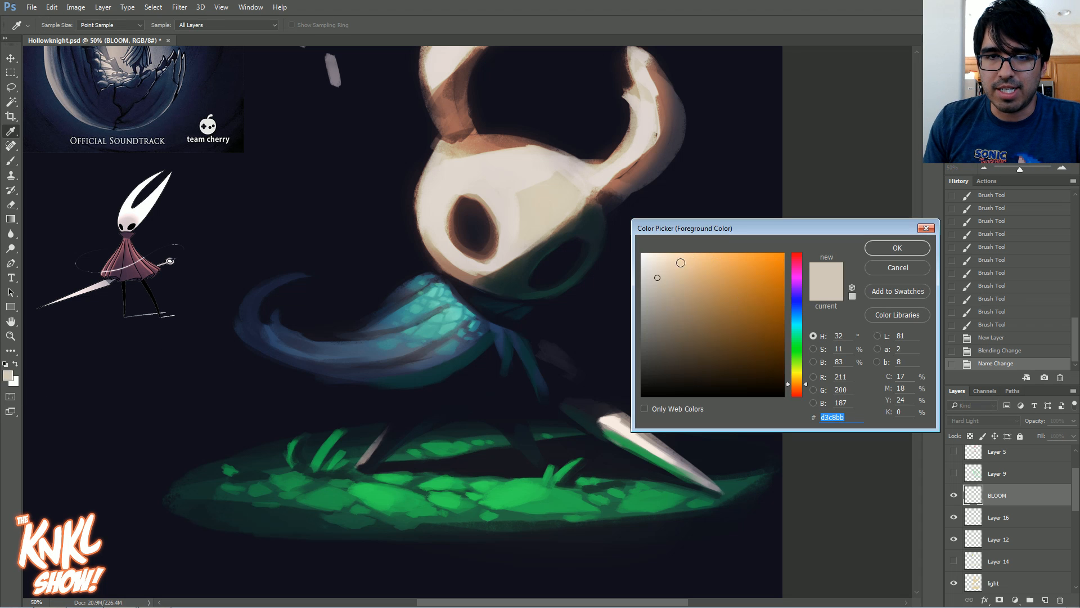
click(665, 262)
click(883, 247)
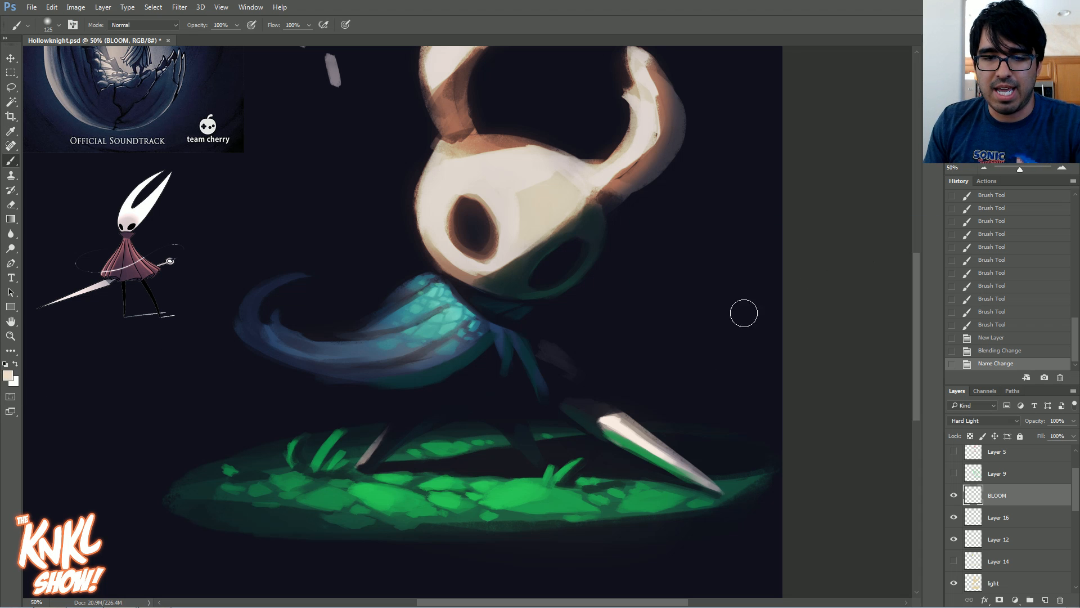
Dab a soft glow with a 500 px brush around the nail blade's wide end, and undo the last dab
click(612, 423)
key(bracketleft)
key(bracketleft)
key(bracketleft)
key(bracketleft)
click(613, 422)
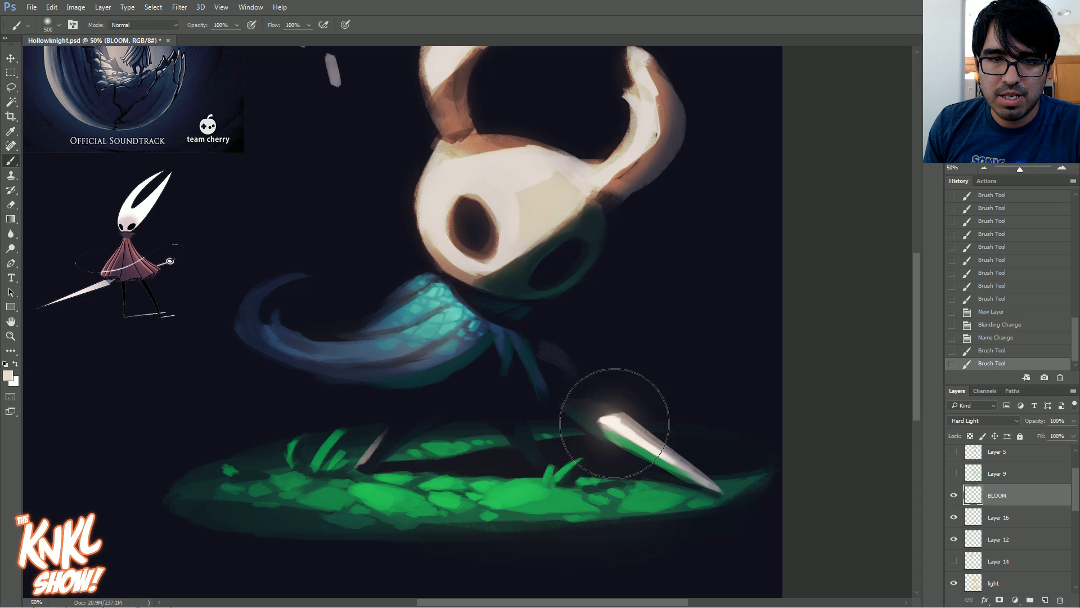
click(612, 420)
click(613, 421)
click(1021, 350)
Dab a tighter glow over the nail blade's wide end with a 300 px soft brush
key(bracketleft)
key(bracketleft)
key(bracketleft)
key(bracketleft)
key(bracketleft)
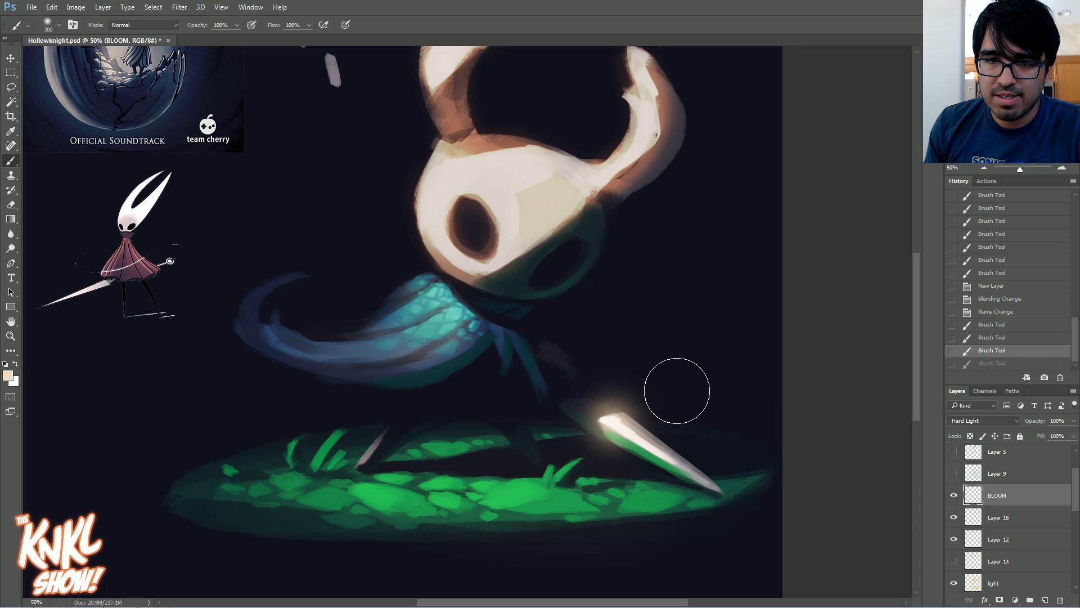
click(624, 425)
Sample the near-white from the blade's wide end and dab a brighter glow core there with a 175 px brush
alt+click(615, 421)
key(bracketleft)
key(bracketleft)
key(bracketleft)
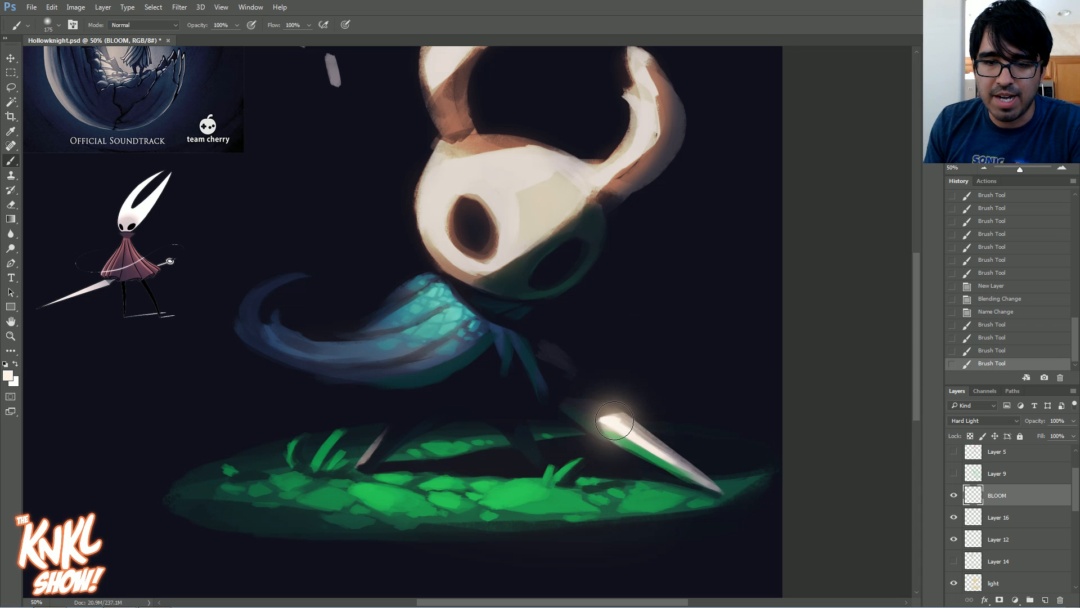
click(610, 422)
click(620, 420)
key(bracketleft)
key(bracketleft)
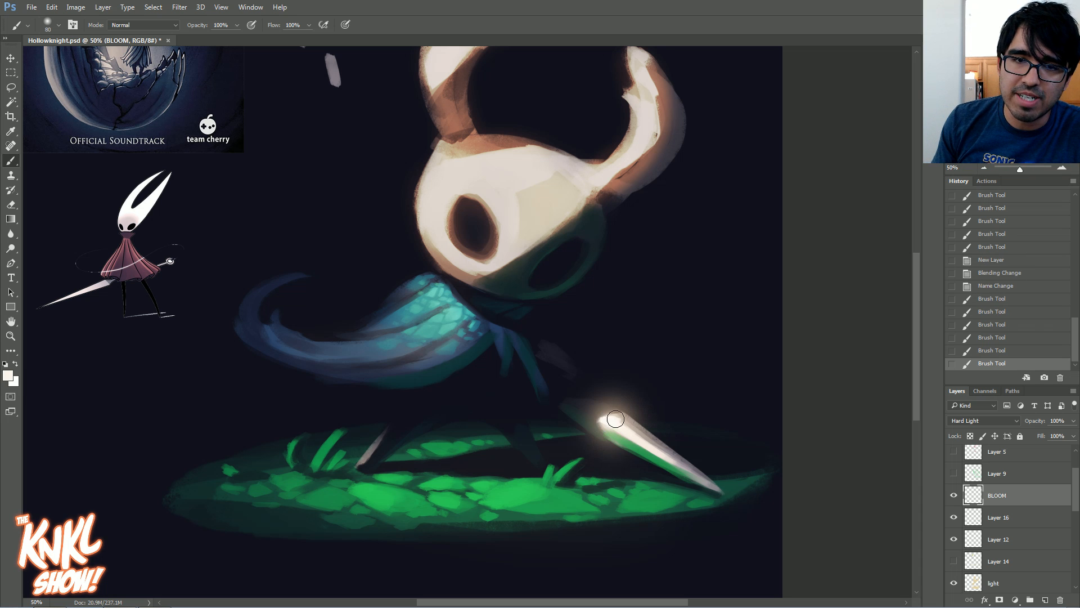
drag(527, 476, 864, 255)
key(ctrl+alt+z)
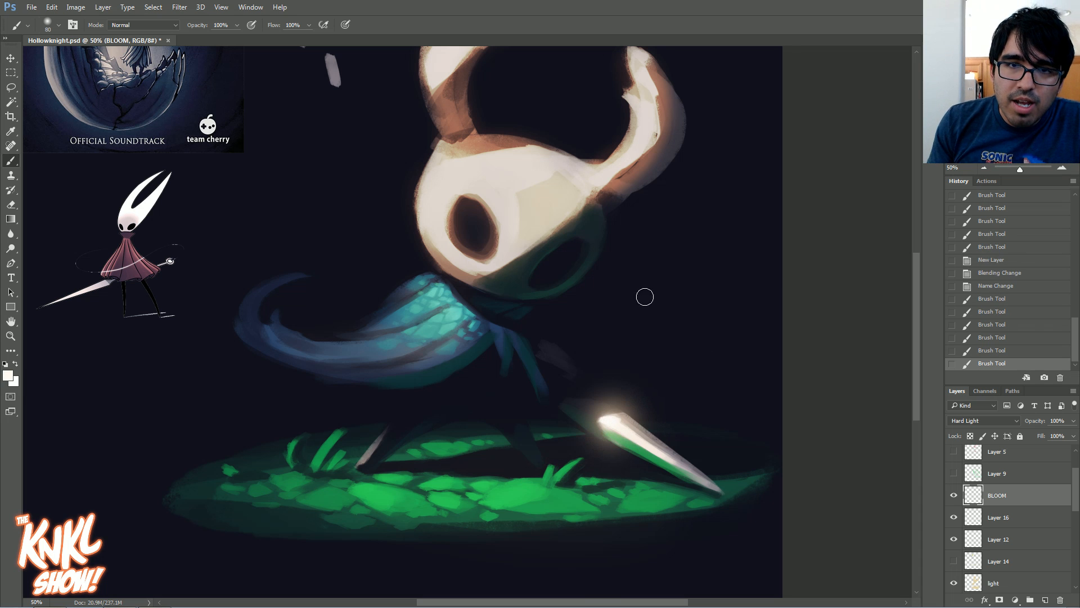
alt+click(615, 419)
drag(560, 465, 723, 331)
key(ctrl+z)
key(ctrl+z)
key(ctrl+z)
key(ctrl+z)
key(ctrl+z)
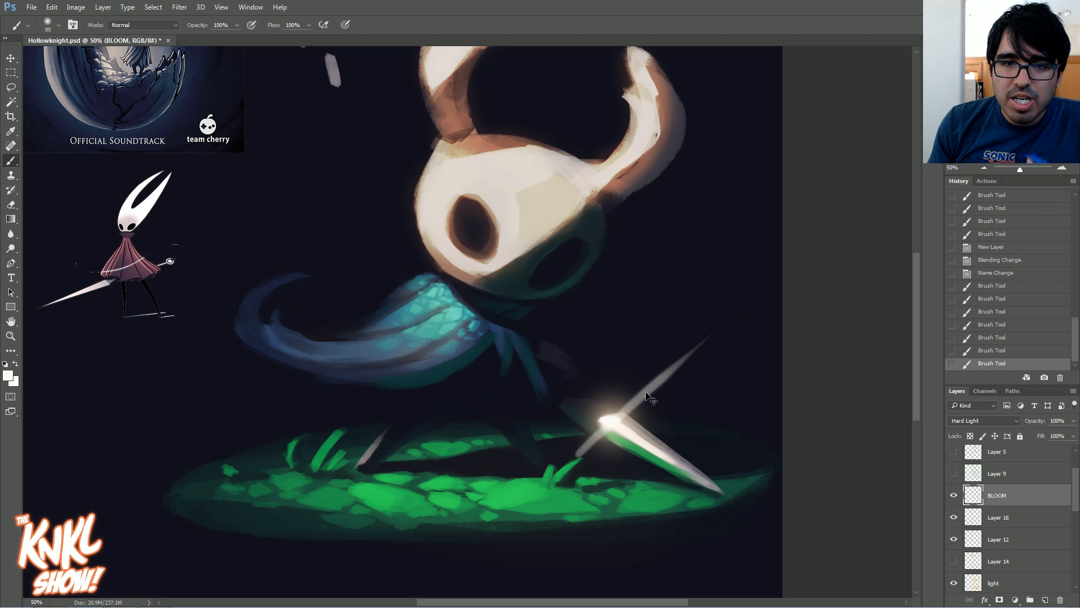
Change the foreground colour to a warm cream, #f1dfc0
click(8, 377)
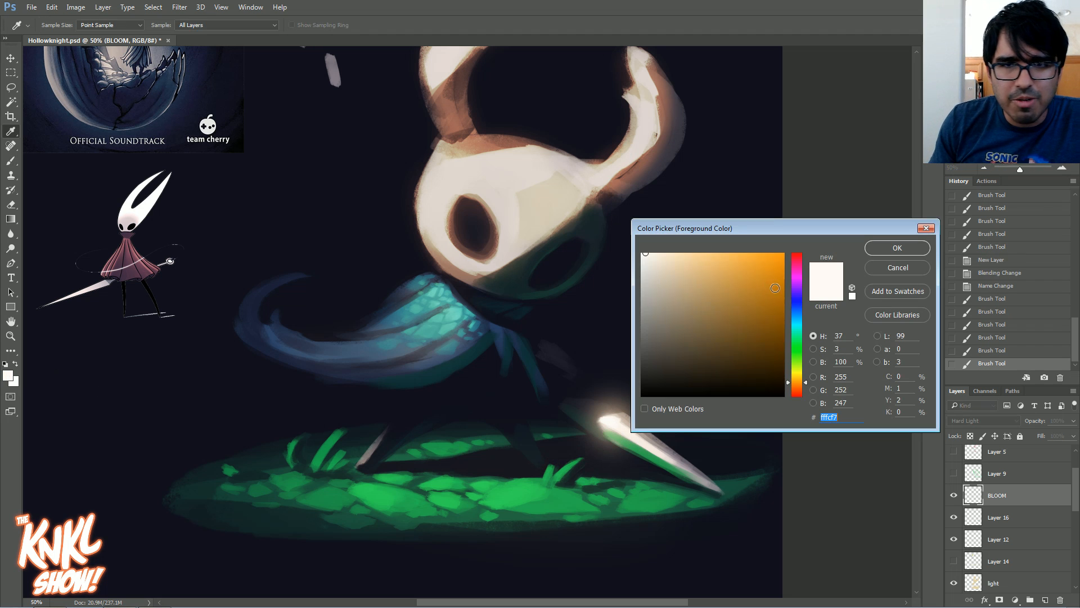
drag(656, 265, 671, 261)
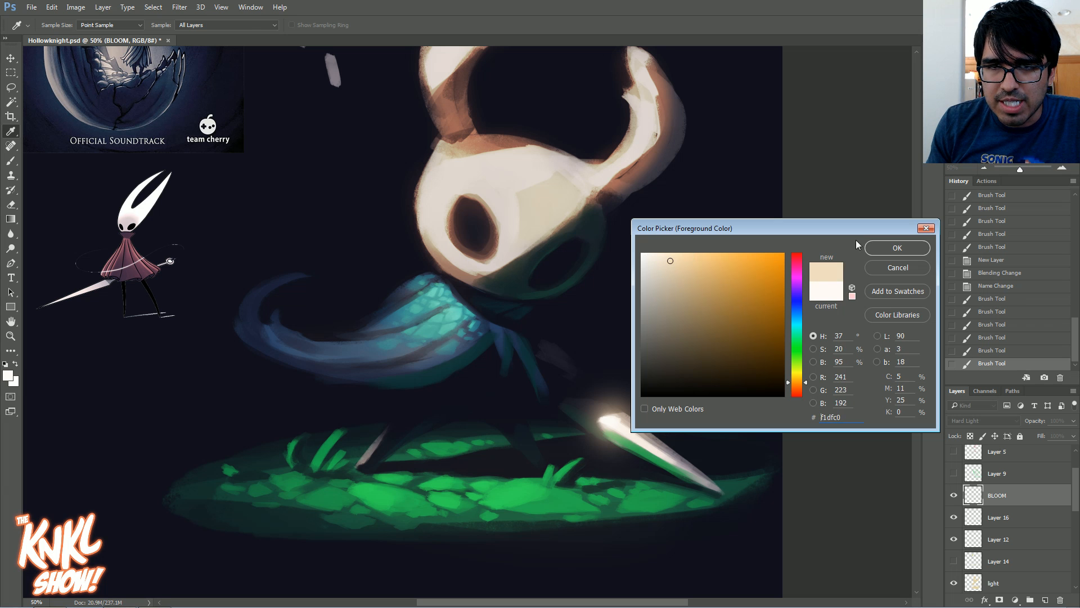
click(897, 247)
Add a new layer above BLOOM and set its blend mode to Hard Light
key(ctrl+shift+alt+n)
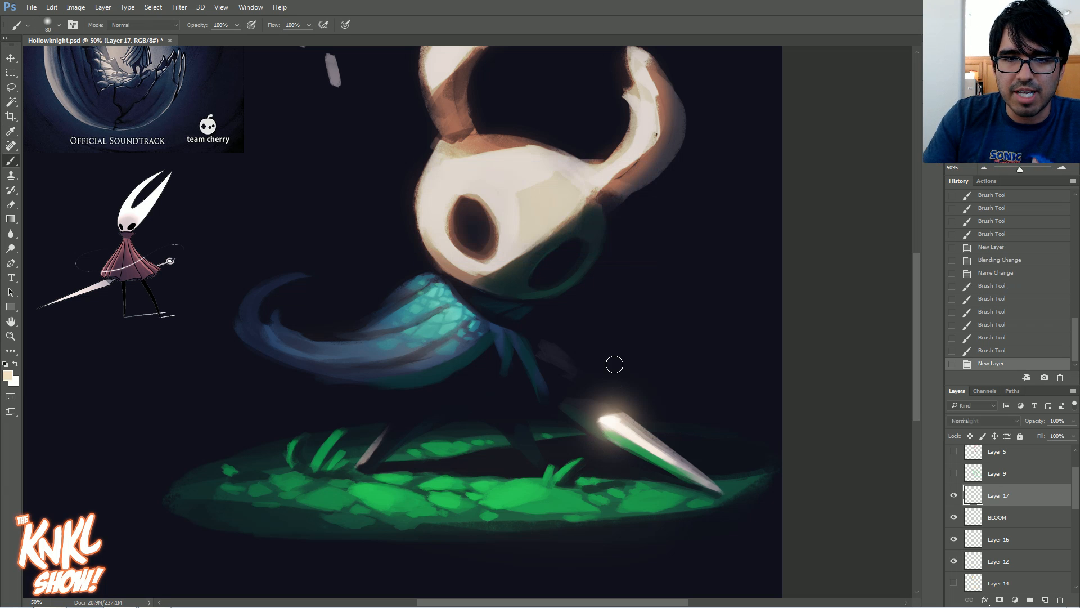
click(962, 421)
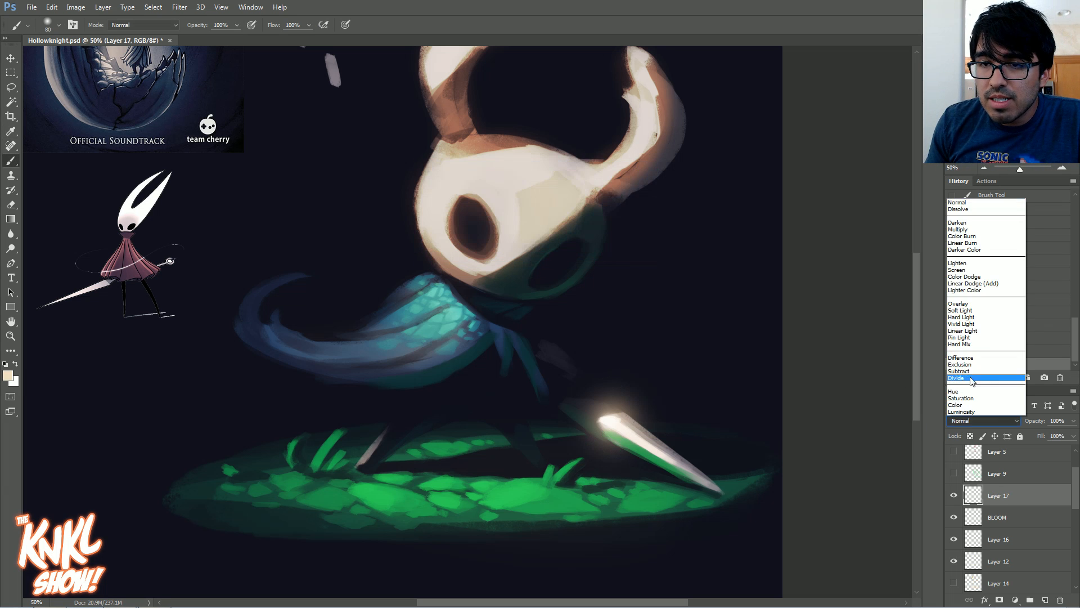
click(977, 318)
Paint a long diagonal light streak through the nail blade's glowing end, undoing and redrawing it for a cleaner line
drag(545, 476, 721, 341)
key(ctrl+z)
drag(491, 517, 729, 324)
key(ctrl+z)
drag(554, 465, 727, 321)
key(ctrl+z)
drag(494, 523, 763, 288)
key(ctrl+z)
key(ctrl+z)
drag(517, 502, 763, 294)
Paint a second, nearly vertical light streak crossing the diagonal one at the blade's glowing end, redoing unsatisfactory strokes
key(ctrl+z)
mouse_move(556, 350)
mouse_down()
mouse_move(648, 513)
mouse_move(635, 483)
mouse_up()
key(ctrl+z)
drag(575, 321, 634, 482)
key(ctrl+z)
drag(594, 360, 636, 506)
key(ctrl+z)
drag(590, 364, 630, 566)
key(ctrl+z)
drag(595, 337, 629, 555)
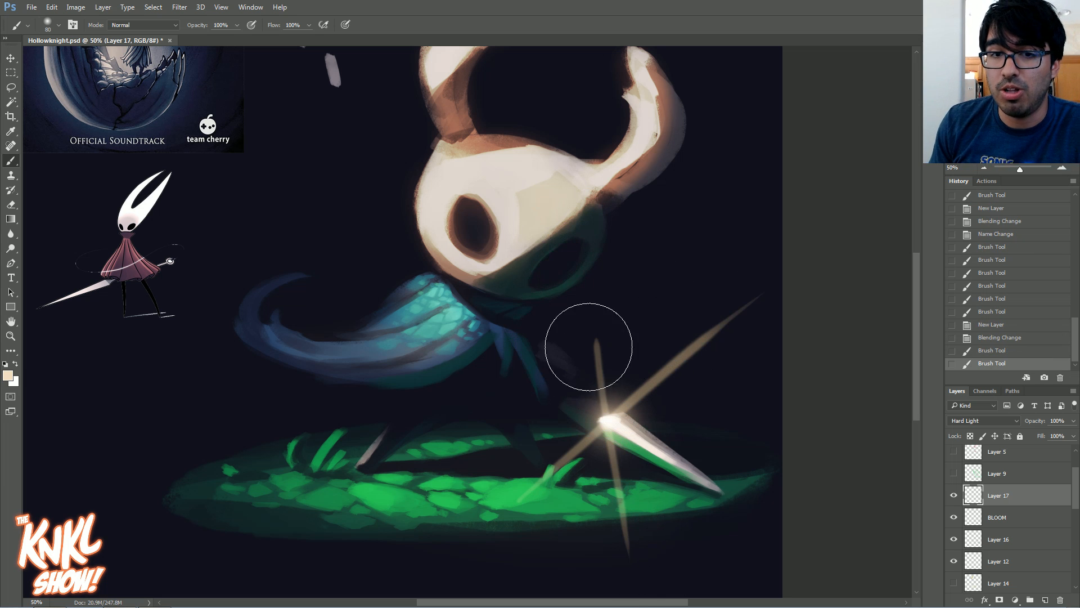
Erase the outer ends of both light streaks with a large soft eraser so they fade and shorten around the glow
drag(599, 340, 620, 360)
mouse_move(604, 312)
mouse_down()
mouse_move(609, 338)
mouse_move(621, 330)
mouse_up()
mouse_move(577, 381)
mouse_down()
mouse_move(582, 341)
mouse_move(621, 363)
mouse_up()
key(])
key(])
key(])
key(])
drag(779, 298, 797, 248)
key(])
key(])
key(])
drag(734, 320, 772, 267)
drag(707, 345, 782, 288)
key([)
mouse_move(647, 554)
mouse_down()
mouse_move(579, 458)
mouse_move(507, 471)
mouse_move(615, 535)
mouse_up()
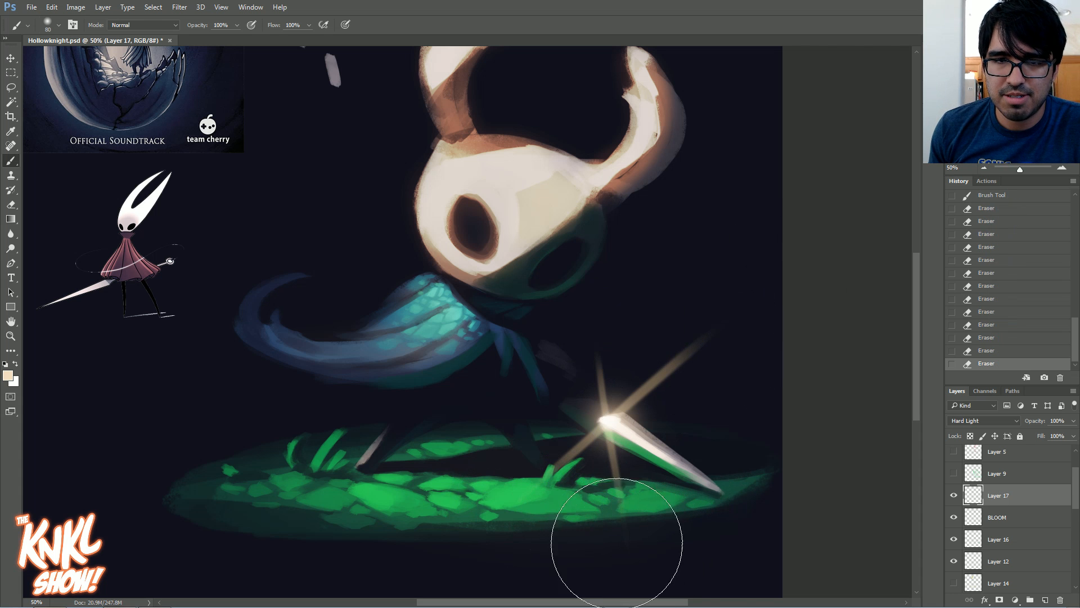
drag(546, 485, 544, 473)
drag(648, 523, 630, 525)
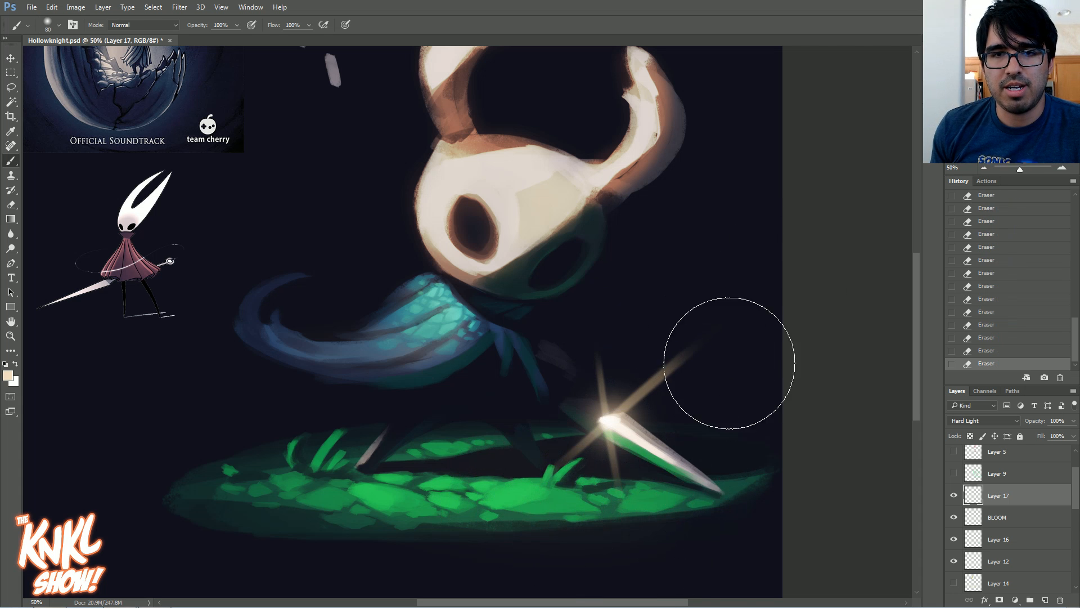
drag(730, 363, 725, 312)
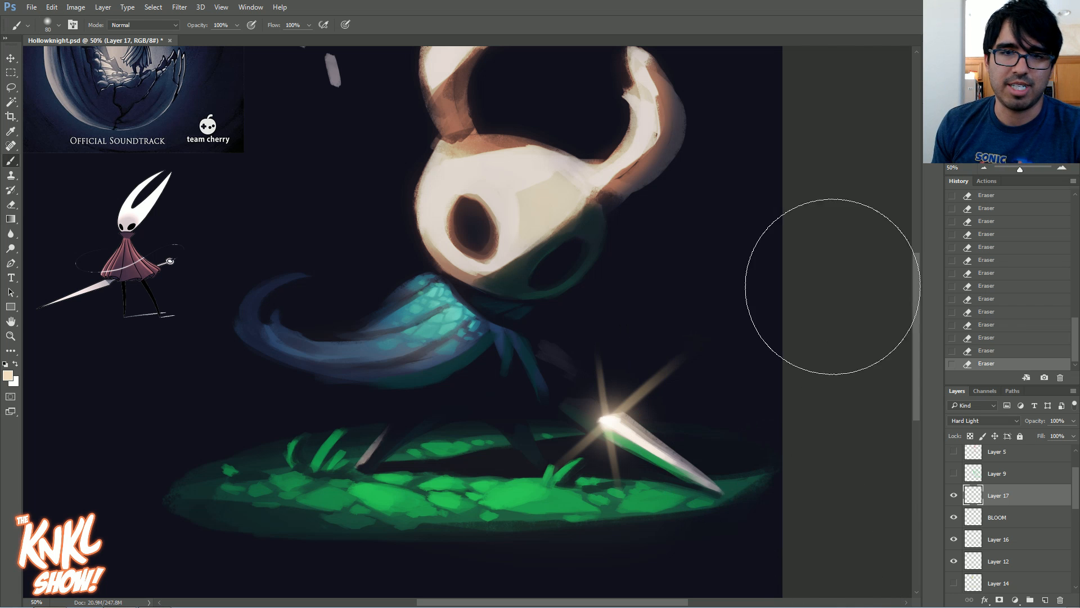
Nudge the flare on Layer 17 and rotate it so one streak runs nearly horizontal through the blade's glowing end
key(v)
key(shift+Right)
key(shift+Down)
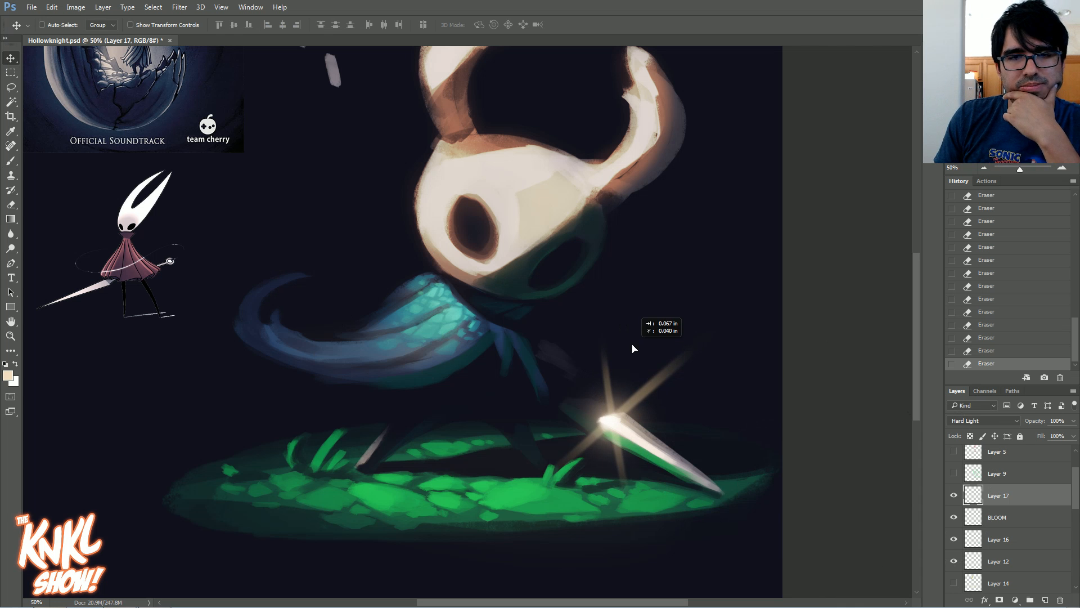
key(ctrl+t)
drag(692, 393, 644, 417)
key(Return)
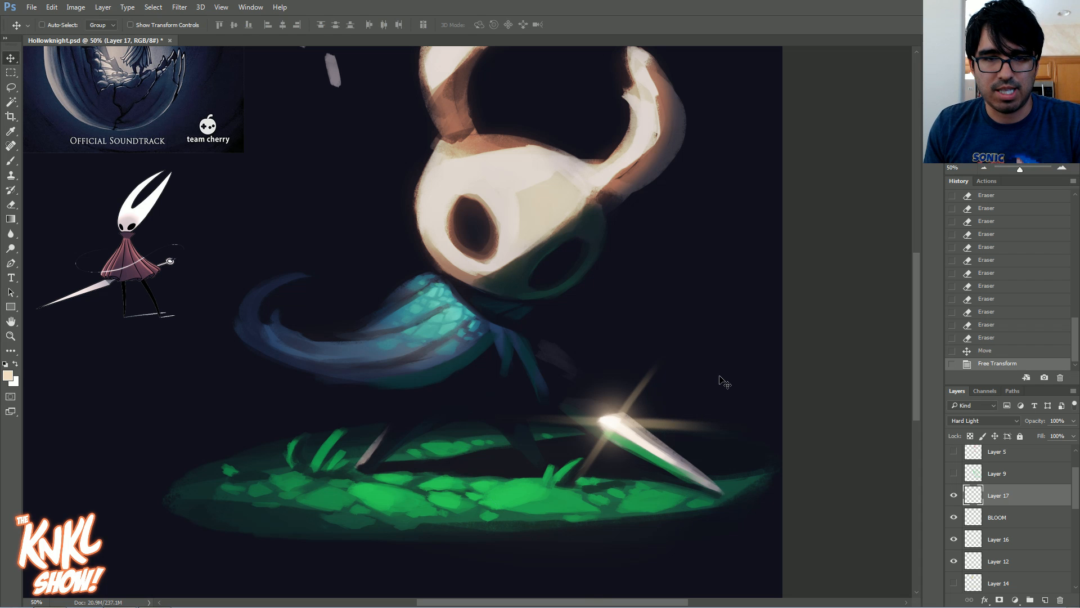
Stretch the flare on Layer 17 to about 136% width and rotate it about -3.6°, and return to a 300 px brush
key(b)
key(bracketright)
key(bracketright)
key(bracketright)
key(bracketright)
key(bracketright)
key(bracketright)
key(bracketright)
key(bracketright)
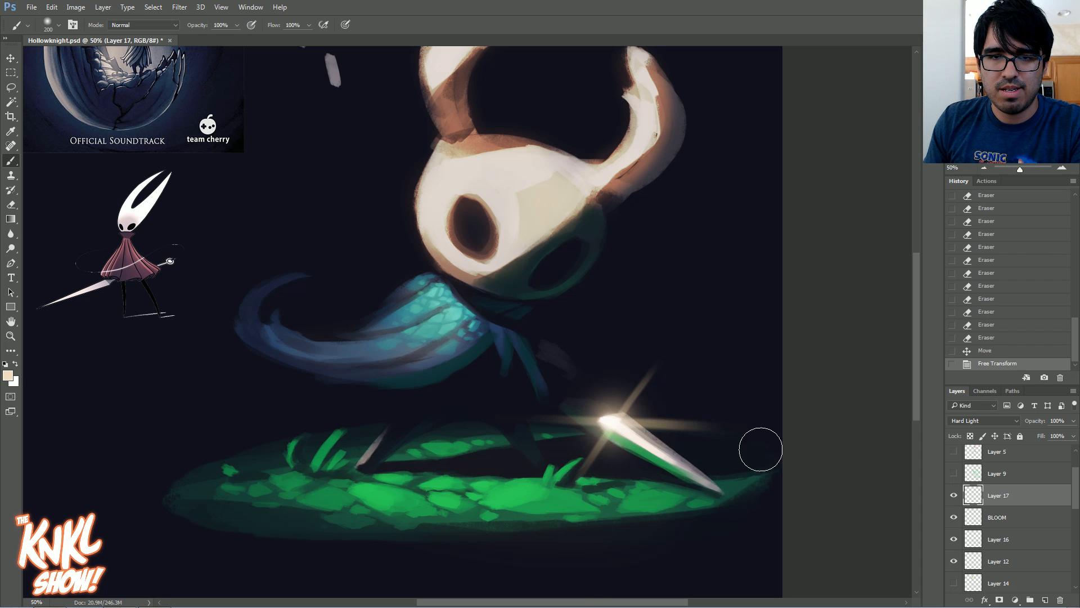
key(ctrl+t)
mouse_move(749, 447)
mouse_down()
mouse_move(805, 433)
mouse_move(813, 396)
mouse_up()
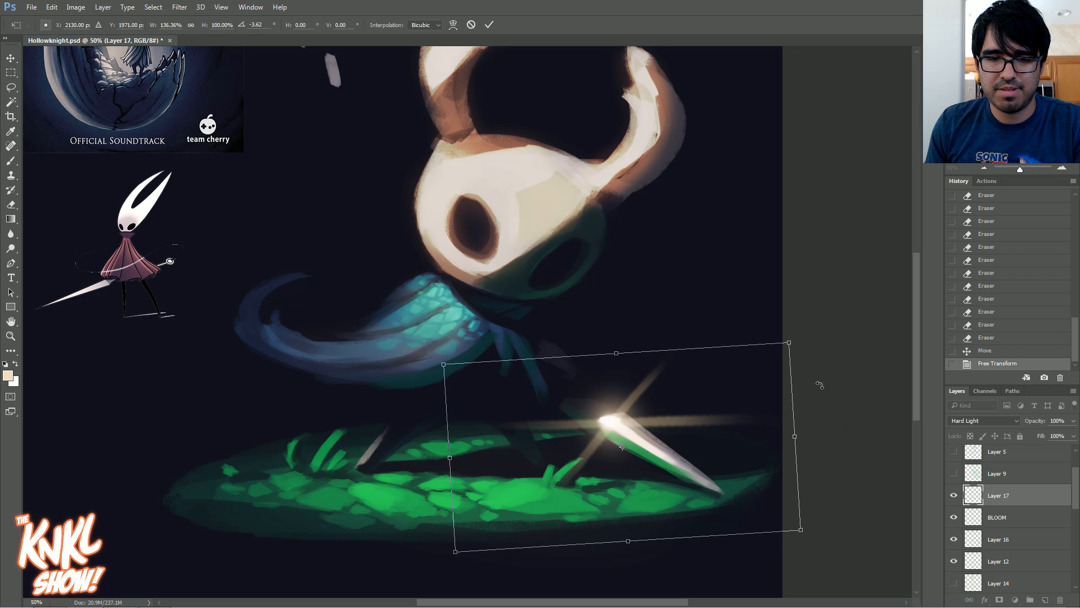
key(Return)
key(b)
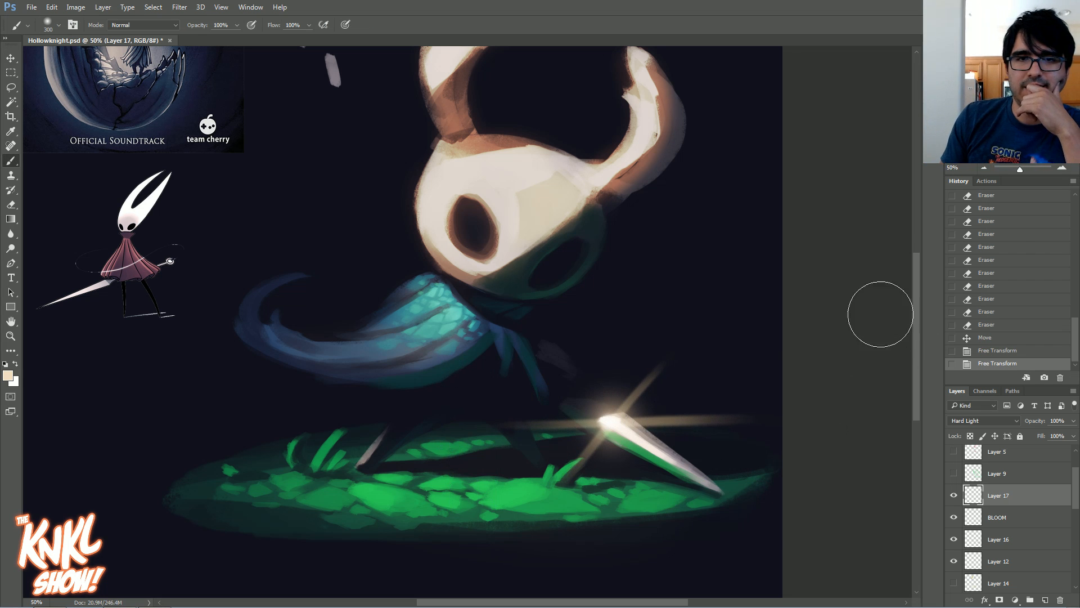
Compare the illustration with and without Layer 16, BLOOM, Layer 17, light and light copy by toggling each one's visibility
scroll(470, 316, up, 2)
scroll(470, 316, up, 1)
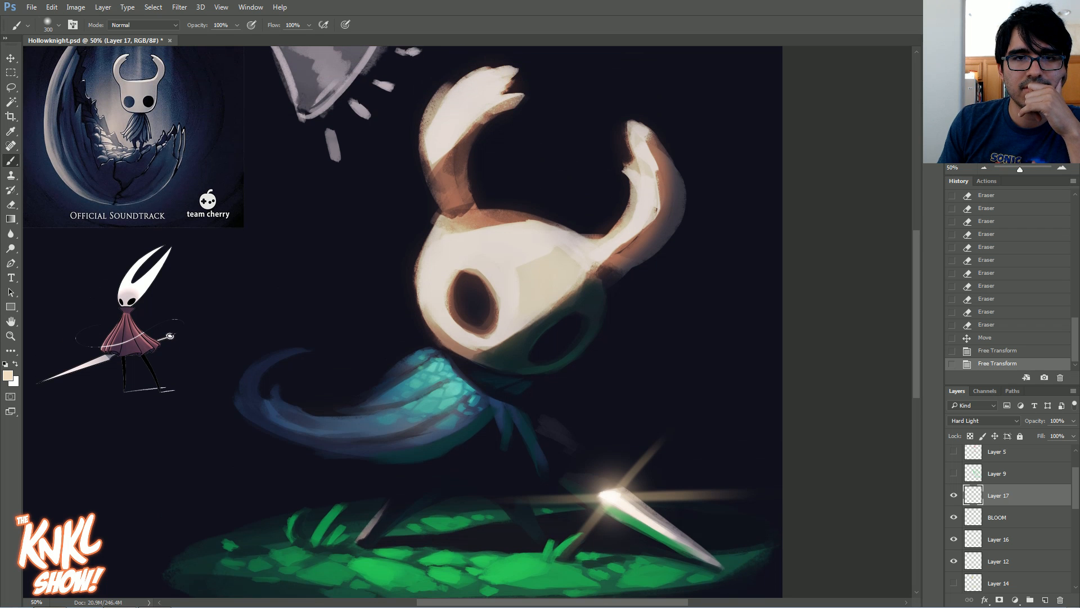
scroll(470, 316, down, 1)
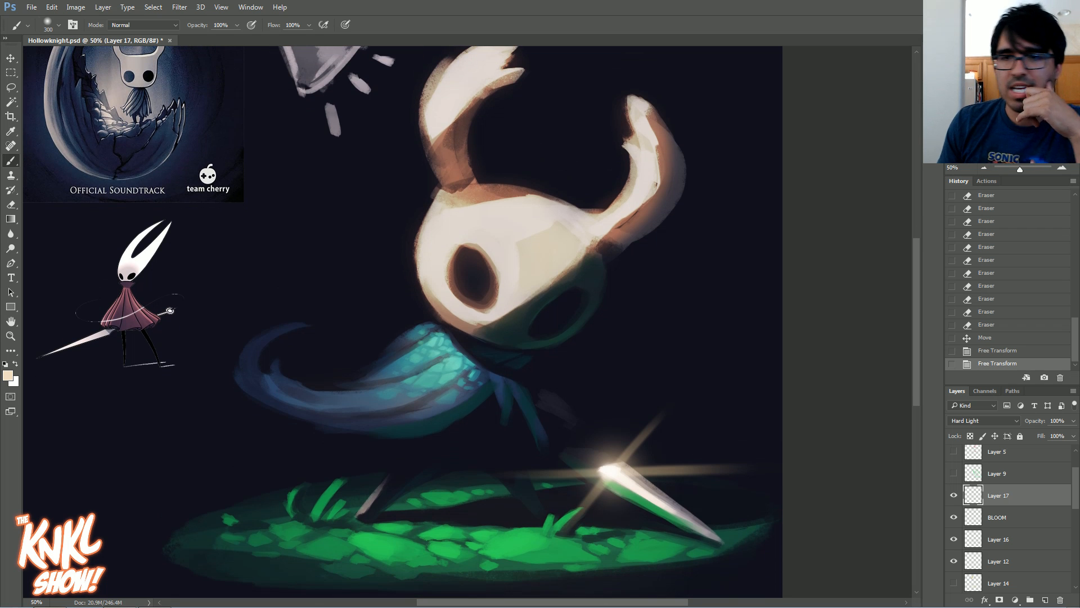
click(954, 540)
click(953, 540)
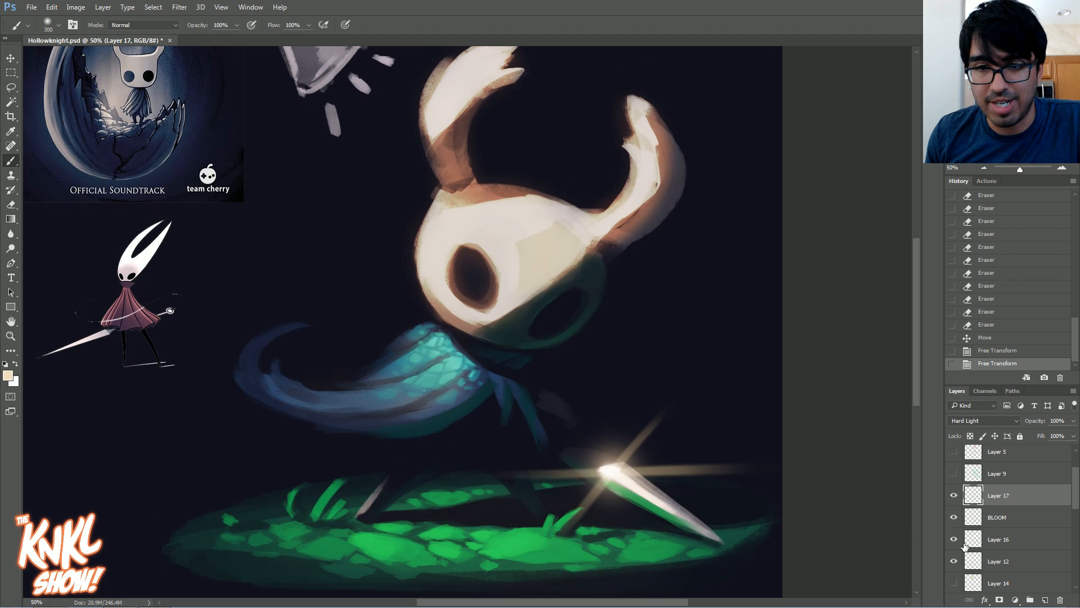
click(953, 518)
click(953, 518)
click(953, 496)
click(953, 496)
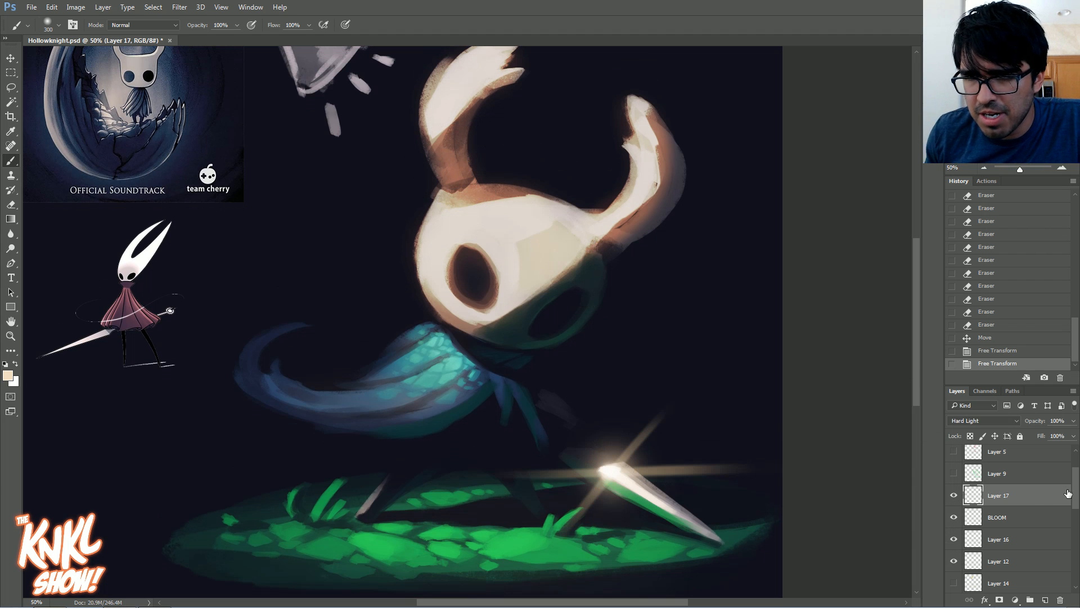
scroll(1067, 493, down, 3)
click(954, 547)
click(953, 546)
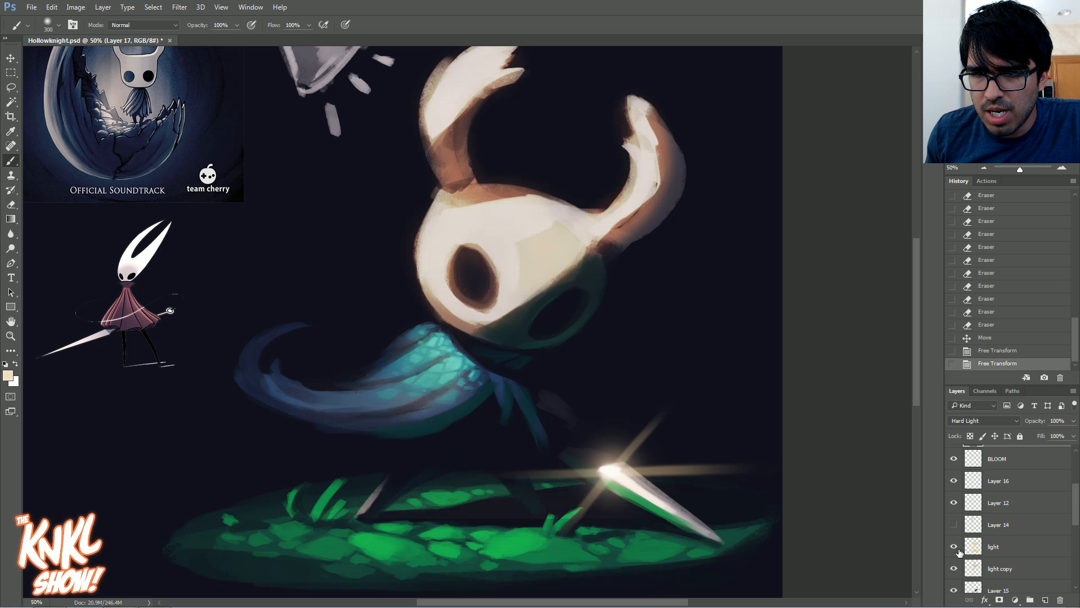
click(953, 568)
click(953, 568)
On the light copy layer, paint green sampled from the grass over the shaded outer side of the right horn
click(994, 569)
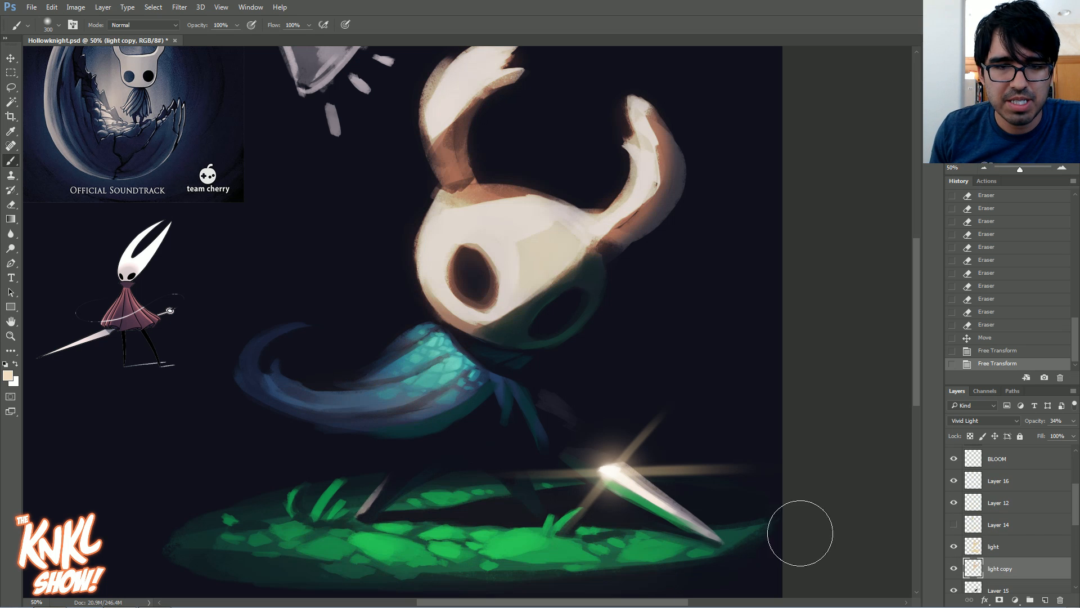
alt+click(536, 542)
key(bracketleft)
key(bracketleft)
key(bracketleft)
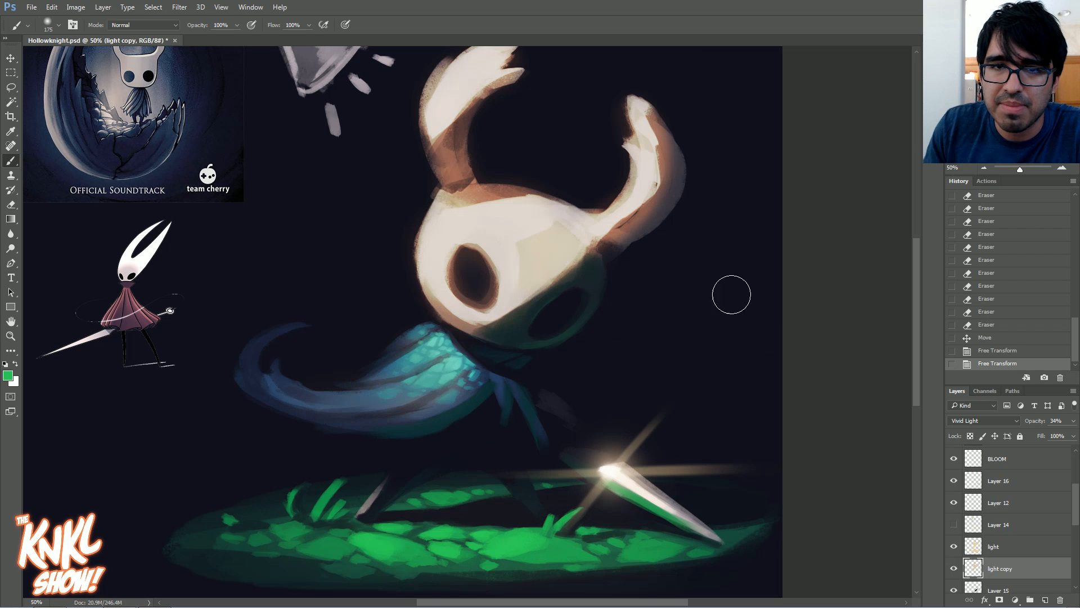
key(bracketright)
mouse_move(609, 250)
mouse_down()
mouse_move(659, 211)
mouse_move(660, 128)
mouse_up()
key(bracketright)
key(bracketright)
drag(675, 211, 670, 121)
Replace the green stroke on the left horn with a softer one along its shaded base using a 500 px brush
mouse_move(469, 150)
mouse_down()
mouse_move(454, 180)
mouse_move(478, 104)
mouse_up()
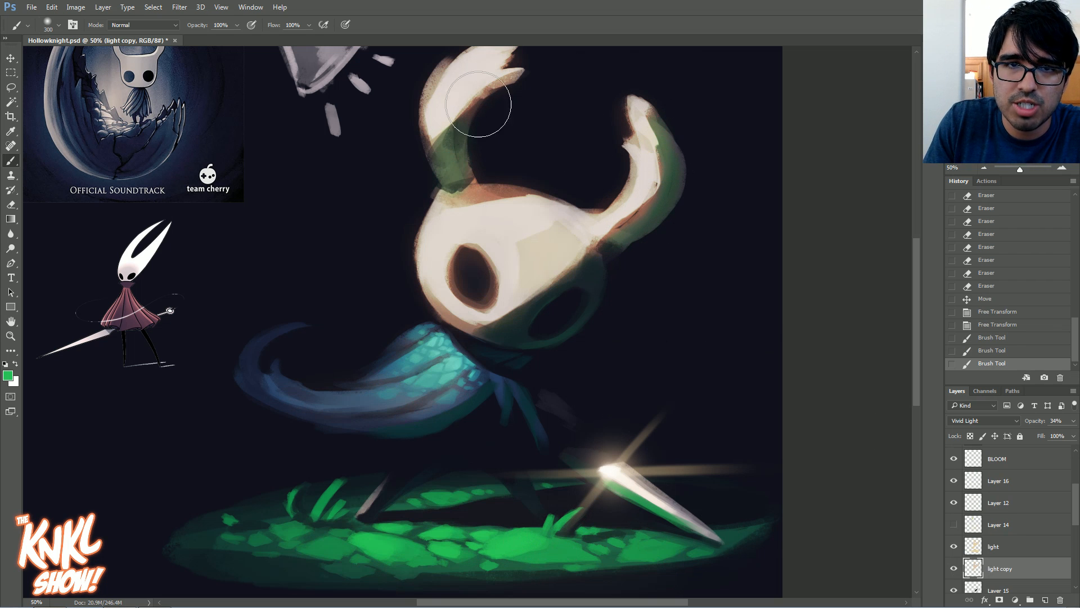
click(999, 353)
key(bracketright)
key(bracketright)
drag(462, 178, 480, 132)
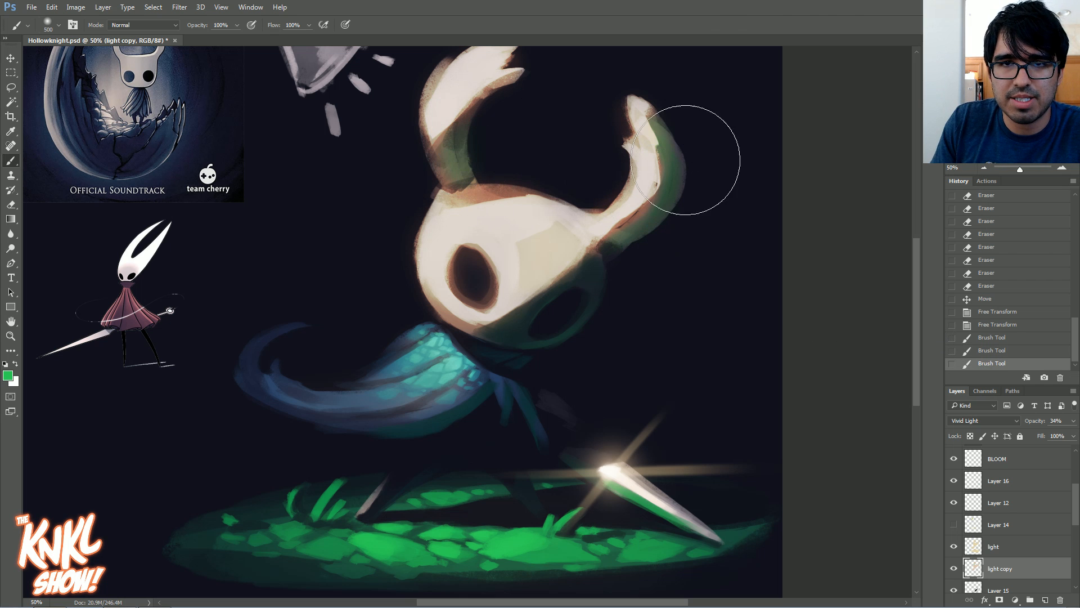
Erase excess tint from the lit parts of both horns and inside the left eye socket on the light copy layer
drag(627, 120, 626, 160)
drag(478, 90, 457, 106)
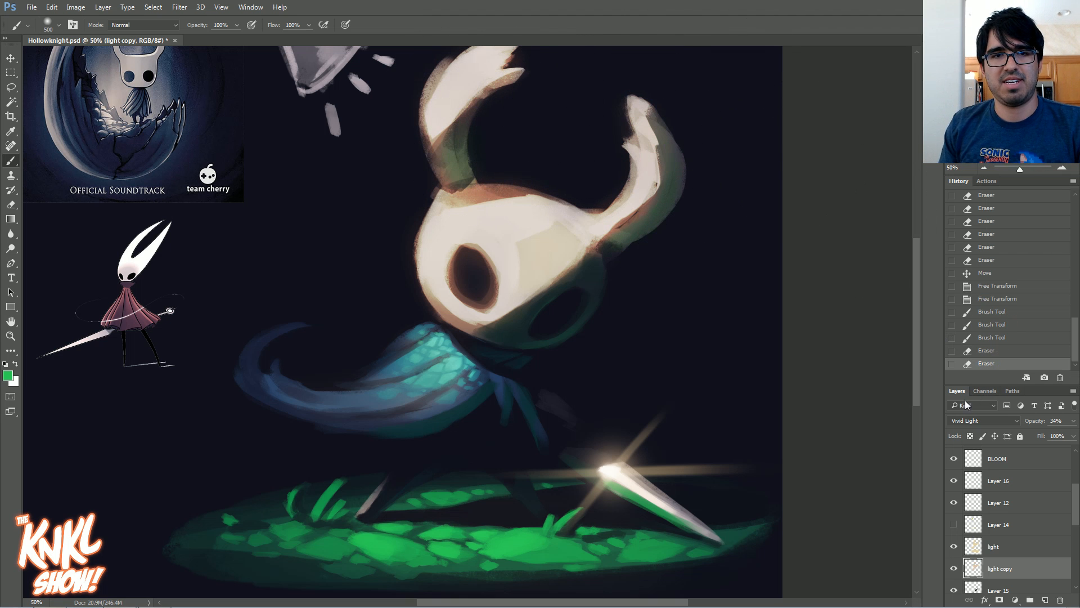
drag(468, 261, 478, 290)
click(982, 355)
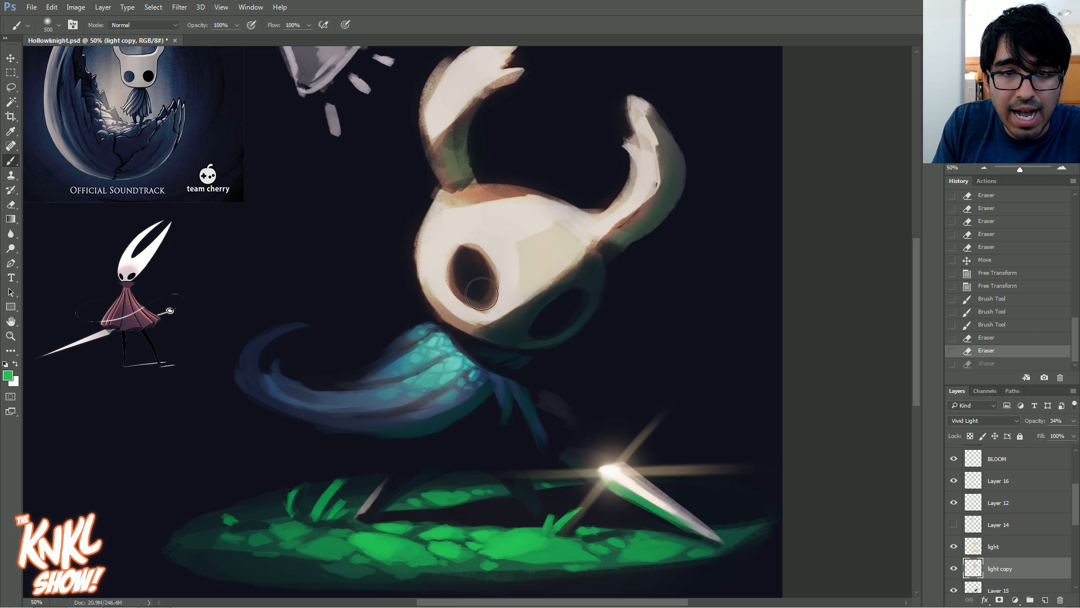
key(ctrl+z)
Review the whole figure, checking the BLOOM and Layer 16 effects and the settings of the light and light copy layers
scroll(979, 169, up, 4)
scroll(979, 169, down, 4)
scroll(980, 168, up, 1)
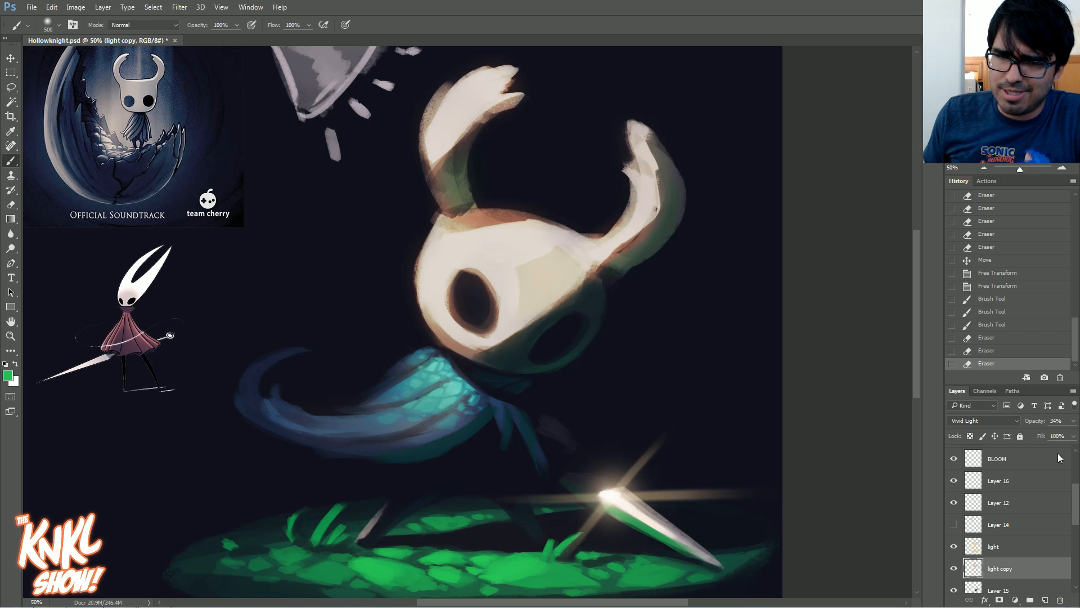
click(1016, 461)
click(954, 458)
click(954, 459)
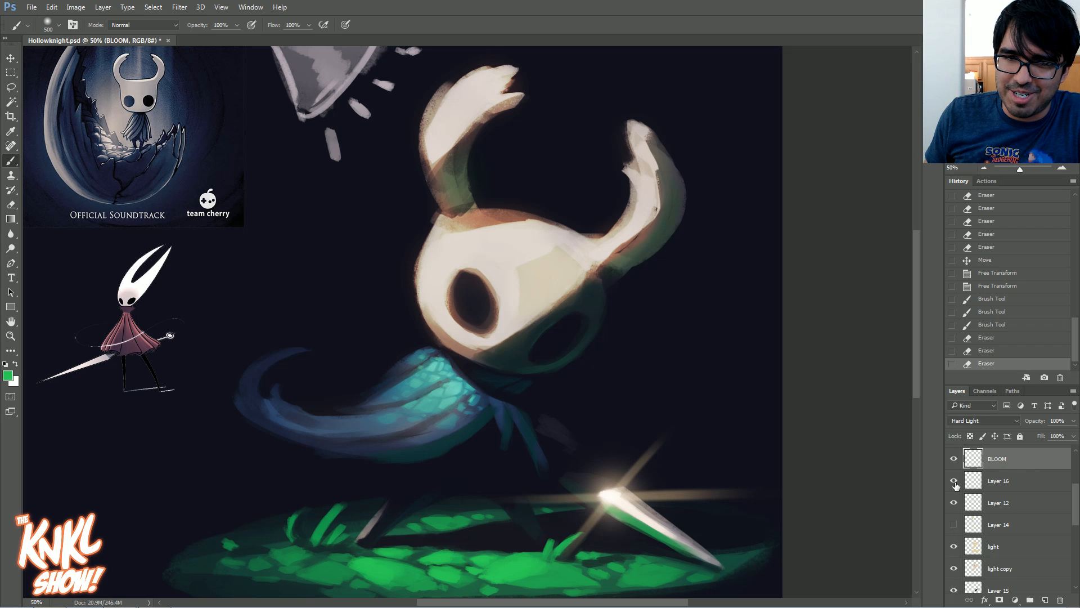
click(954, 481)
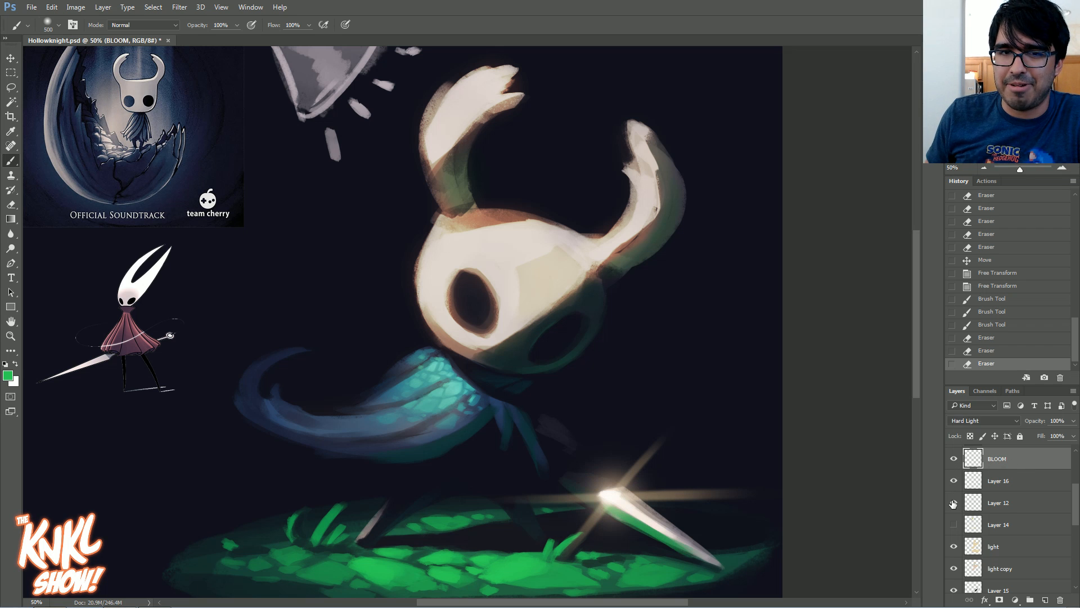
scroll(835, 418, up, 2)
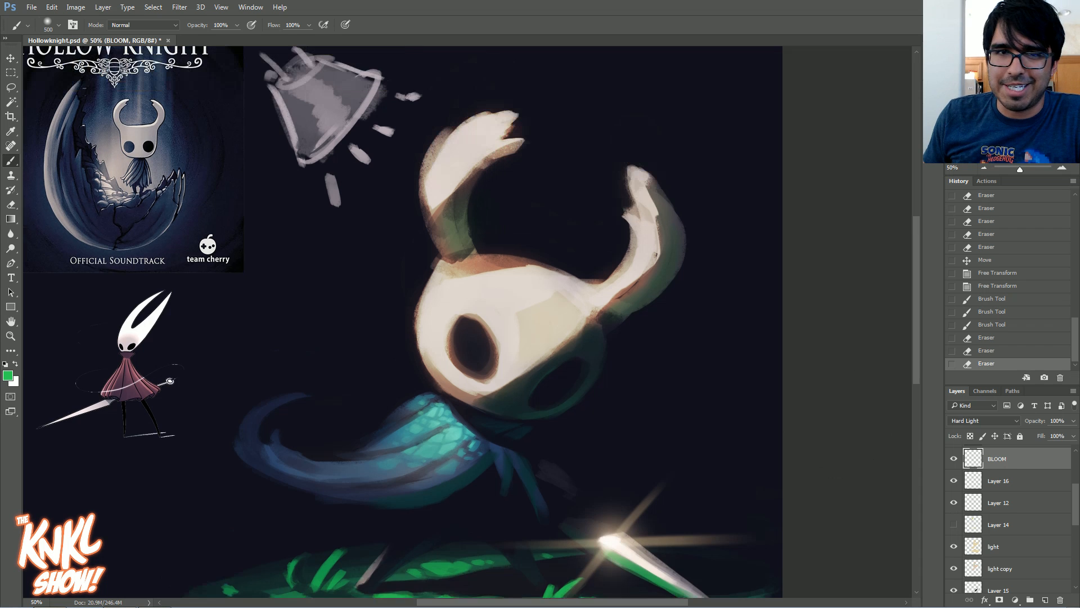
scroll(988, 560, down, 1)
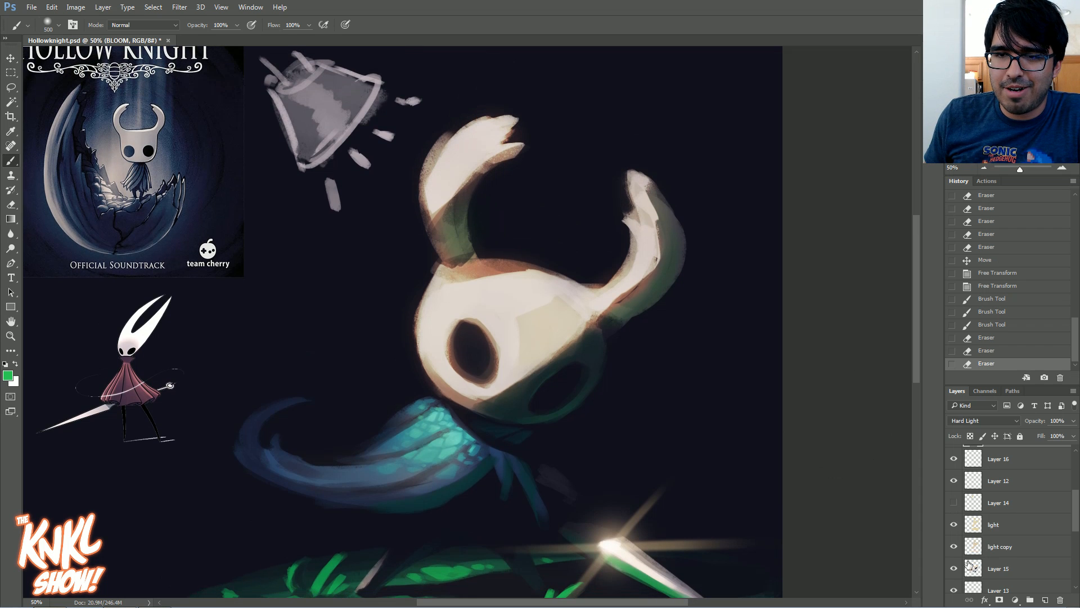
click(994, 532)
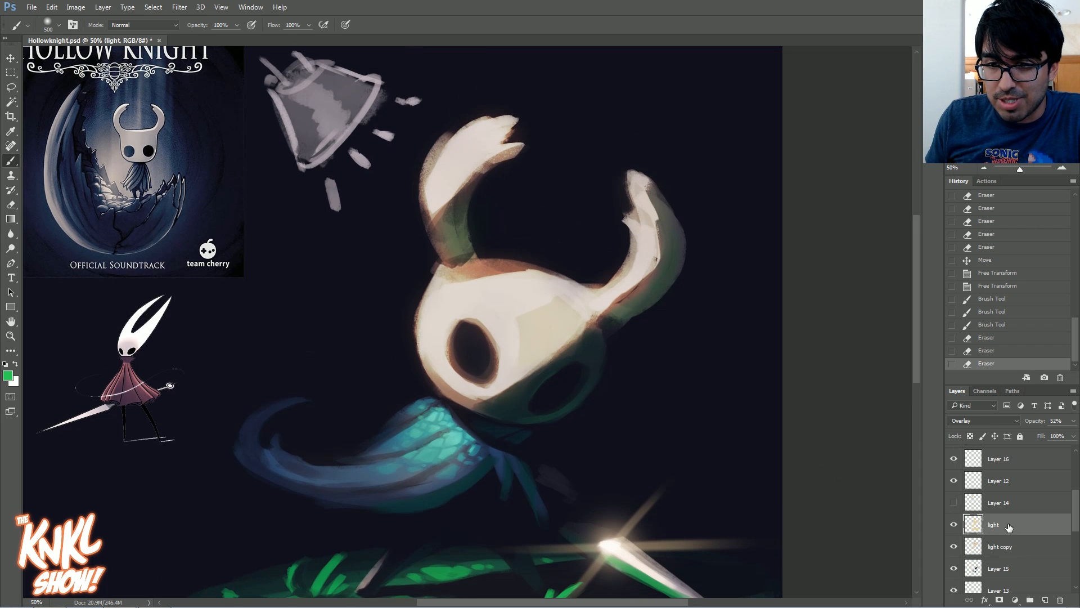
click(1013, 548)
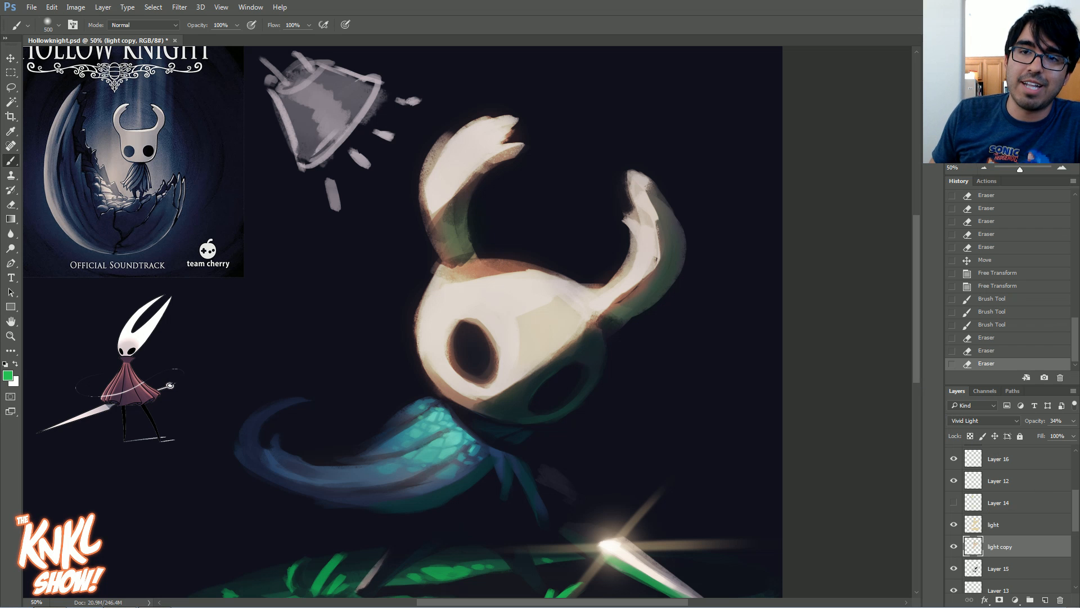
scroll(470, 326, down, 2)
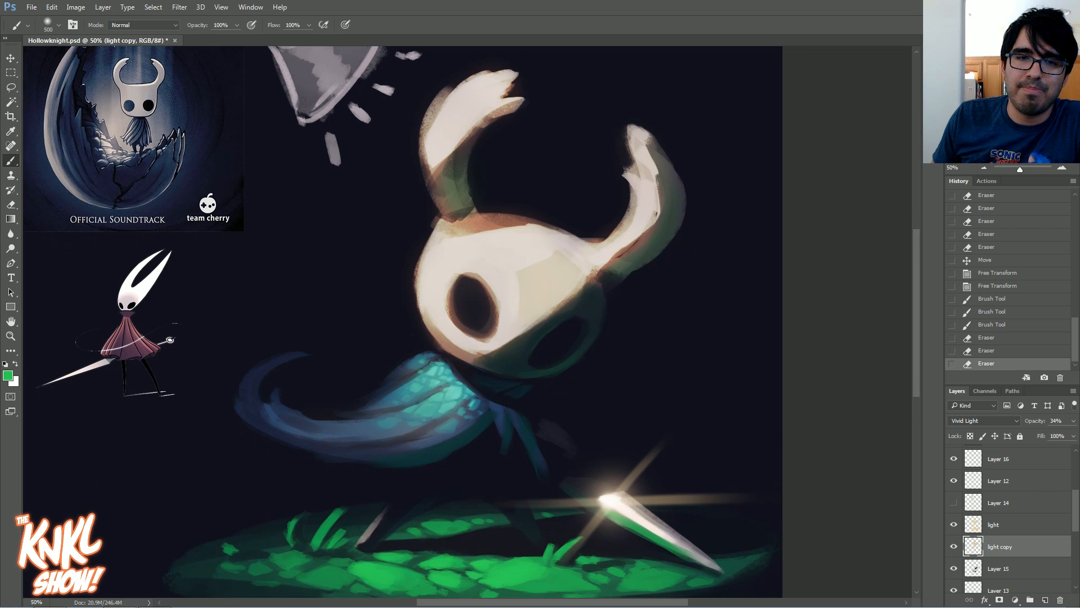
scroll(471, 326, down, 2)
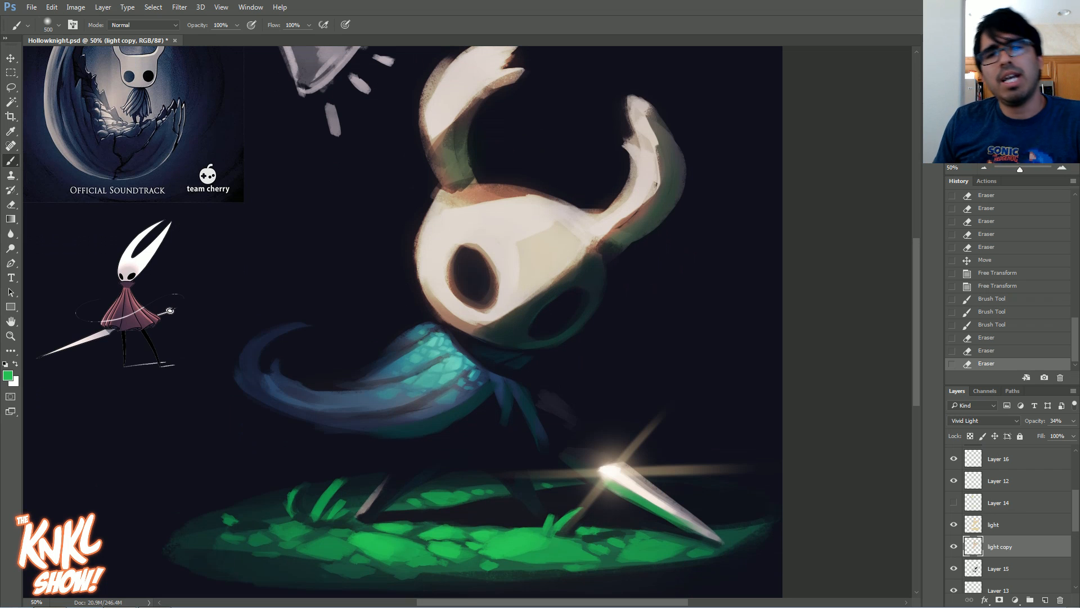